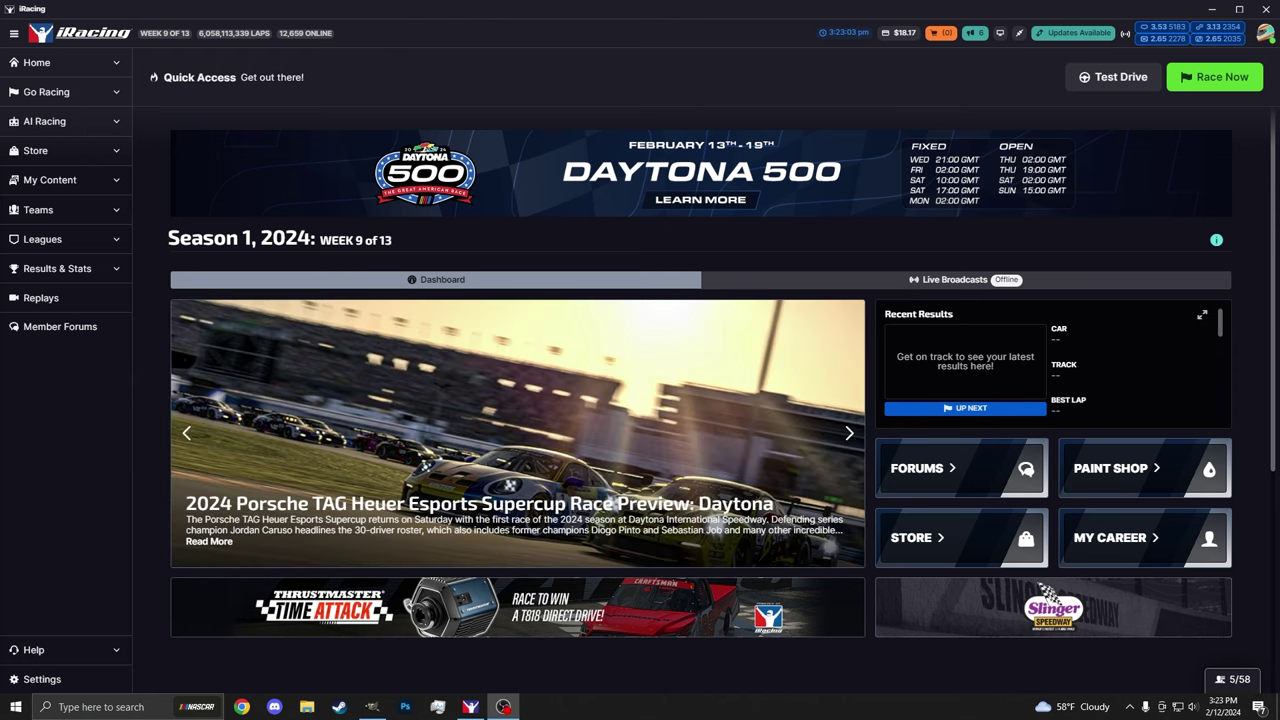
Step: Open the Paint Shop's helmet designer from the iRacing content section
{"action": "left_click", "coordinate": [80, 186]}
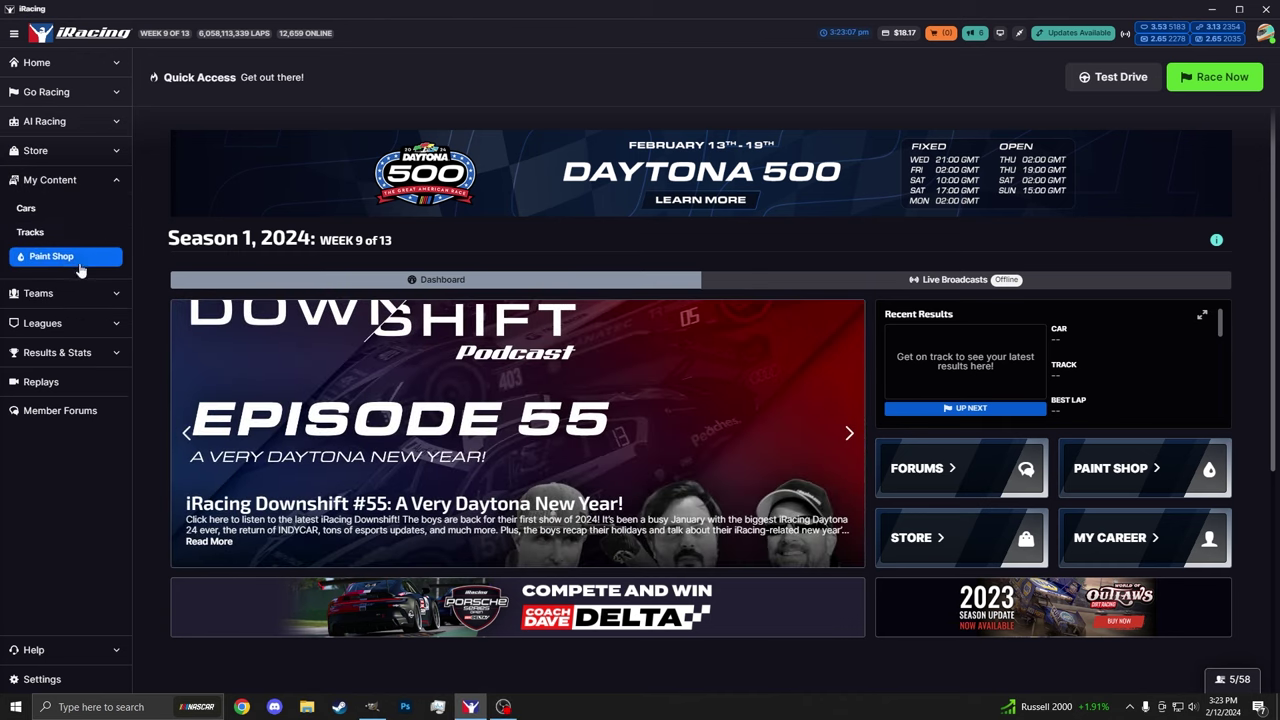
{"action": "left_click", "coordinate": [80, 268]}
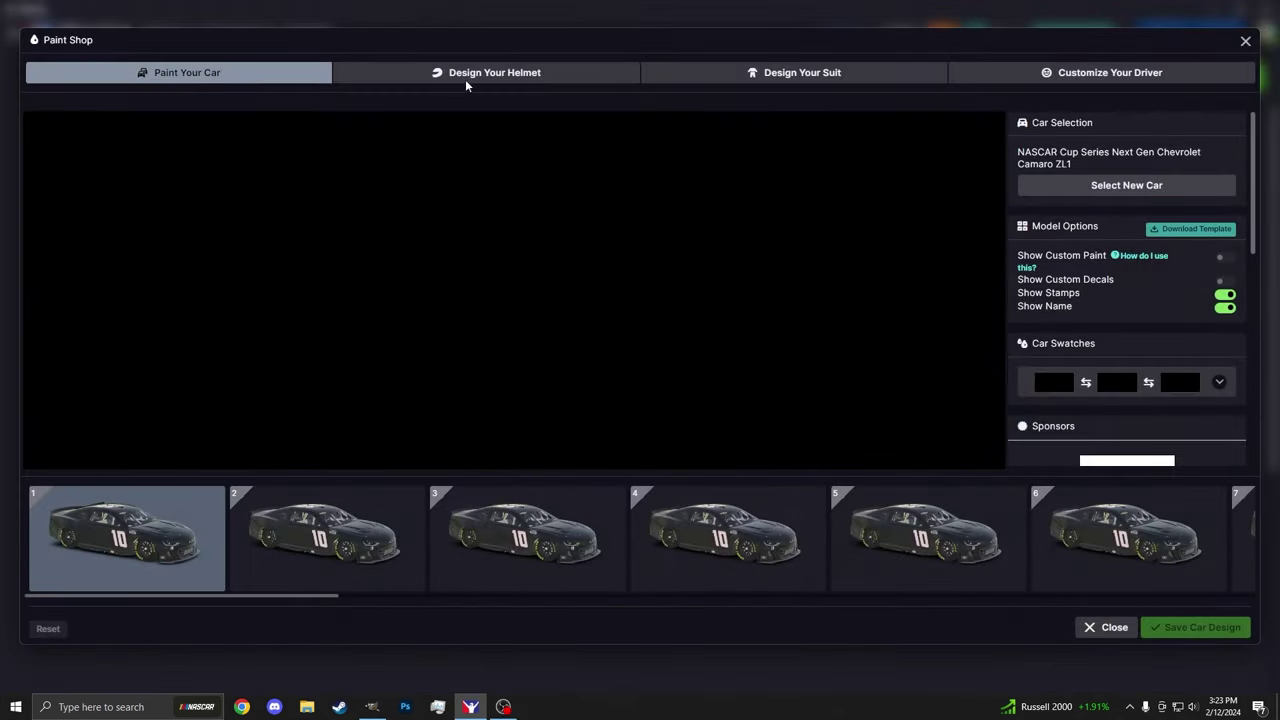
{"action": "left_click", "coordinate": [465, 83]}
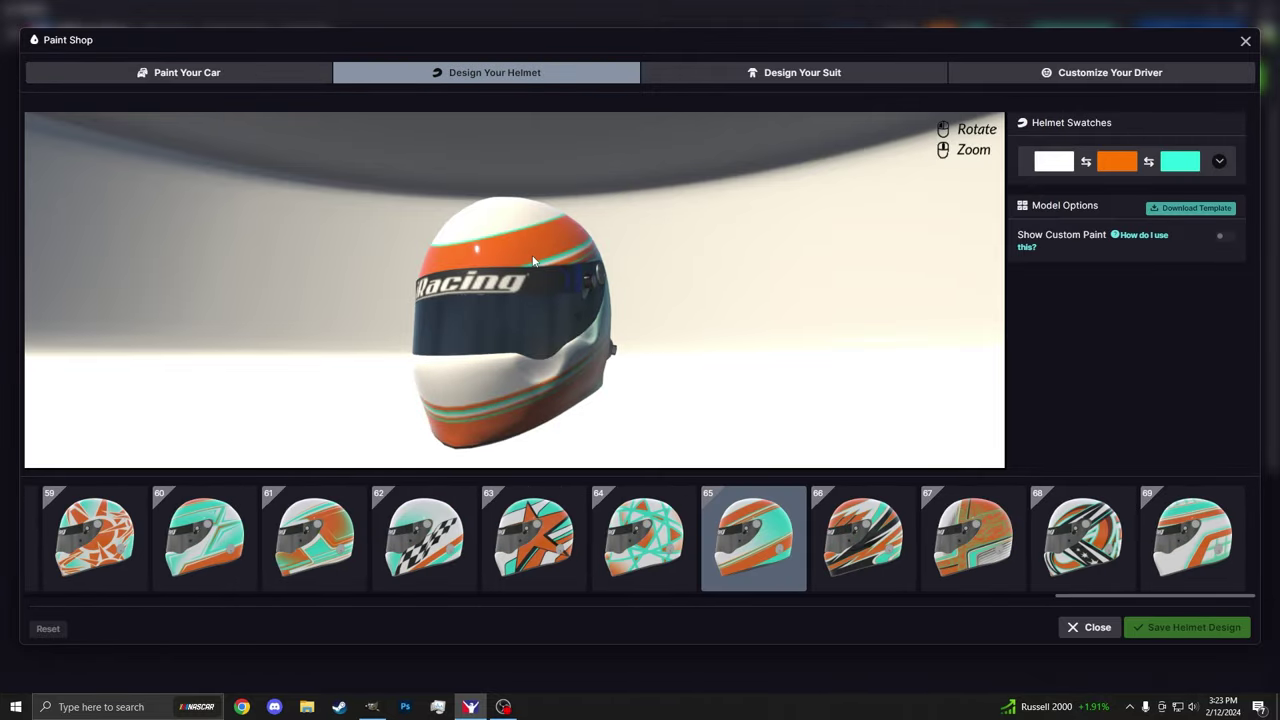
Step: Examine the helmet preview from several sides, browse the preset helmet patterns, and look at the suit designer before returning to the helmet
{"action": "left_click_drag", "start_coordinate": [420, 296], "coordinate": [610, 298]}
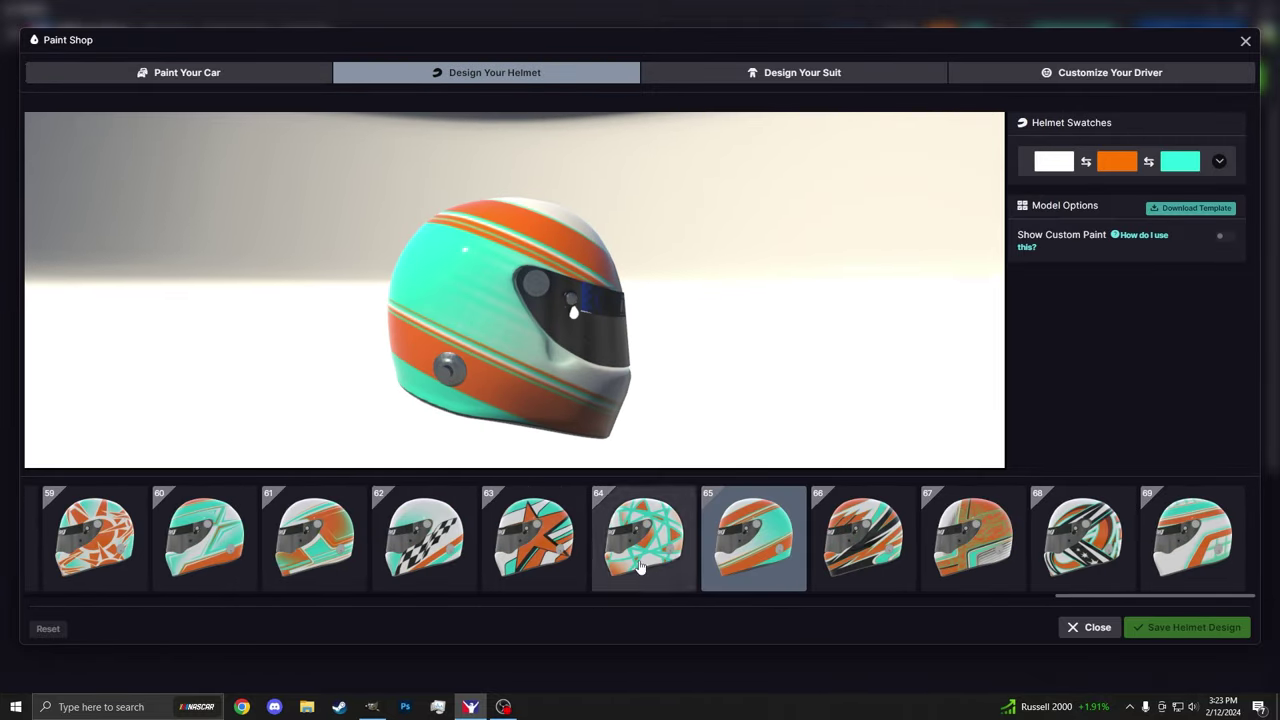
{"action": "left_click_drag", "start_coordinate": [1068, 597], "coordinate": [414, 633]}
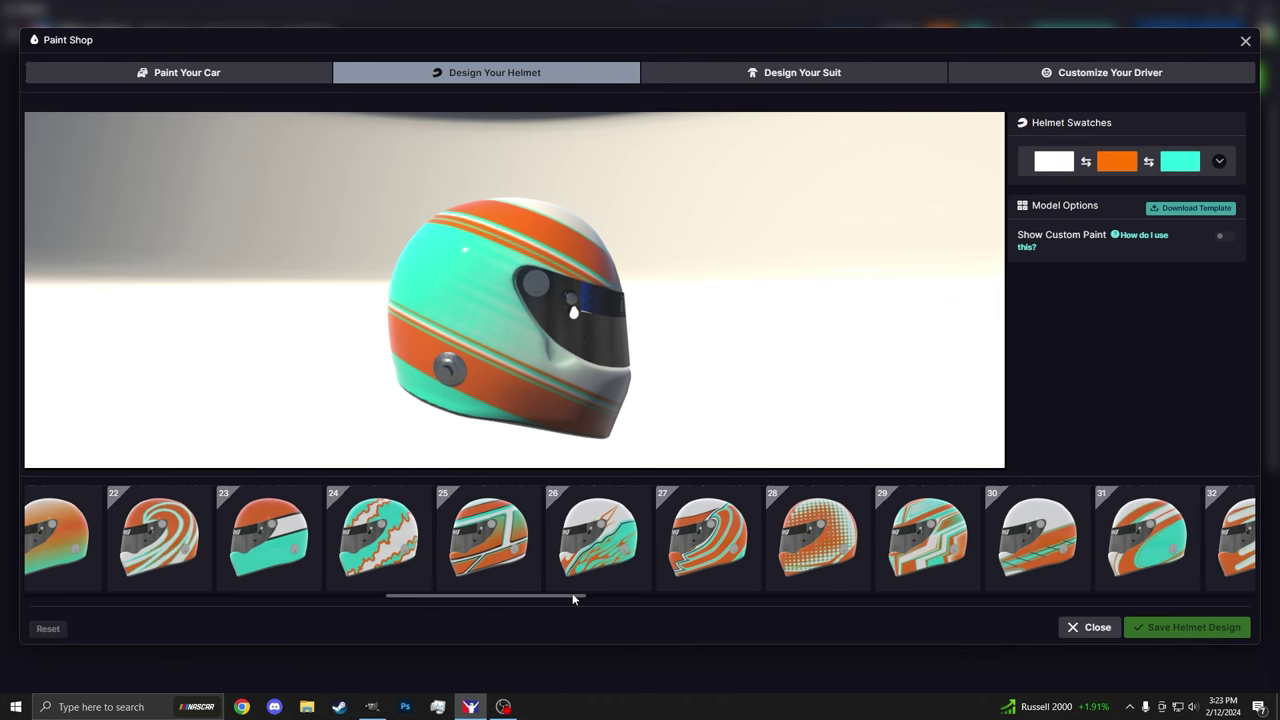
{"action": "left_click_drag", "start_coordinate": [551, 597], "coordinate": [1160, 615]}
{"action": "left_click_drag", "start_coordinate": [663, 358], "coordinate": [352, 283]}
{"action": "left_click_drag", "start_coordinate": [575, 259], "coordinate": [461, 318]}
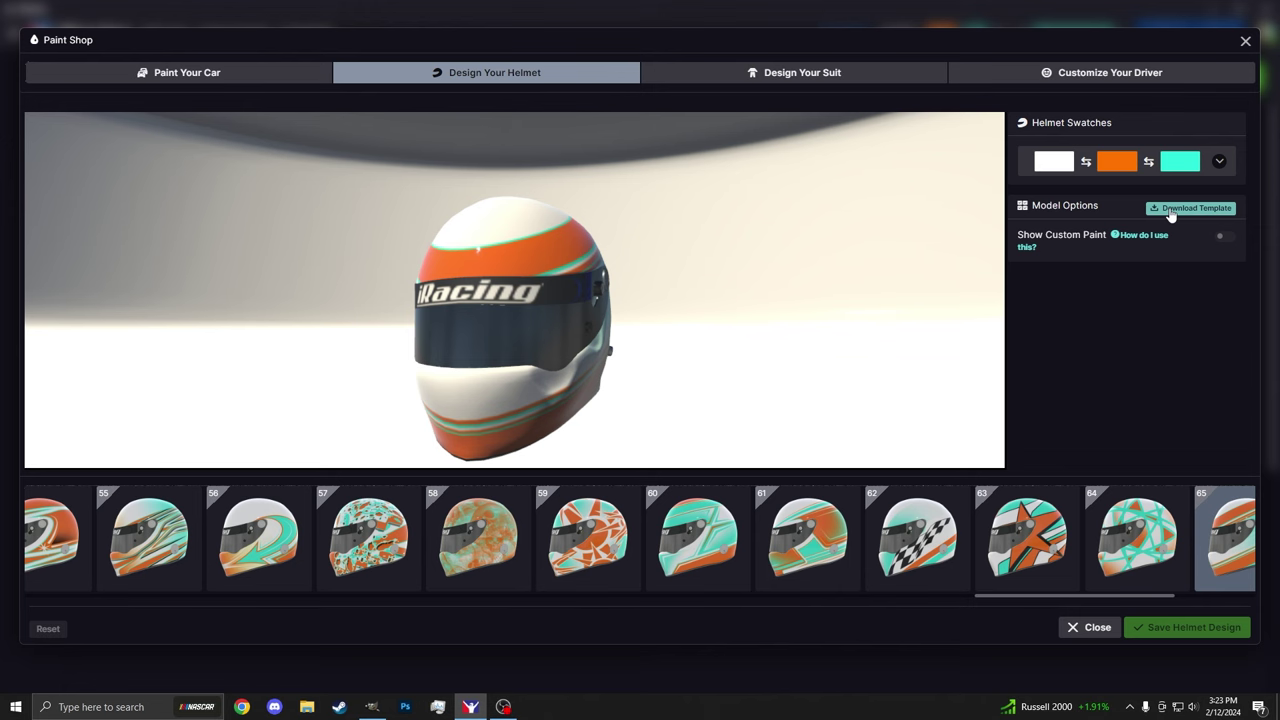
{"action": "left_click", "coordinate": [816, 76]}
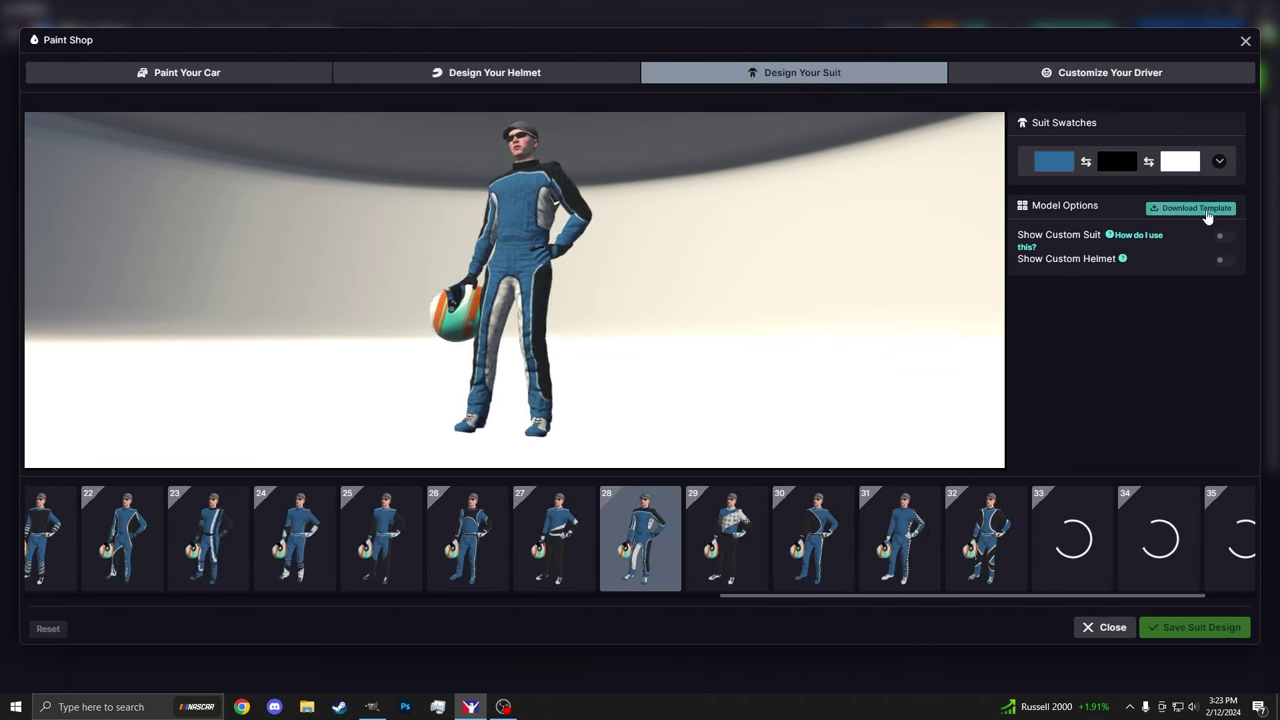
{"action": "left_click", "coordinate": [537, 78]}
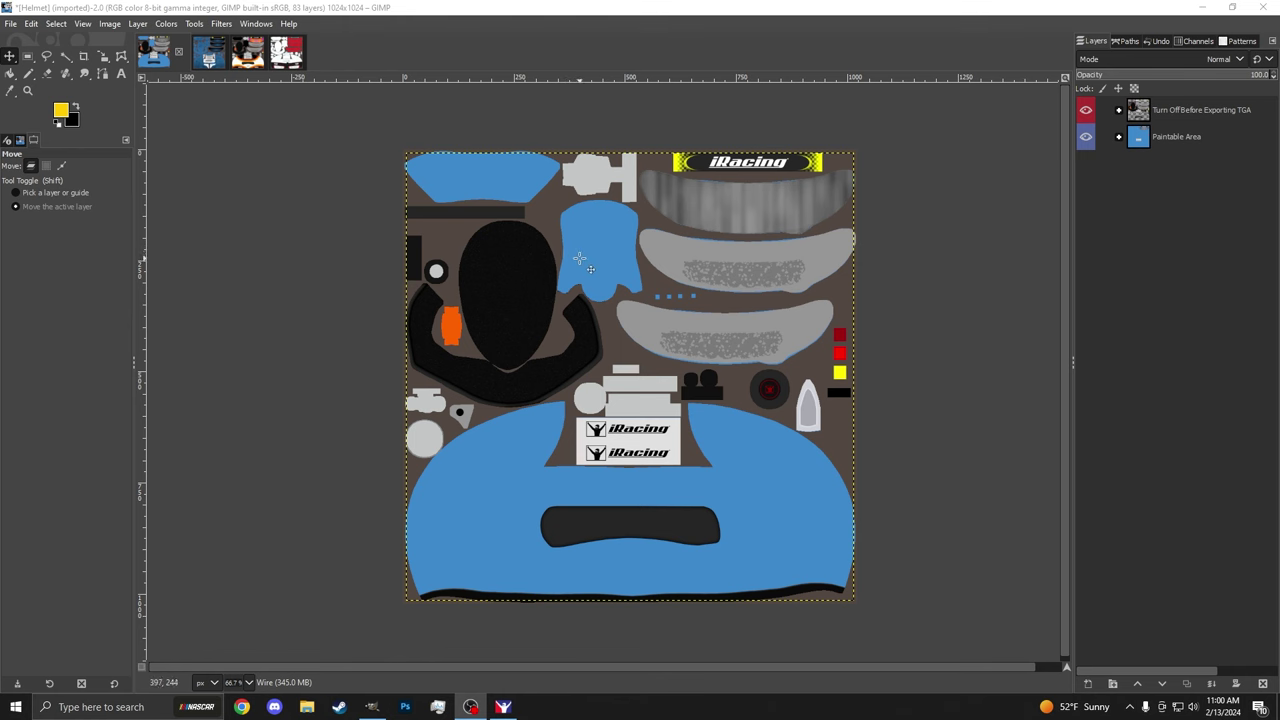
Step: Switch to GIMP and view the finished example helmet paint by changing the visibility of a layer in its paintable area group
{"action": "left_click", "coordinate": [283, 60]}
{"action": "scroll", "coordinate": [659, 425], "scroll_direction": "up", "scroll_amount": 3}
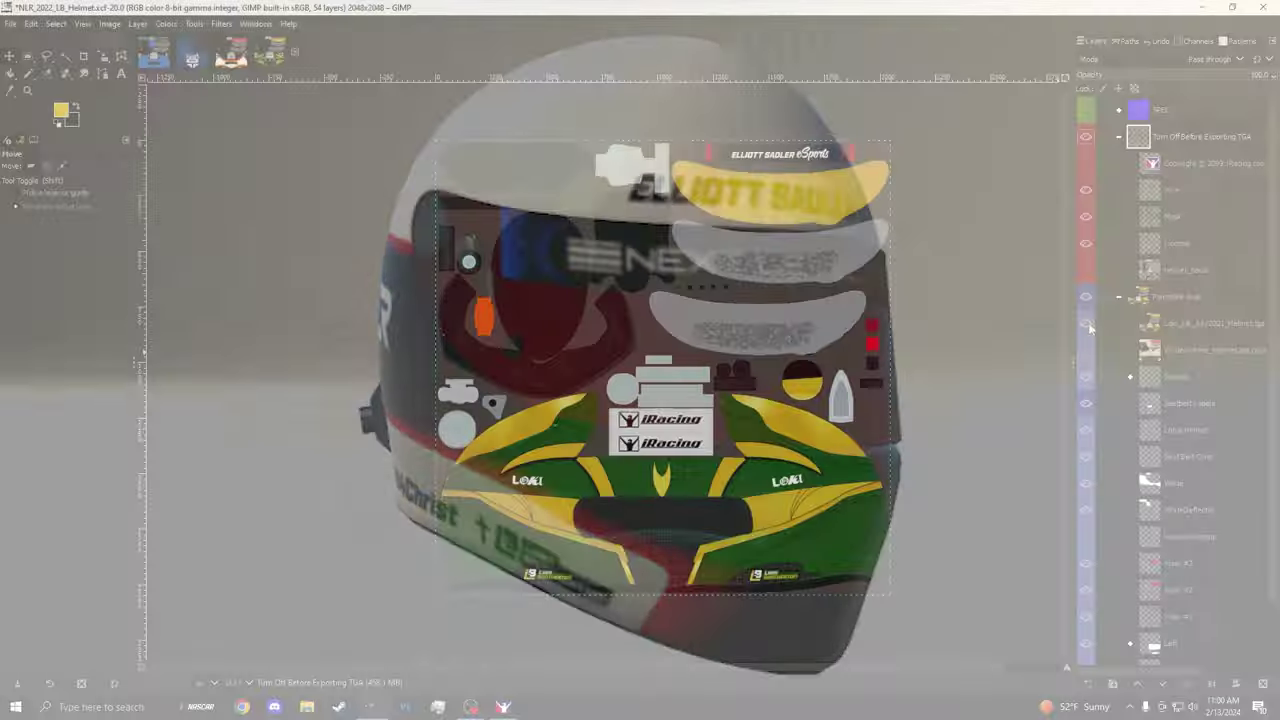
{"action": "left_click", "coordinate": [1092, 325]}
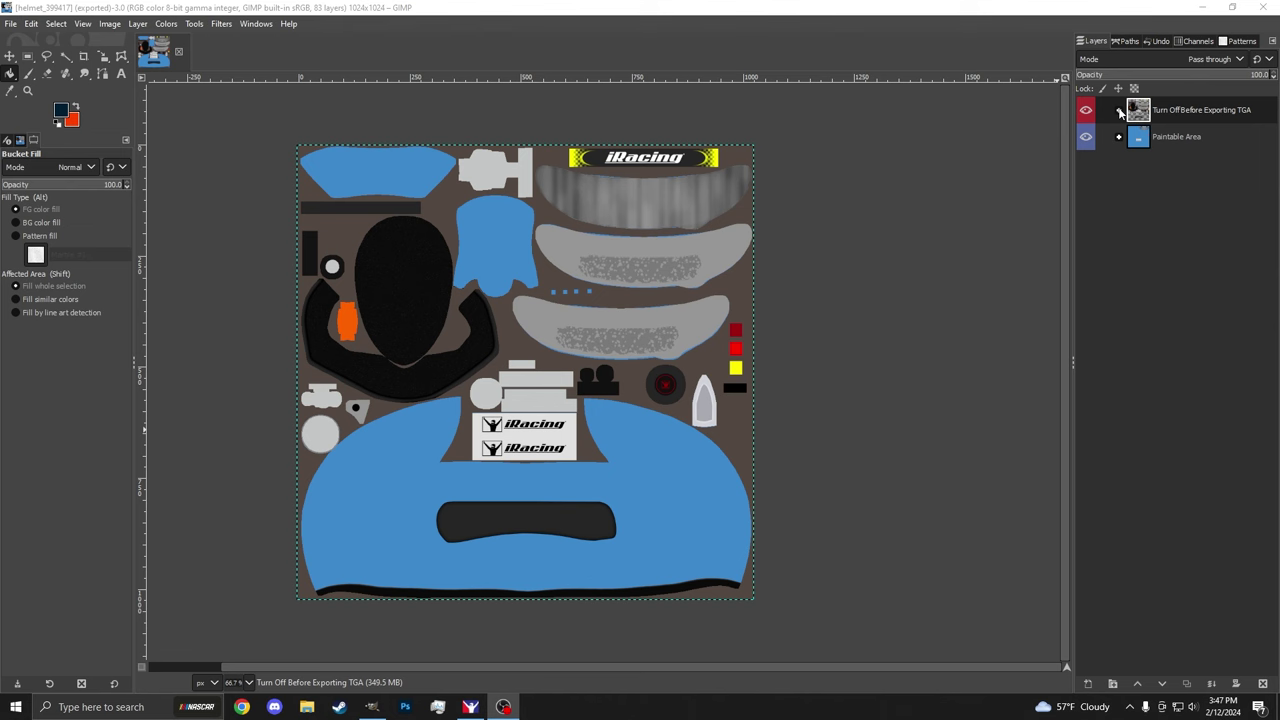
Step: Show the Wire layer in the "Turn Off Before Exporting TGA" group and lower its opacity to 21.6
{"action": "left_click", "coordinate": [1119, 111]}
{"action": "left_click", "coordinate": [1152, 141]}
{"action": "left_click", "coordinate": [1163, 162]}
{"action": "left_click", "coordinate": [1087, 163]}
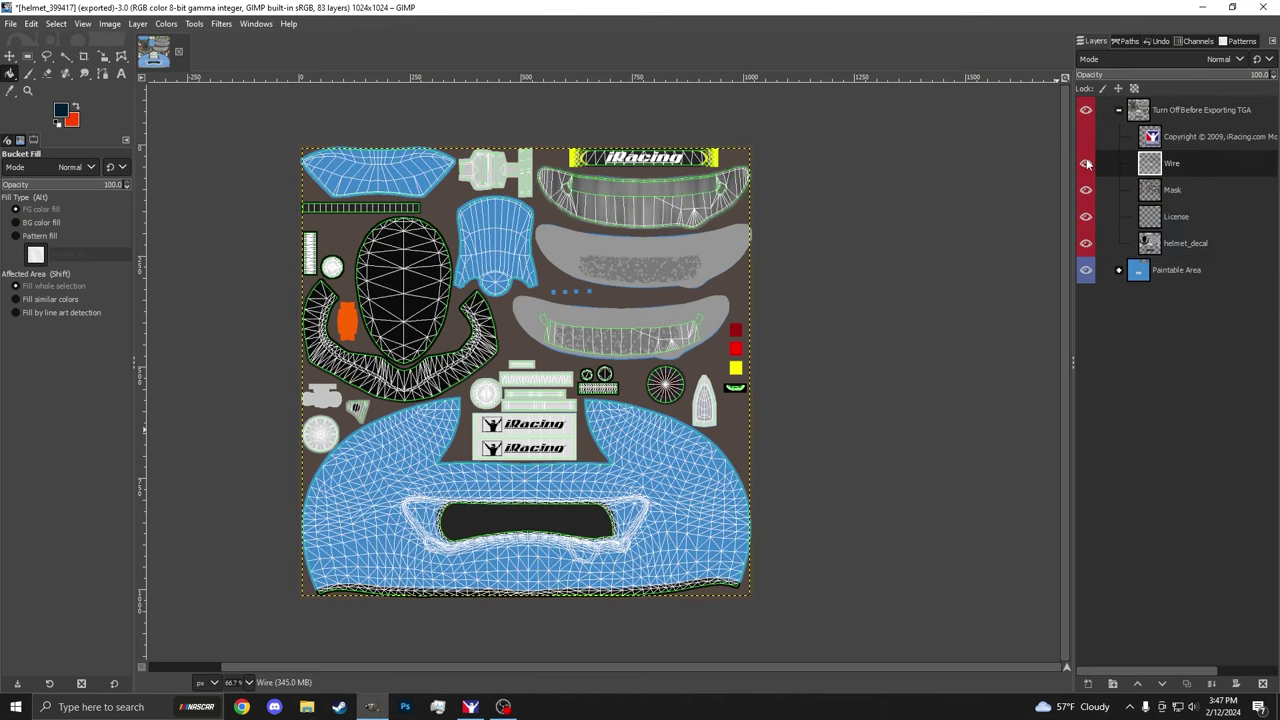
{"action": "left_click", "coordinate": [1115, 76]}
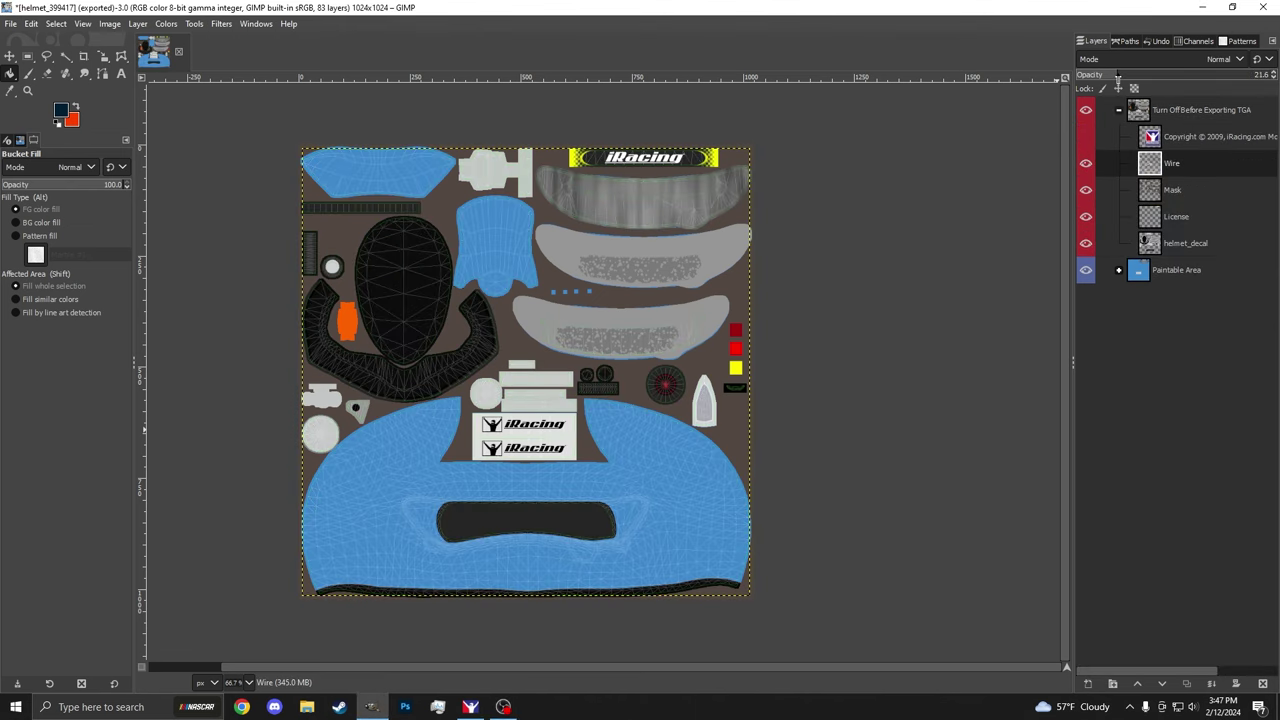
{"action": "left_click", "coordinate": [1120, 110]}
Step: Add a new layer group named Design directly above the Helmet Color layer in the Paintable Area group
{"action": "left_click", "coordinate": [1120, 138]}
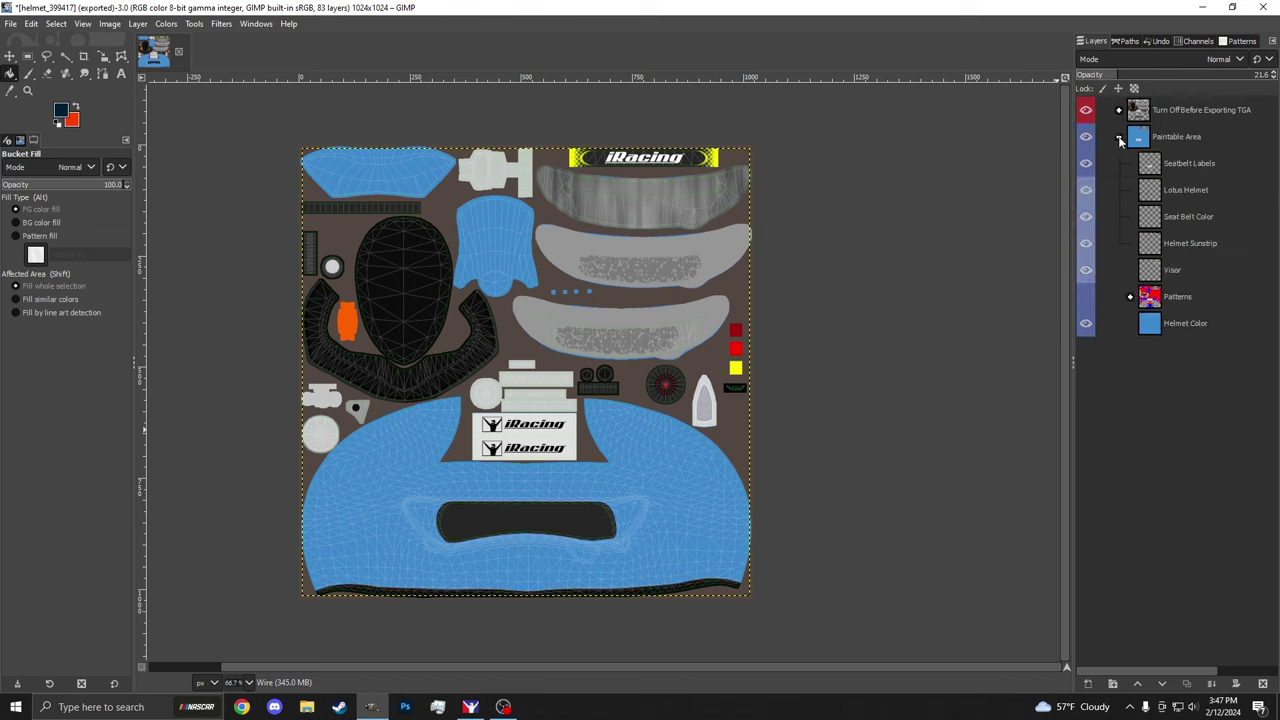
{"action": "left_click", "coordinate": [1188, 324]}
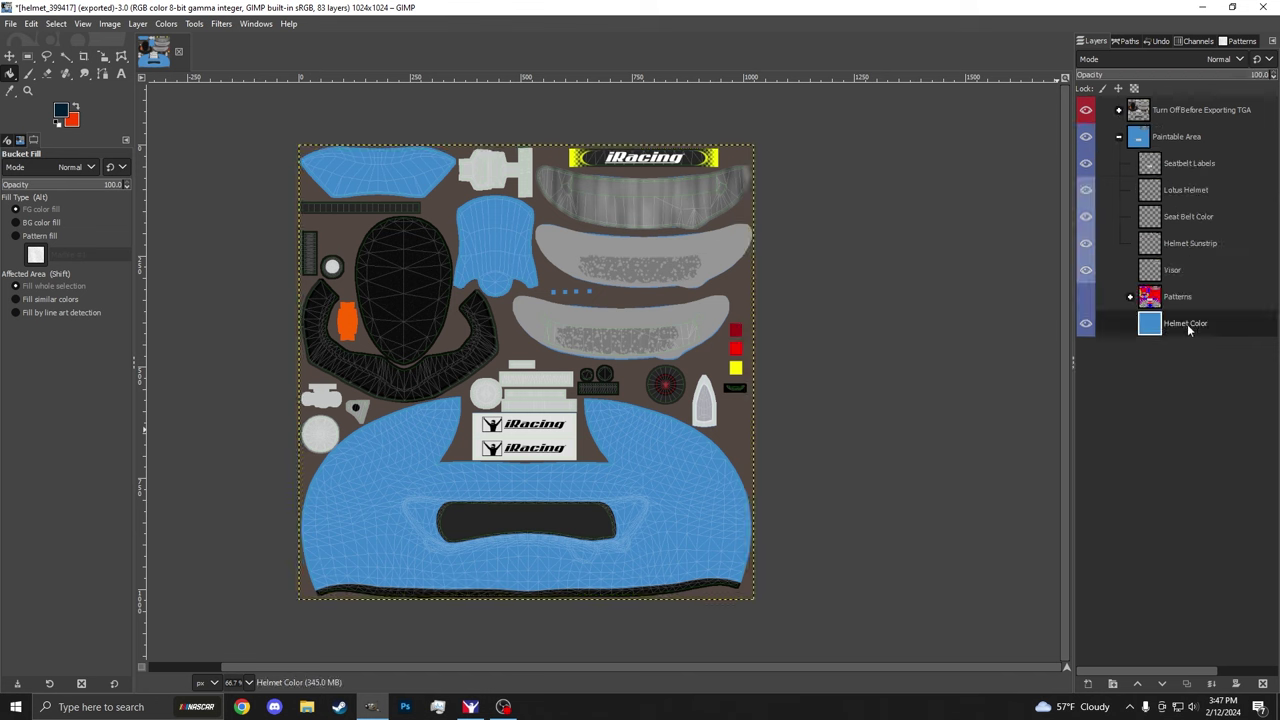
{"action": "right_click", "coordinate": [1188, 330]}
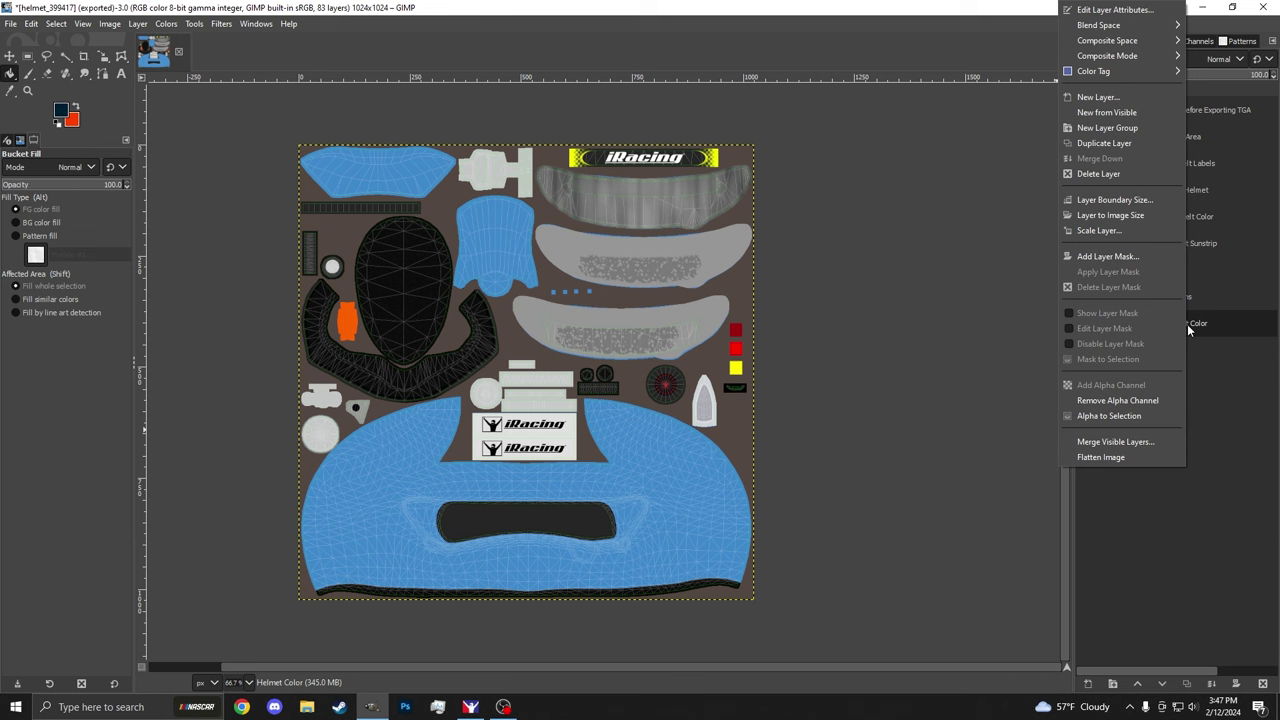
{"action": "left_click", "coordinate": [1115, 142]}
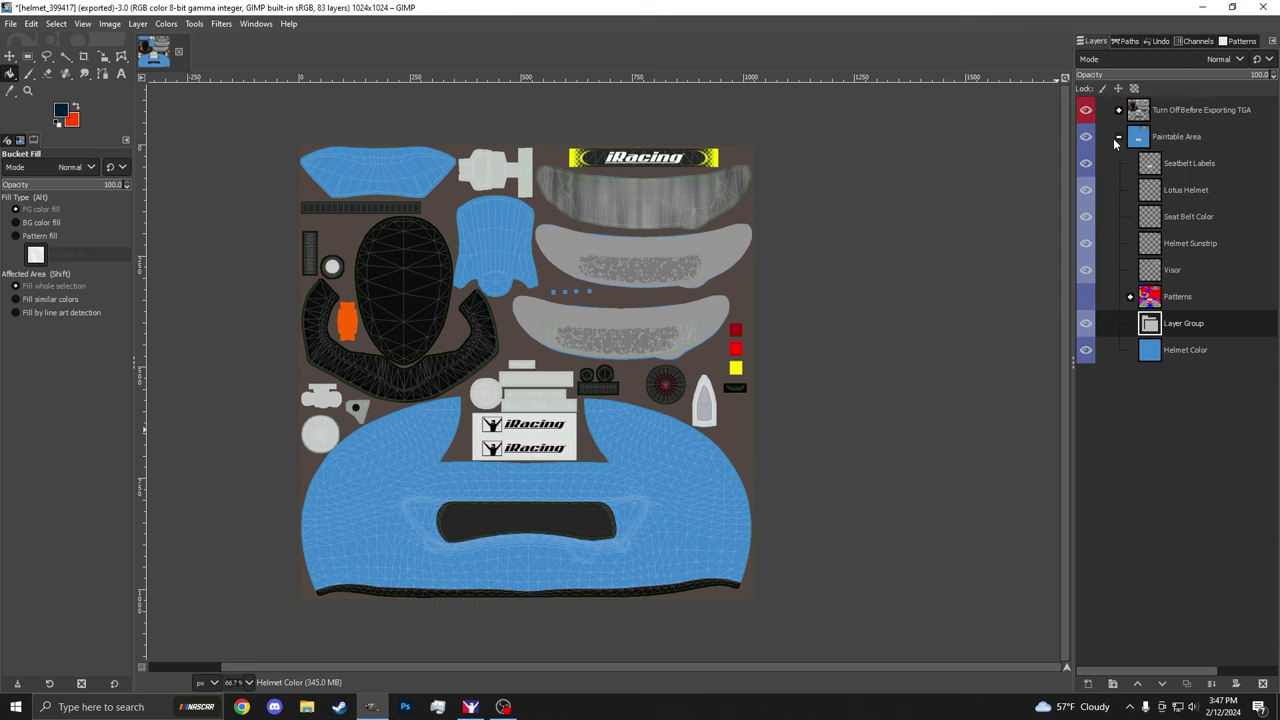
{"action": "double_click", "coordinate": [1190, 323]}
{"action": "type", "text": "Design"}
{"action": "key", "text": "Return"}
Step: Create a transparent 1024 × 1024 px layer named Example inside the Design group
{"action": "right_click", "coordinate": [1175, 333]}
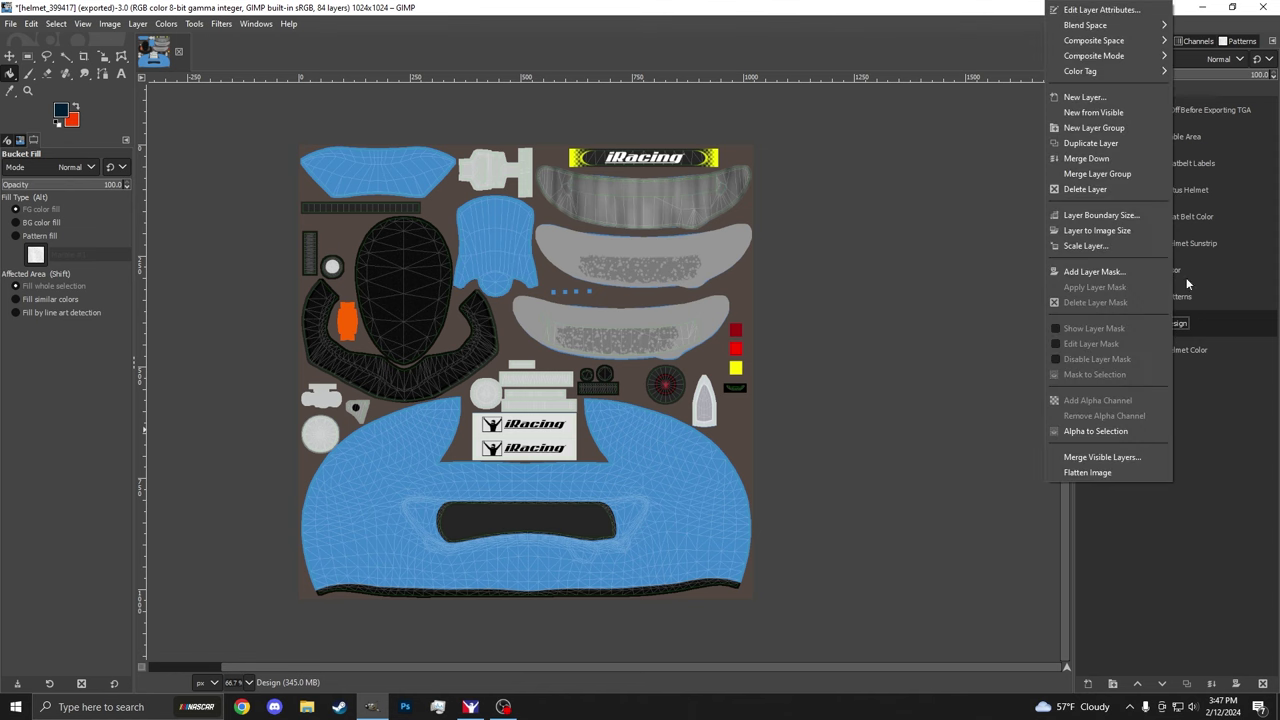
{"action": "left_click", "coordinate": [1092, 95]}
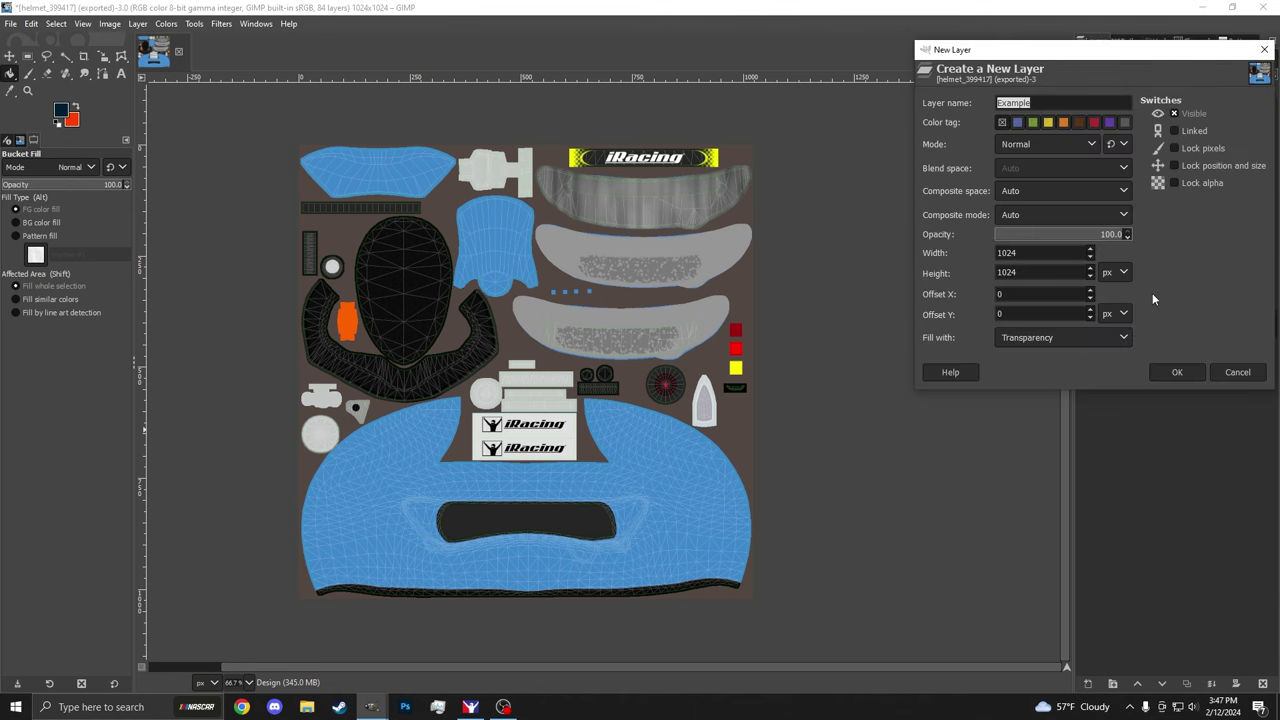
{"action": "left_click", "coordinate": [1170, 375]}
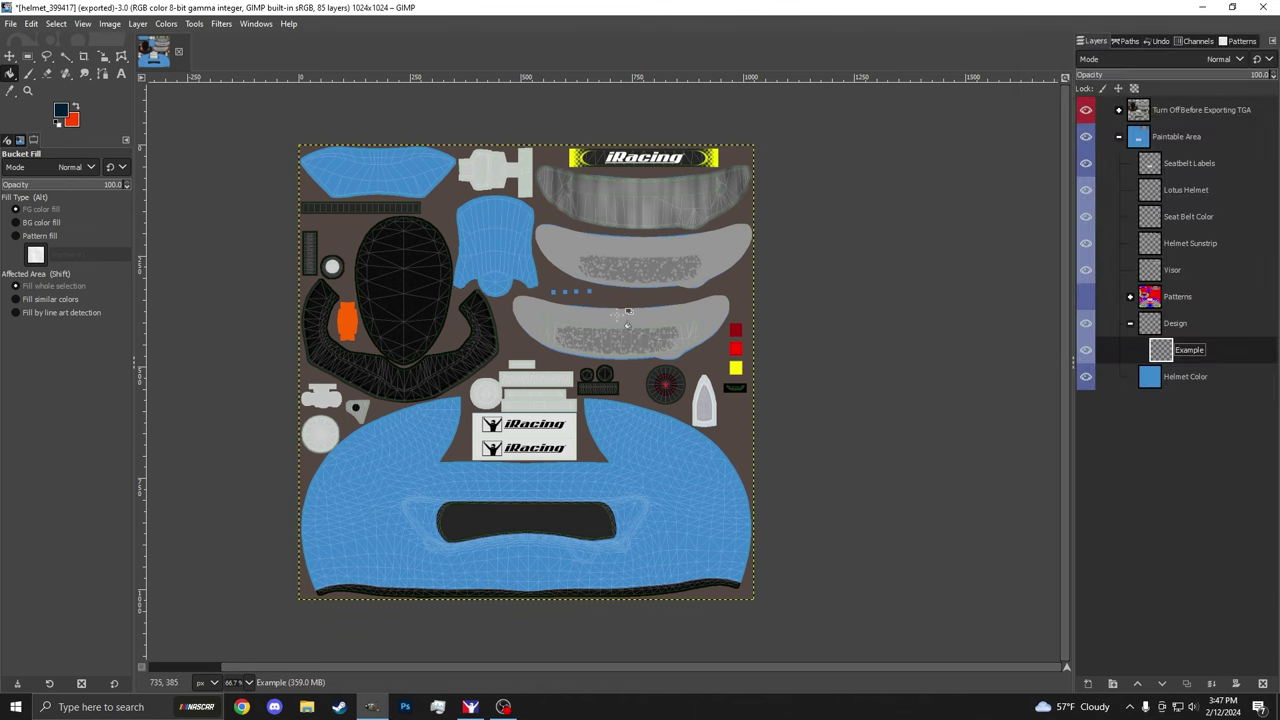
Step: Draw a tall rectangular selection above and beside the visor opening, fill it with the dark blue foreground color, and clear the selection
{"action": "left_click", "coordinate": [28, 58]}
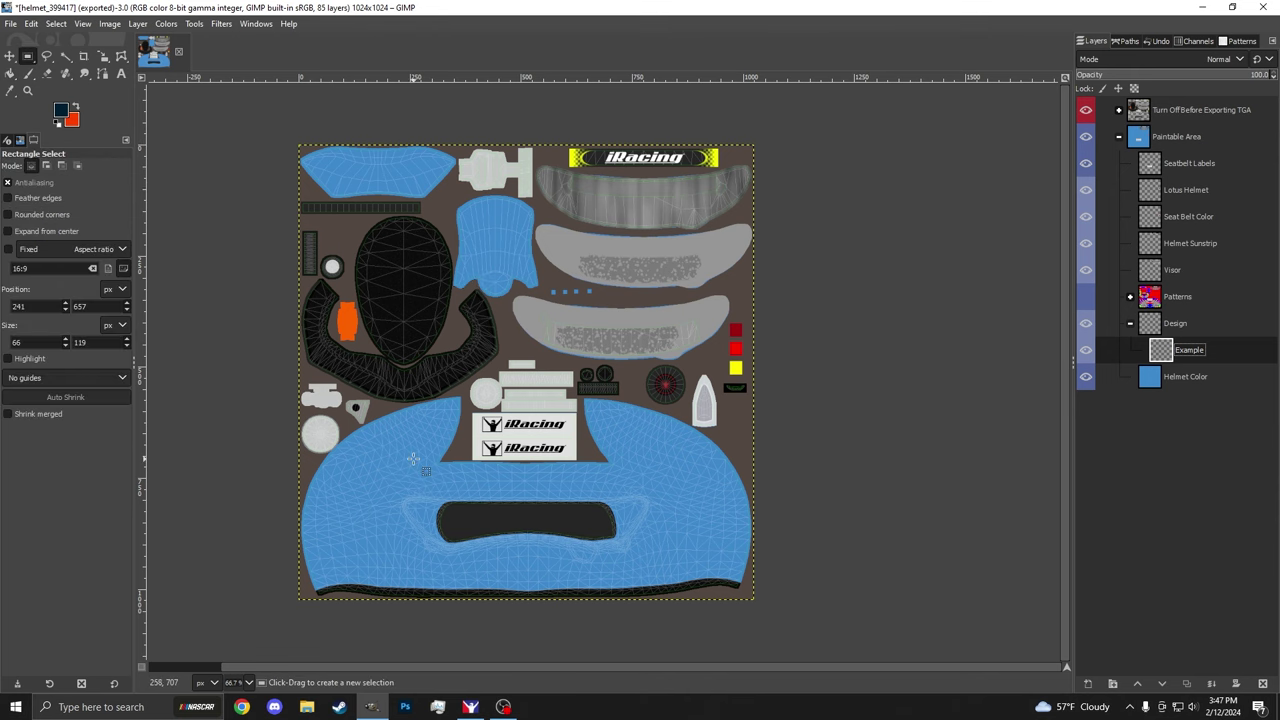
{"action": "scroll", "coordinate": [416, 474], "scroll_direction": "up", "scroll_amount": 4}
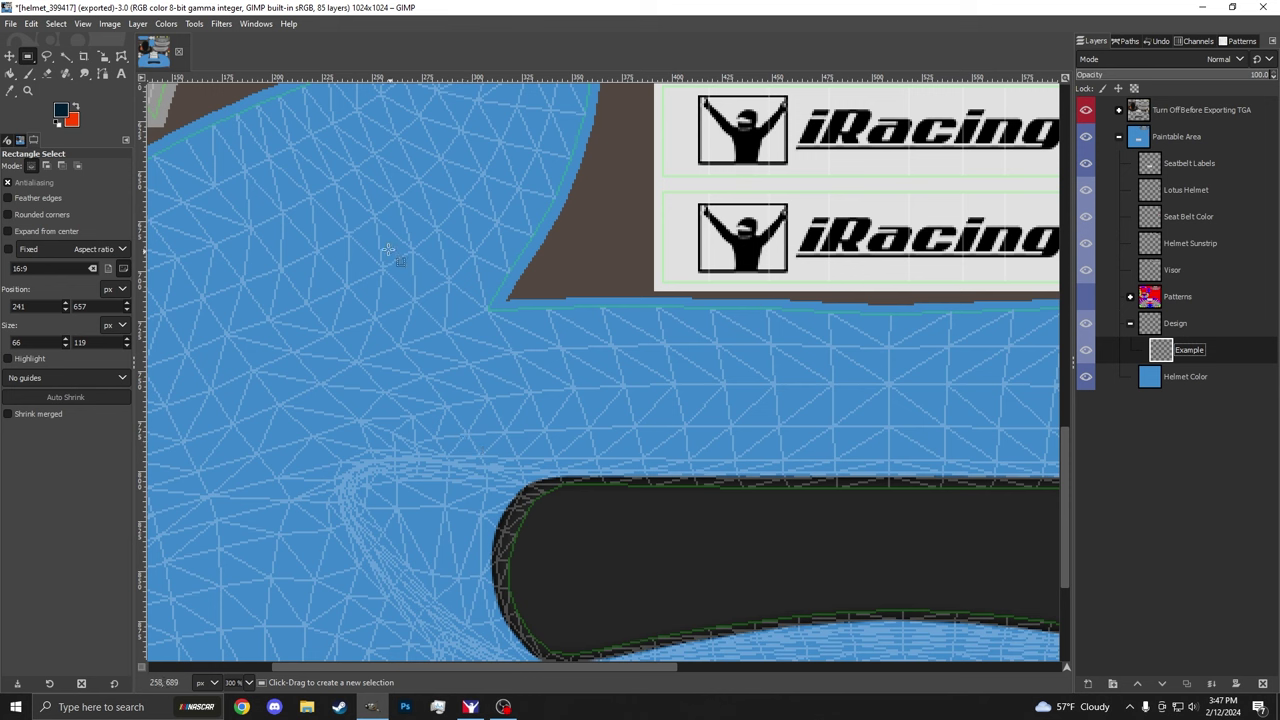
{"action": "left_click_drag", "start_coordinate": [378, 208], "coordinate": [477, 423]}
{"action": "key", "text": "shift+b"}
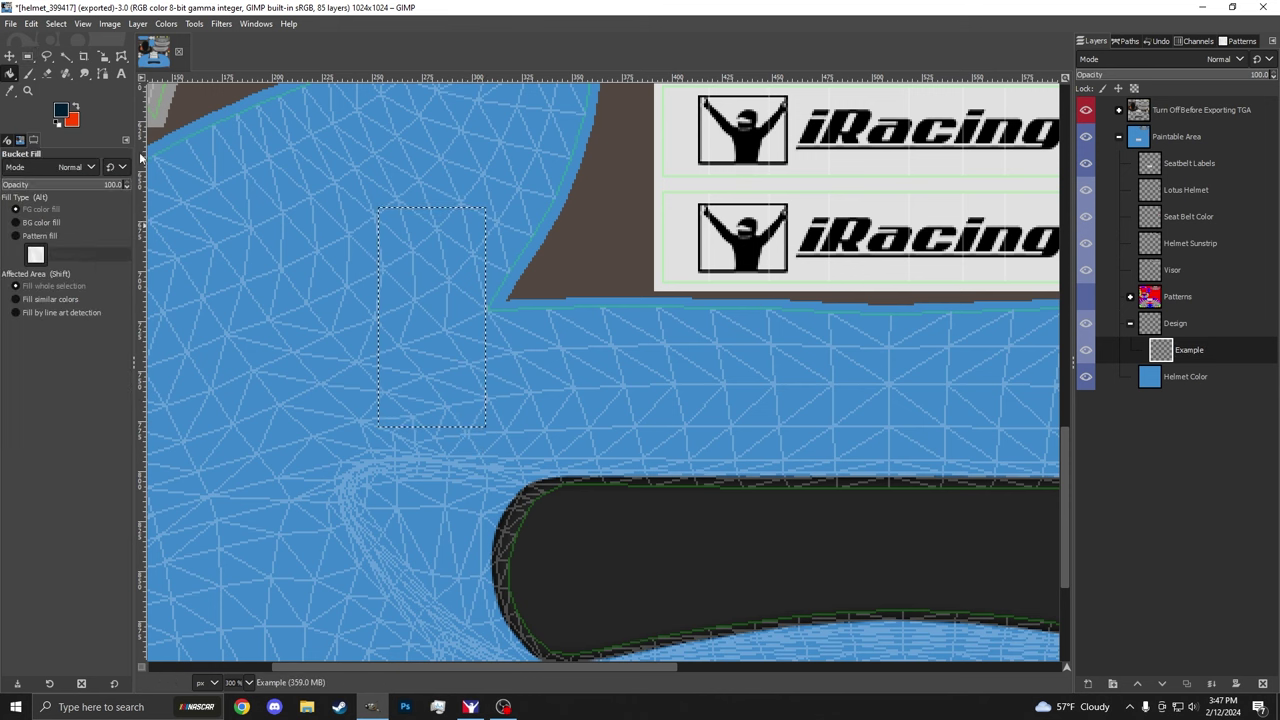
{"action": "left_click", "coordinate": [432, 288]}
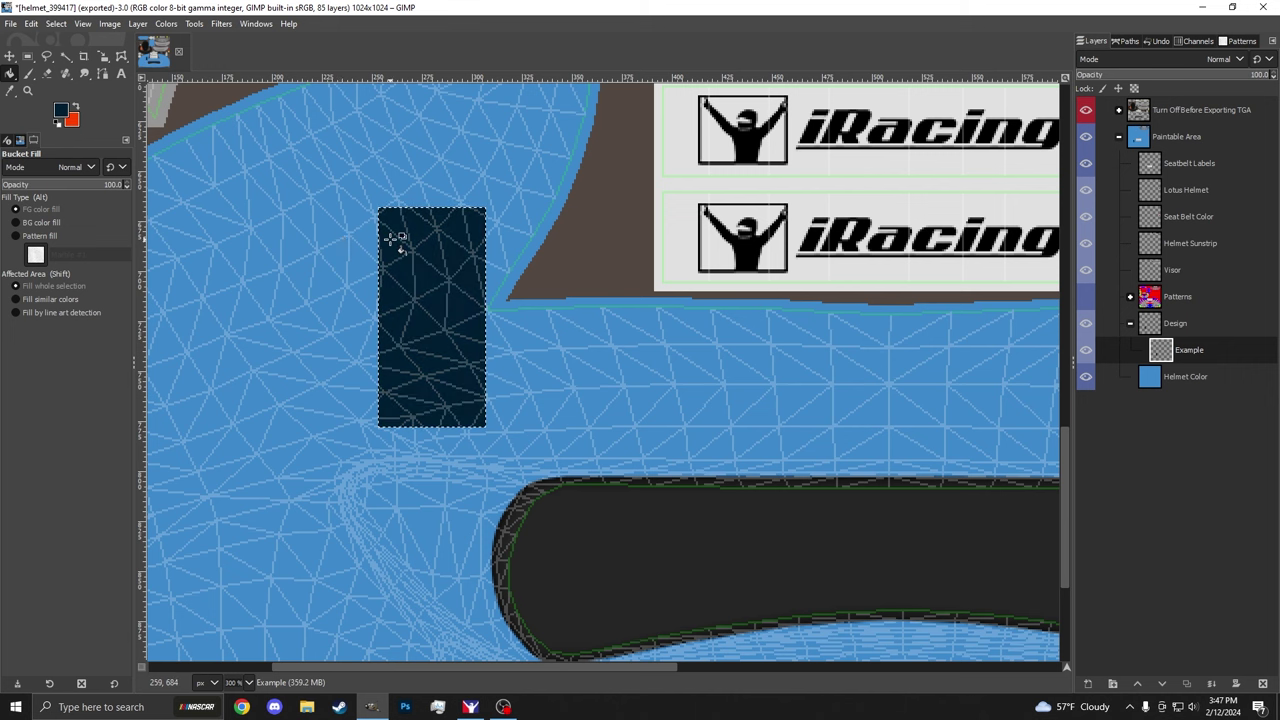
{"action": "key", "text": "ctrl+shift"}
{"action": "key", "text": "ctrl+shift+a"}
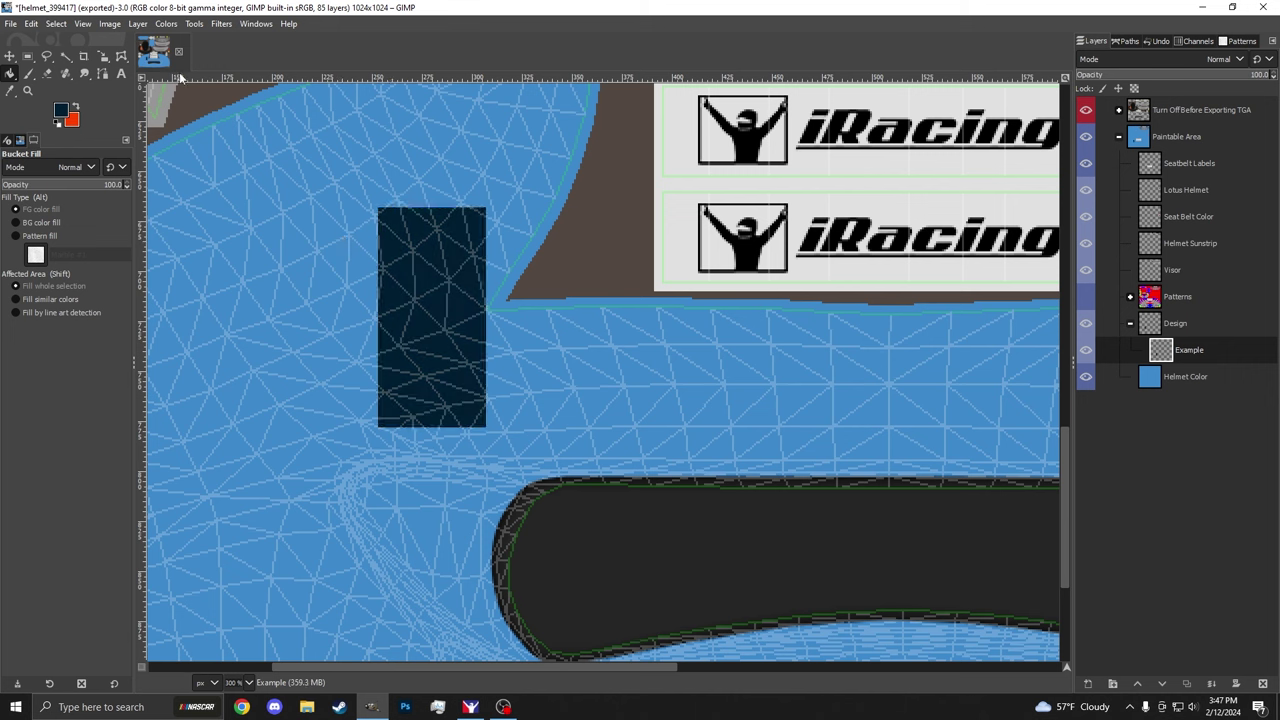
Step: Hide the whole "Turn Off Before Exporting TGA" layer group
{"action": "left_click", "coordinate": [57, 24]}
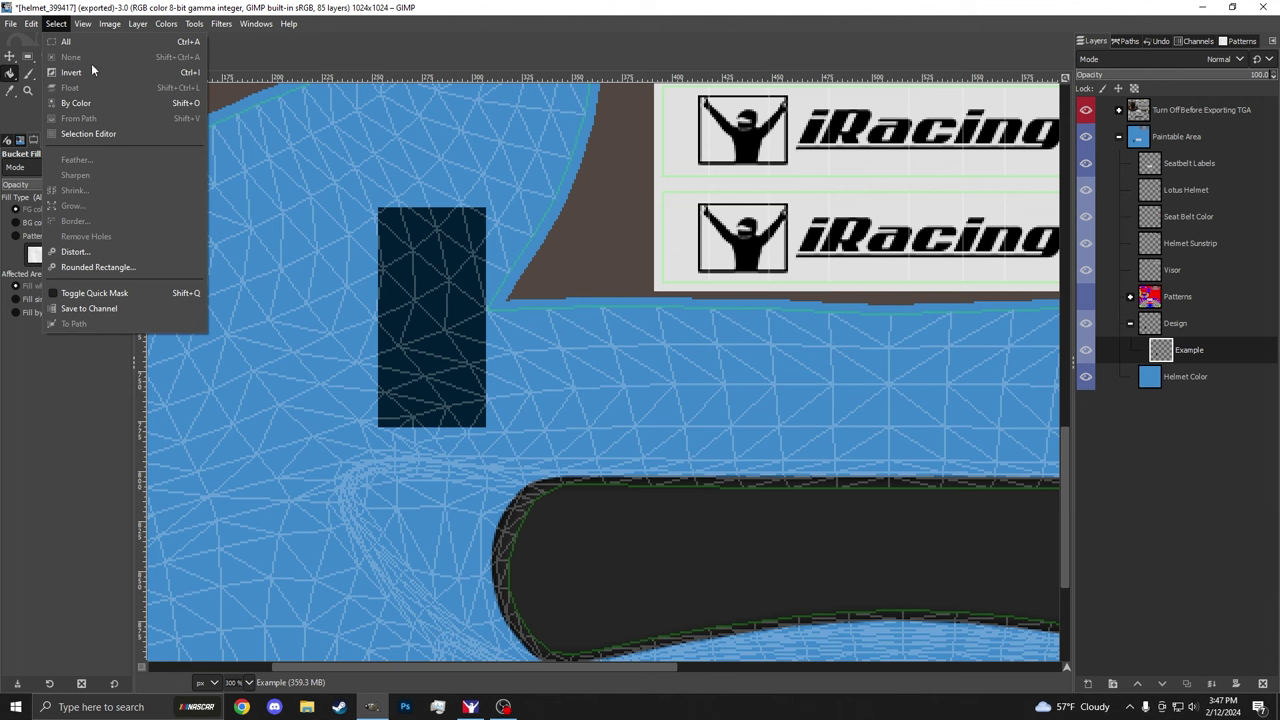
{"action": "left_click", "coordinate": [1175, 362]}
{"action": "left_click", "coordinate": [1085, 109]}
{"action": "left_click", "coordinate": [1180, 109]}
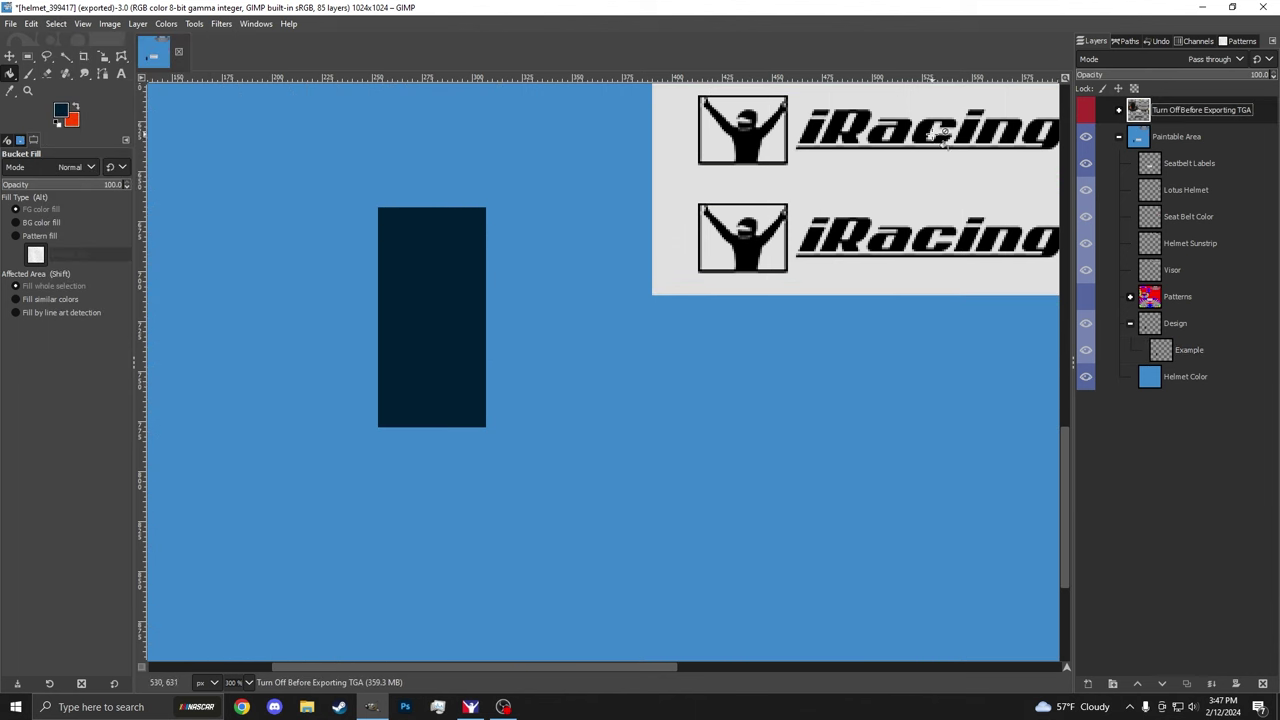
Step: Start an image export to the Documents/iRacing/paint folder and pick the existing helmet TGA file as its name
{"action": "left_click", "coordinate": [11, 25]}
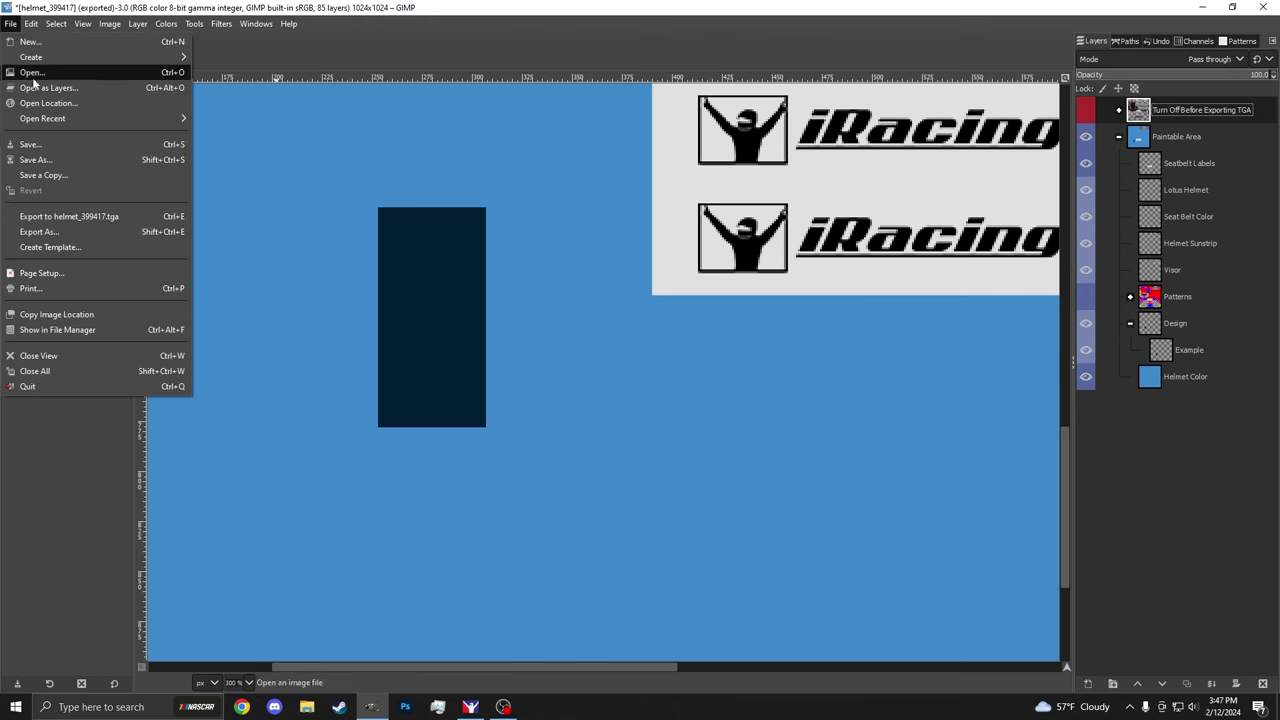
{"action": "left_click", "coordinate": [54, 232]}
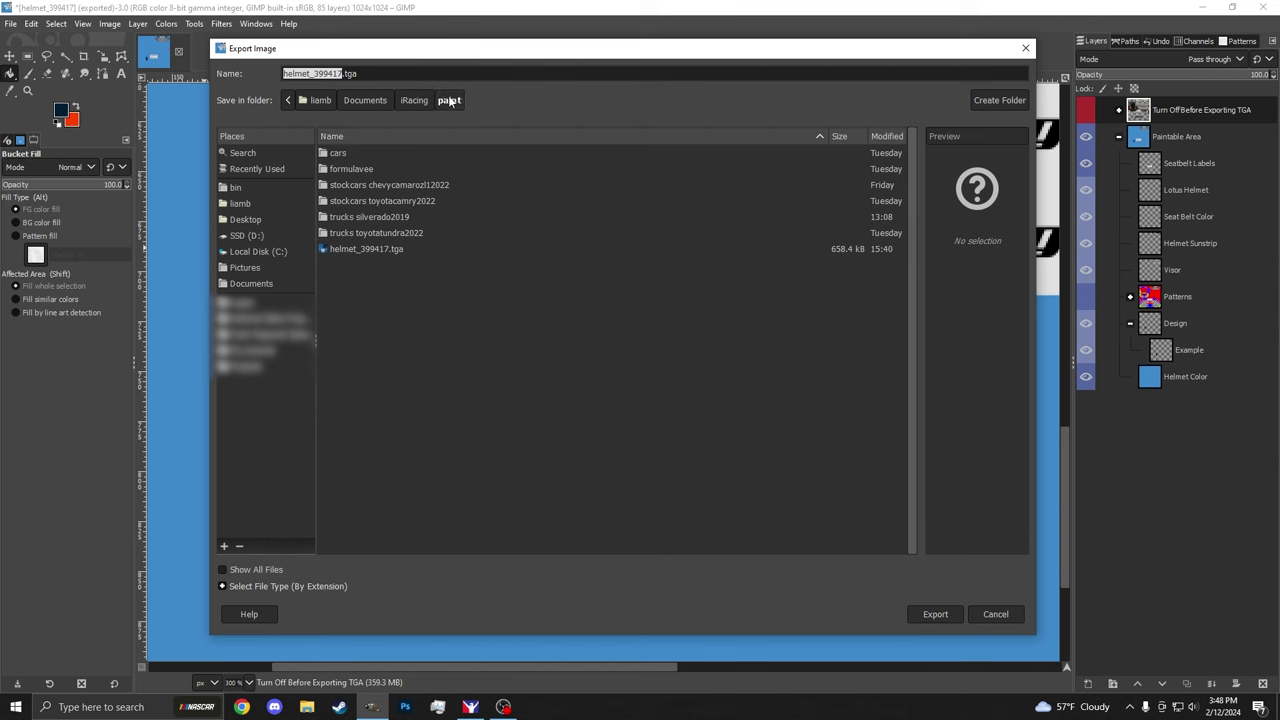
{"action": "left_click", "coordinate": [385, 250]}
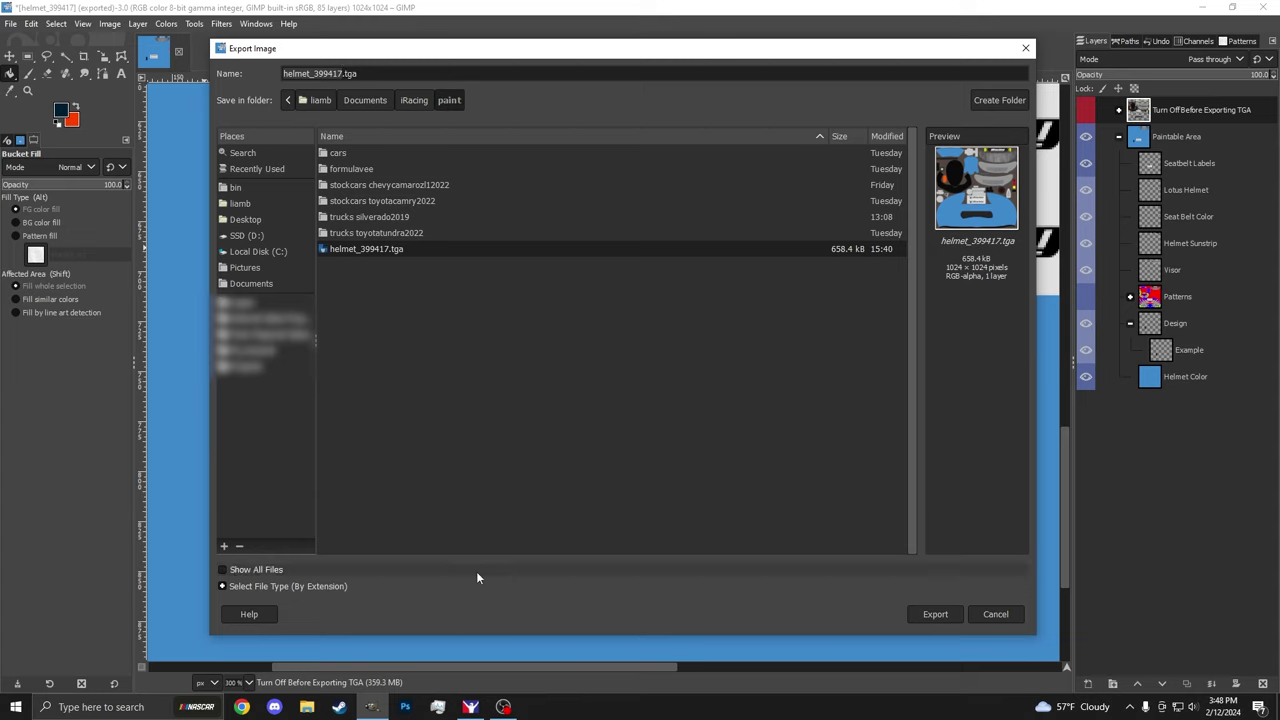
Step: Switch to iRacing, leave the Paint Shop, and look up the customer ID in the account details
{"action": "left_click", "coordinate": [470, 707]}
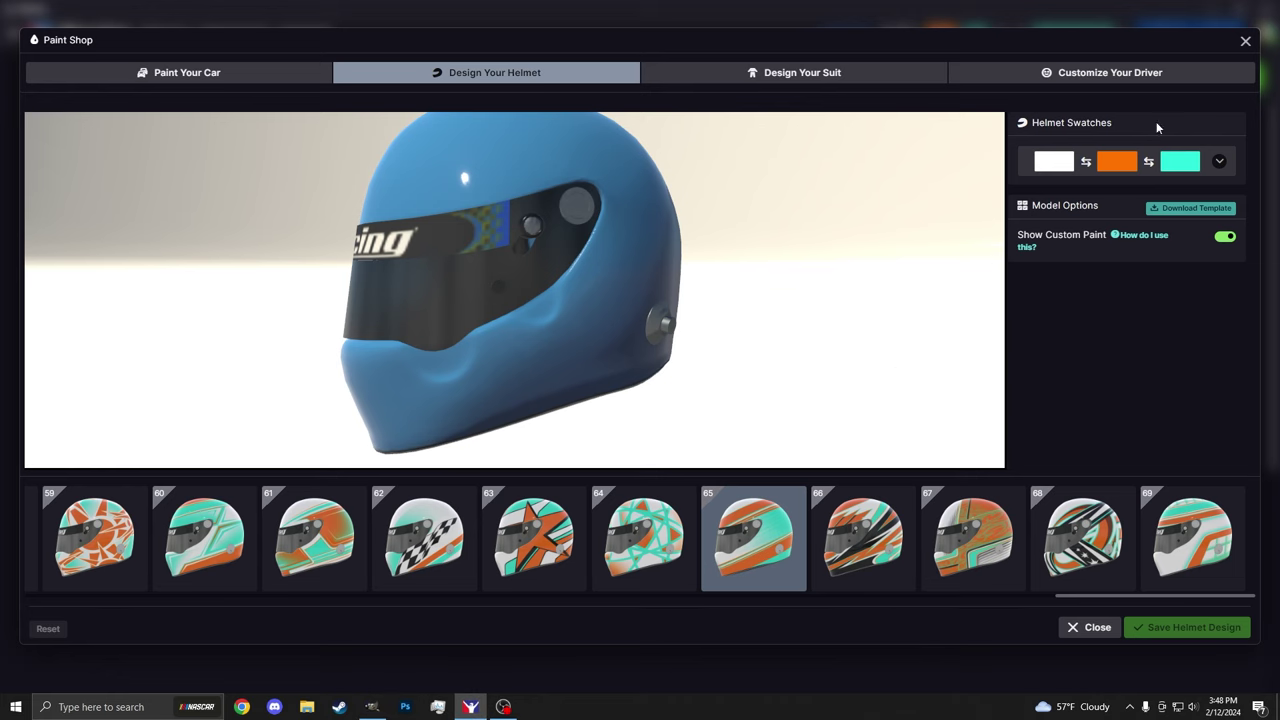
{"action": "left_click", "coordinate": [1244, 42]}
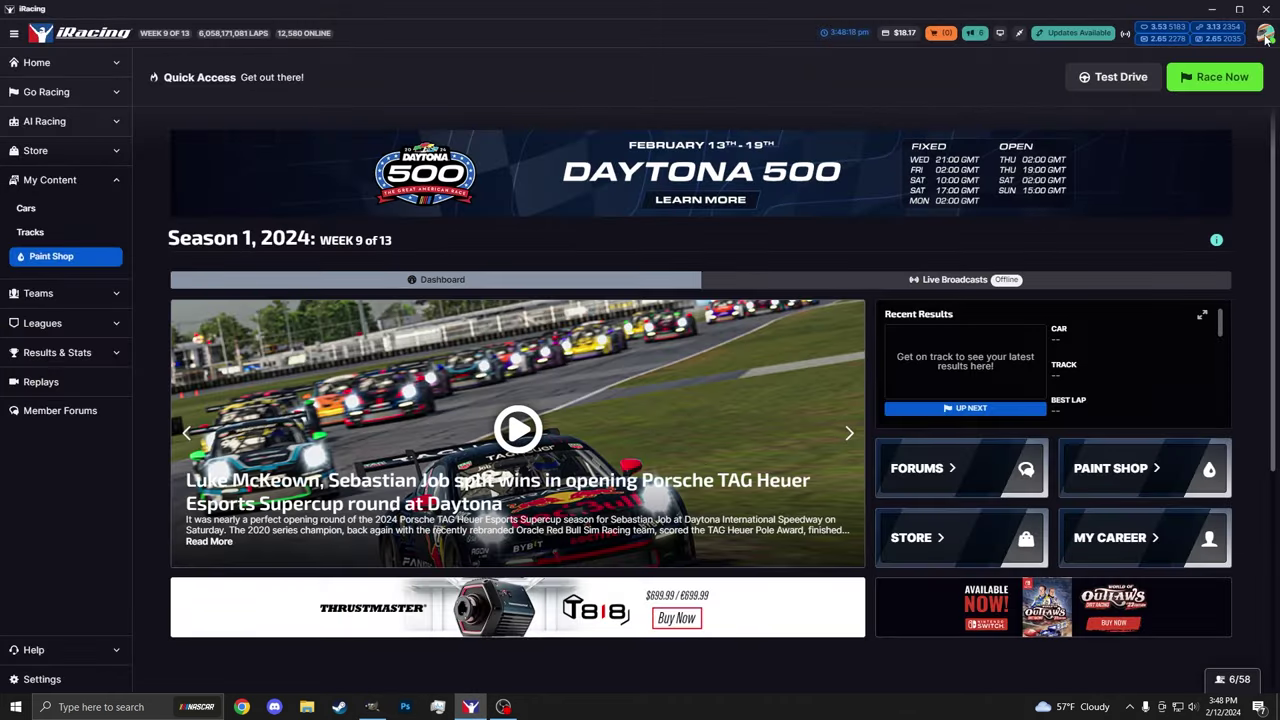
{"action": "left_click", "coordinate": [1265, 35]}
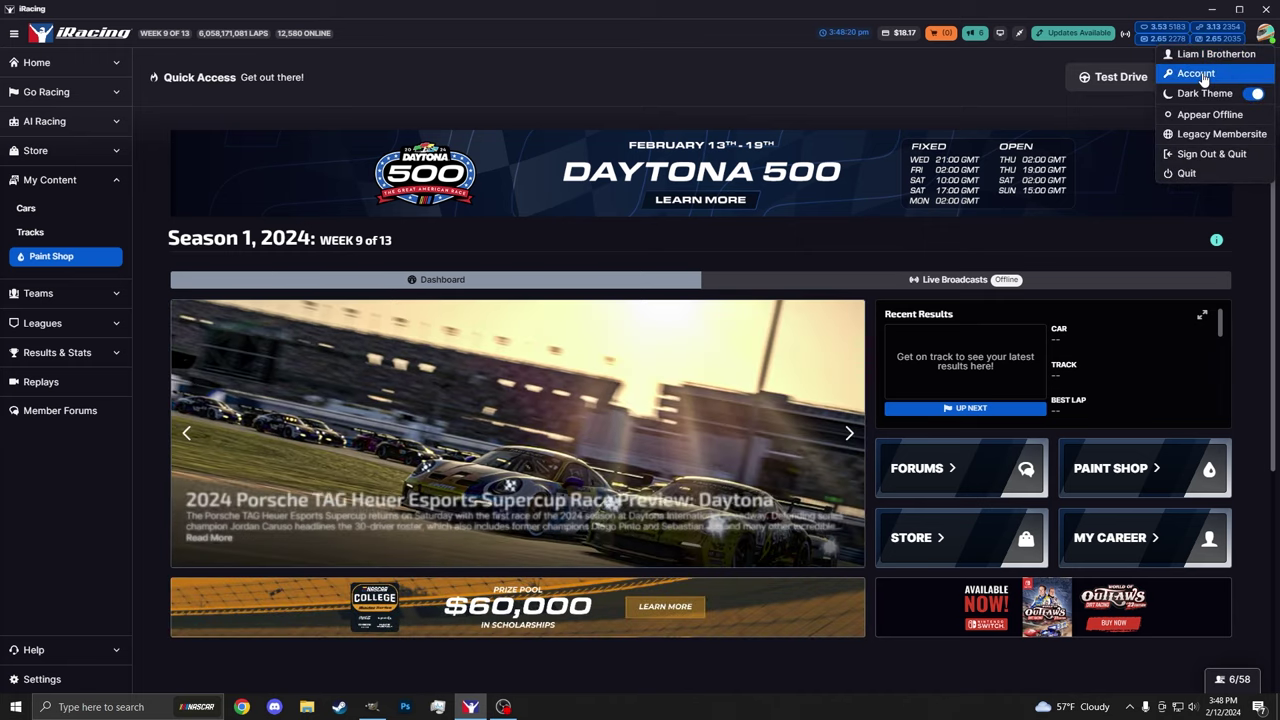
{"action": "left_click", "coordinate": [1202, 72]}
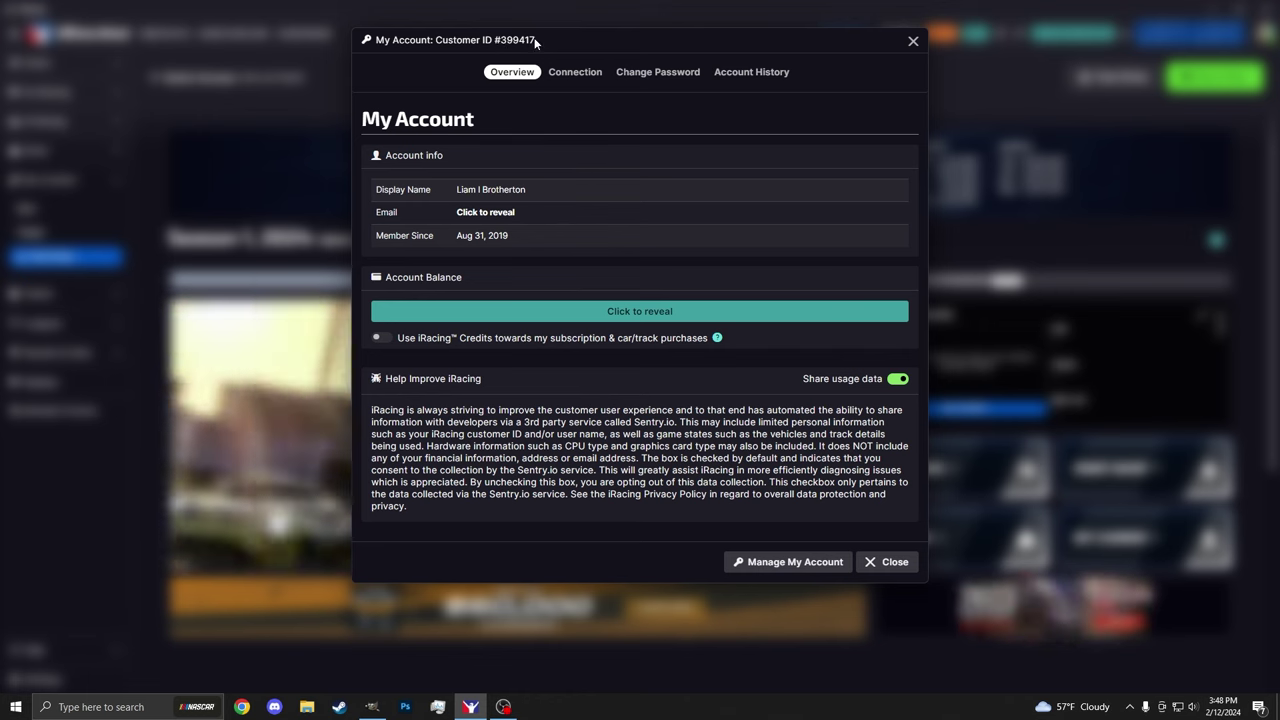
{"action": "left_click", "coordinate": [913, 40]}
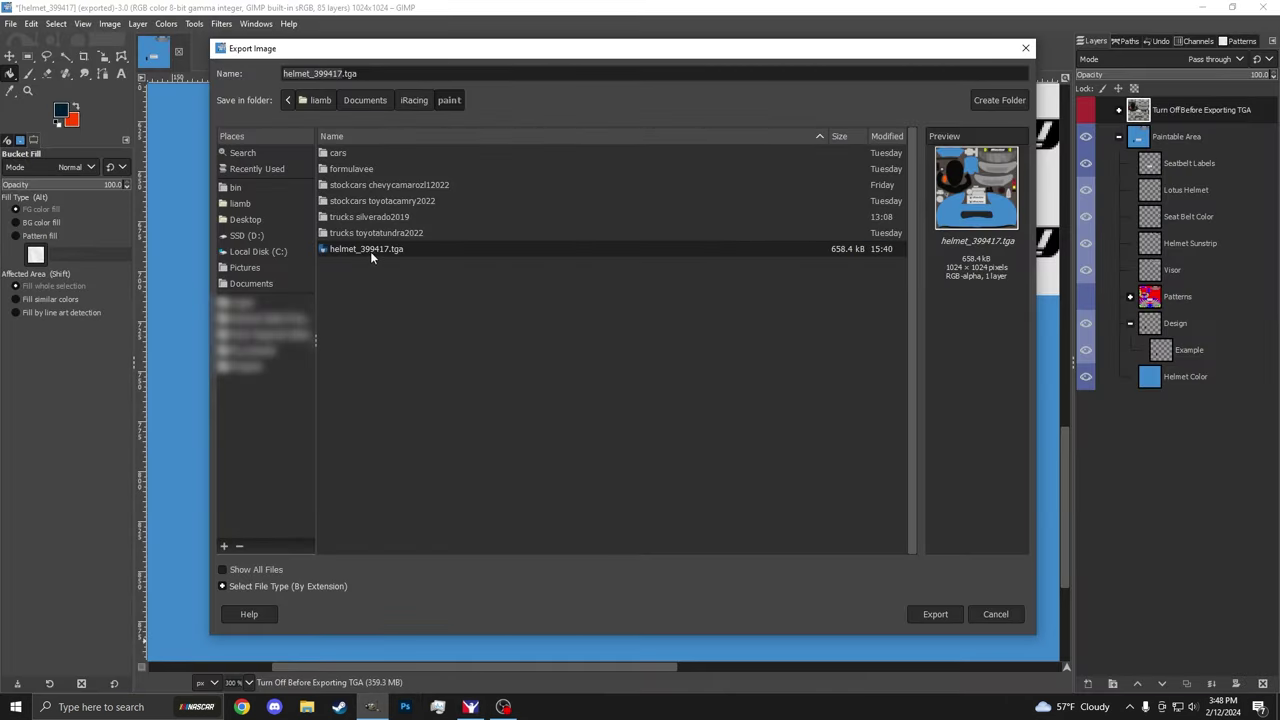
Step: Export over the existing helmet TGA in the iRacing paint folder, using RLE compression and a bottom-left origin
{"action": "double_click", "coordinate": [372, 250]}
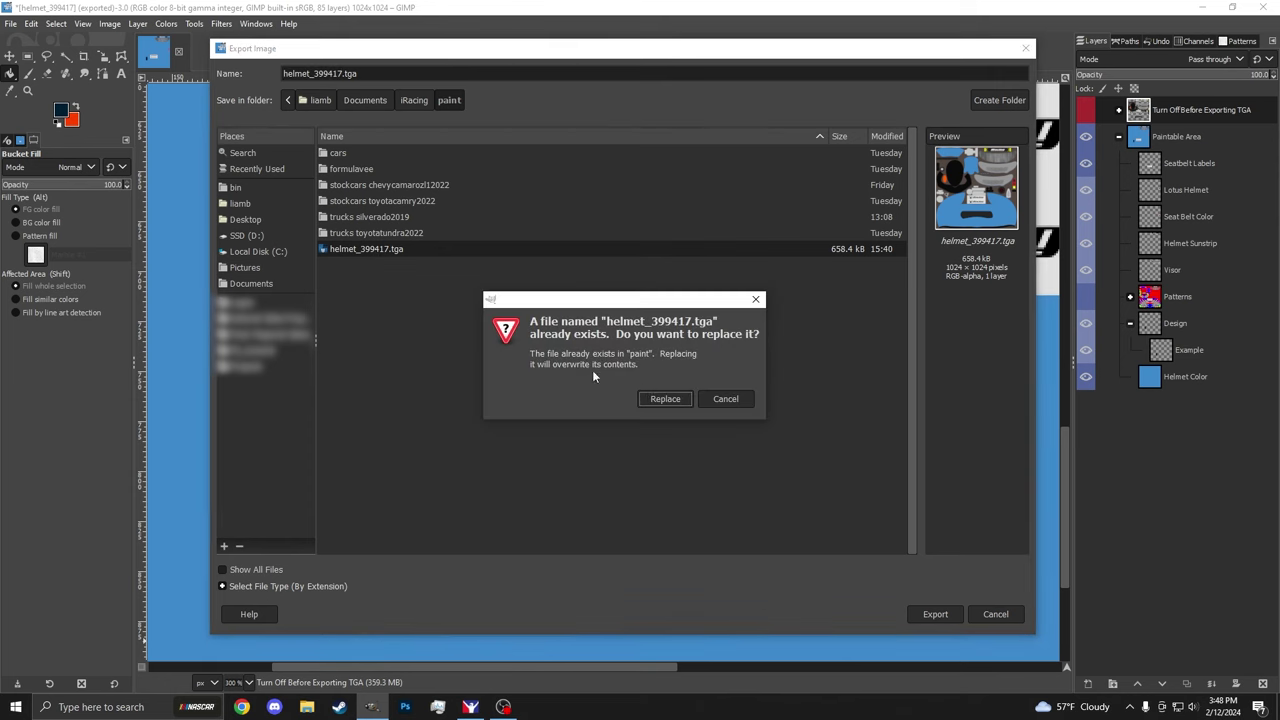
{"action": "left_click", "coordinate": [659, 396]}
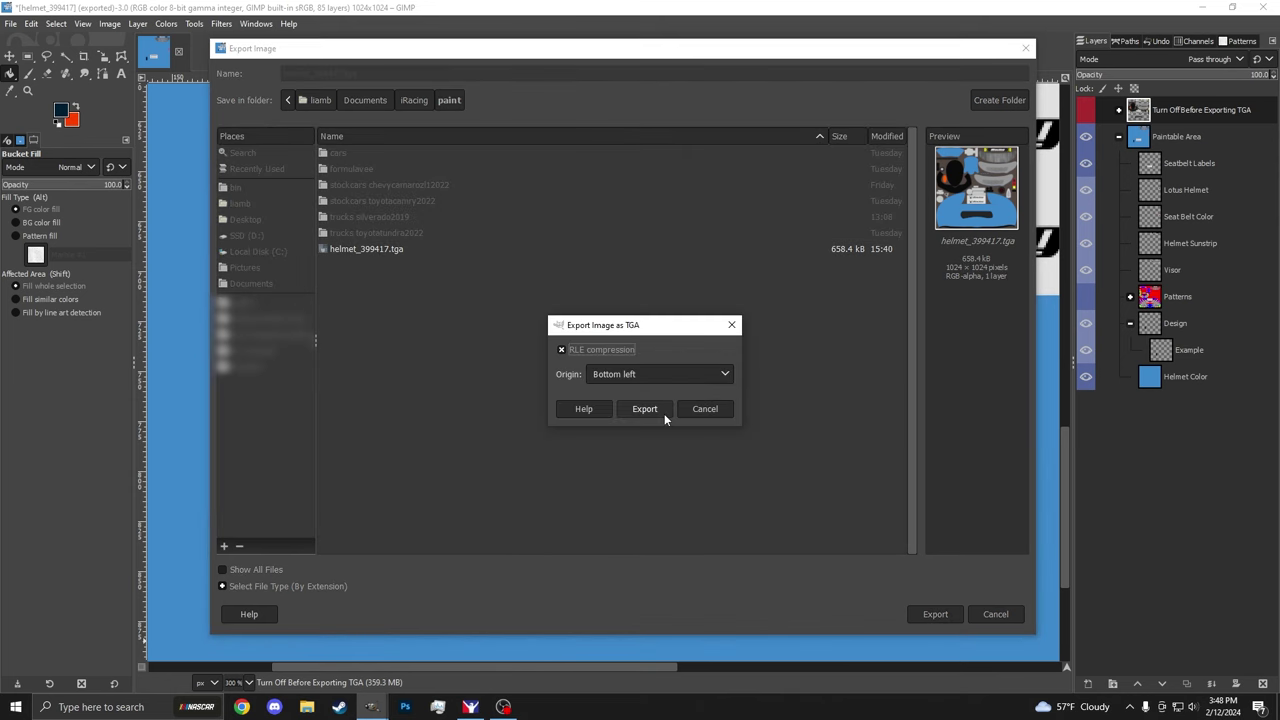
{"action": "left_click", "coordinate": [650, 411]}
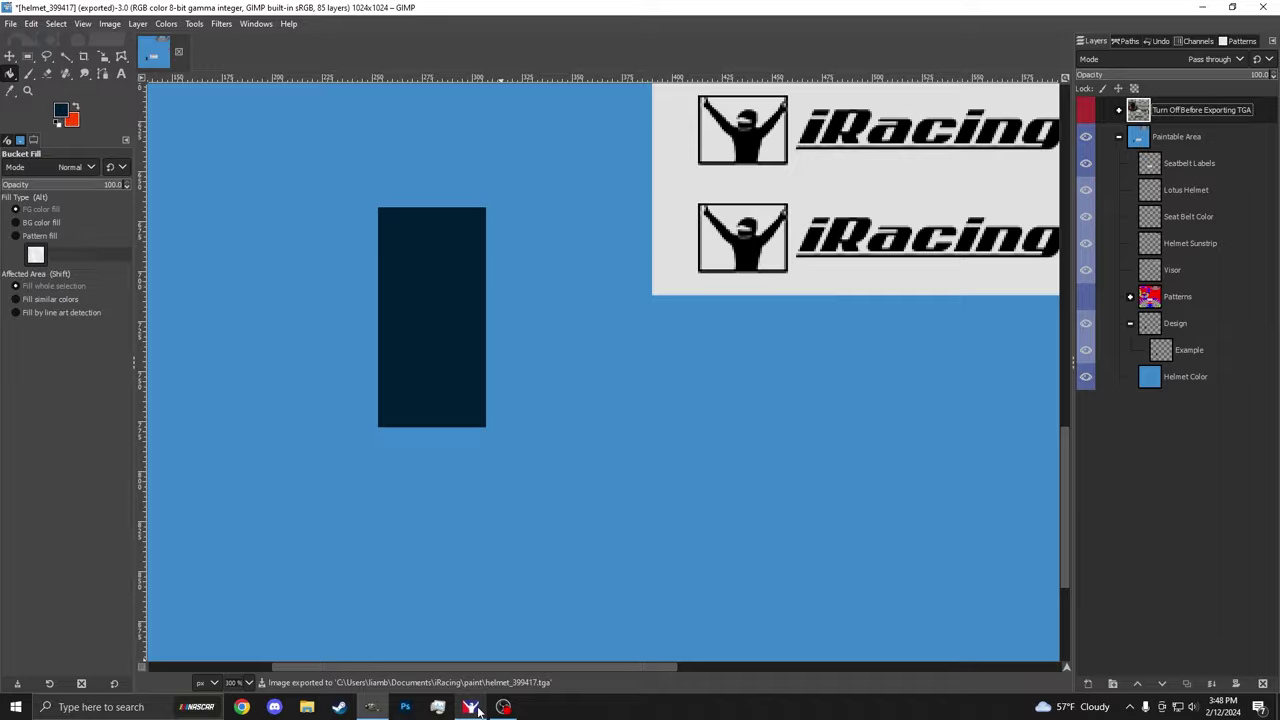
Step: Switch to iRacing, open the helmet design page of the Paint Shop, and rotate the preview to the painted side
{"action": "left_click", "coordinate": [470, 706]}
{"action": "left_click", "coordinate": [108, 262]}
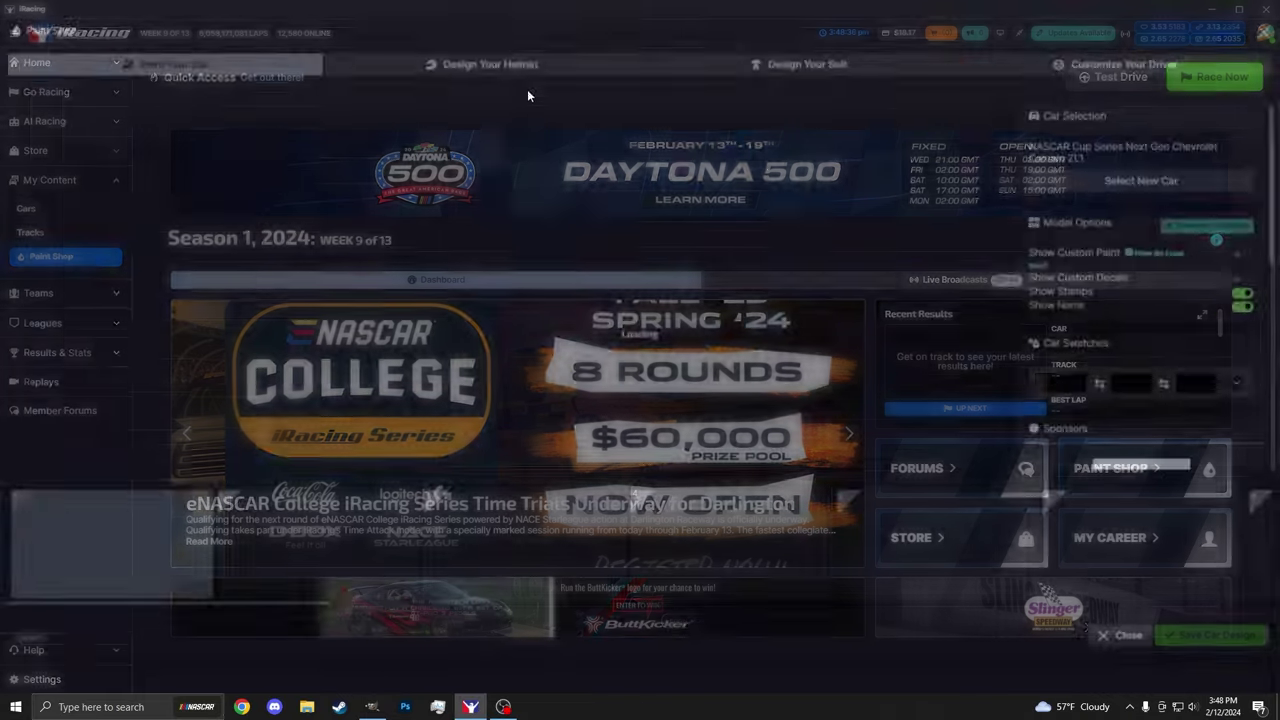
{"action": "left_click", "coordinate": [500, 73]}
{"action": "left_click_drag", "start_coordinate": [518, 286], "coordinate": [618, 322]}
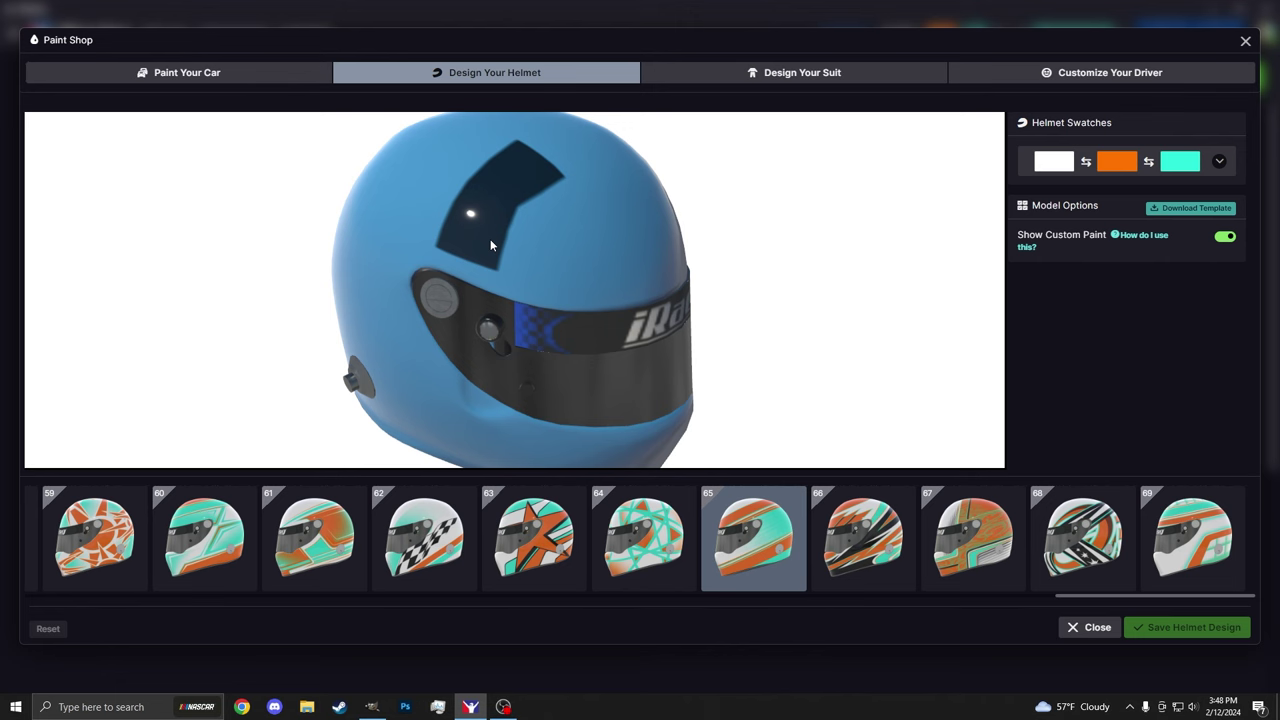
Step: Return to GIMP, show the "Turn Off Before Exporting TGA" group, and select the Example layer
{"action": "left_click", "coordinate": [371, 706]}
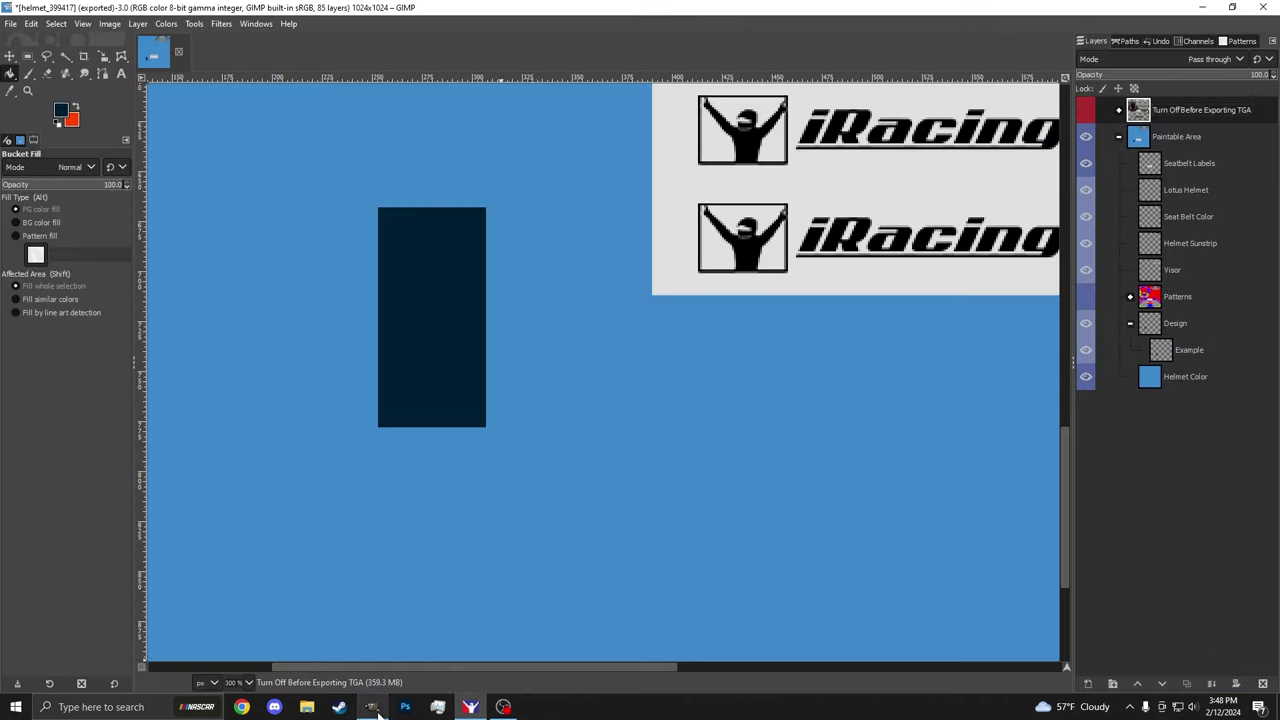
{"action": "left_click", "coordinate": [1085, 110]}
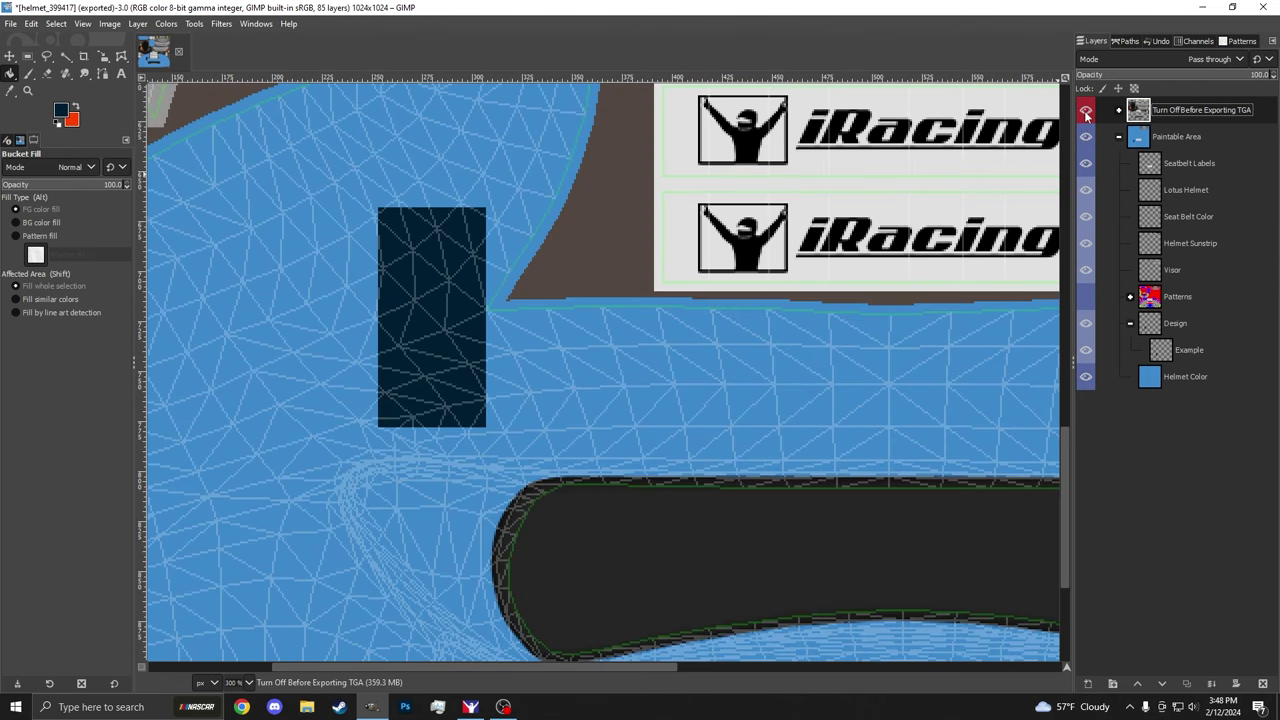
{"action": "left_click", "coordinate": [1180, 358]}
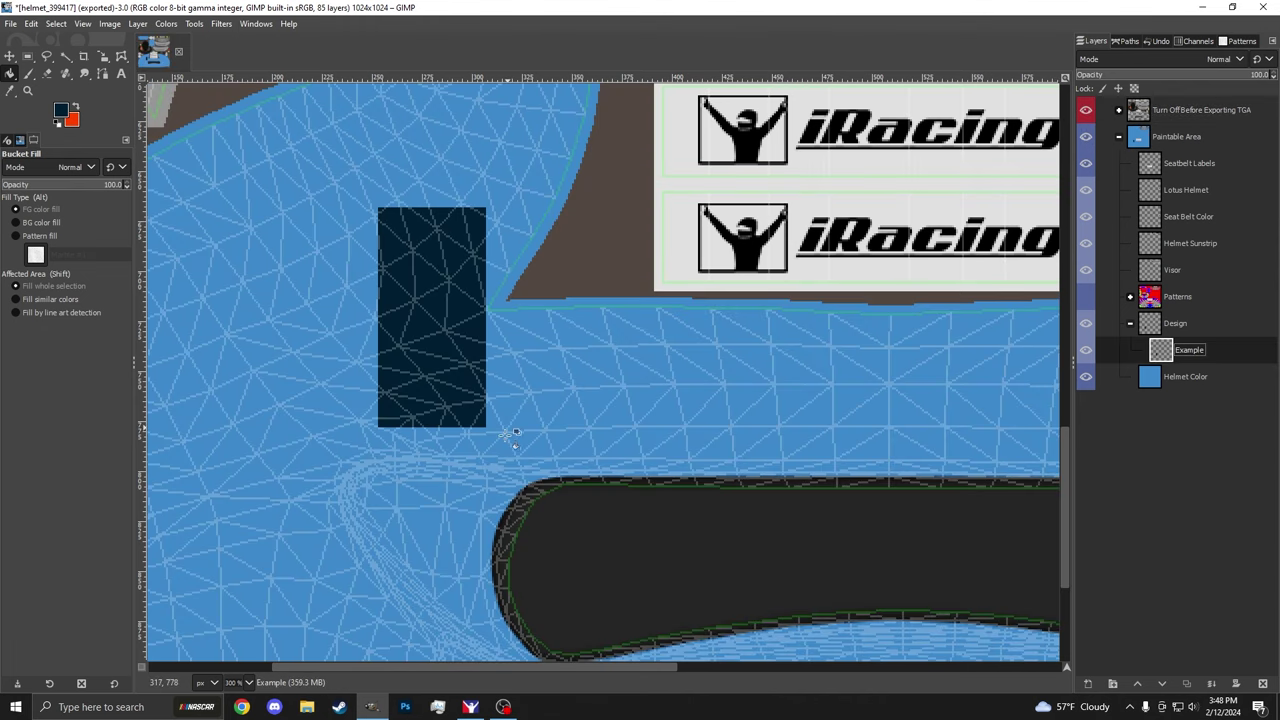
{"action": "scroll", "coordinate": [450, 447], "scroll_direction": "down", "scroll_amount": 2}
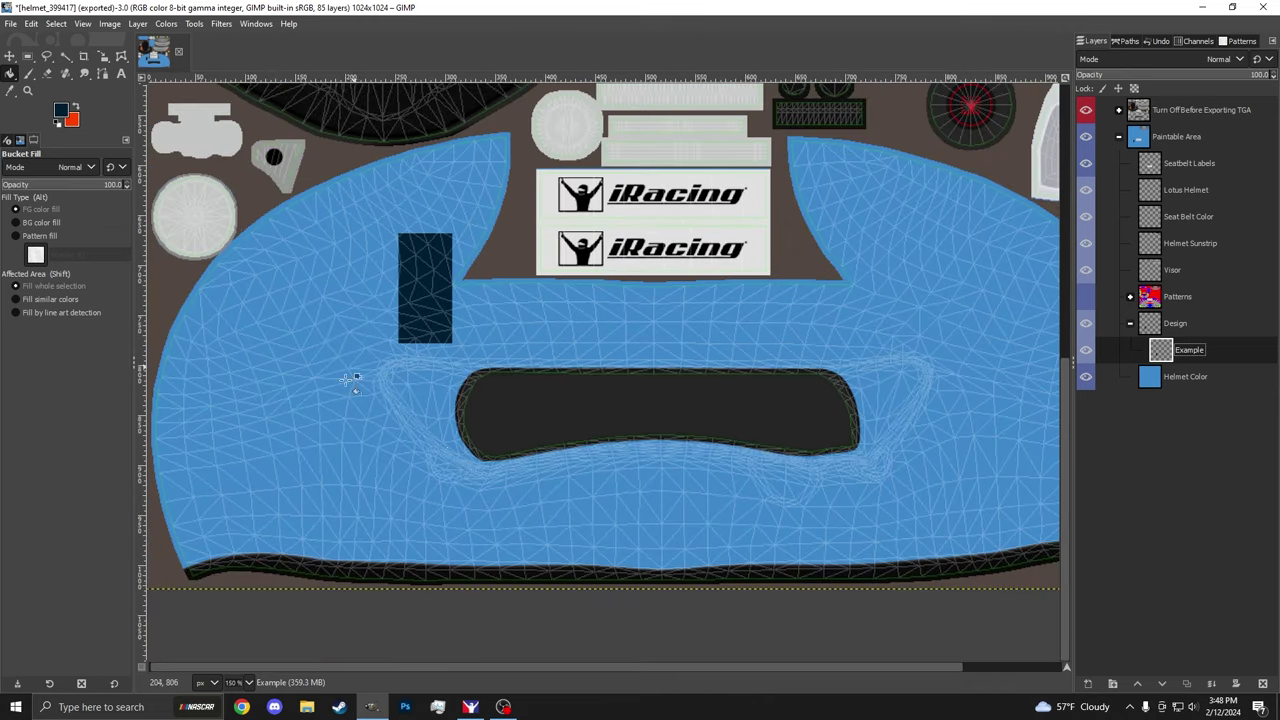
Step: Switch to iRacing and examine from several angles where the dark rectangle sits on the helmet above the visor
{"action": "left_click", "coordinate": [470, 706]}
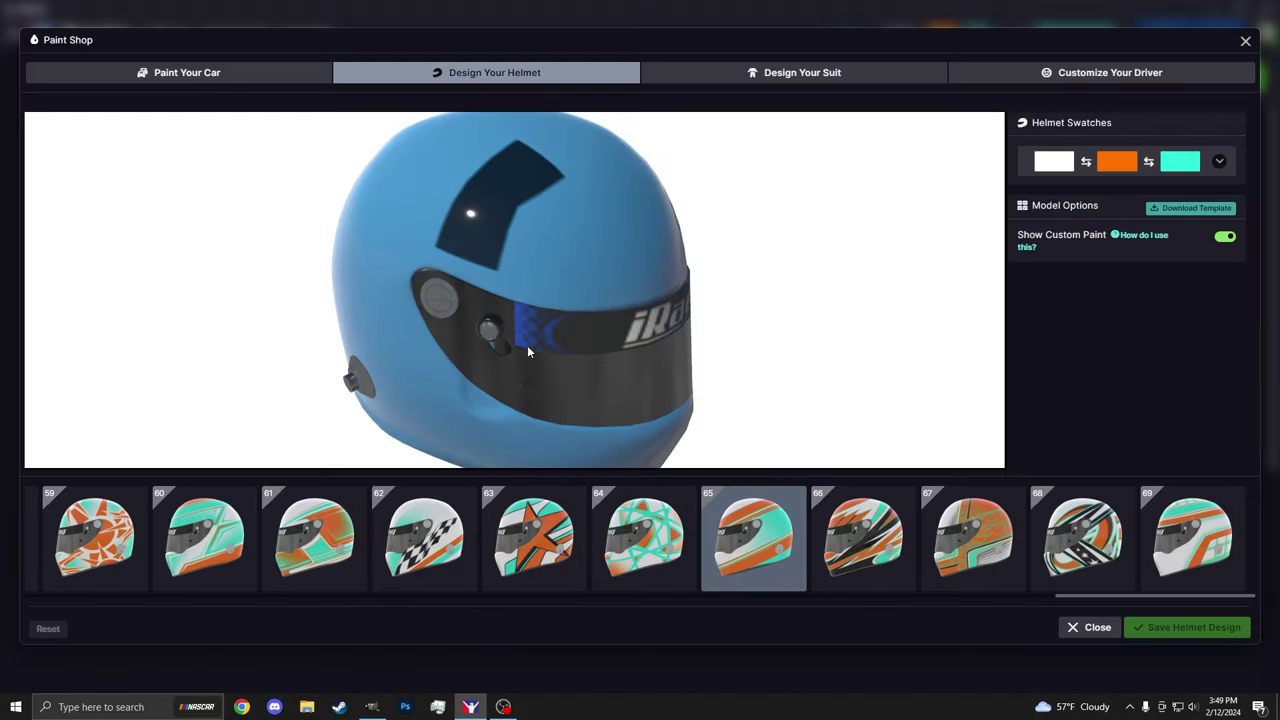
{"action": "left_click_drag", "start_coordinate": [463, 322], "coordinate": [521, 333]}
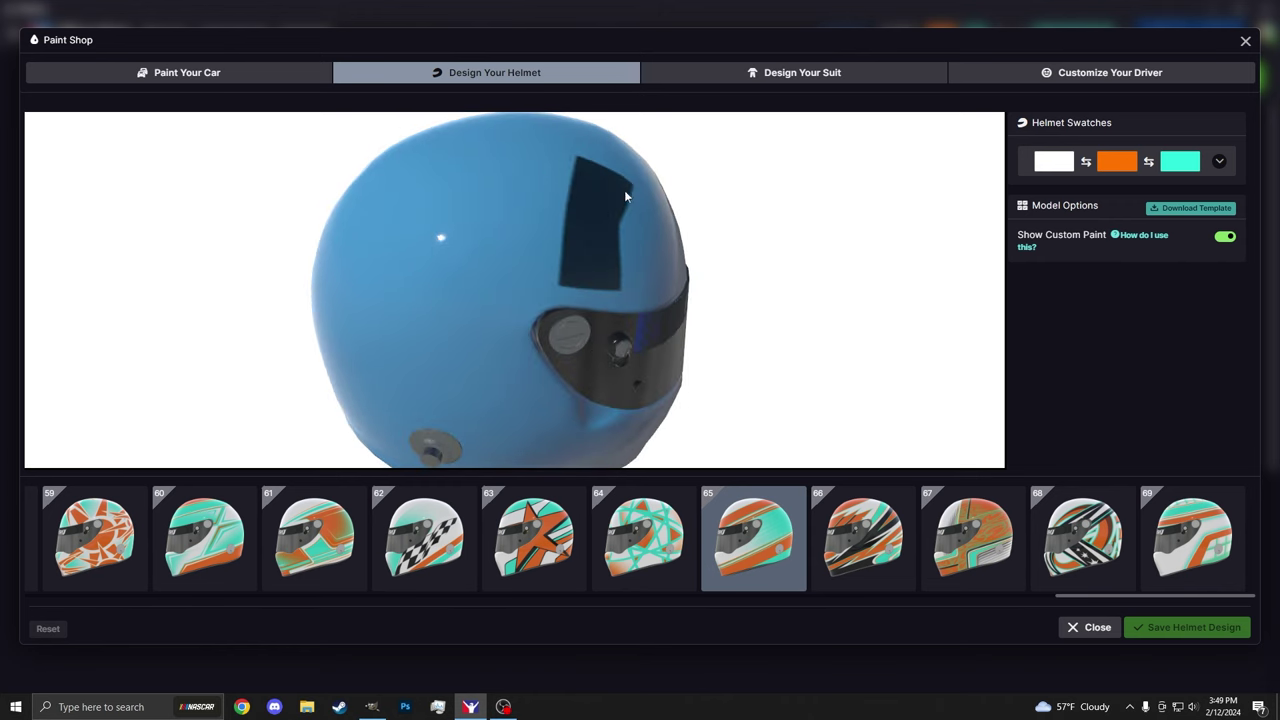
{"action": "left_click_drag", "start_coordinate": [620, 200], "coordinate": [584, 282]}
{"action": "left_click_drag", "start_coordinate": [557, 372], "coordinate": [487, 366]}
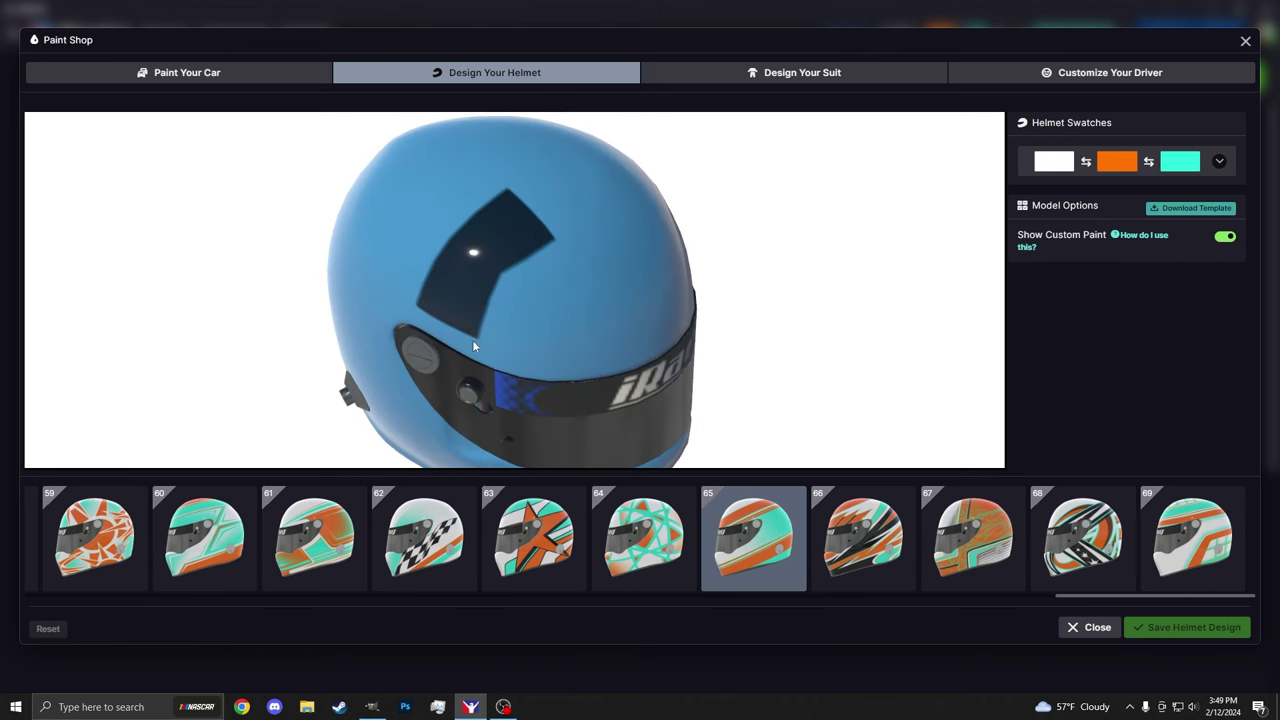
{"action": "left_click_drag", "start_coordinate": [497, 300], "coordinate": [528, 287]}
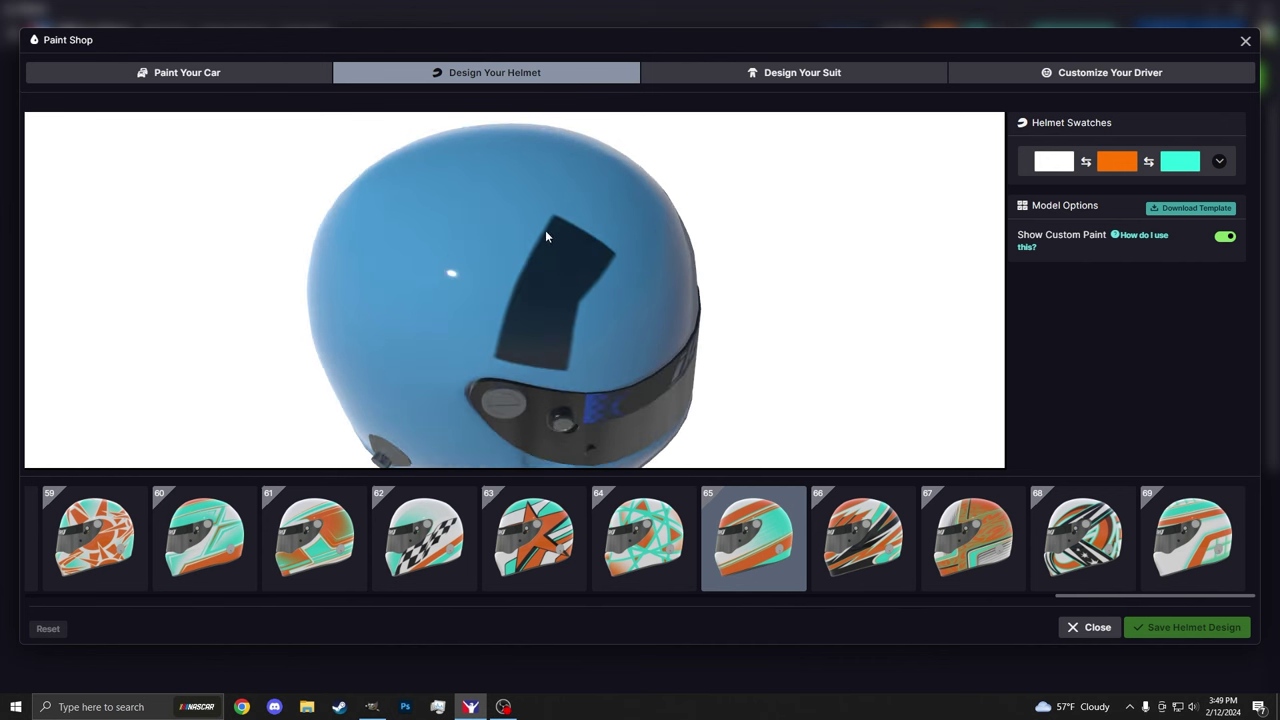
{"action": "left_click_drag", "start_coordinate": [546, 292], "coordinate": [466, 291]}
{"action": "left_click_drag", "start_coordinate": [533, 175], "coordinate": [427, 294]}
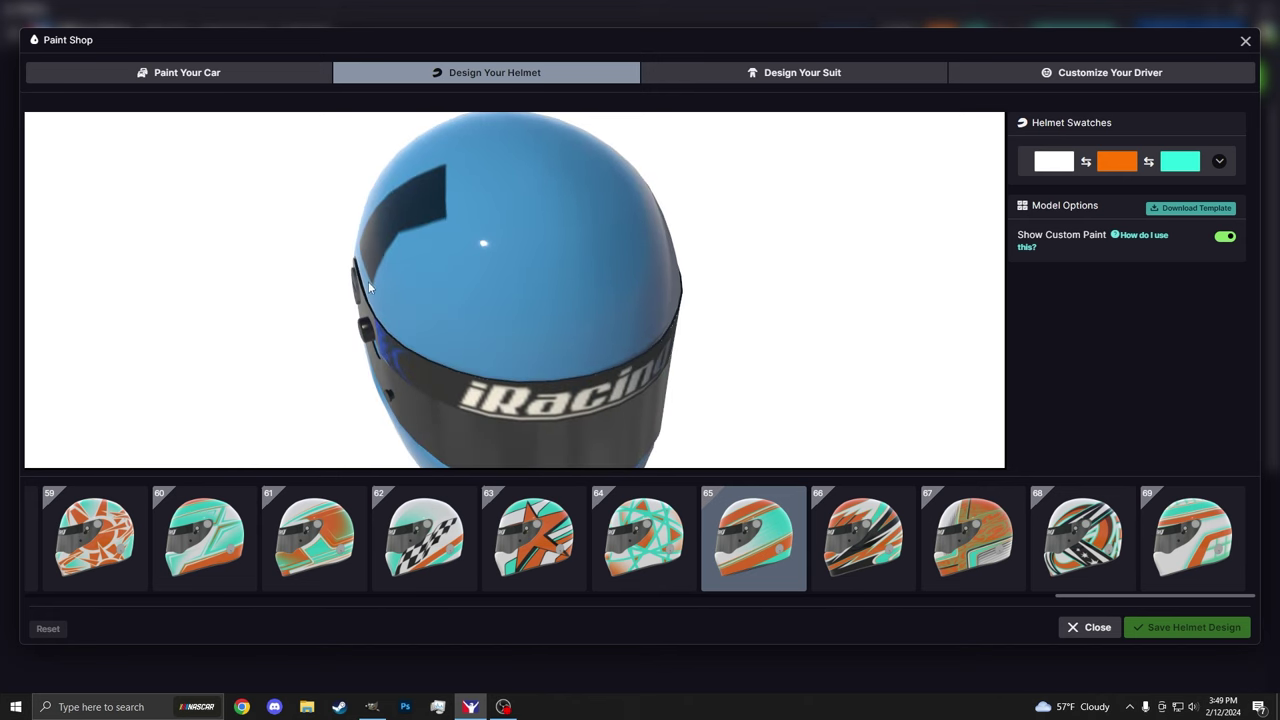
Step: Return to GIMP and move the dark rectangle on the Example layer sideways until it overlaps the template's notched edge
{"action": "left_click", "coordinate": [371, 706]}
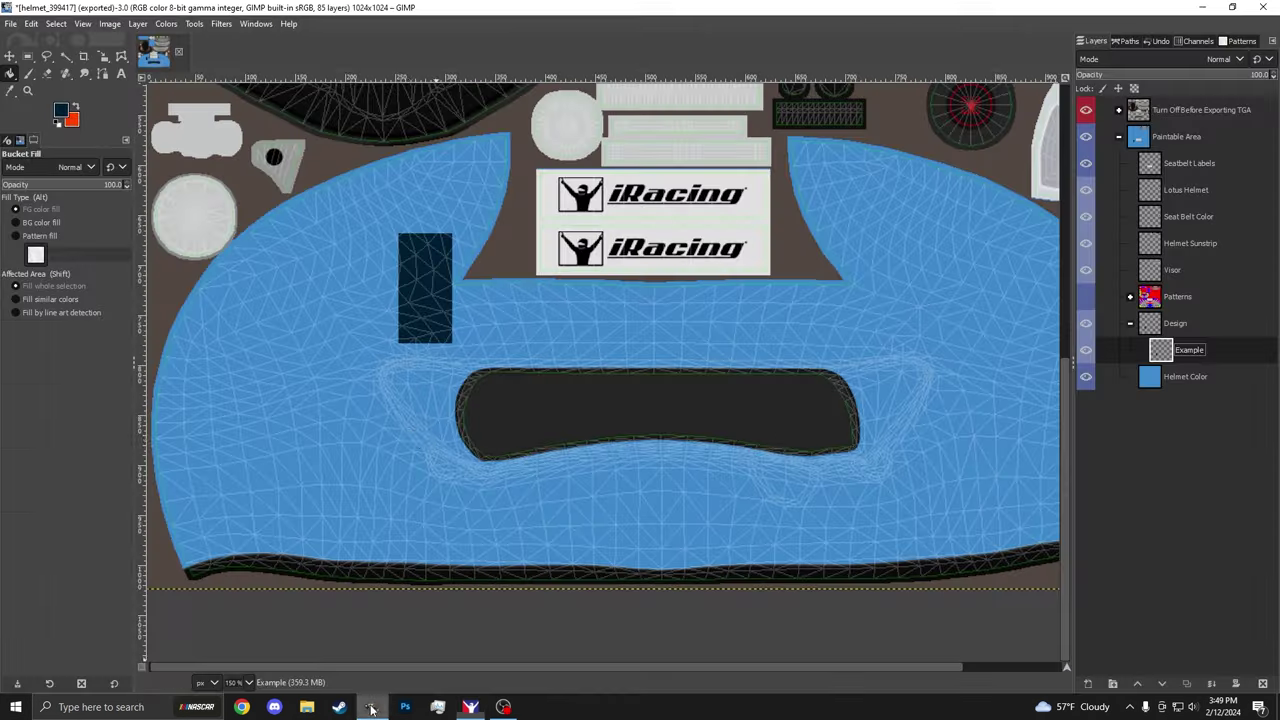
{"action": "scroll", "coordinate": [441, 294], "scroll_direction": "up", "scroll_amount": 3}
{"action": "scroll", "coordinate": [460, 300], "scroll_direction": "up", "scroll_amount": 2}
{"action": "key", "text": "f"}
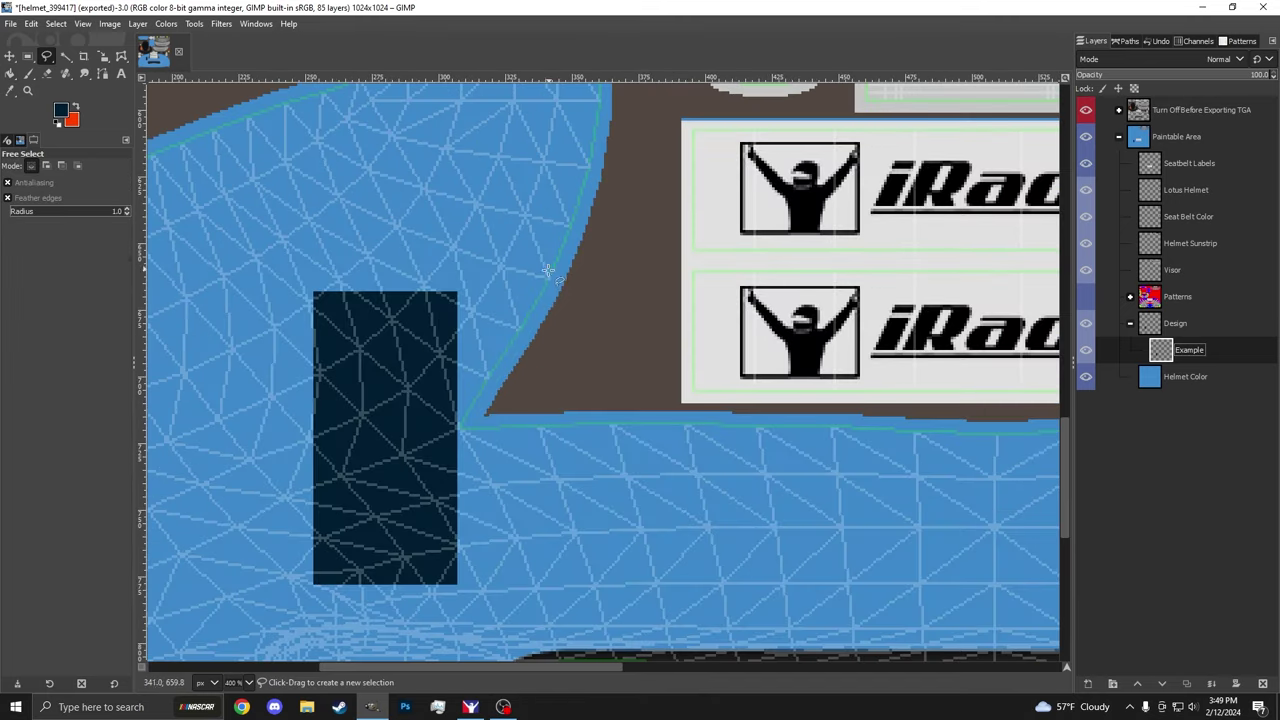
{"action": "right_click", "coordinate": [705, 413]}
{"action": "left_click", "coordinate": [1211, 348]}
{"action": "right_click", "coordinate": [1211, 350]}
{"action": "left_click", "coordinate": [1219, 350]}
{"action": "key", "text": "m"}
{"action": "left_click_drag", "start_coordinate": [380, 400], "coordinate": [466, 409]}
Step: Re-export the helmet TGA with the "Turn Off Before Exporting TGA" group hidden, and check the moved rectangle in iRacing
{"action": "left_click", "coordinate": [1086, 110]}
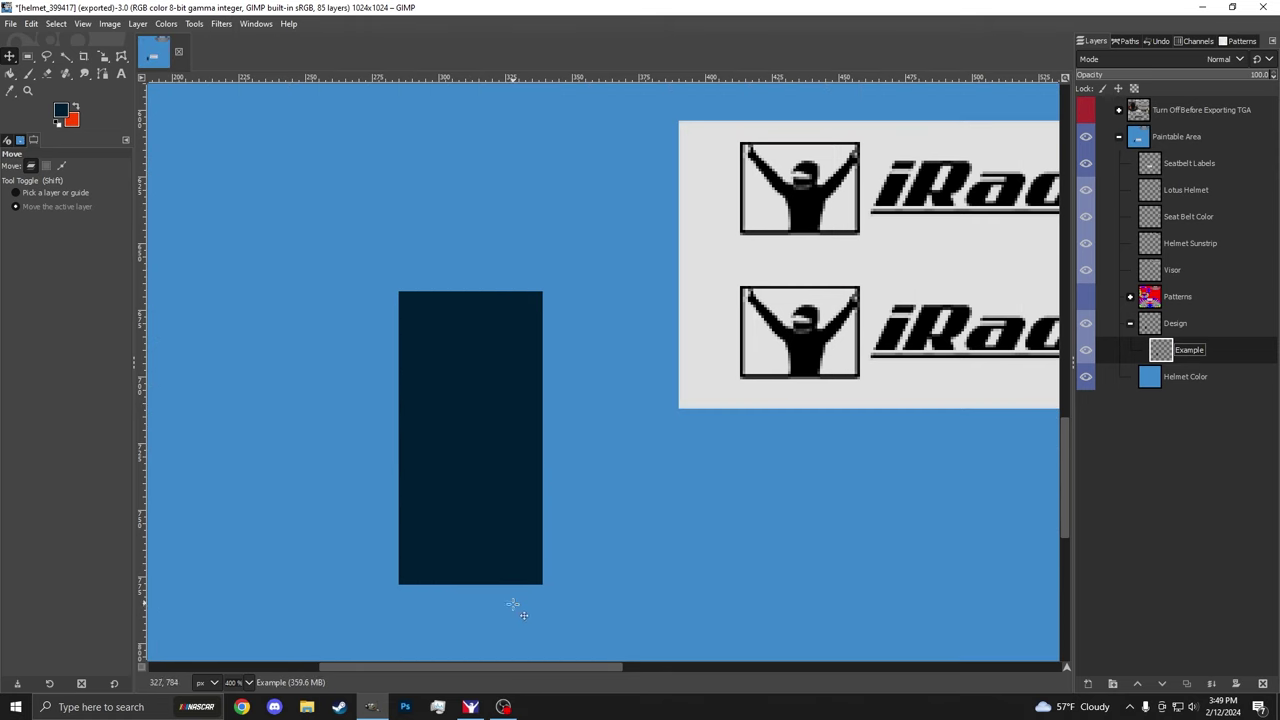
{"action": "left_click", "coordinate": [470, 707]}
{"action": "left_click_drag", "start_coordinate": [461, 297], "coordinate": [500, 298]}
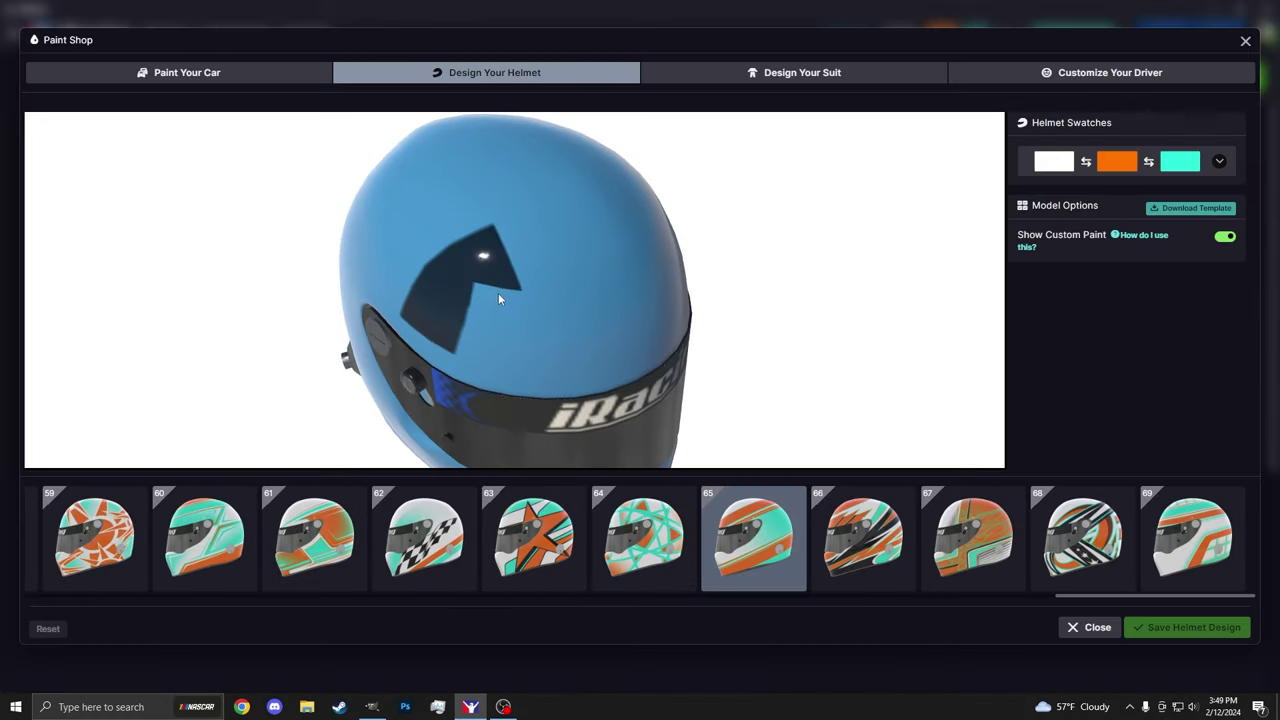
Step: Show the "Turn Off Before Exporting TGA" group again in GIMP, and examine the cut-off rectangle on the iRacing helmet preview
{"action": "left_click", "coordinate": [371, 707]}
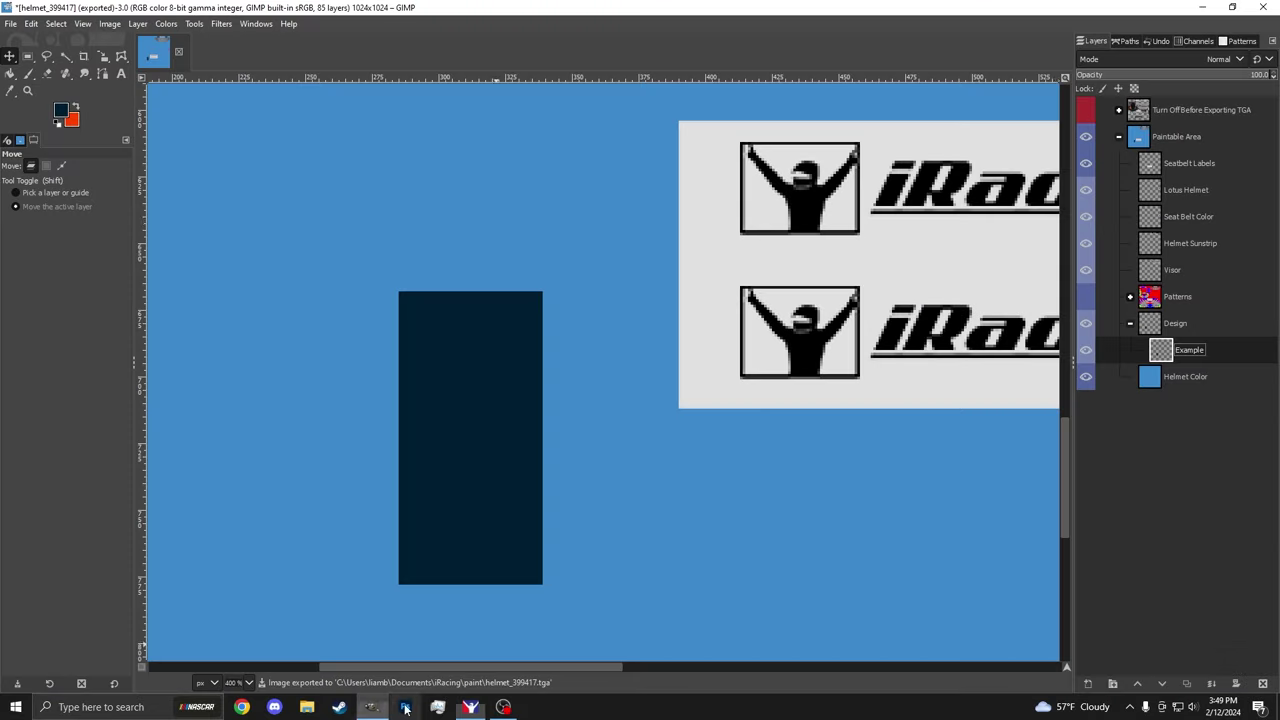
{"action": "left_click", "coordinate": [1086, 110]}
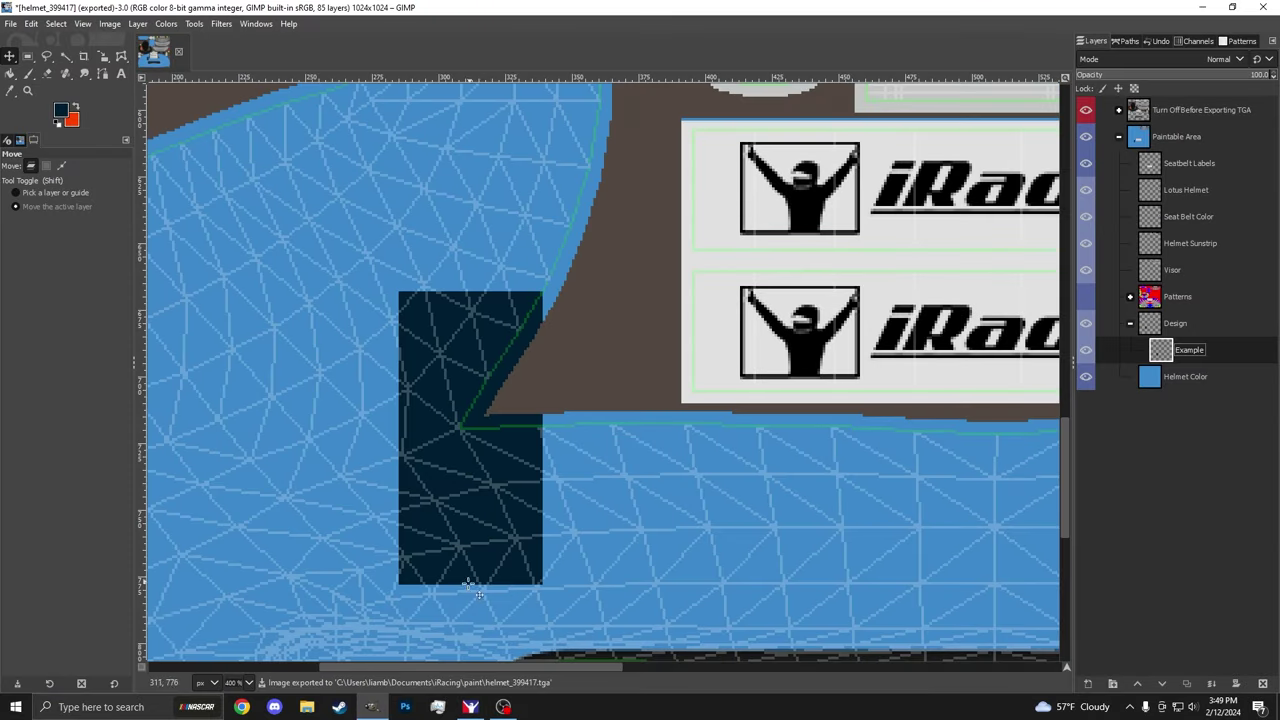
{"action": "key", "text": "alt+Tab"}
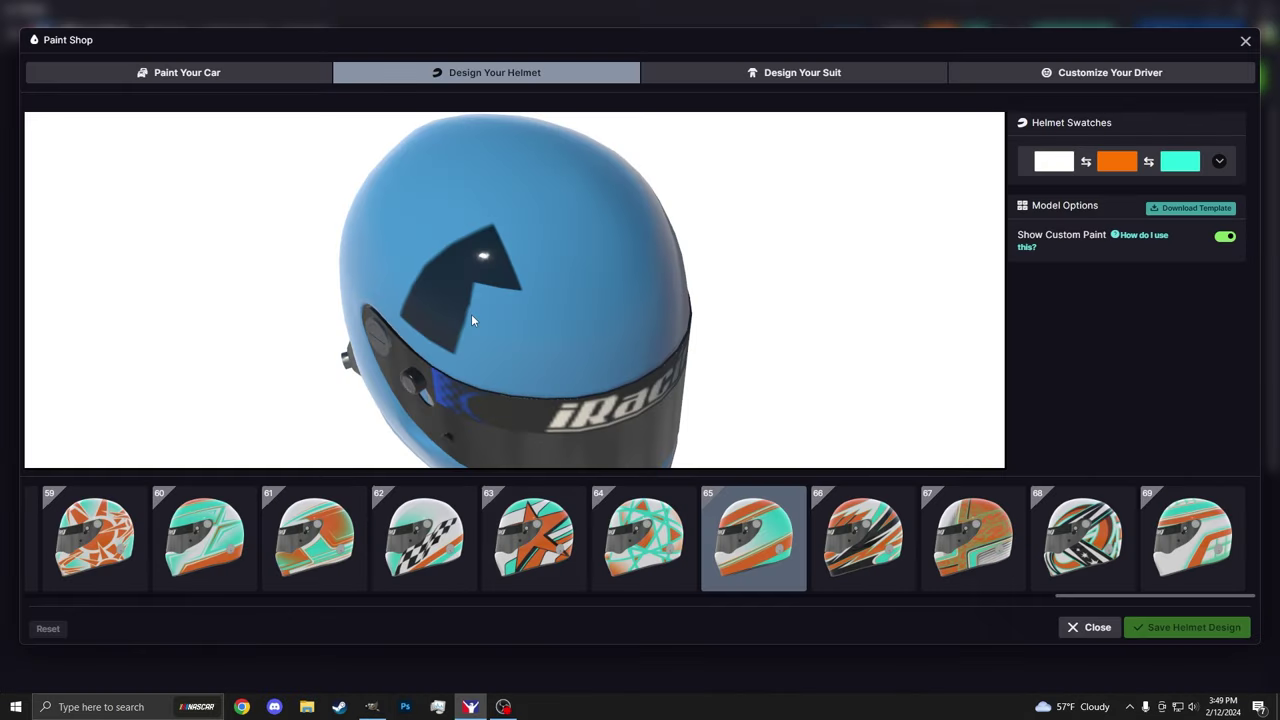
{"action": "left_click_drag", "start_coordinate": [473, 319], "coordinate": [593, 199]}
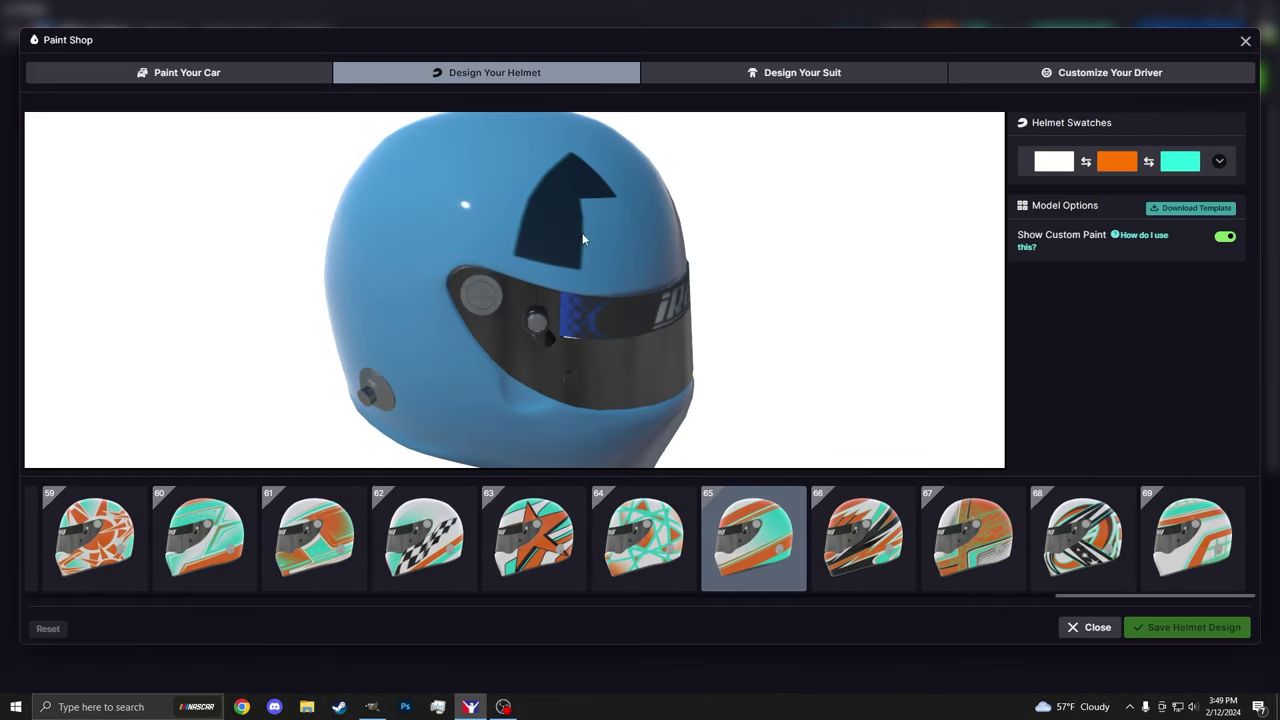
{"action": "left_click_drag", "start_coordinate": [587, 244], "coordinate": [448, 291]}
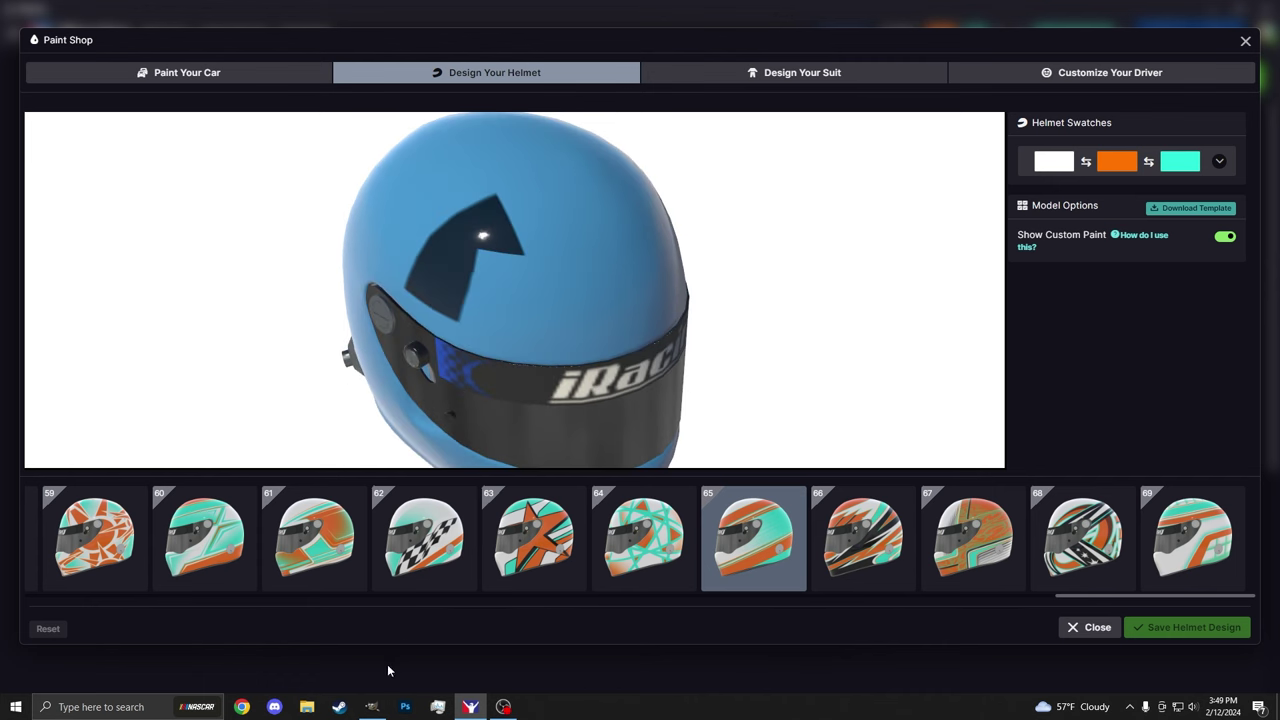
{"action": "mouse_move", "coordinate": [374, 709]}
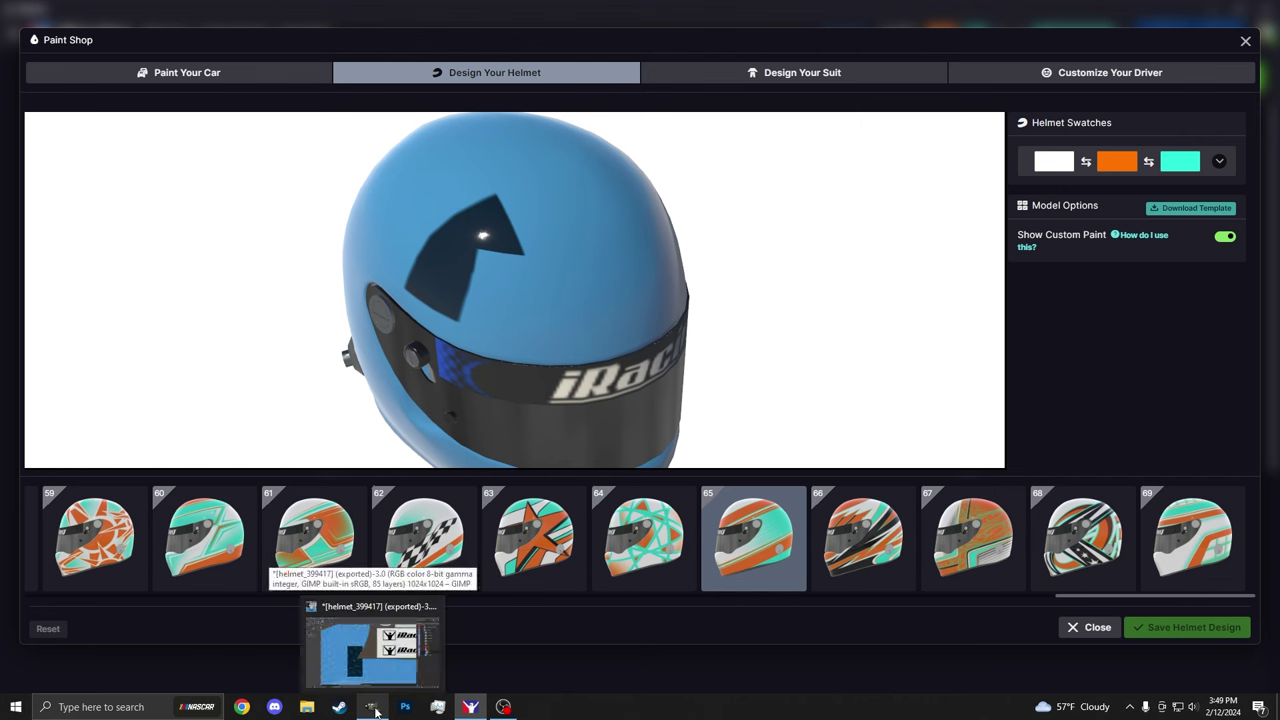
{"action": "left_click", "coordinate": [372, 709]}
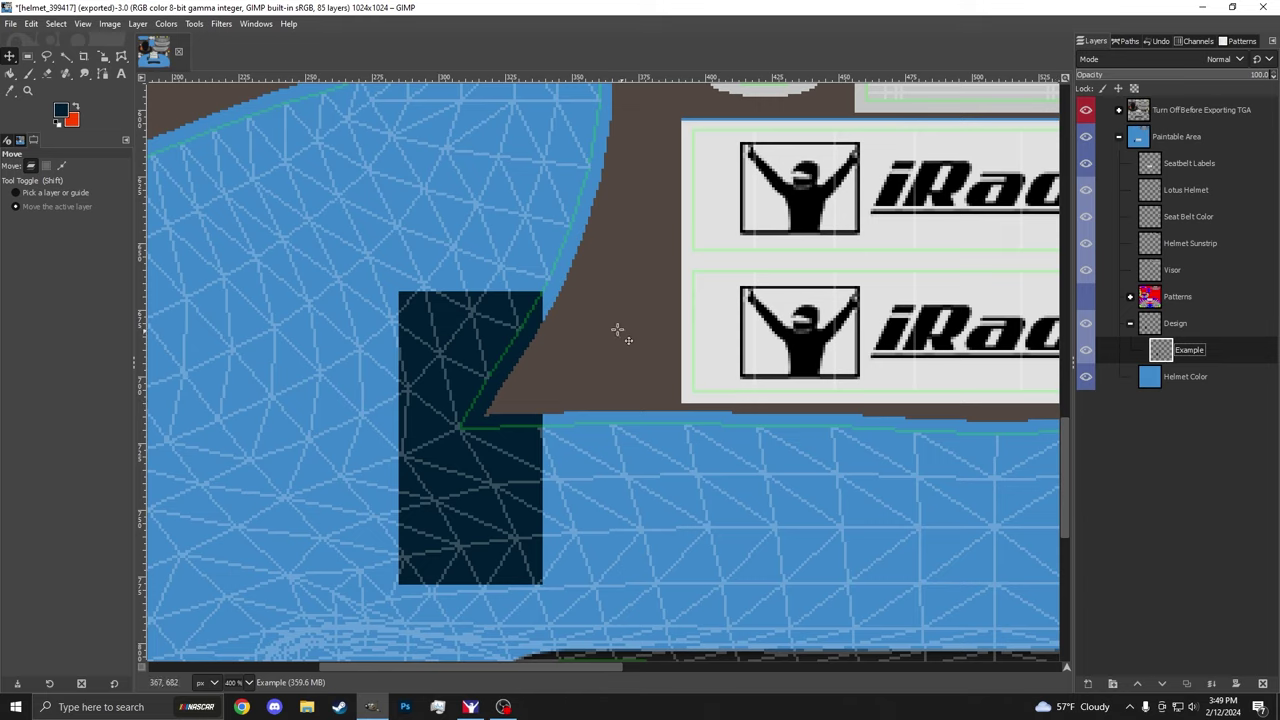
{"action": "scroll", "coordinate": [590, 324], "scroll_direction": "down", "scroll_amount": 2}
{"action": "key", "text": "r"}
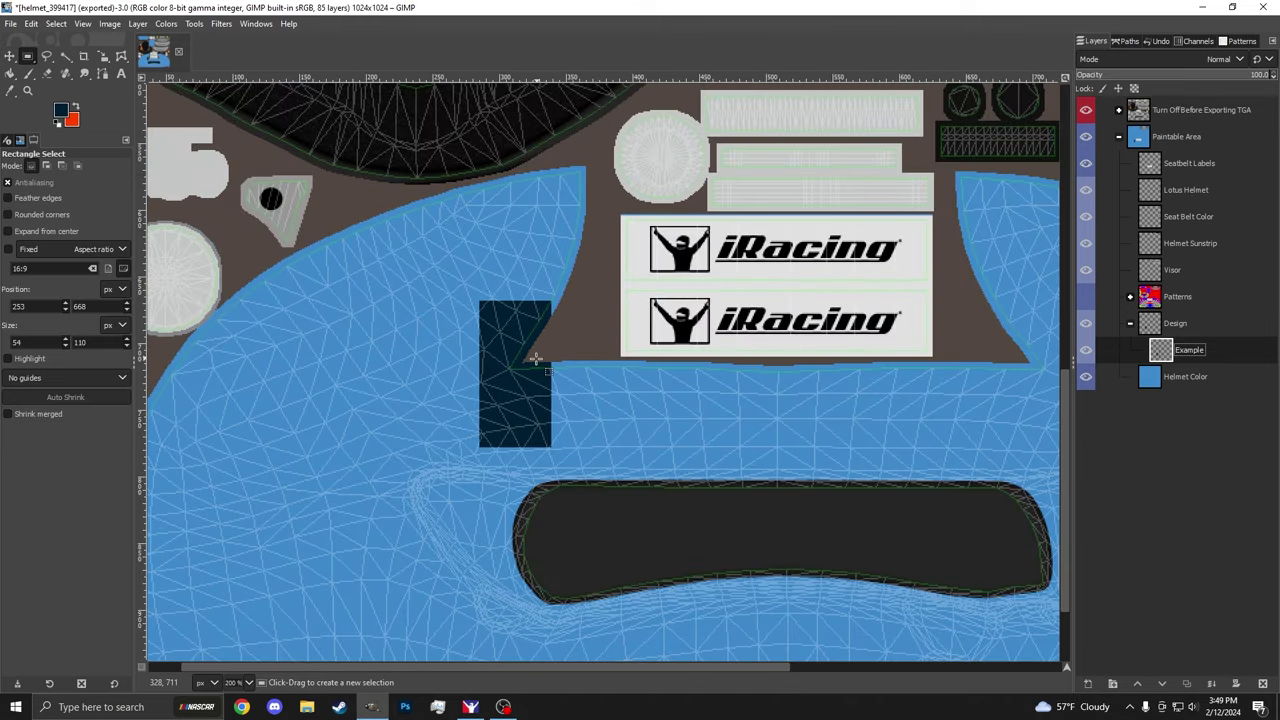
{"action": "scroll", "coordinate": [537, 360], "scroll_direction": "up", "scroll_amount": 2}
{"action": "left_click_drag", "start_coordinate": [655, 166], "coordinate": [466, 453]}
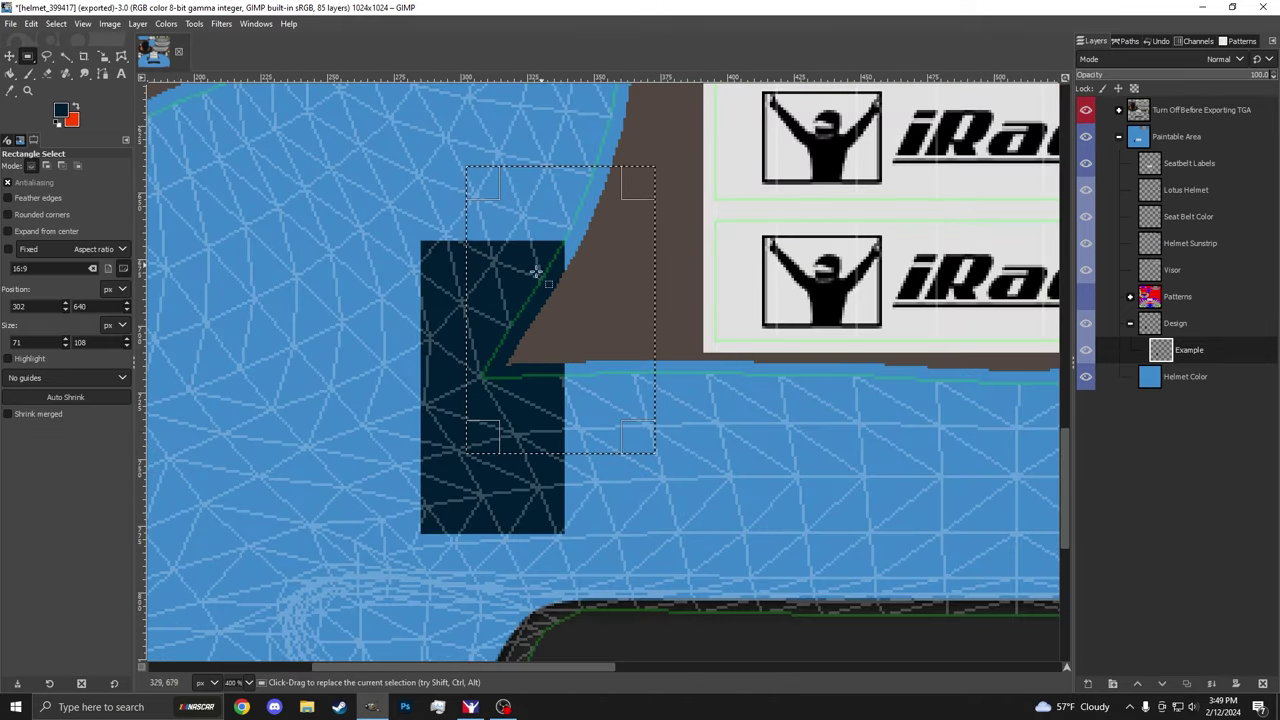
{"action": "left_click", "coordinate": [494, 391]}
{"action": "scroll", "coordinate": [494, 391], "scroll_direction": "down", "scroll_amount": 2}
{"action": "scroll", "coordinate": [494, 391], "scroll_direction": "down", "scroll_amount": 1}
{"action": "key", "text": "f"}
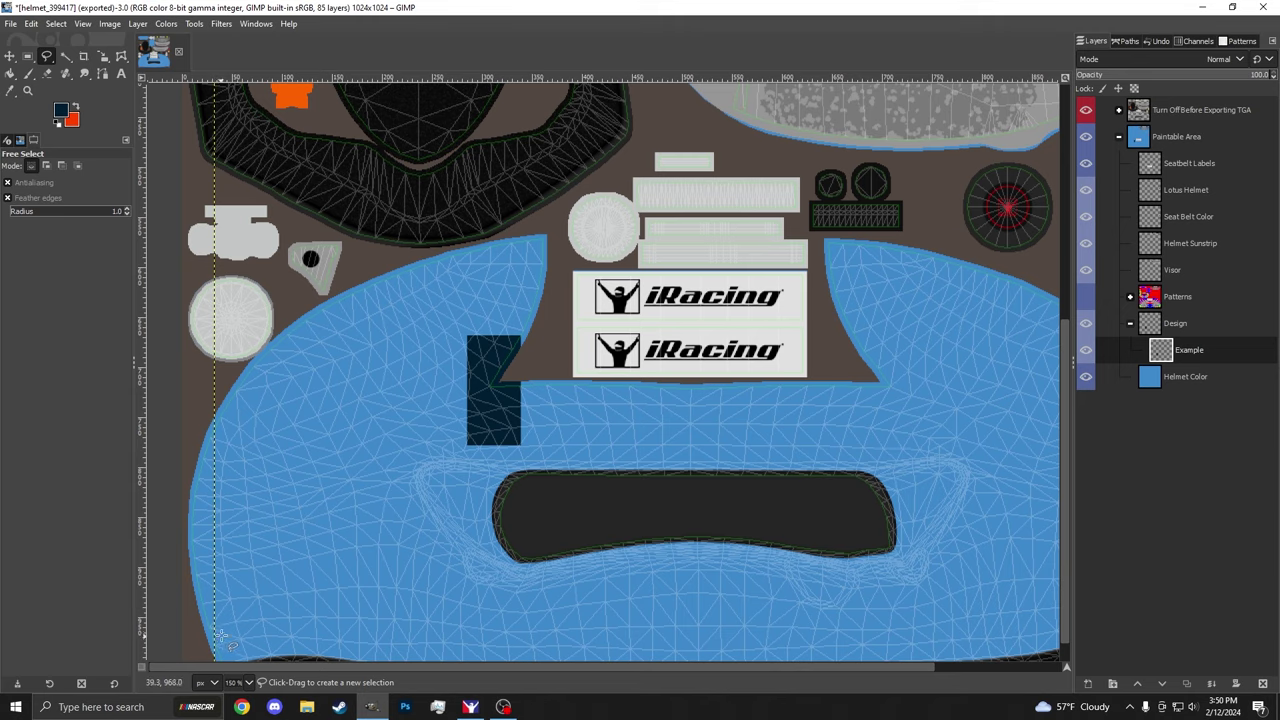
{"action": "scroll", "coordinate": [371, 418], "scroll_direction": "down", "scroll_amount": 1}
Step: Rotate the iRacing helmet preview to its back, and in GIMP fill a 110 × 308 px rectangle along the template's right edge with dark blue
{"action": "left_click", "coordinate": [470, 706]}
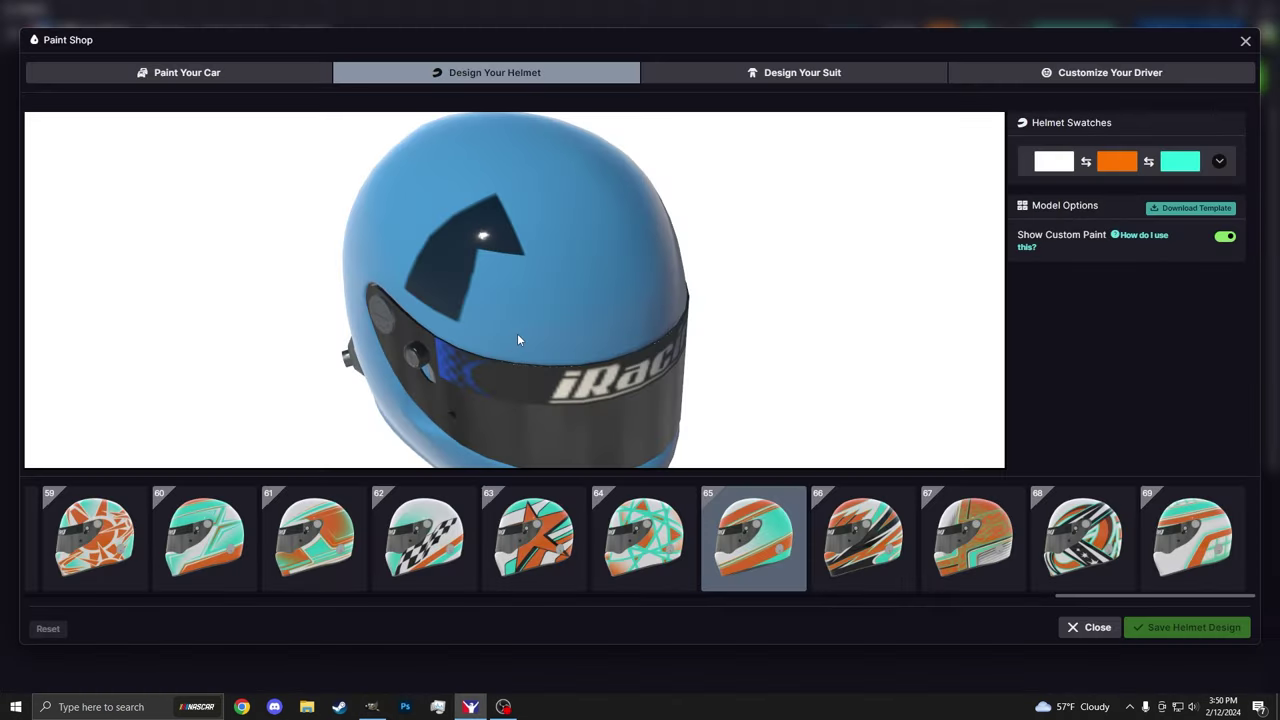
{"action": "left_click_drag", "start_coordinate": [522, 331], "coordinate": [680, 309]}
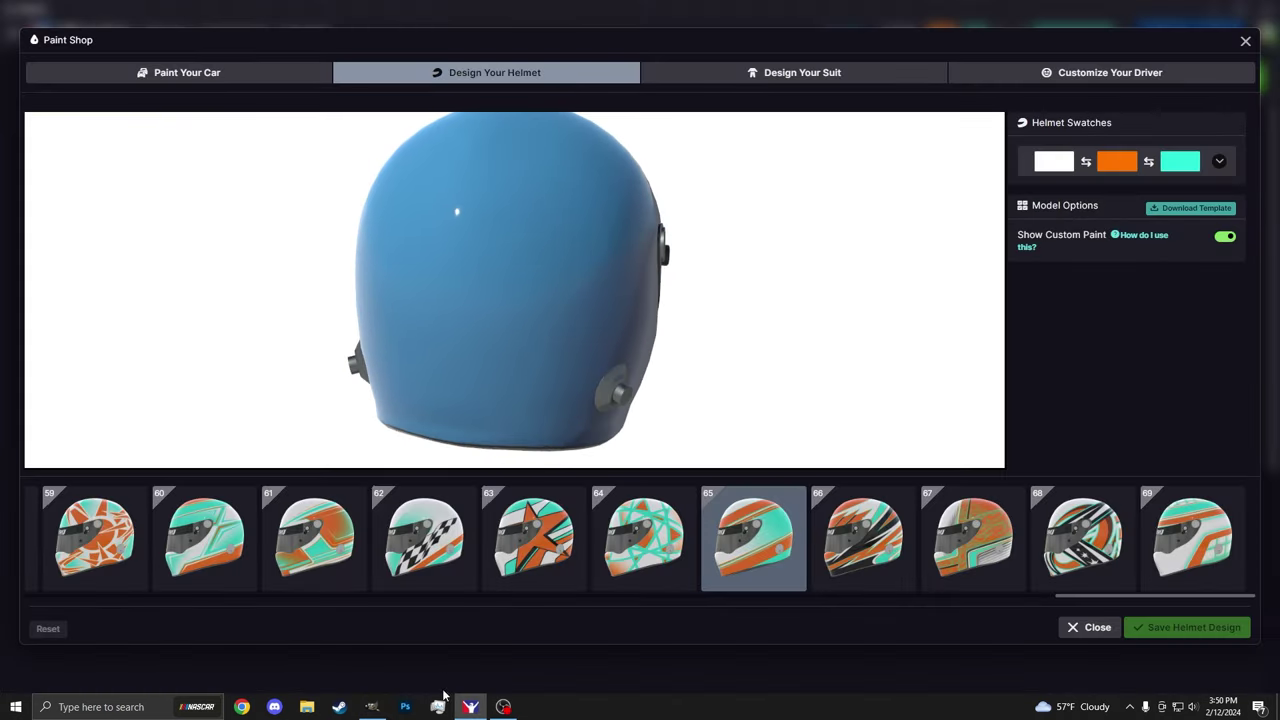
{"action": "left_click", "coordinate": [371, 706]}
{"action": "left_click", "coordinate": [28, 56]}
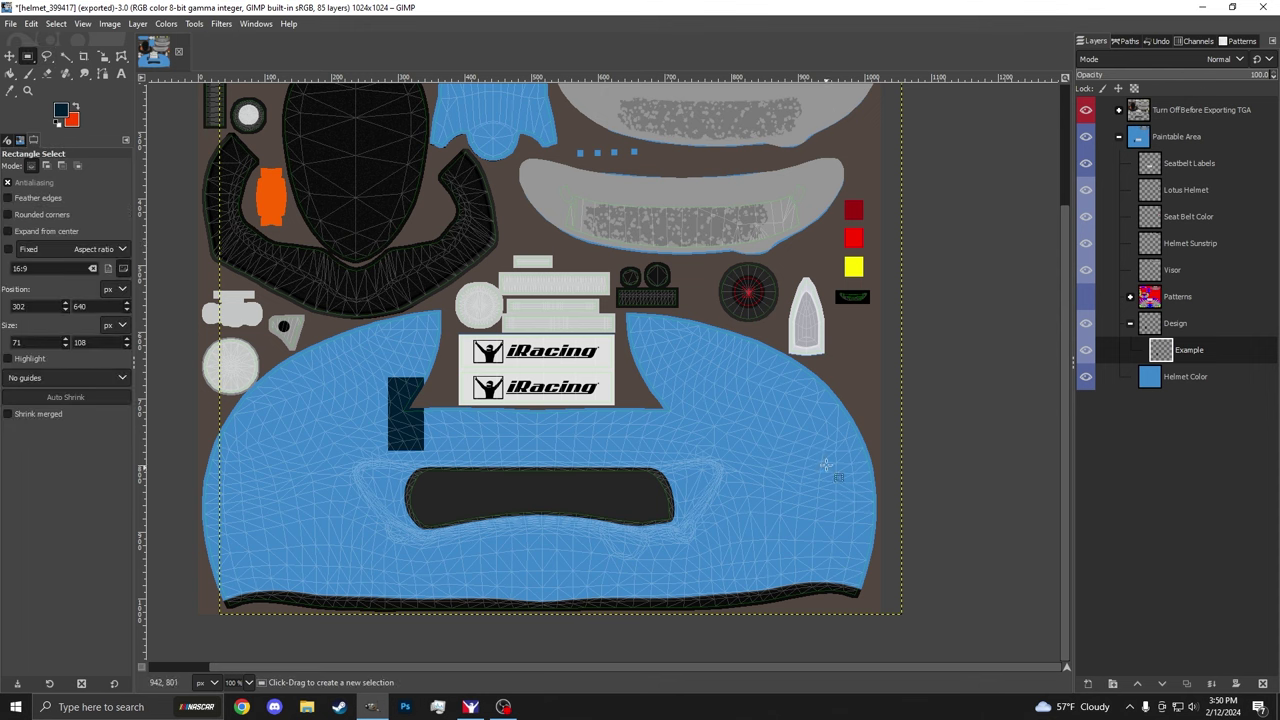
{"action": "mouse_move", "coordinate": [826, 398]}
{"action": "left_mouse_down"}
{"action": "mouse_move", "coordinate": [847, 437]}
{"action": "mouse_move", "coordinate": [880, 602]}
{"action": "left_mouse_up"}
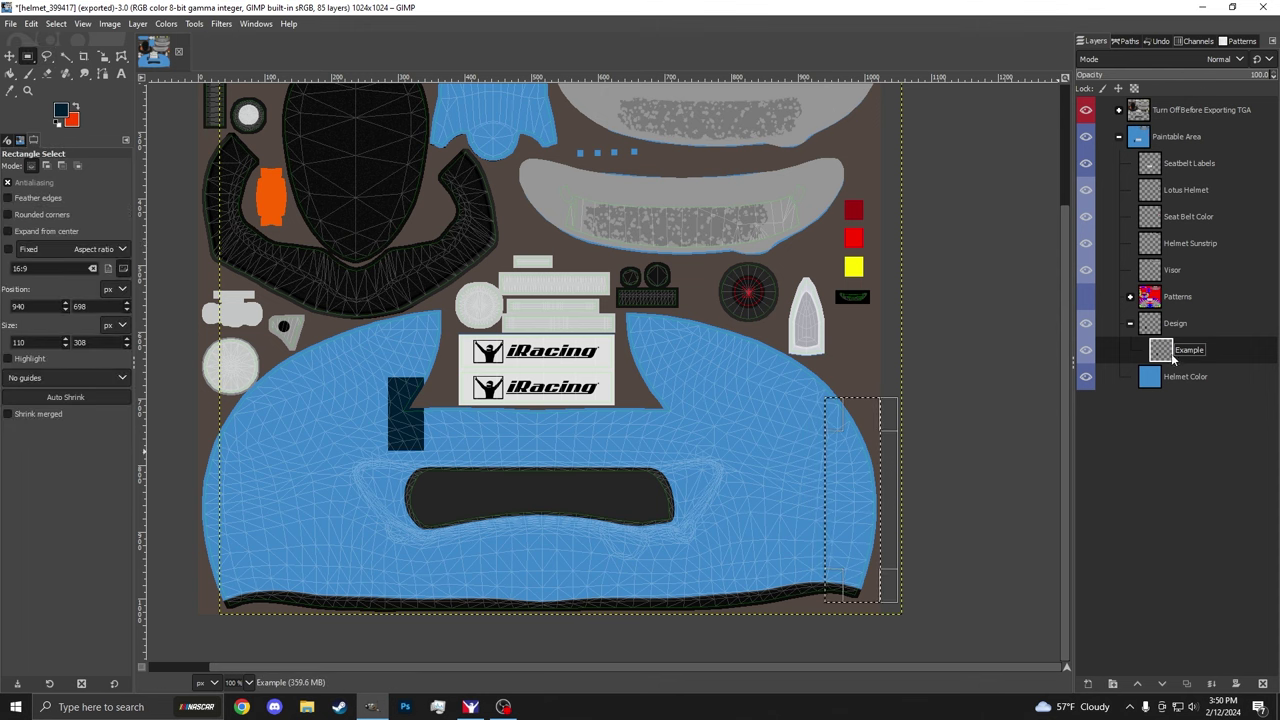
{"action": "key", "text": "shift+b"}
{"action": "left_click", "coordinate": [876, 448]}
Step: Re-export the TGA with the "Turn Off Before Exporting TGA" group hidden, check the helmet's back in iRacing, and restore the group's visibility
{"action": "left_click", "coordinate": [1086, 110]}
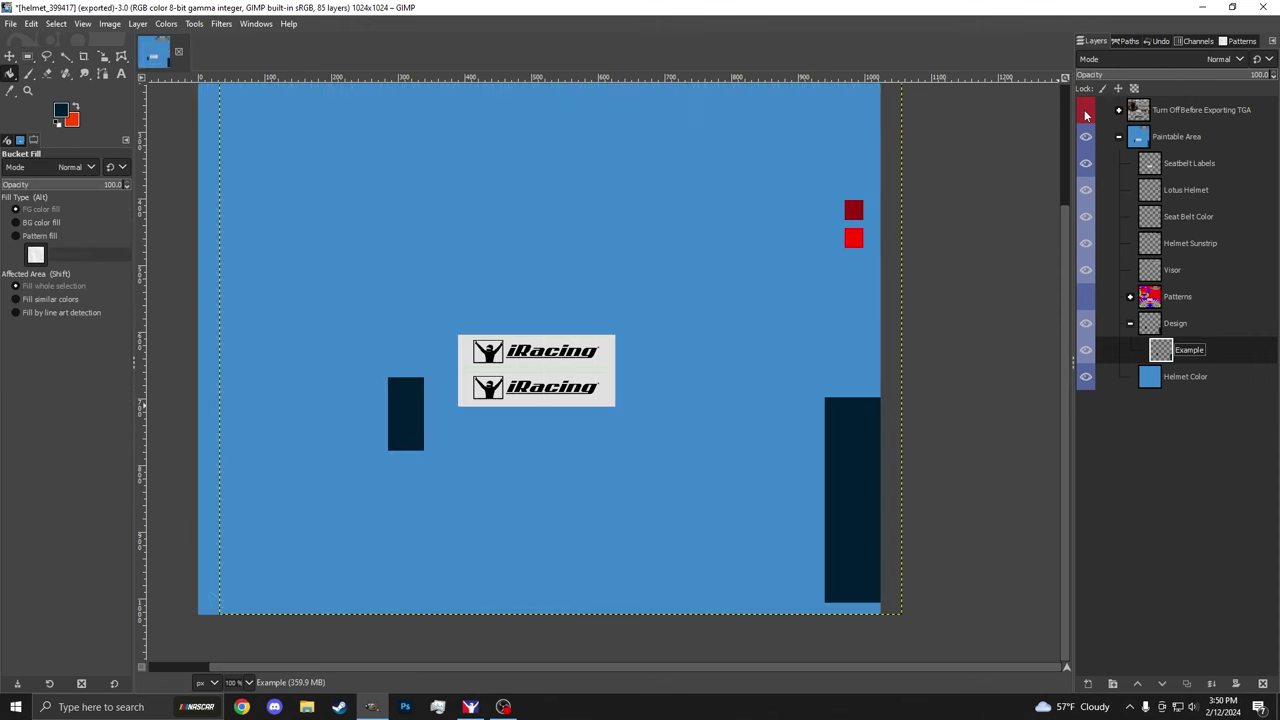
{"action": "left_click", "coordinate": [466, 704]}
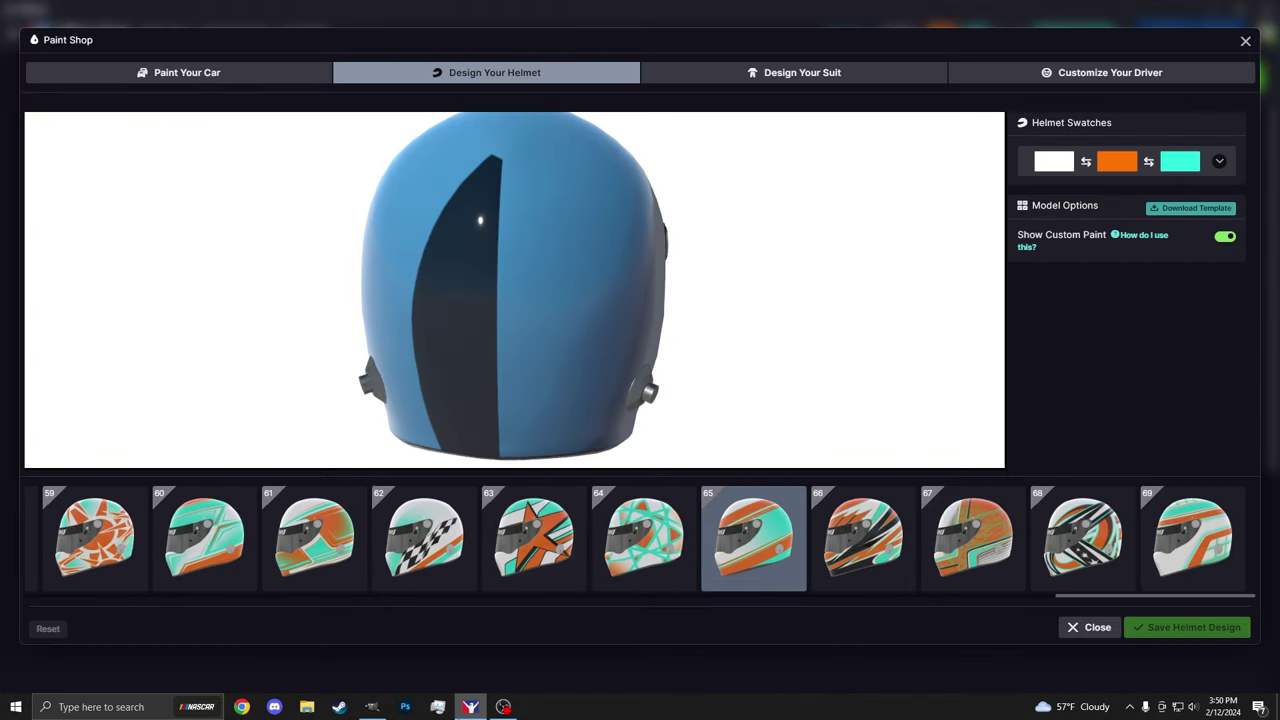
{"action": "key", "text": "alt+Tab"}
{"action": "left_click", "coordinate": [1086, 110]}
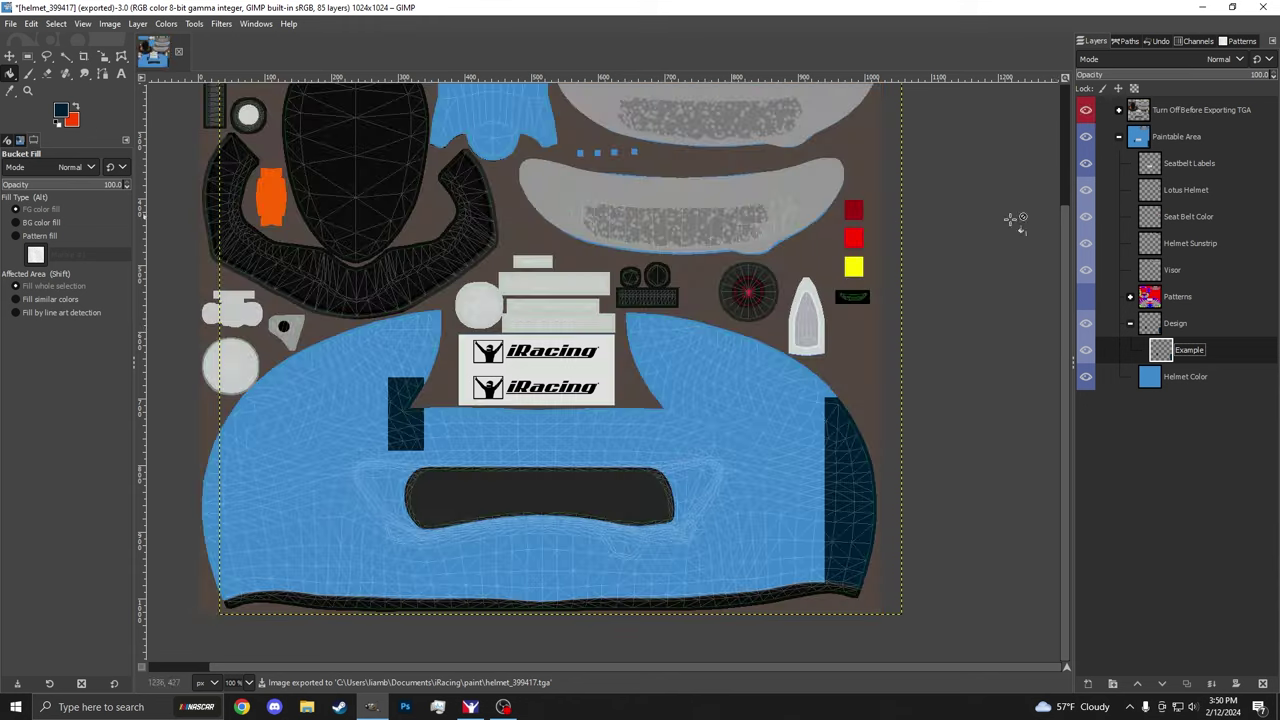
Step: Undo the dark blue fill at the template's right edge, and fill a thin horizontal strip across the template with dark blue
{"action": "left_click", "coordinate": [29, 56]}
{"action": "key", "text": "ctrl+z"}
{"action": "key", "text": "ctrl+z"}
{"action": "key", "text": "ctrl+z"}
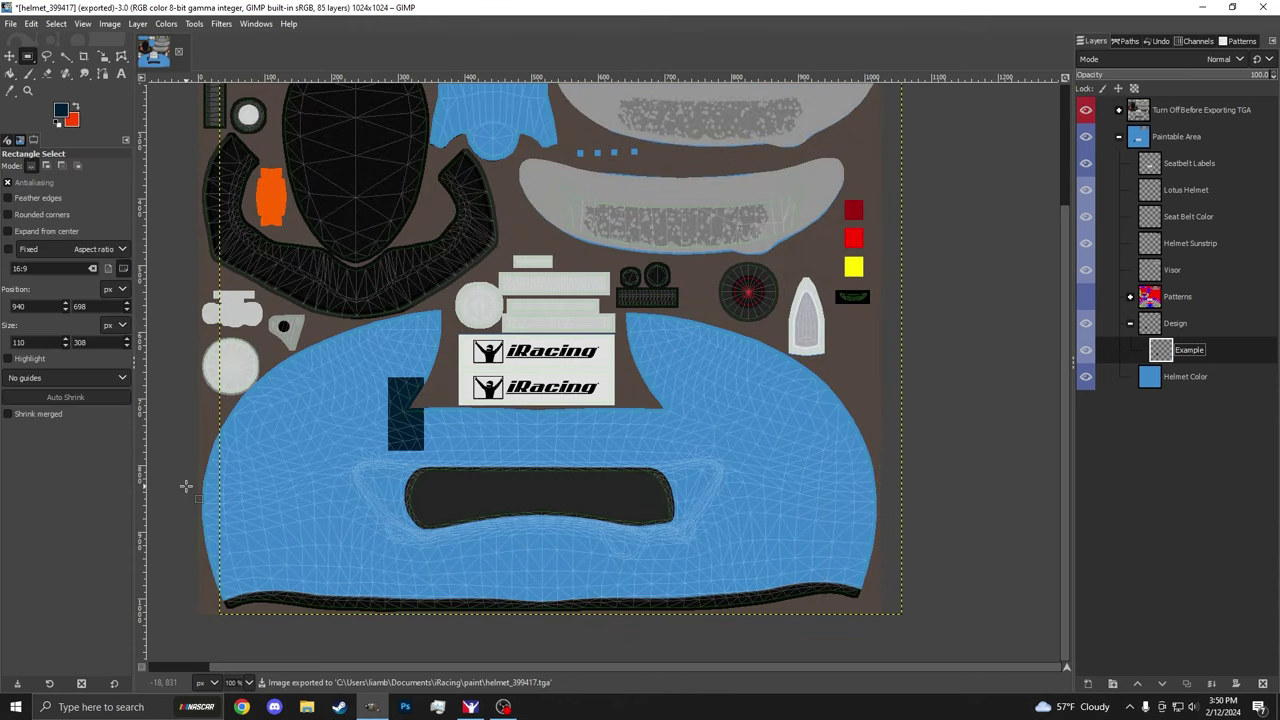
{"action": "left_click_drag", "start_coordinate": [186, 486], "coordinate": [930, 512]}
{"action": "key", "text": "shift+b"}
{"action": "left_click", "coordinate": [800, 500]}
Step: Re-export the TGA with the "Turn Off Before Exporting TGA" group hidden, and inspect the strip on the iRacing helmet's front and back
{"action": "left_click", "coordinate": [1086, 110]}
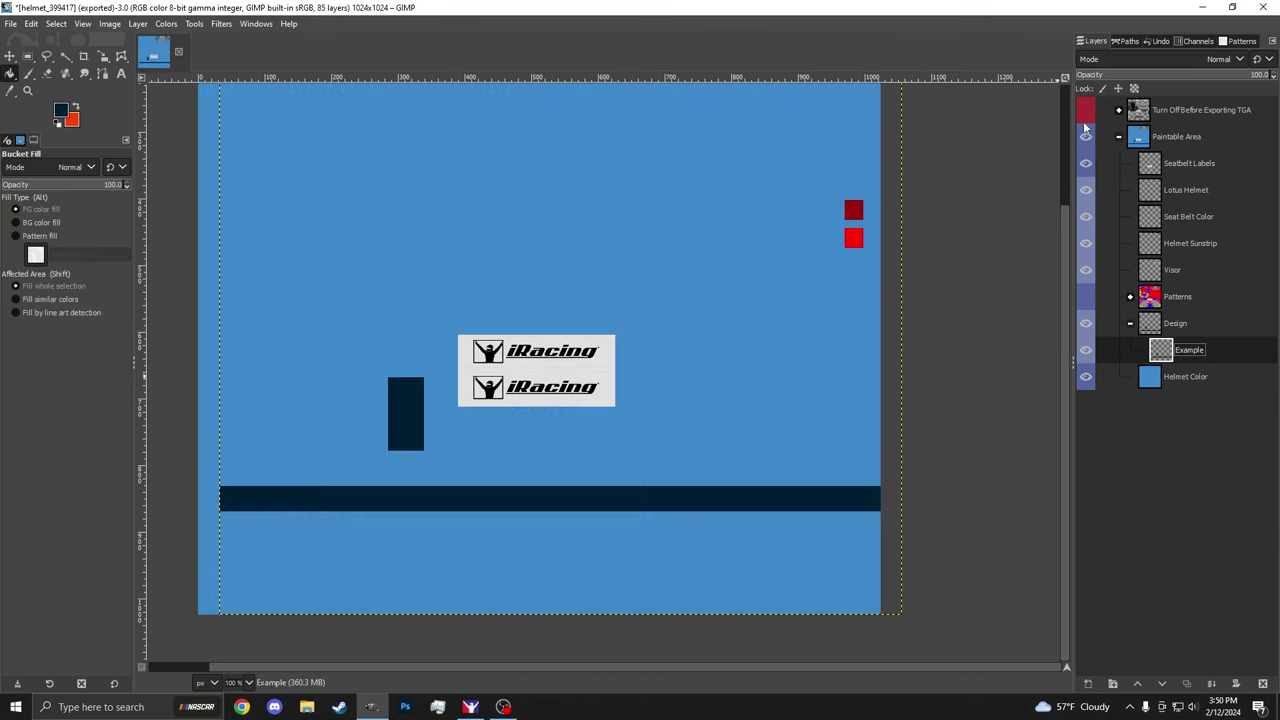
{"action": "key", "text": "ctrl+e"}
{"action": "left_click", "coordinate": [470, 706]}
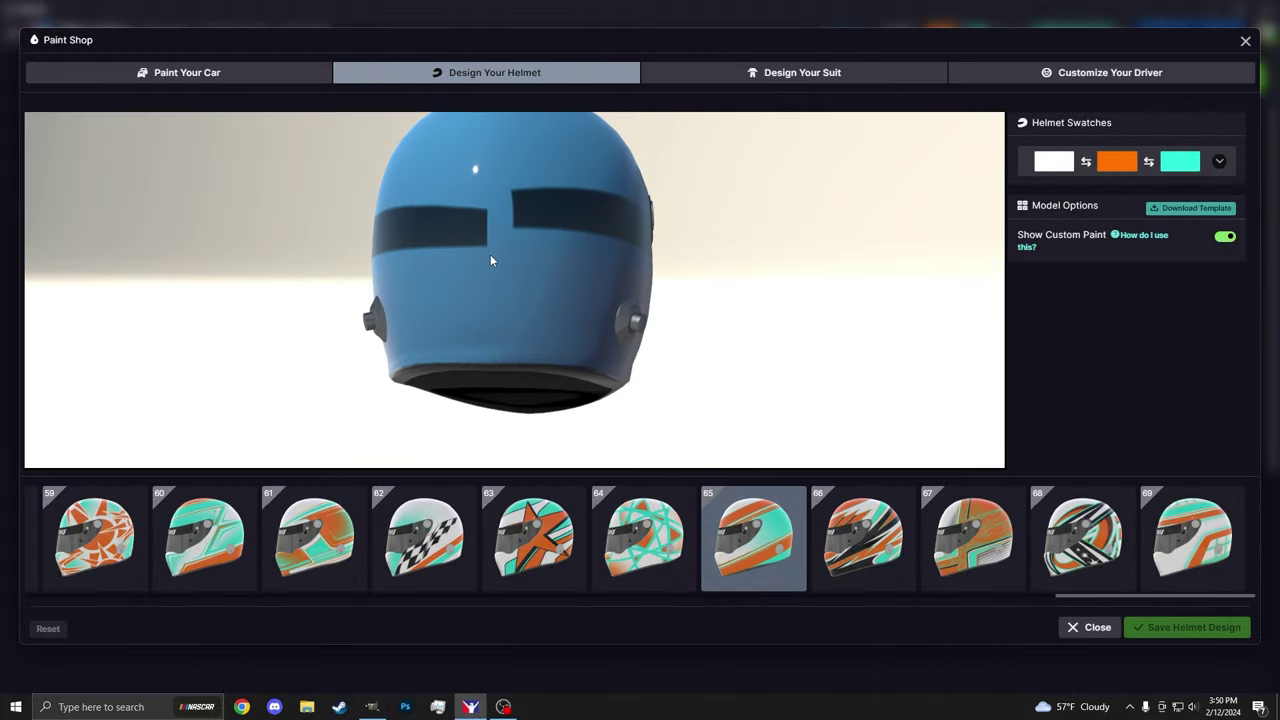
{"action": "left_click_drag", "start_coordinate": [513, 227], "coordinate": [801, 287]}
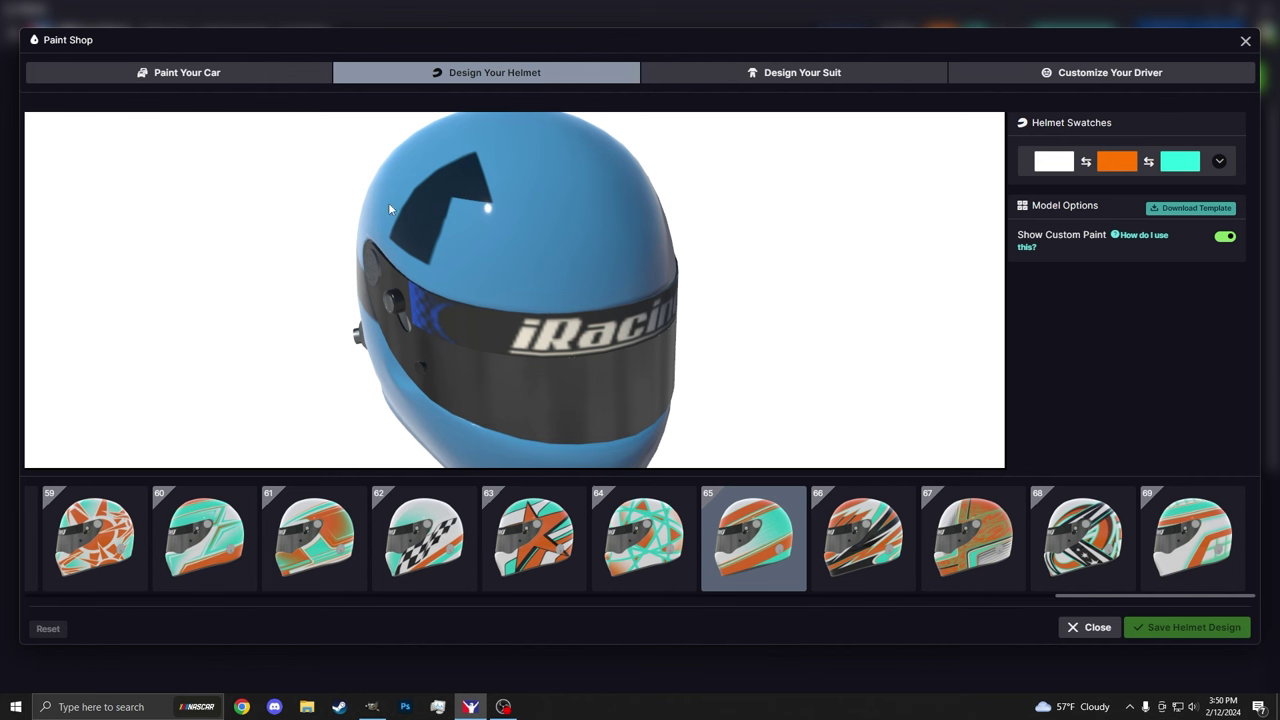
{"action": "left_click_drag", "start_coordinate": [437, 216], "coordinate": [610, 221]}
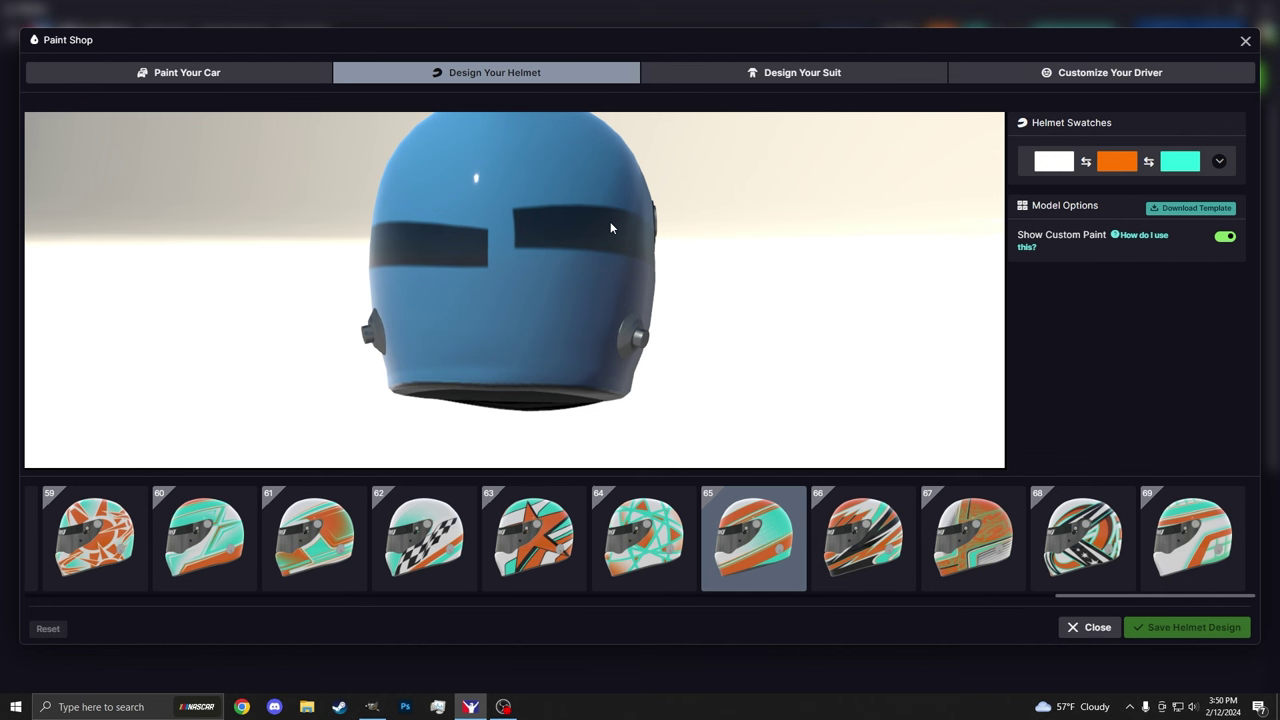
{"action": "left_click_drag", "start_coordinate": [487, 243], "coordinate": [504, 289]}
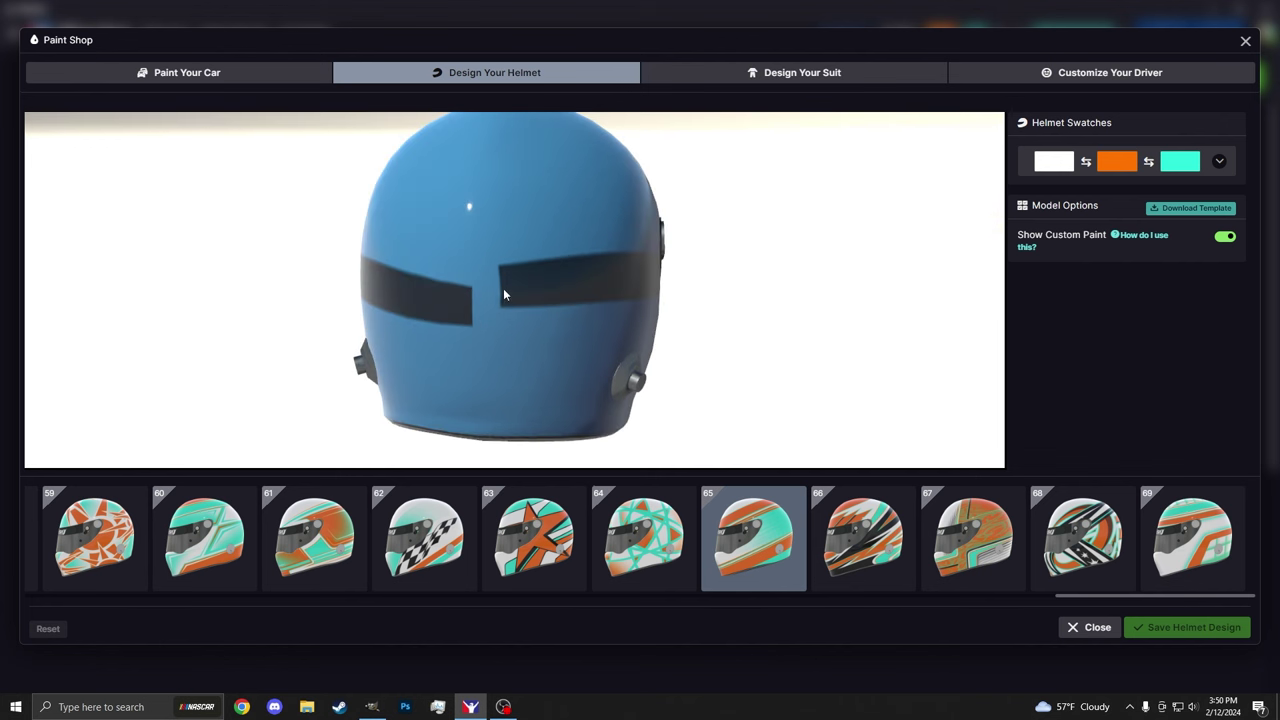
{"action": "left_click_drag", "start_coordinate": [494, 373], "coordinate": [508, 341]}
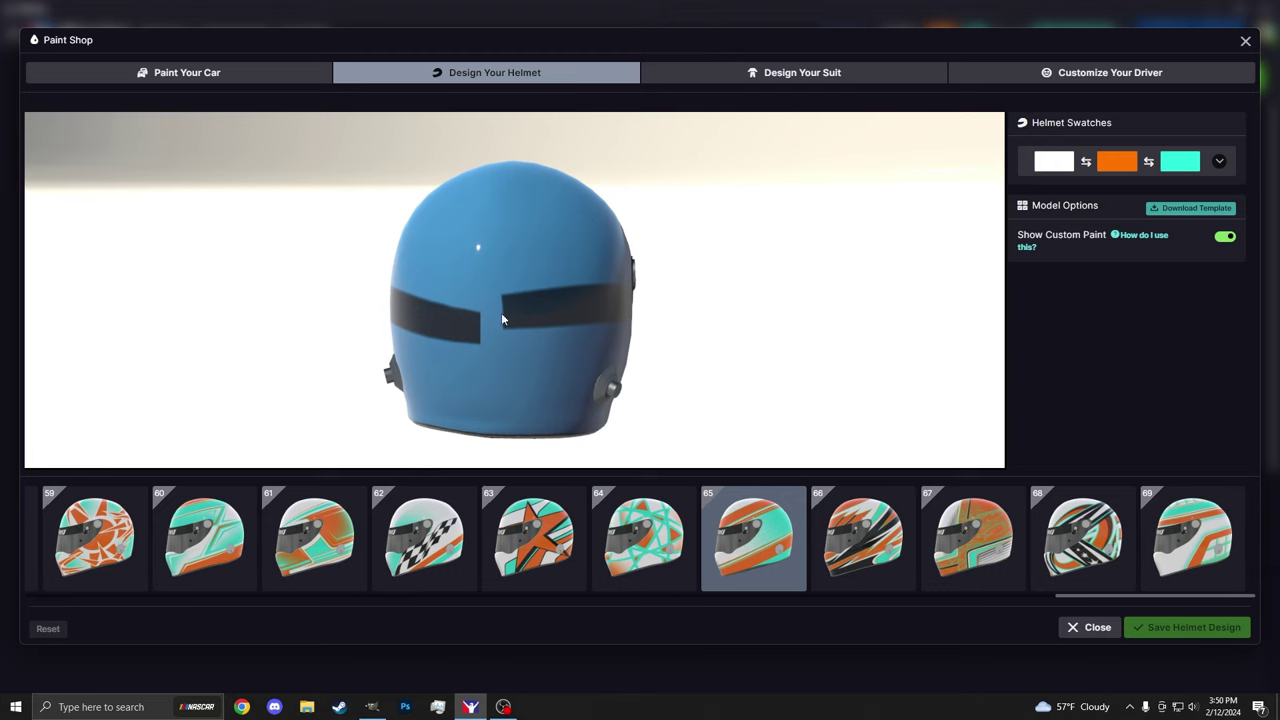
Step: Back in GIMP, remove the Example layer and create a transparent 1024 × 1024 px layer named "Design 1" in the Design group
{"action": "left_click", "coordinate": [371, 706]}
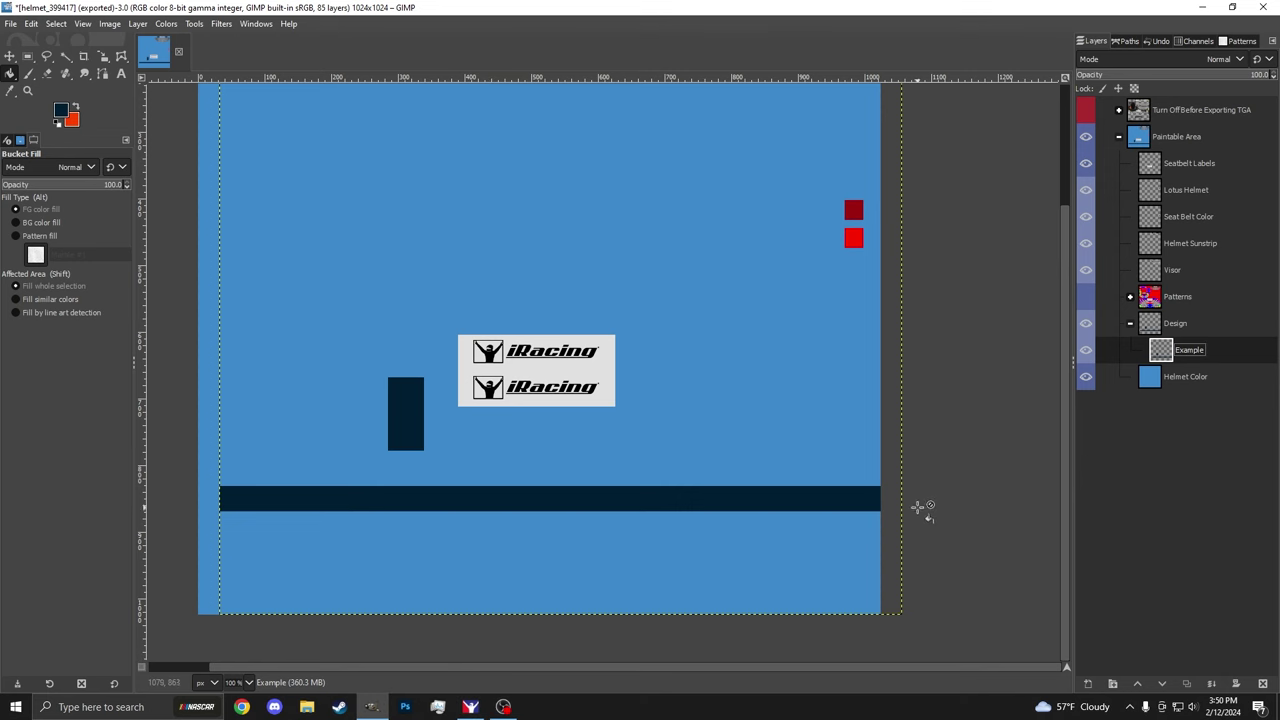
{"action": "key", "text": "ctrl+x"}
{"action": "right_click", "coordinate": [1192, 350]}
{"action": "left_click", "coordinate": [1110, 103]}
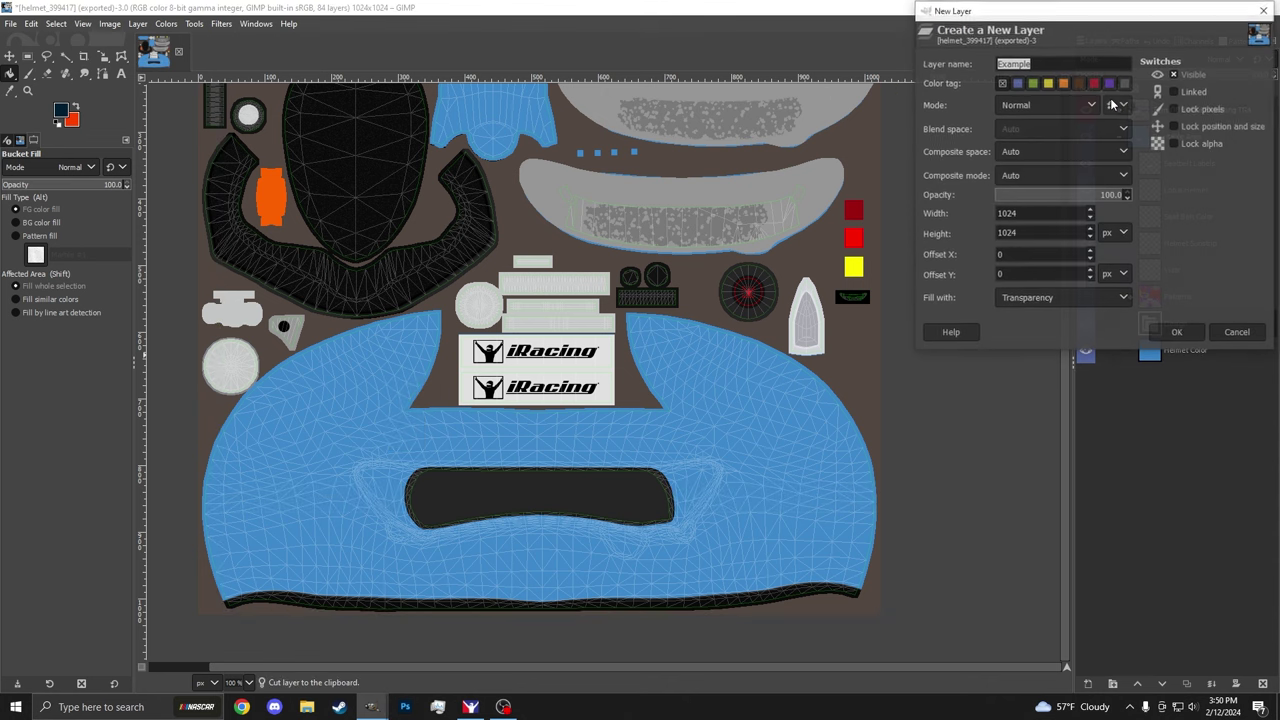
{"action": "type", "text": "Design 1"}
{"action": "left_click", "coordinate": [1177, 332]}
Step: Reset the colours to black and white, and fill the Helmet Color layer with white
{"action": "left_click", "coordinate": [1168, 386]}
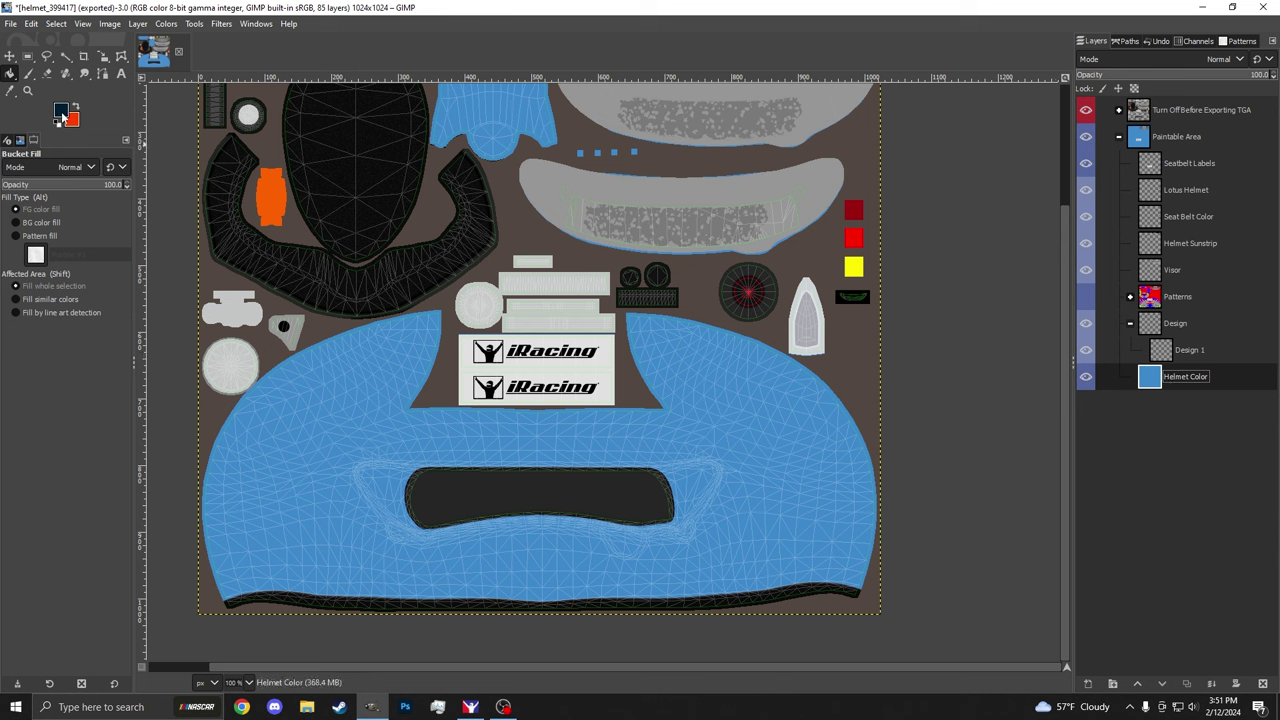
{"action": "left_click", "coordinate": [62, 110]}
{"action": "left_click", "coordinate": [520, 329]}
{"action": "left_click", "coordinate": [56, 124]}
{"action": "key", "text": "x"}
{"action": "left_click", "coordinate": [358, 398]}
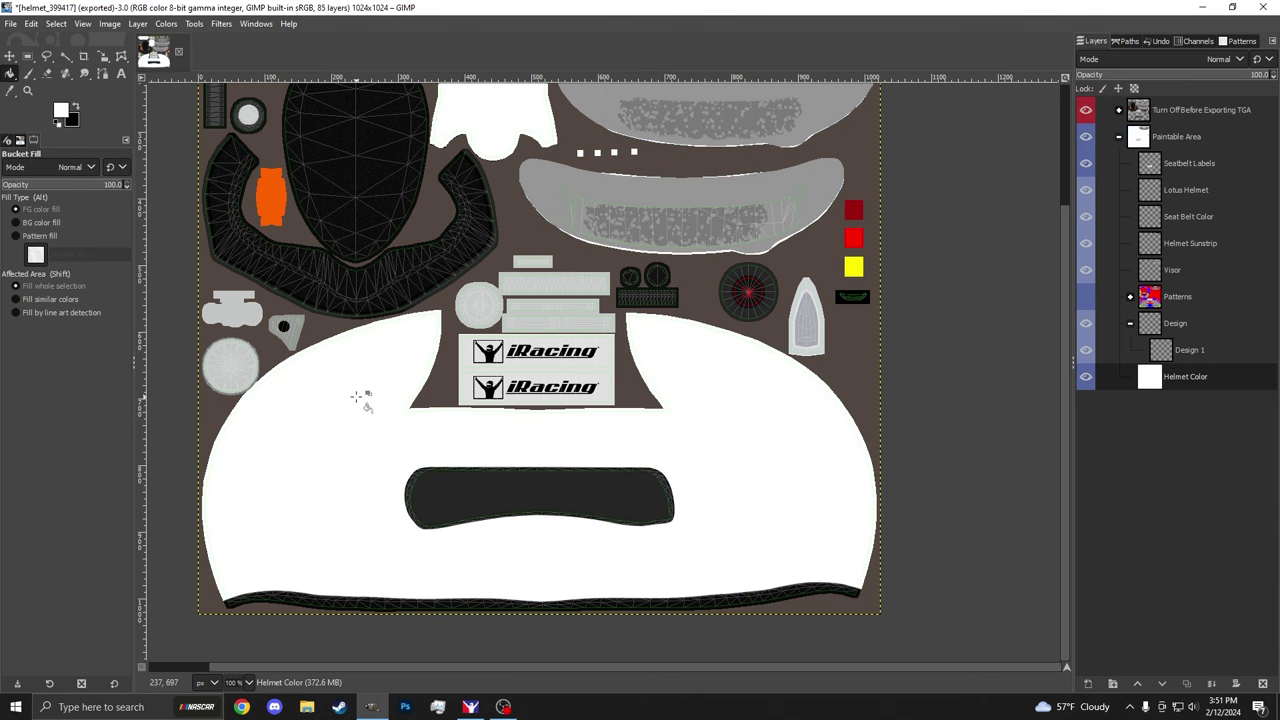
Step: Colorize the Wire layer with lightness about -0.36, and select the Design 1 layer
{"action": "left_click", "coordinate": [1119, 111]}
{"action": "left_click", "coordinate": [1173, 168]}
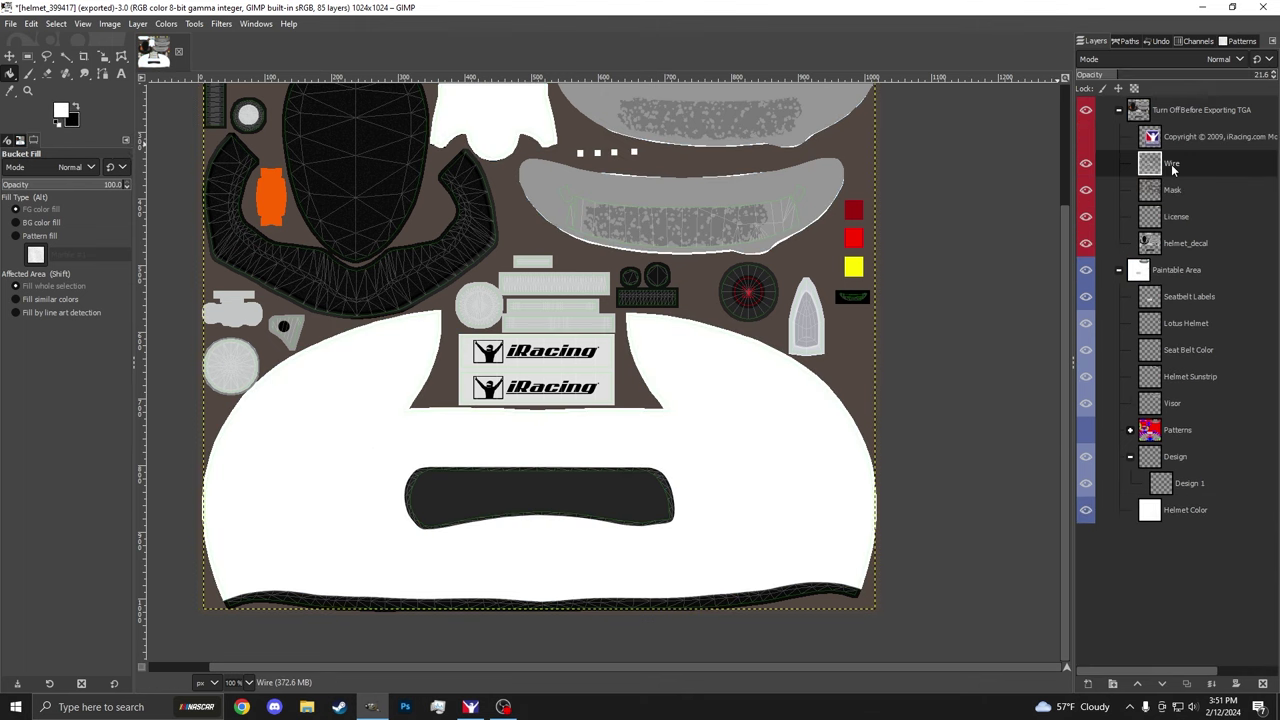
{"action": "left_click", "coordinate": [166, 24]}
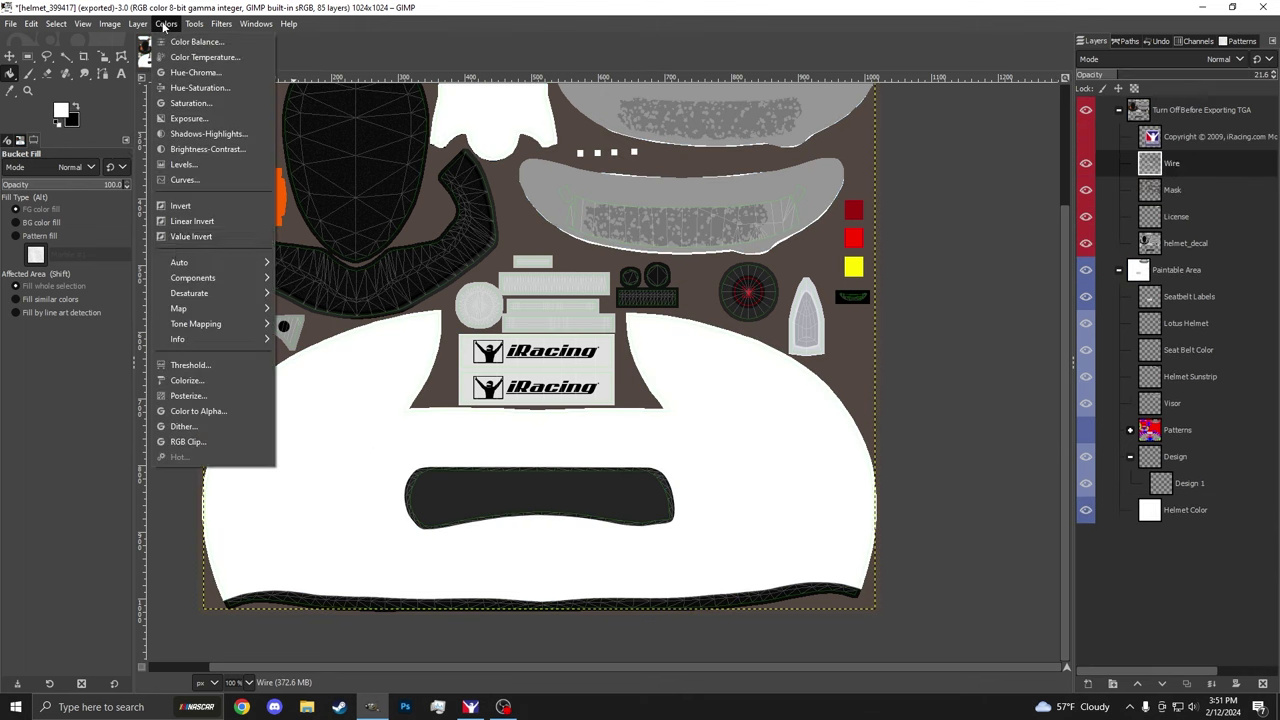
{"action": "left_click", "coordinate": [185, 378]}
{"action": "left_click", "coordinate": [174, 244]}
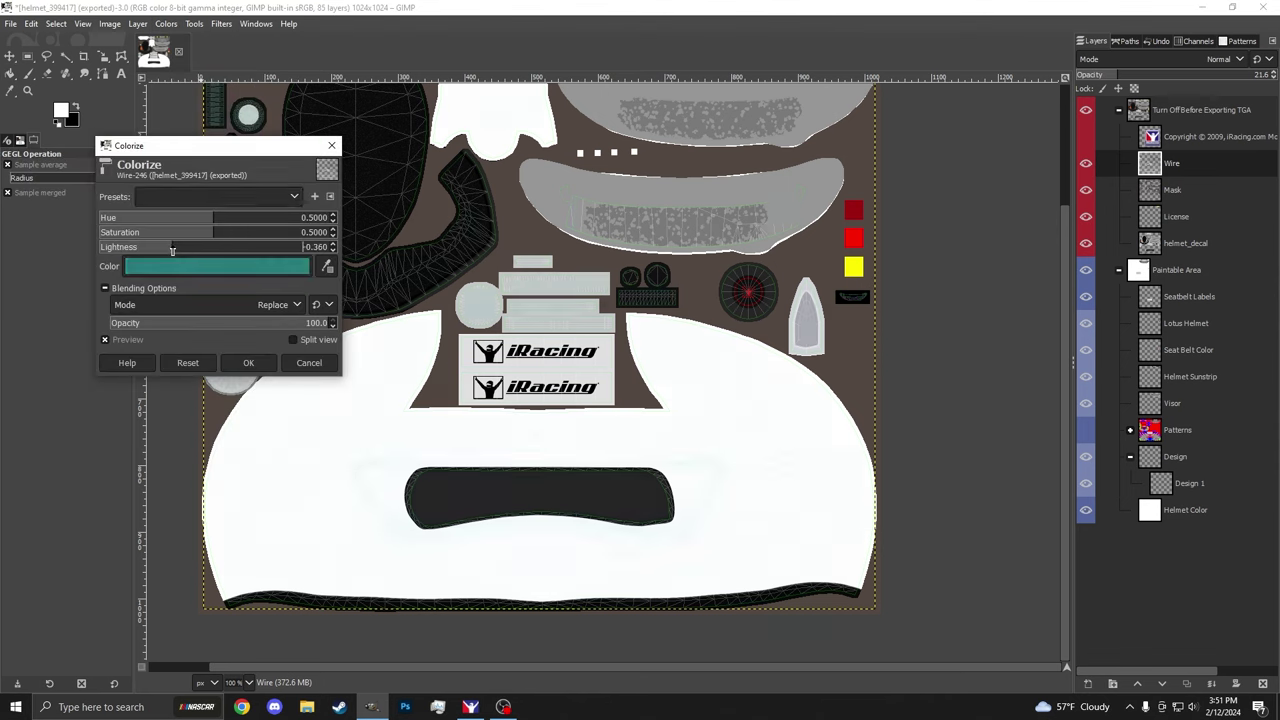
{"action": "left_click", "coordinate": [248, 362]}
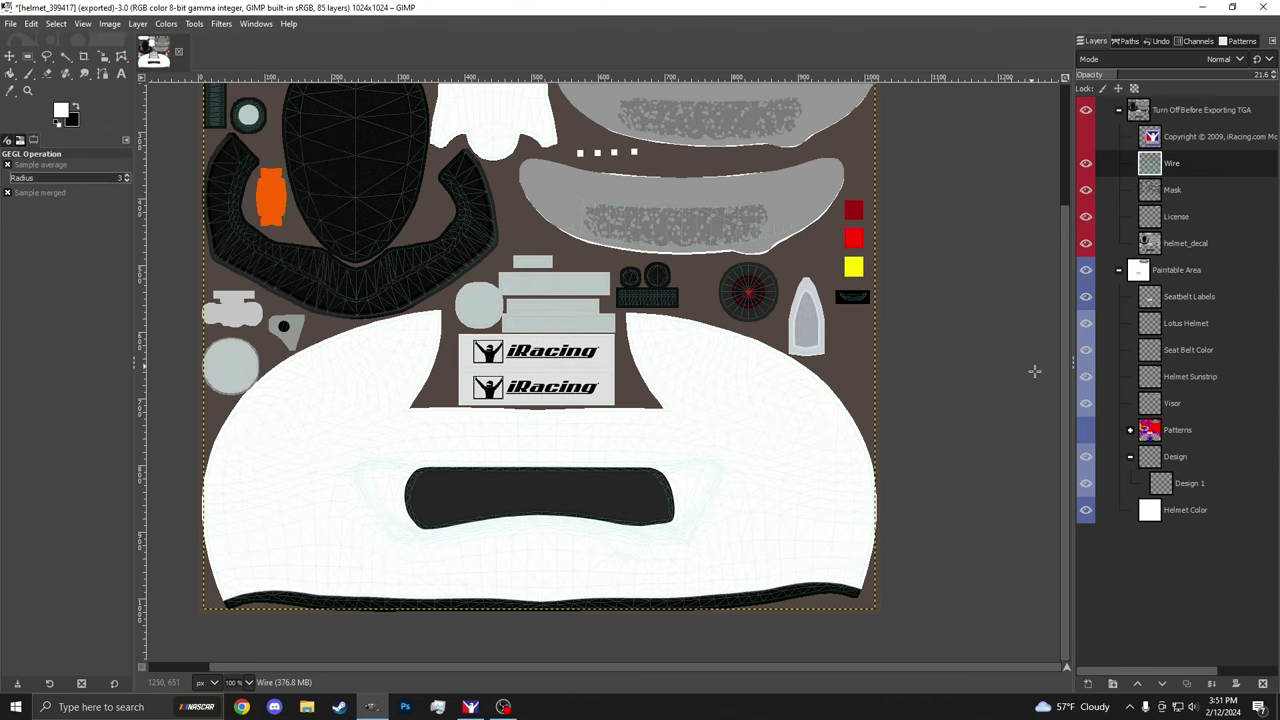
{"action": "left_click", "coordinate": [1188, 490]}
{"action": "scroll", "coordinate": [609, 429], "scroll_direction": "down", "scroll_amount": 2}
{"action": "scroll", "coordinate": [609, 429], "scroll_direction": "left", "scroll_amount": 1}
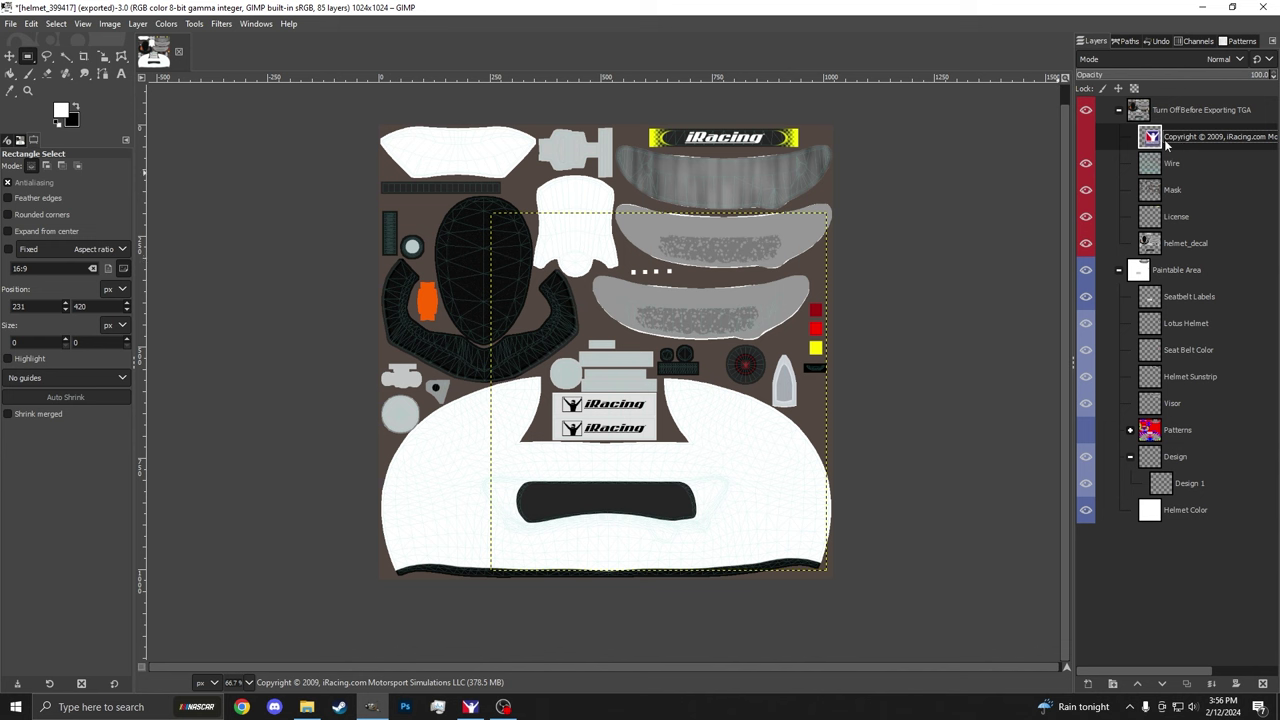
Step: Open the Toyota Tundra photo, the fposter TRD image, the 2019 Toyota logo, TRD-Logo.png and TRD-Logo-old.png as layers
{"action": "left_click", "coordinate": [10, 23]}
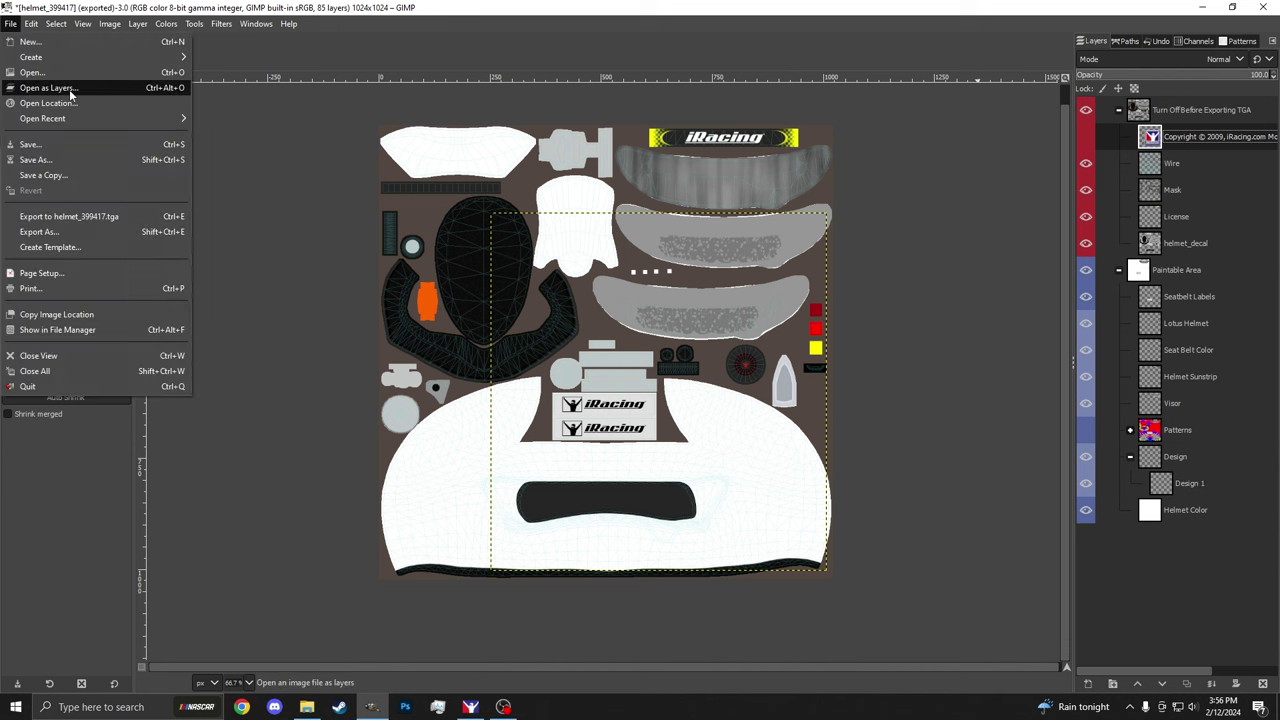
{"action": "left_click", "coordinate": [70, 90]}
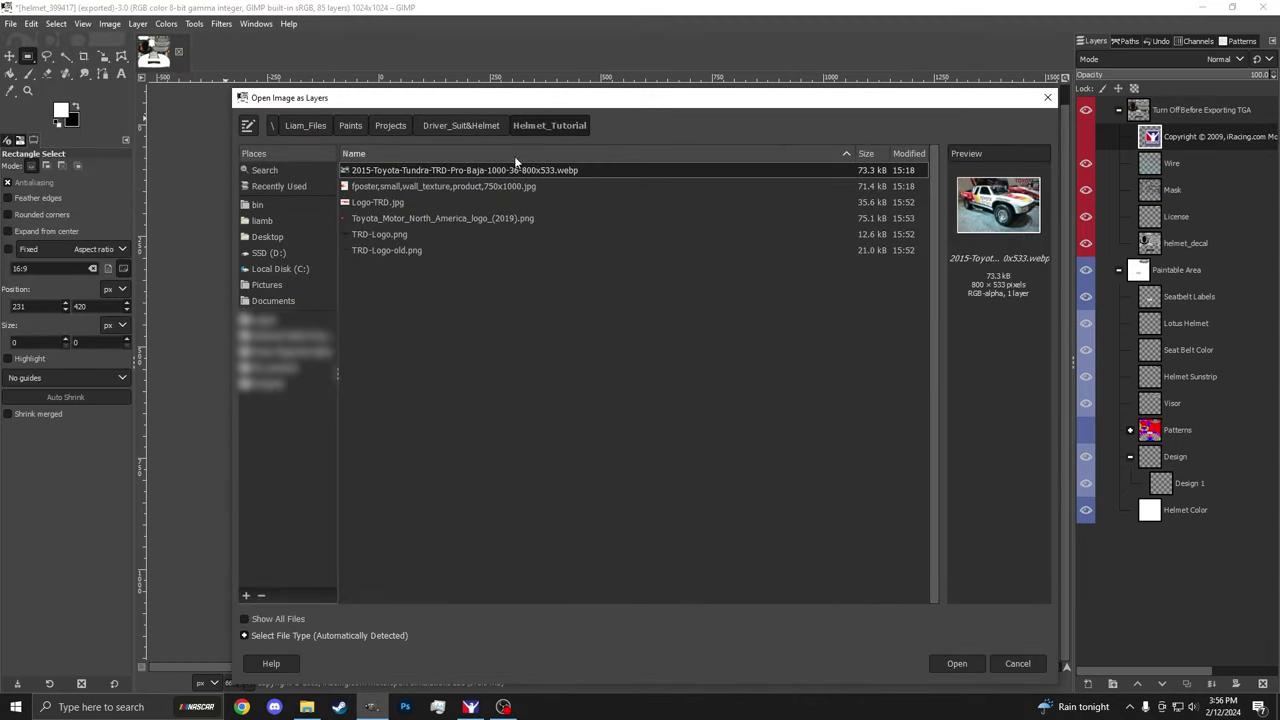
{"action": "left_click", "coordinate": [440, 188]}
{"action": "left_click", "coordinate": [406, 204]}
{"action": "left_click", "coordinate": [401, 213]}
{"action": "left_click", "coordinate": [393, 173]}
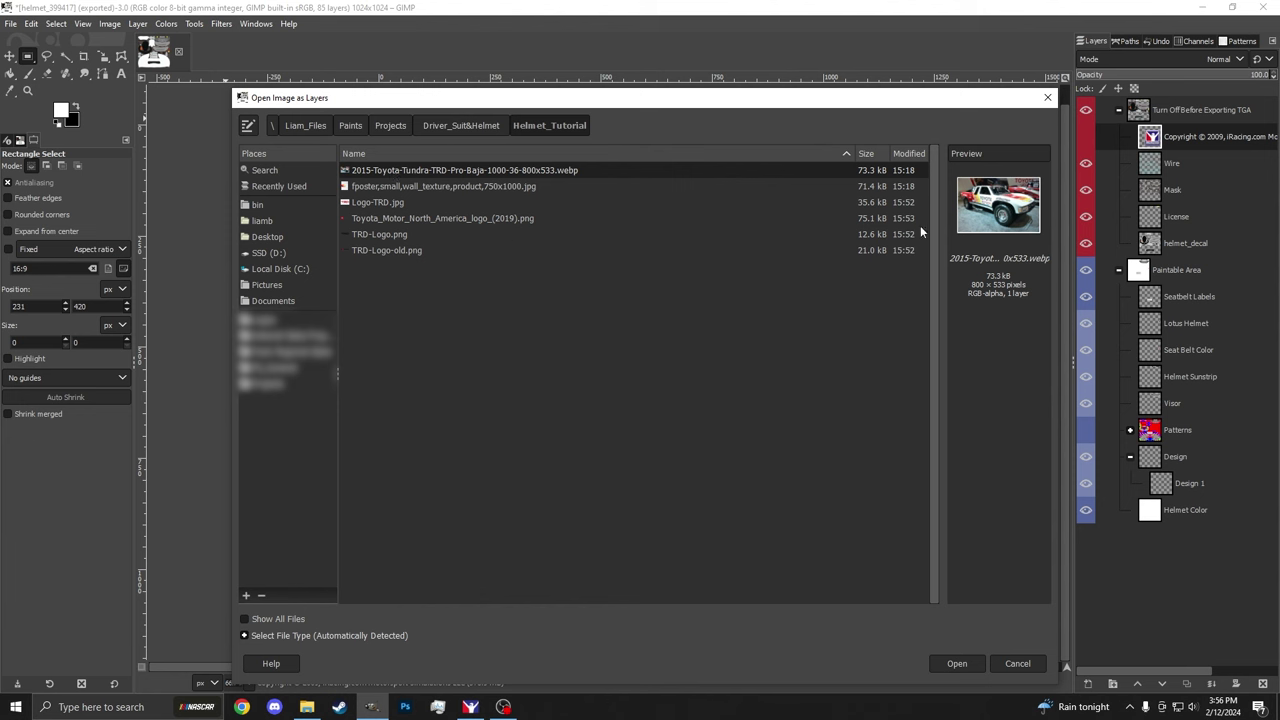
{"action": "left_click", "coordinate": [381, 186]}
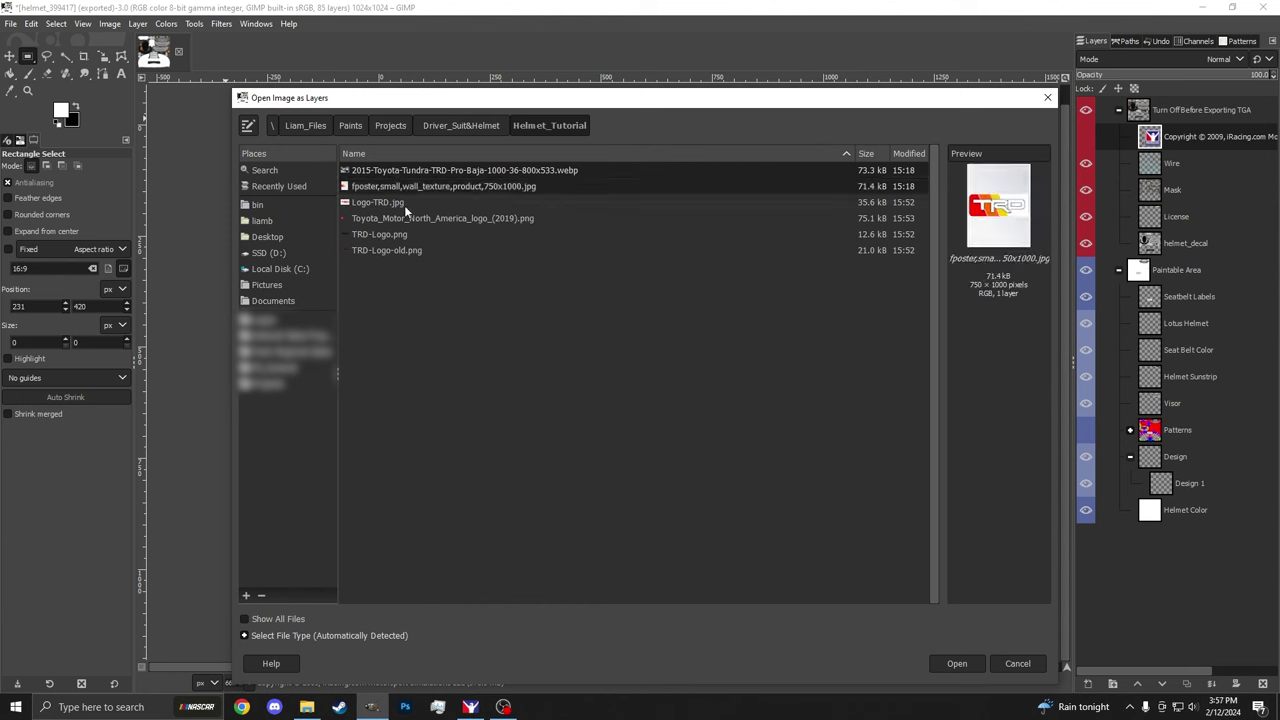
{"action": "left_click", "coordinate": [363, 236]}
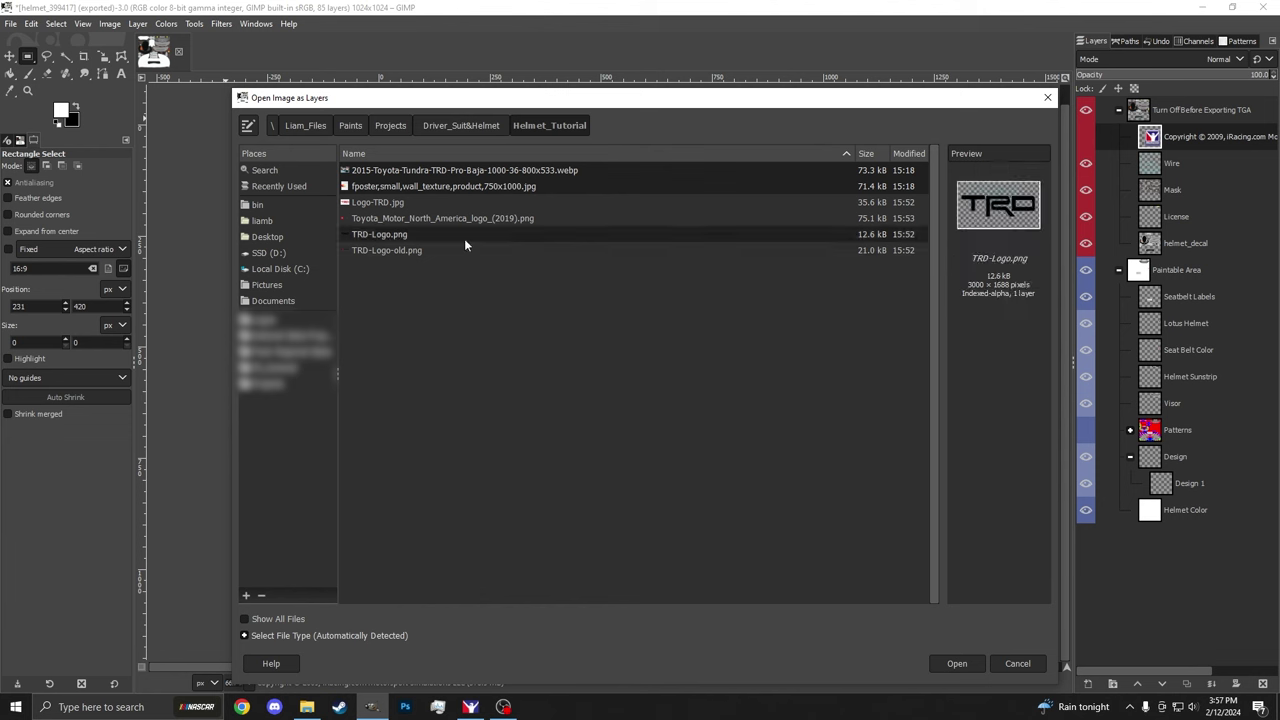
{"action": "left_click", "coordinate": [376, 251]}
{"action": "left_click", "coordinate": [378, 220]}
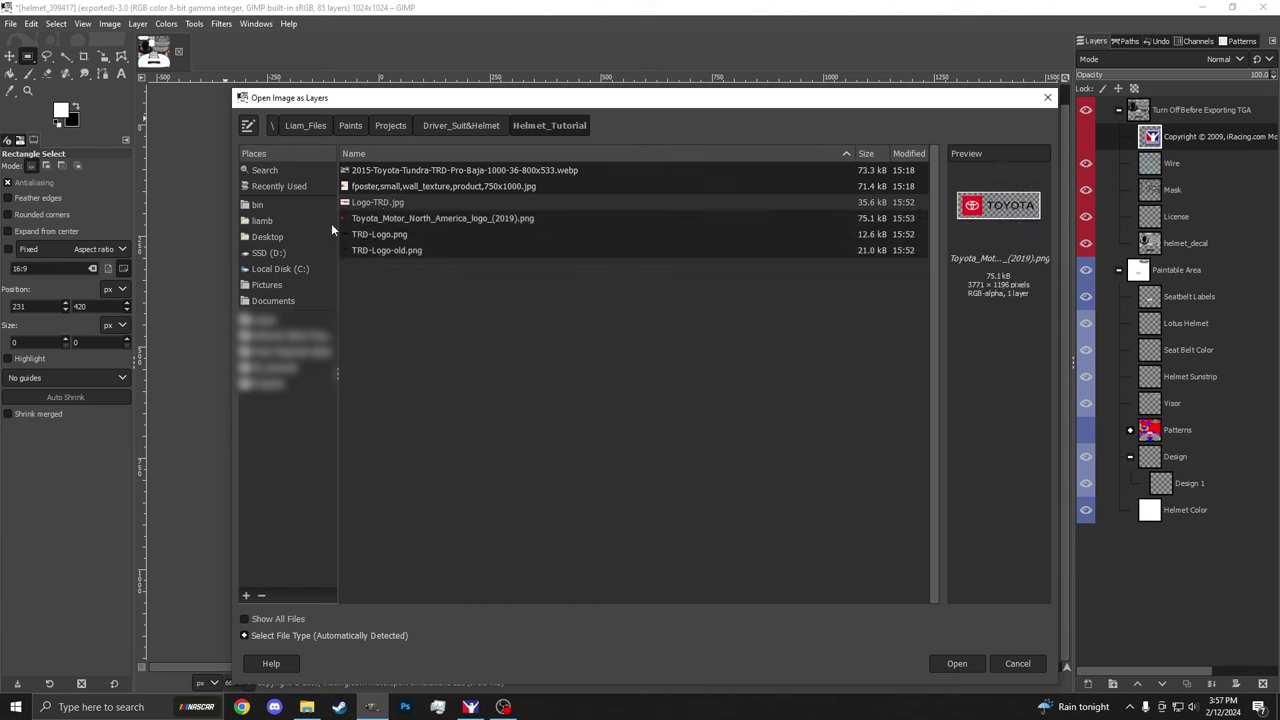
{"action": "left_click", "coordinate": [958, 663]}
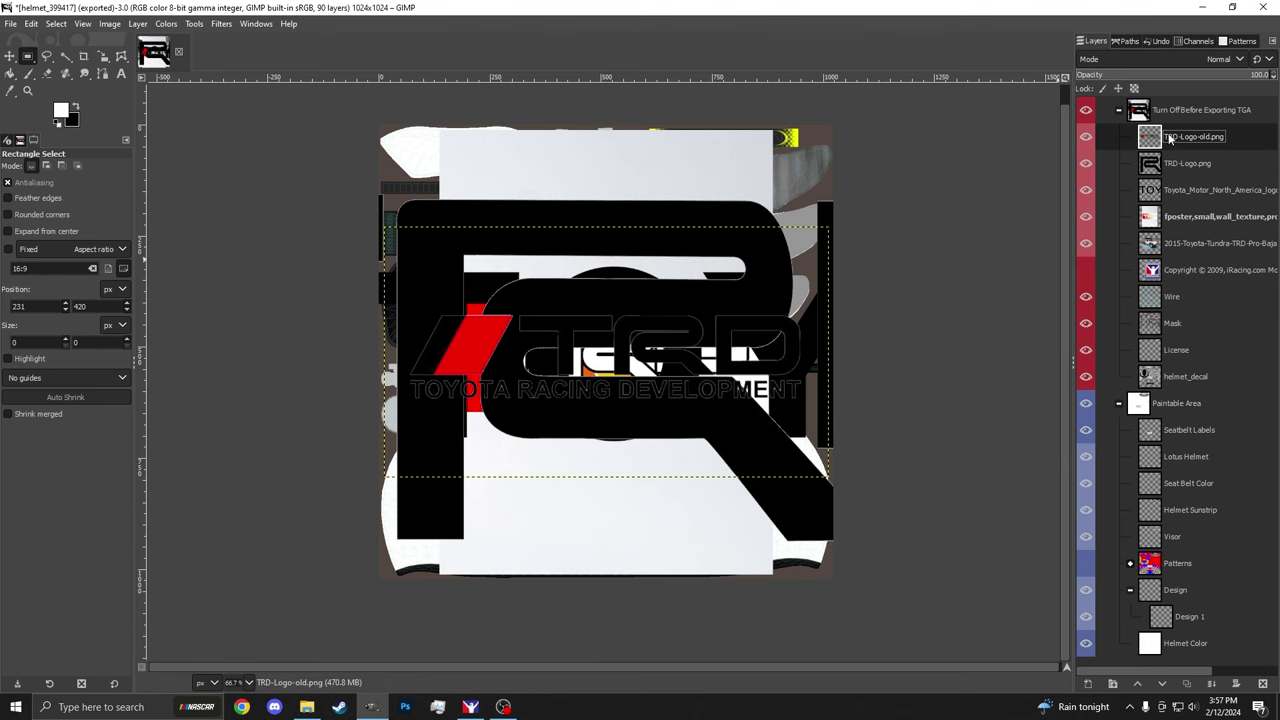
{"action": "key", "text": "ctrl+alt+o"}
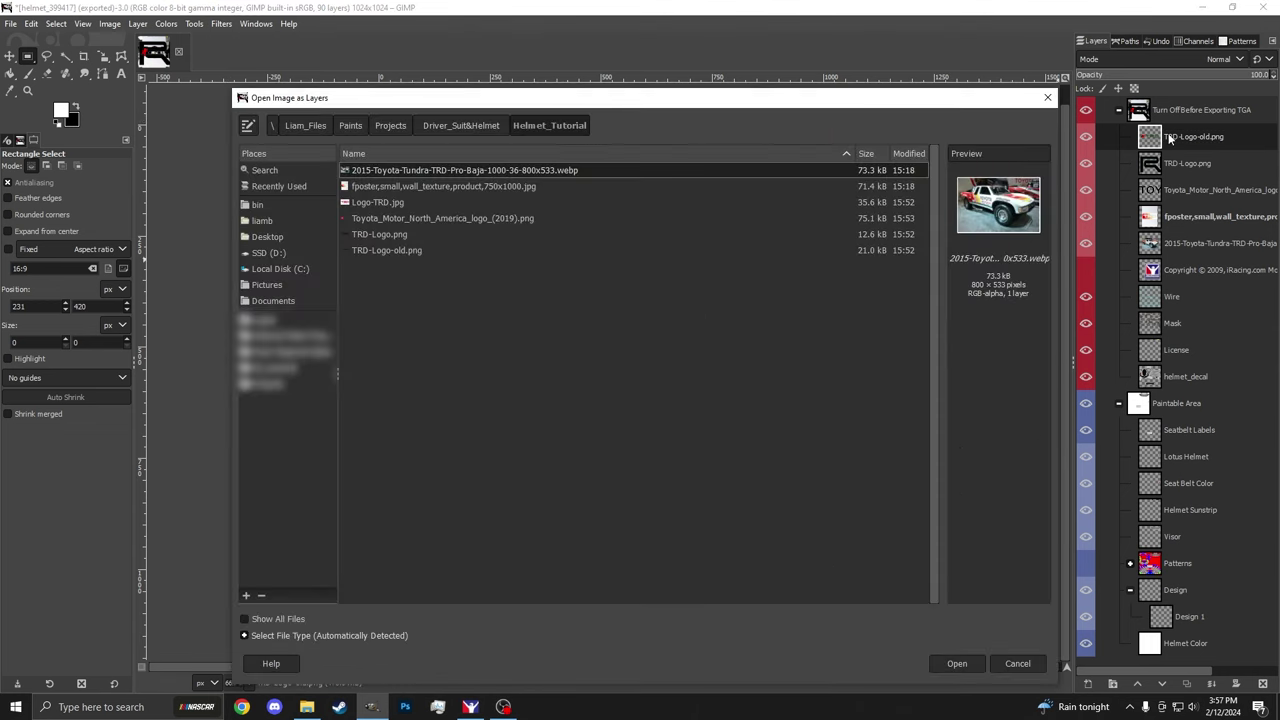
{"action": "left_click", "coordinate": [401, 186]}
{"action": "left_click", "coordinate": [396, 202]}
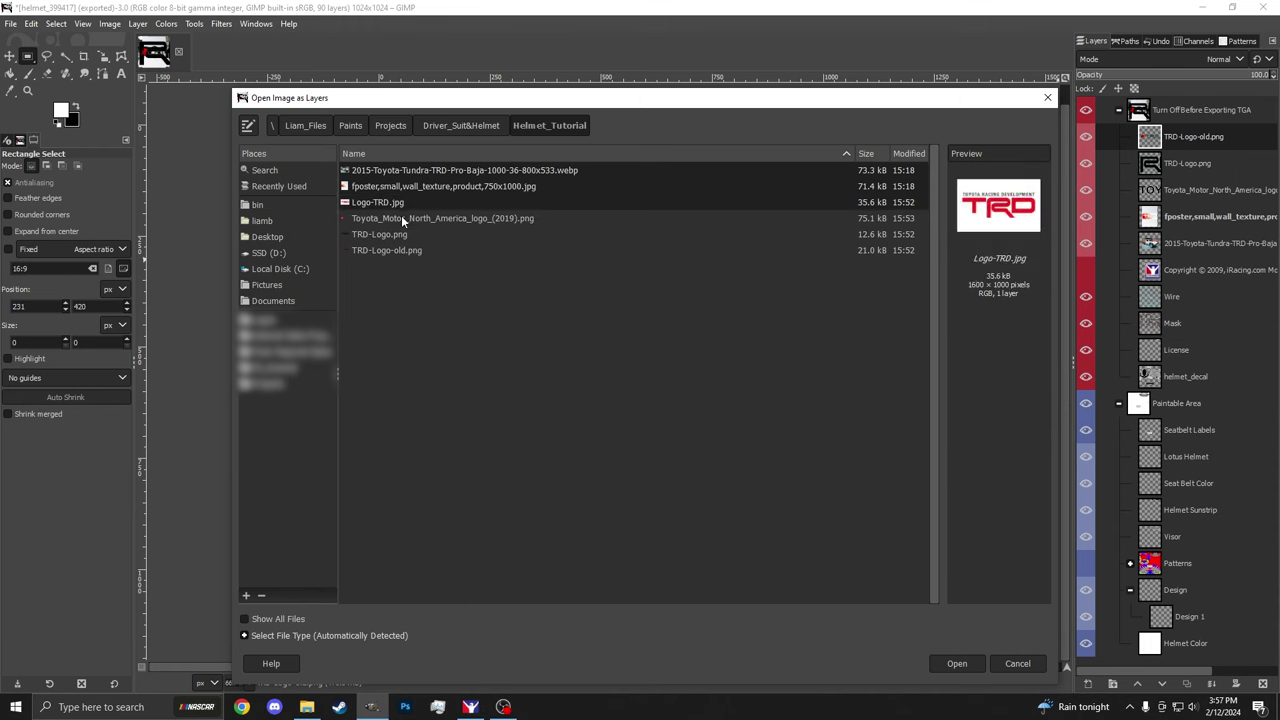
{"action": "left_click", "coordinate": [401, 218]}
{"action": "left_click", "coordinate": [400, 234]}
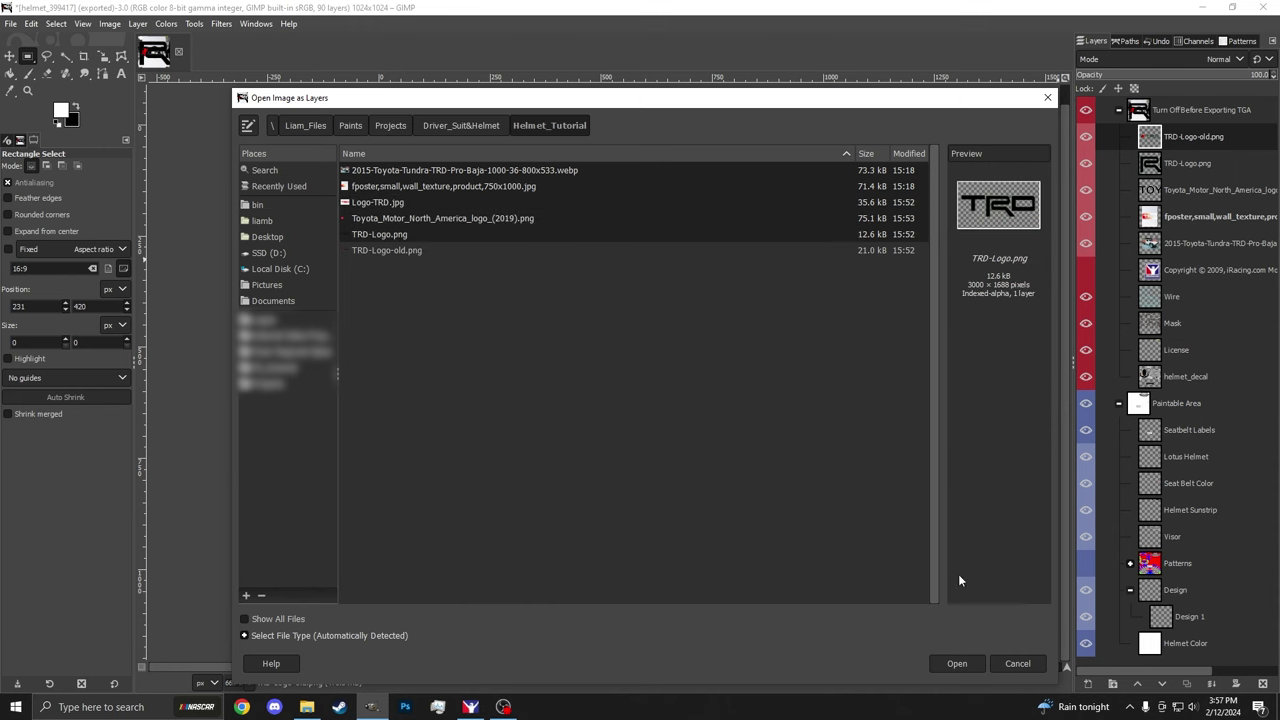
{"action": "left_click", "coordinate": [1017, 663]}
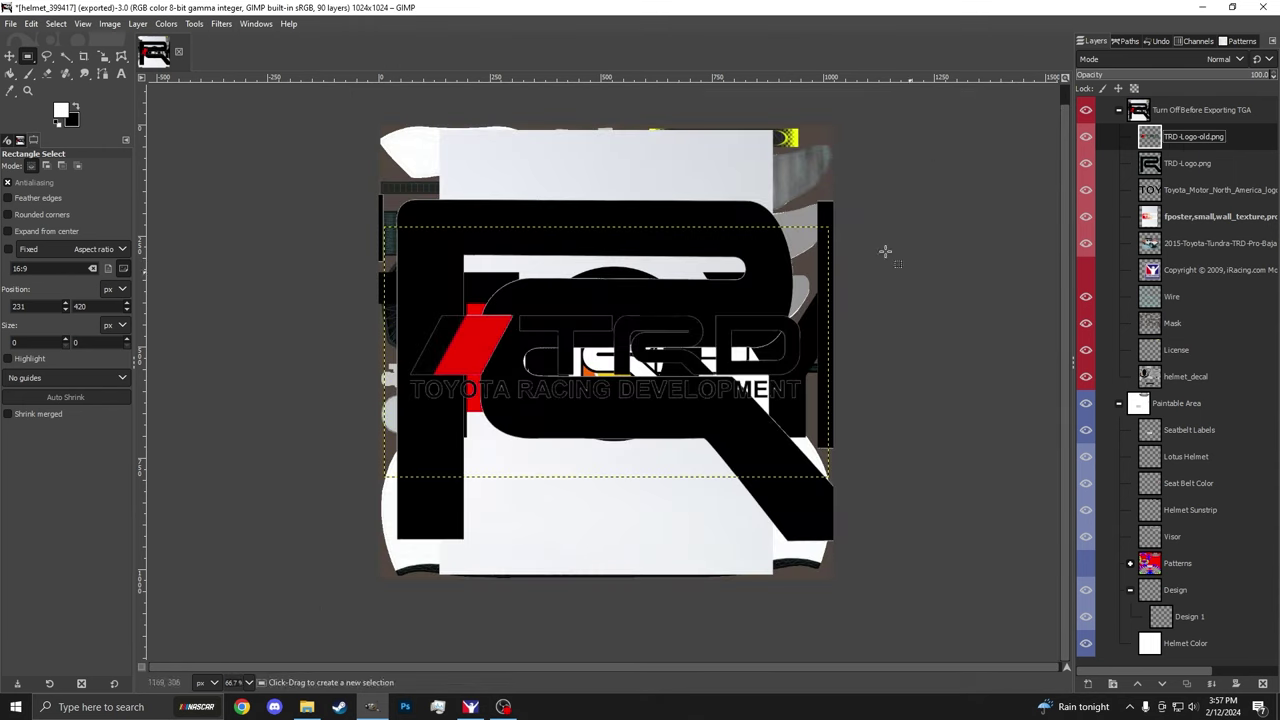
Step: Scale the Toyota_Motor_North_America_logo layer down to 902 × 286 px over the middle of the template
{"action": "left_click", "coordinate": [1195, 214]}
{"action": "left_click", "coordinate": [1178, 244]}
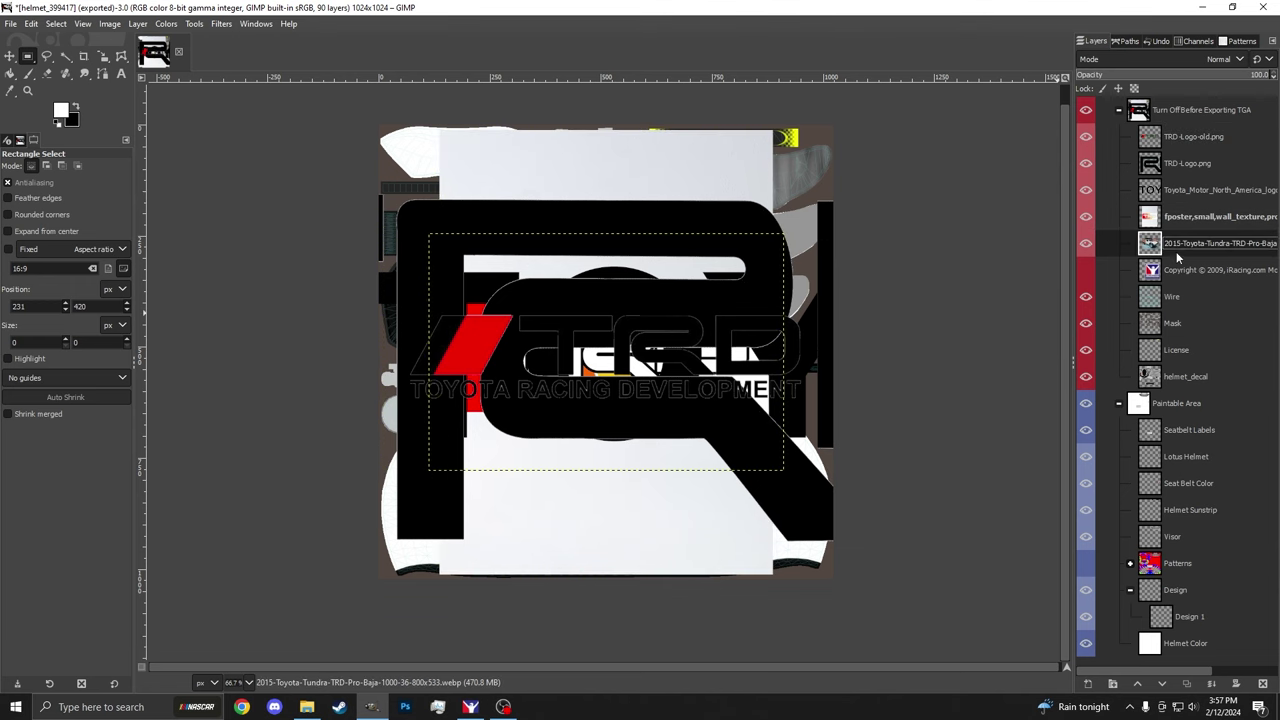
{"action": "left_click", "coordinate": [1191, 216]}
{"action": "left_click", "coordinate": [1190, 185]}
{"action": "key", "text": "shift+s"}
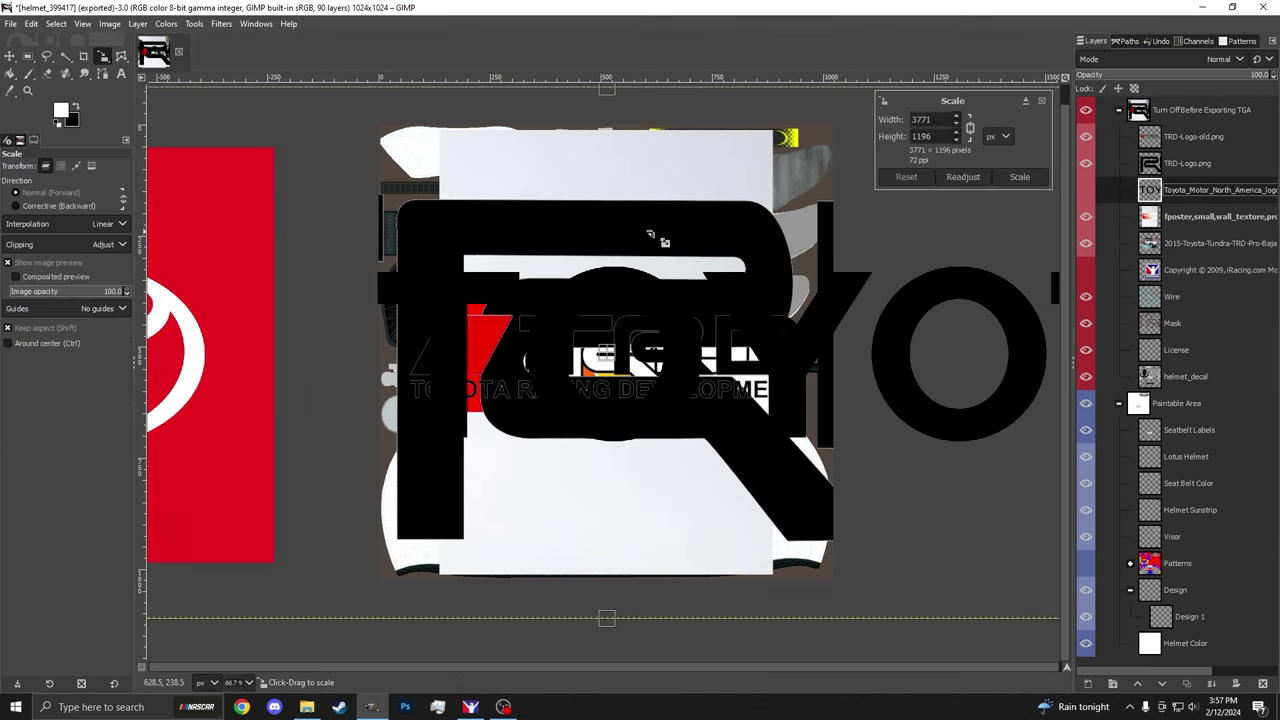
{"action": "scroll", "coordinate": [632, 229], "scroll_direction": "down", "scroll_amount": 3}
{"action": "left_click", "coordinate": [1016, 176]}
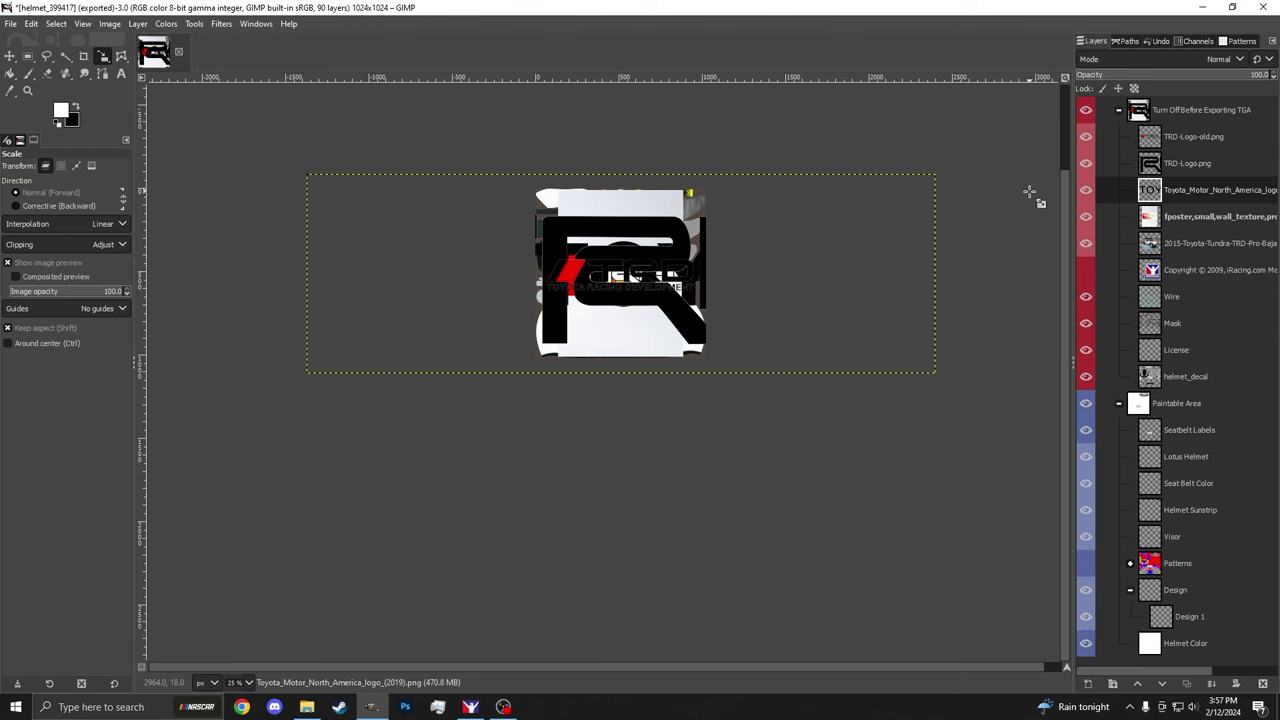
{"action": "left_click", "coordinate": [1025, 198]}
{"action": "left_click_drag", "start_coordinate": [306, 178], "coordinate": [788, 301]}
{"action": "scroll", "coordinate": [600, 250], "scroll_direction": "up", "scroll_amount": 2}
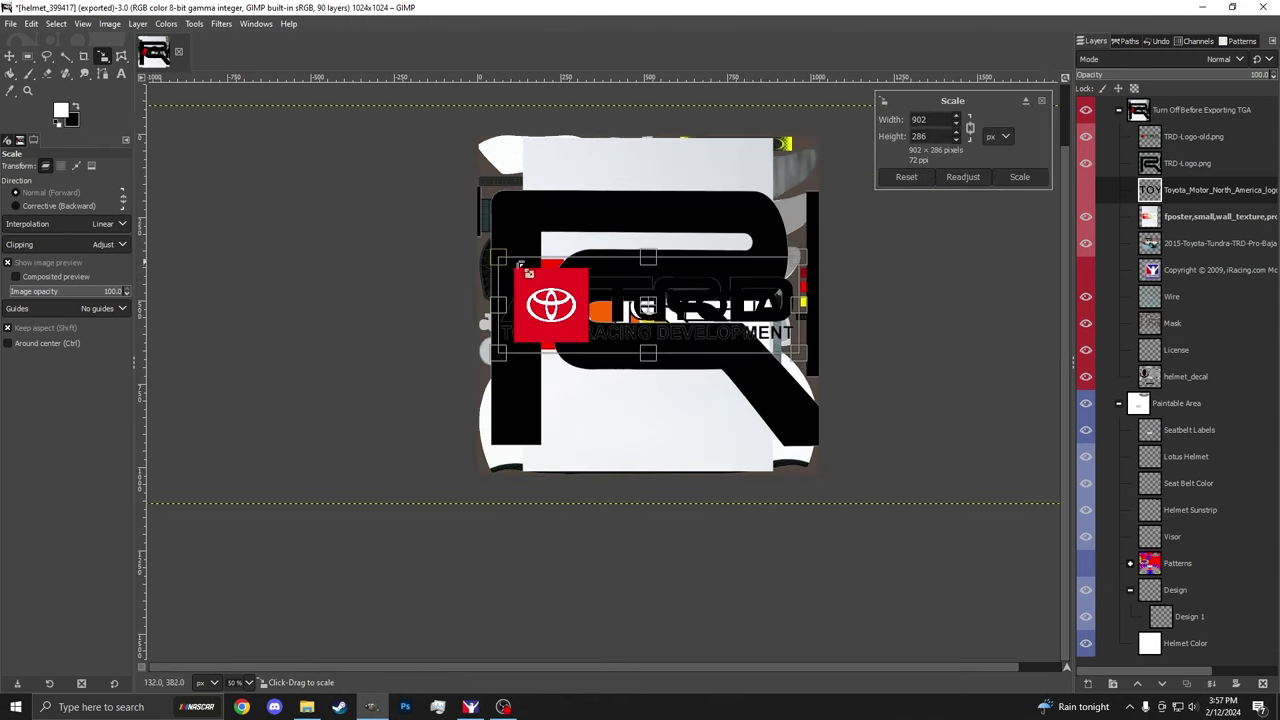
{"action": "left_click", "coordinate": [1019, 176]}
Step: Hide the TRD-Logo-old, TRD-Logo, Toyota logo and fposter layers, and select the Toyota Tundra photo layer with the Move tool
{"action": "left_click", "coordinate": [1165, 224]}
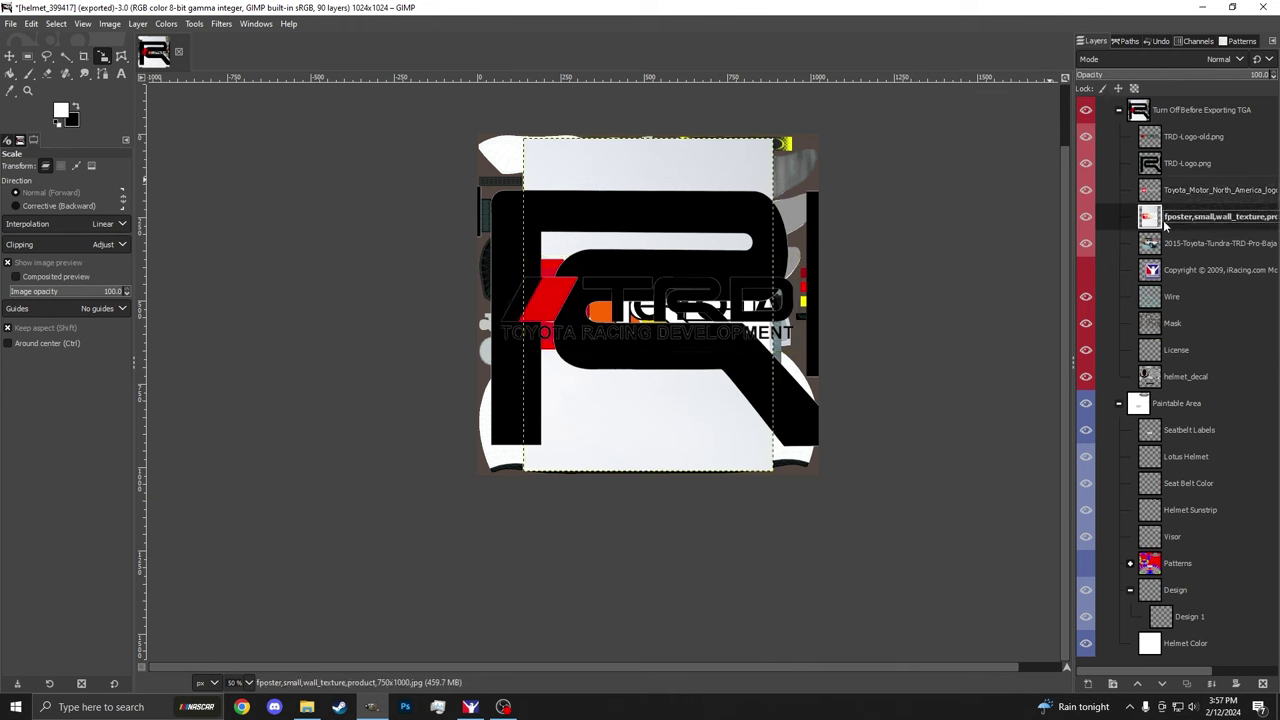
{"action": "left_click", "coordinate": [1087, 189]}
{"action": "left_click", "coordinate": [1089, 164]}
{"action": "left_click", "coordinate": [1097, 136]}
{"action": "left_click", "coordinate": [1089, 137]}
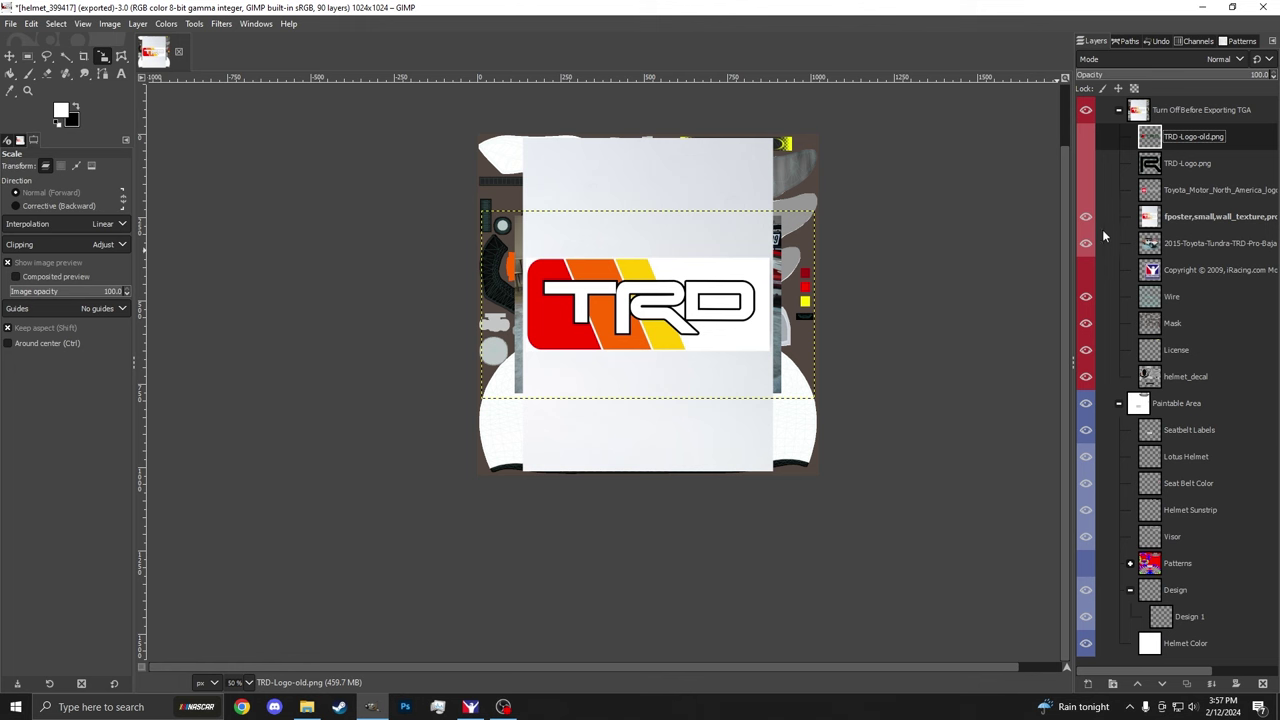
{"action": "left_click", "coordinate": [1086, 216]}
{"action": "left_click", "coordinate": [1162, 243]}
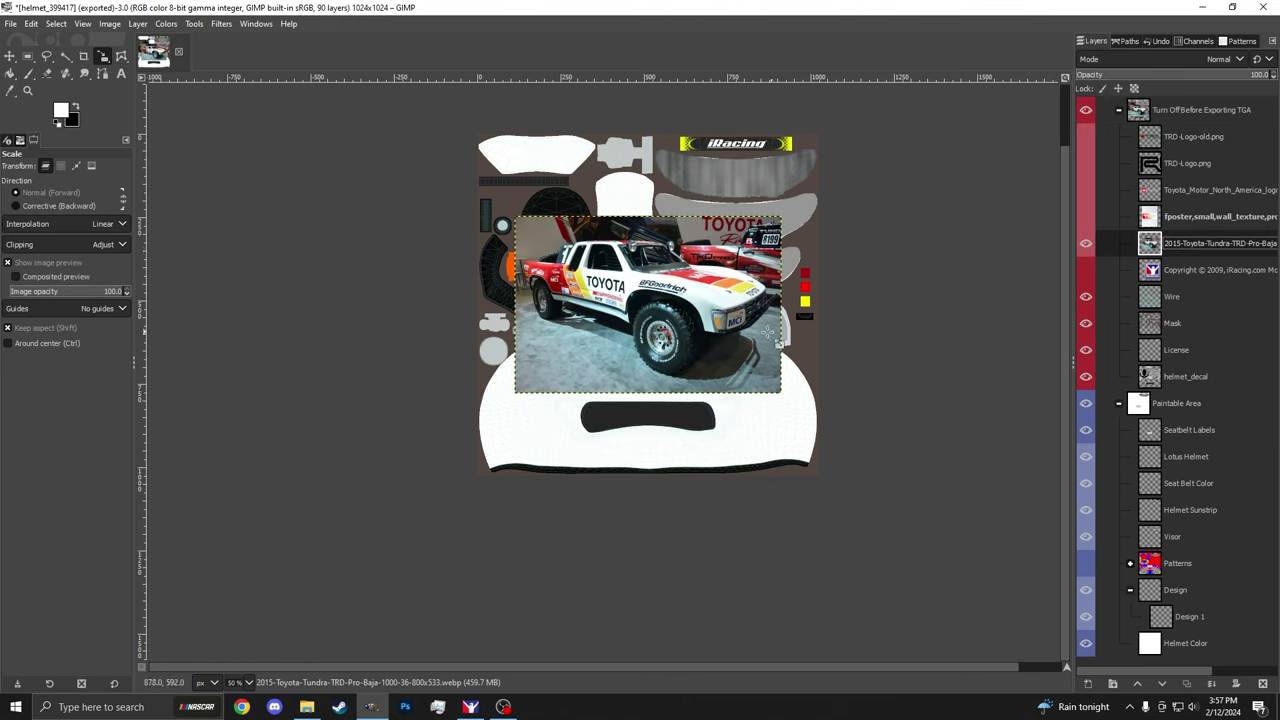
{"action": "key", "text": "m"}
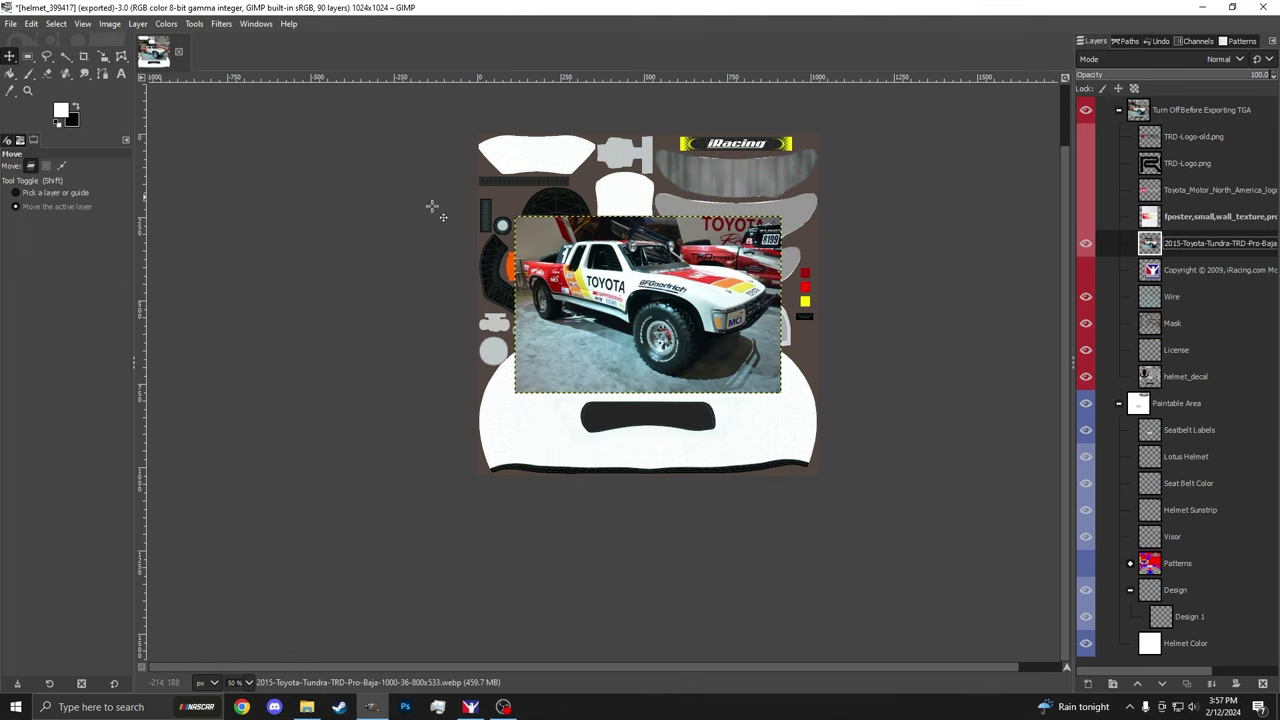
Step: Move the Toyota Tundra photo up and scale it to 462 × 308 px over the upper-left parts of the template
{"action": "left_click_drag", "start_coordinate": [609, 305], "coordinate": [609, 229]}
{"action": "scroll", "coordinate": [613, 215], "scroll_direction": "up", "scroll_amount": 1}
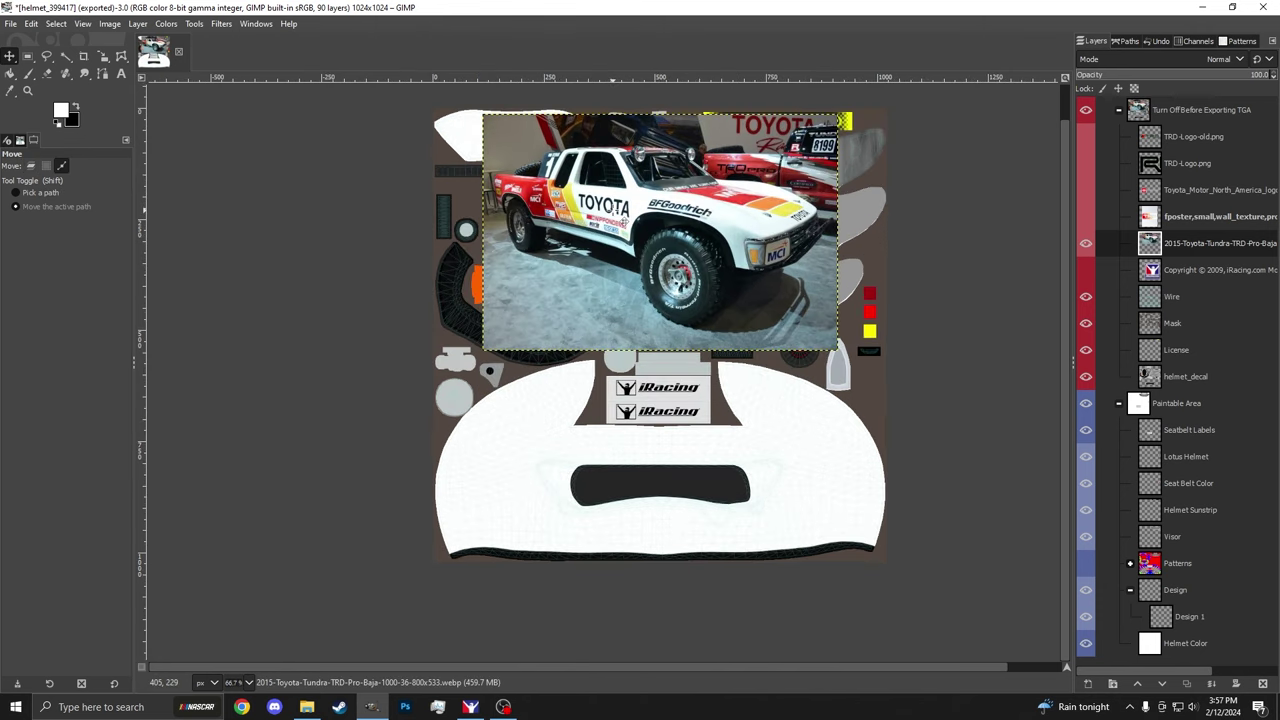
{"action": "key", "text": "shift+s"}
{"action": "left_click", "coordinate": [500, 147]}
{"action": "left_click_drag", "start_coordinate": [496, 144], "coordinate": [570, 194]}
{"action": "left_click_drag", "start_coordinate": [659, 231], "coordinate": [545, 252]}
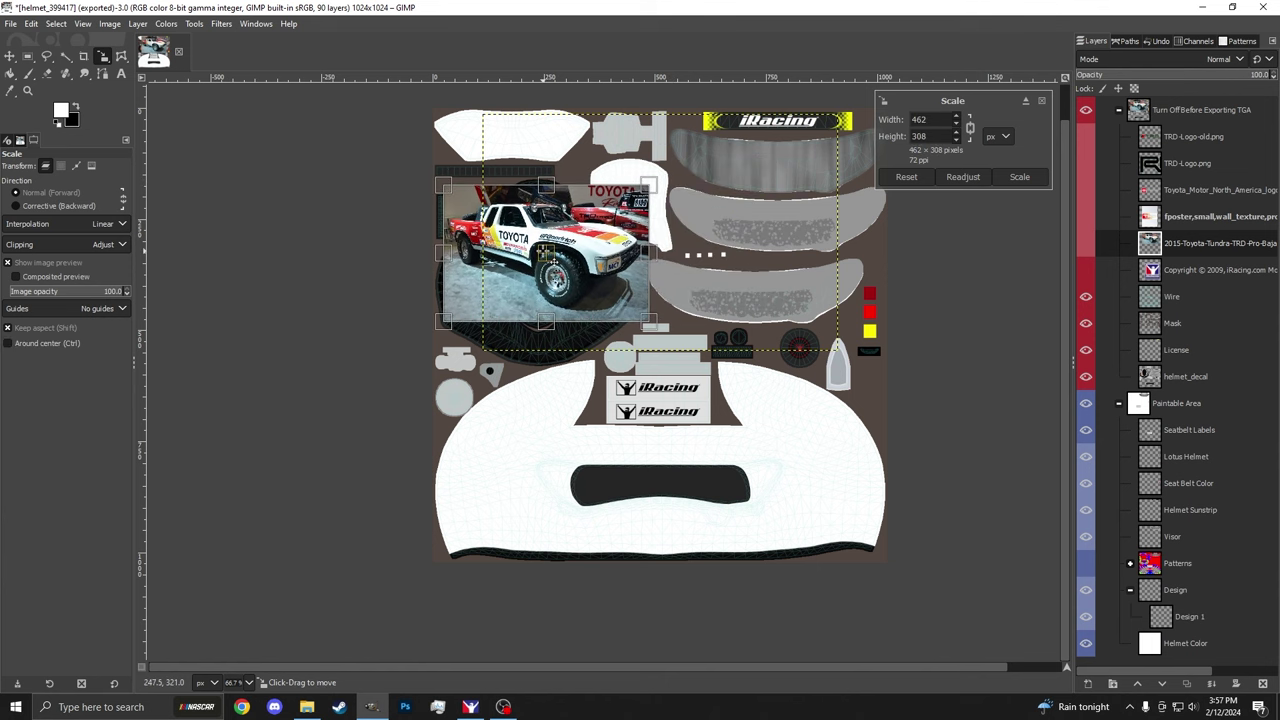
{"action": "left_click", "coordinate": [1019, 177]}
Step: Show the fposter TRD image, sample its yellow stripe as the foreground color, then fill the layer with it and undo the fill
{"action": "left_click", "coordinate": [1091, 222]}
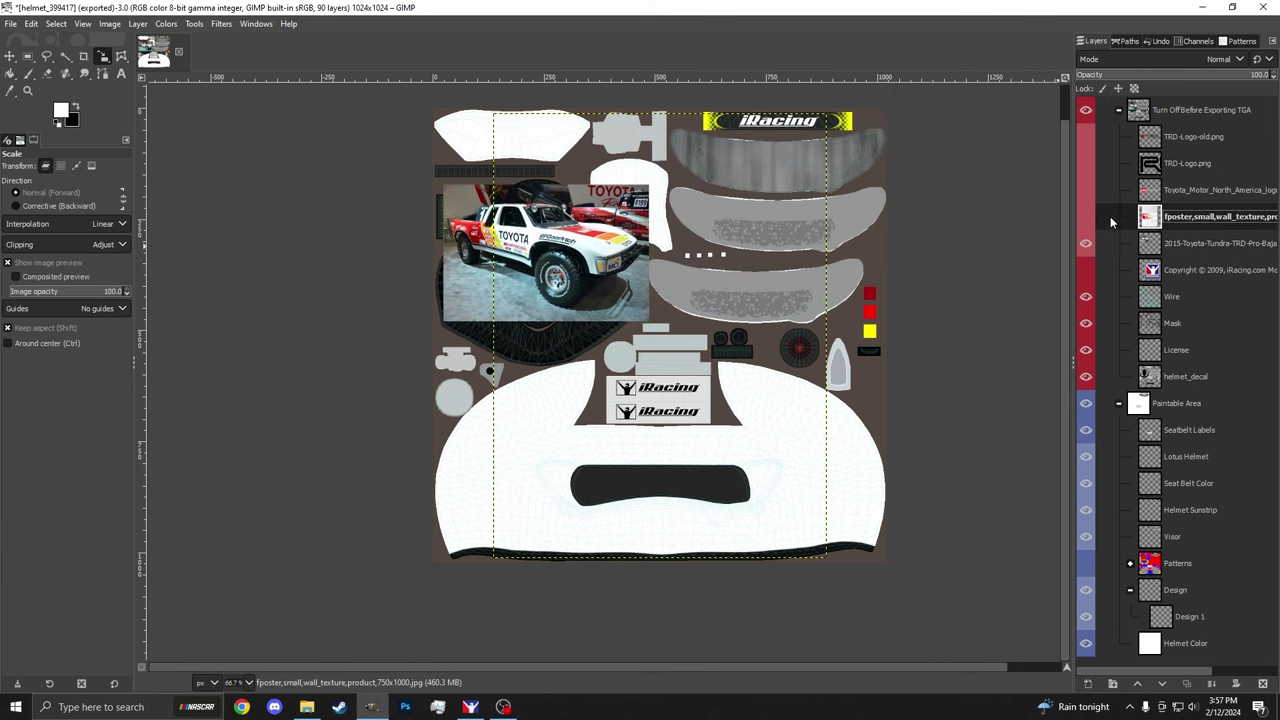
{"action": "left_click", "coordinate": [1086, 216]}
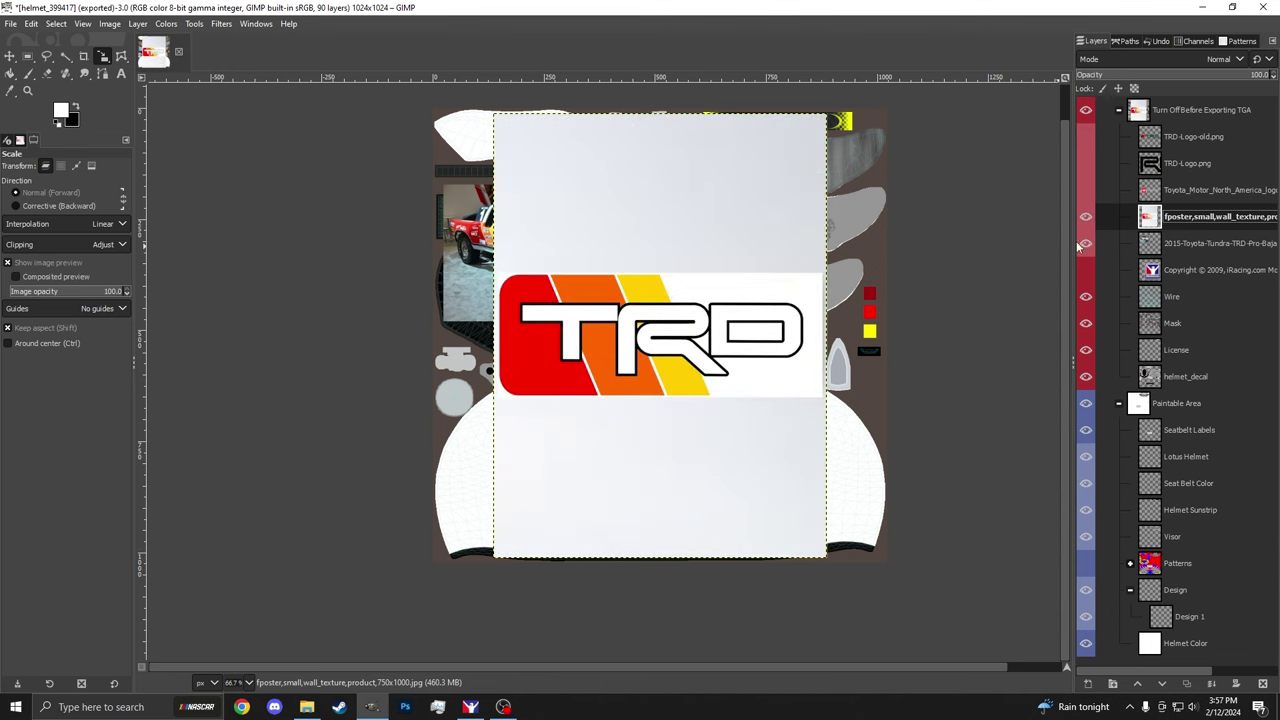
{"action": "key", "text": "o"}
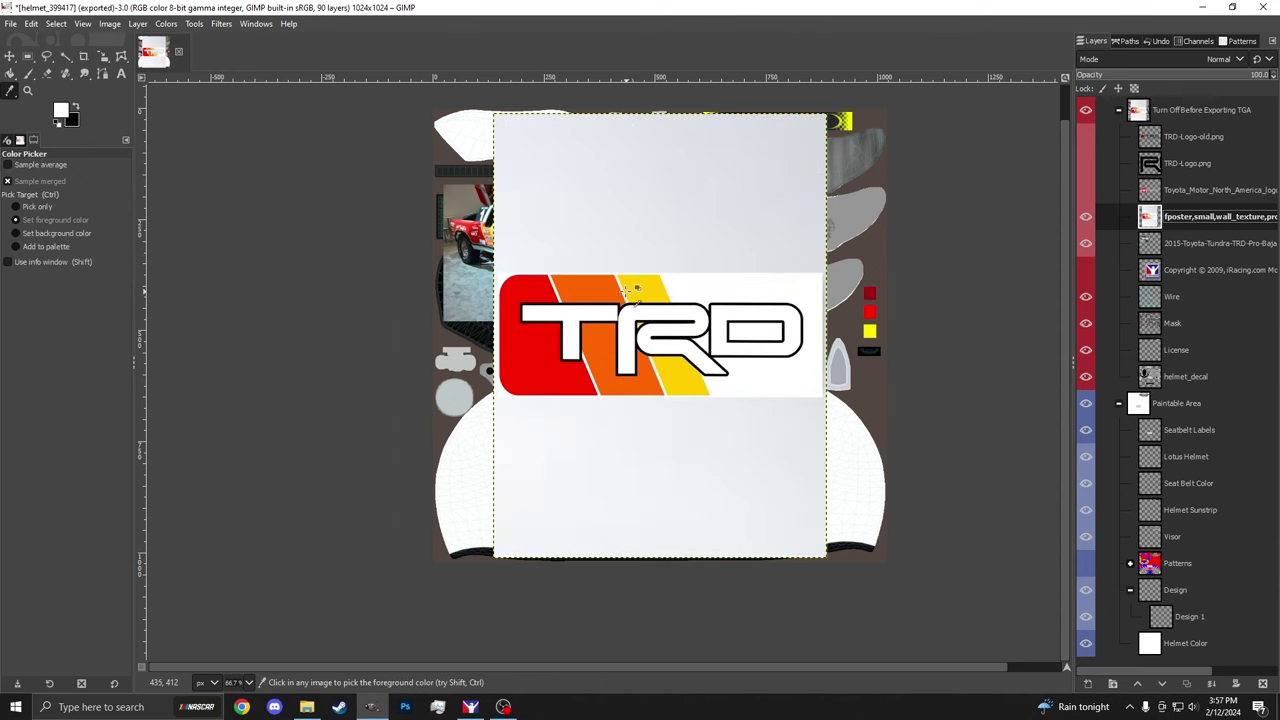
{"action": "scroll", "coordinate": [628, 290], "scroll_direction": "up", "scroll_amount": 2}
{"action": "left_click", "coordinate": [655, 289]}
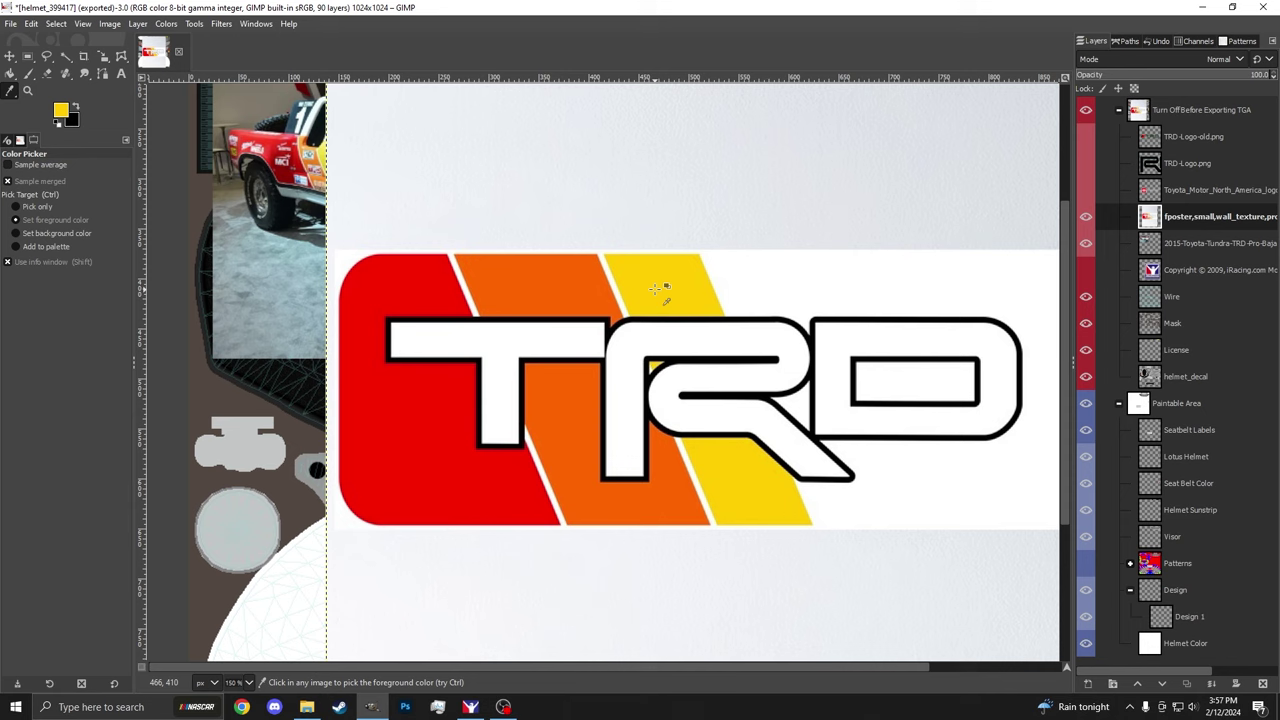
{"action": "key", "text": "shift+b"}
{"action": "left_click", "coordinate": [651, 255]}
{"action": "key", "text": "ctrl+z"}
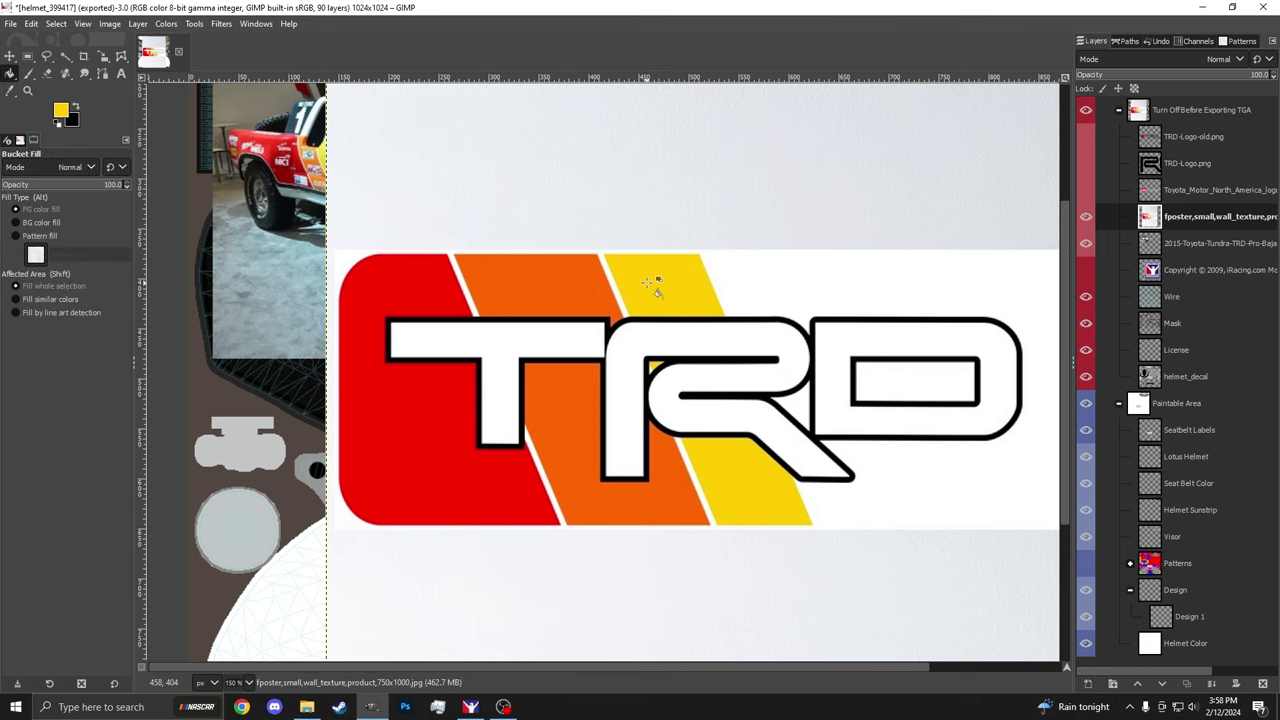
Step: Sample the orange stripe of the TRD image as the foreground color, fill the layer with it and undo the fill
{"action": "key", "text": "o"}
{"action": "key", "text": "shift"}
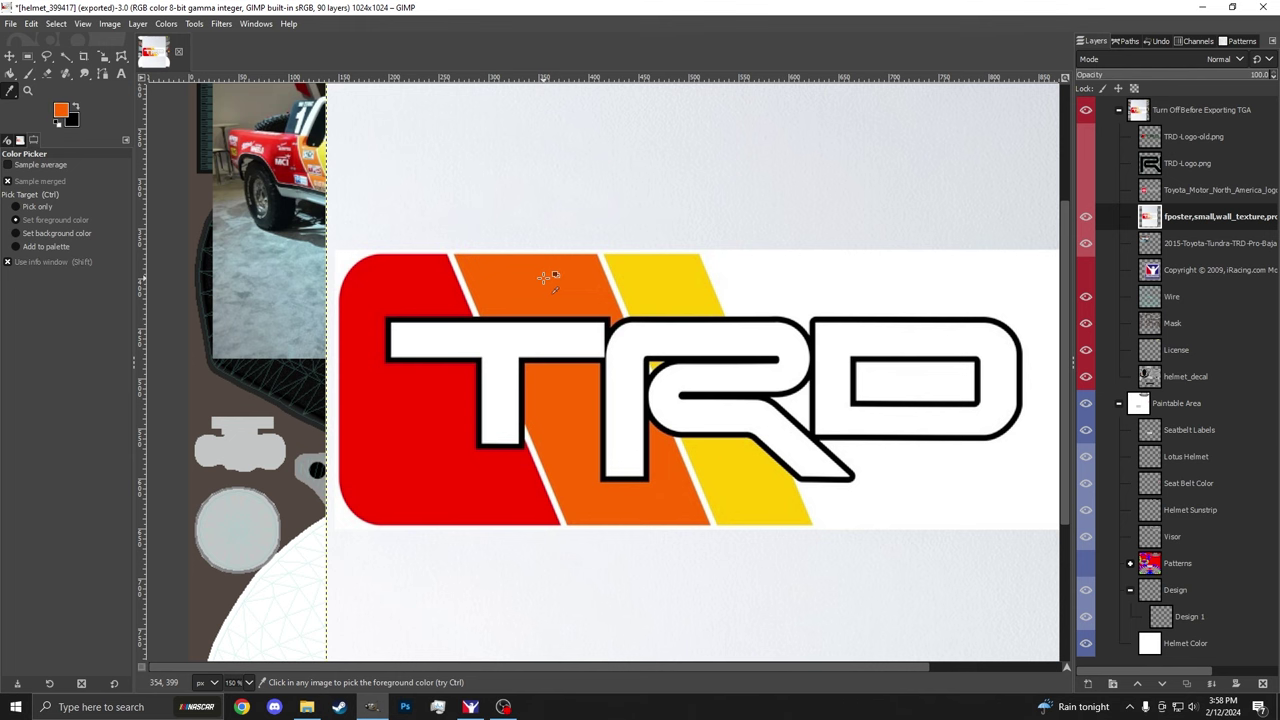
{"action": "key", "text": "shift+b"}
{"action": "left_click", "coordinate": [581, 280]}
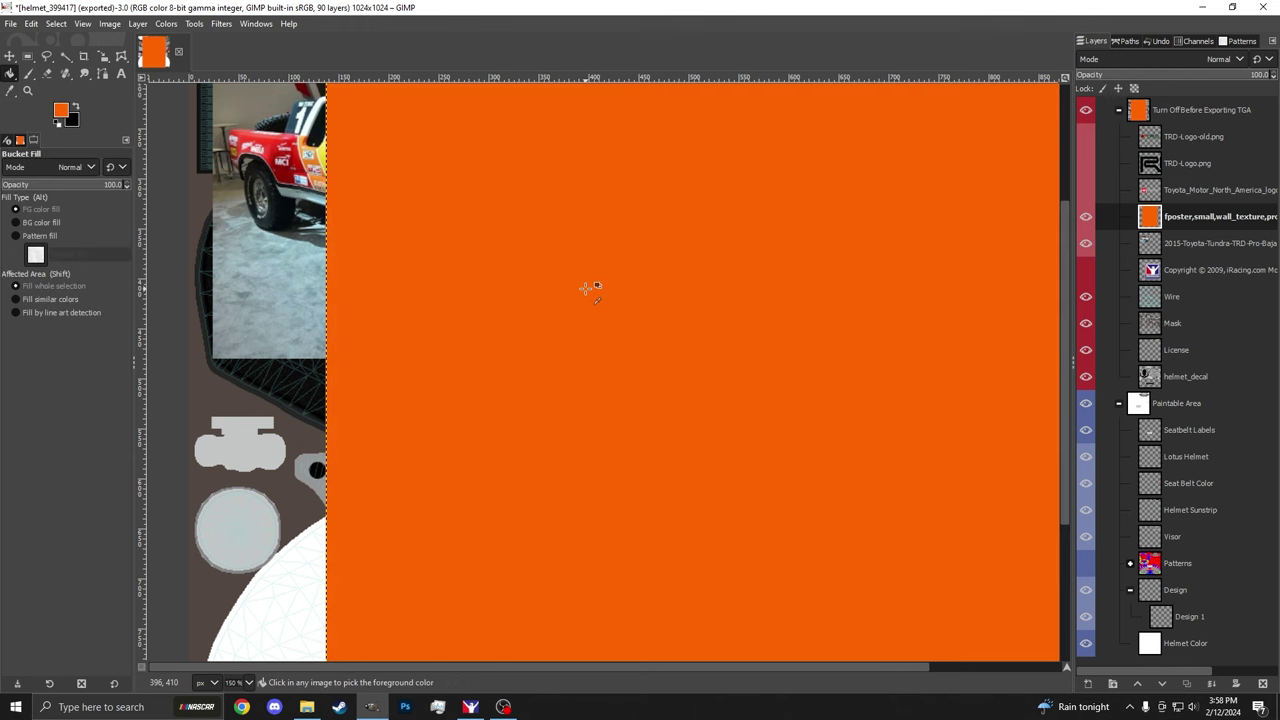
{"action": "key", "text": "ctrl+z"}
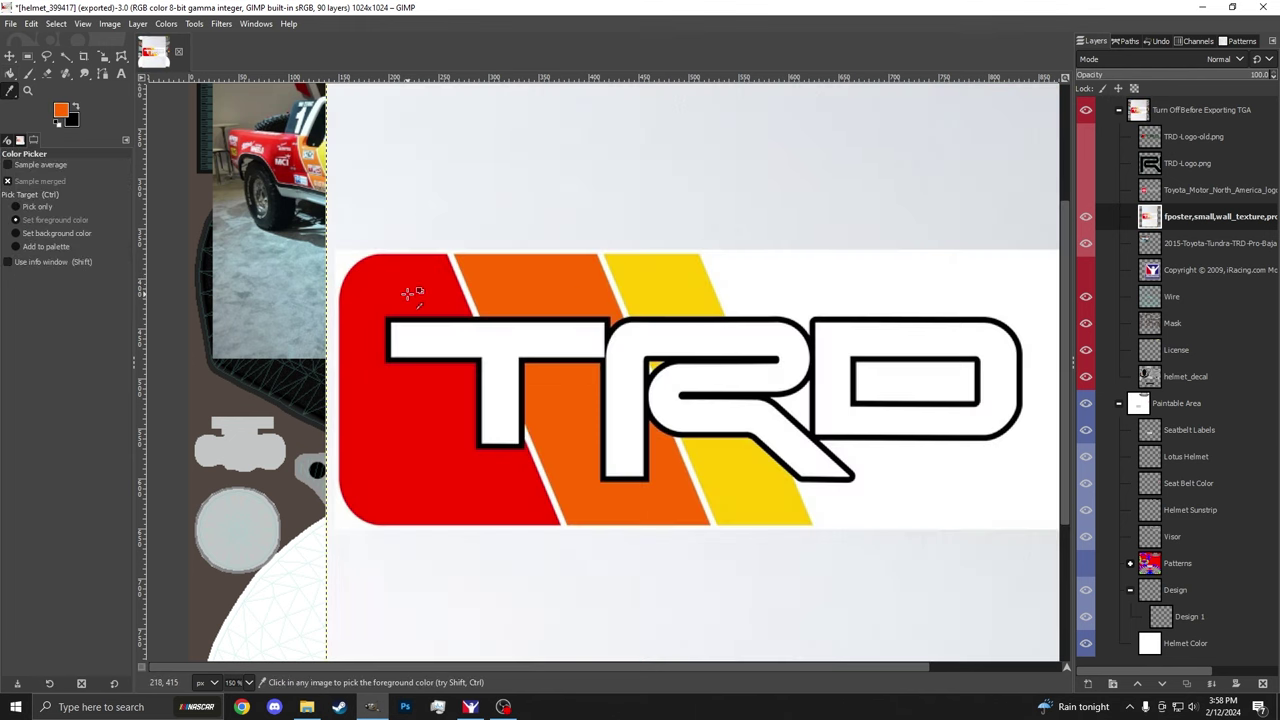
Step: Sample the red area of the TRD image as the foreground color, fill the layer with it and undo the fill
{"action": "left_click", "coordinate": [406, 293], "text": "ctrl"}
{"action": "left_click", "coordinate": [478, 284]}
{"action": "key", "text": "ctrl+z"}
Step: Compare the recently used colors and set the foreground color to the sampled TRD yellow
{"action": "left_click", "coordinate": [61, 110]}
{"action": "left_click", "coordinate": [461, 270]}
{"action": "left_click", "coordinate": [479, 270]}
{"action": "left_click", "coordinate": [442, 270]}
{"action": "left_click", "coordinate": [461, 270]}
{"action": "left_click", "coordinate": [479, 272]}
{"action": "left_click", "coordinate": [477, 314]}
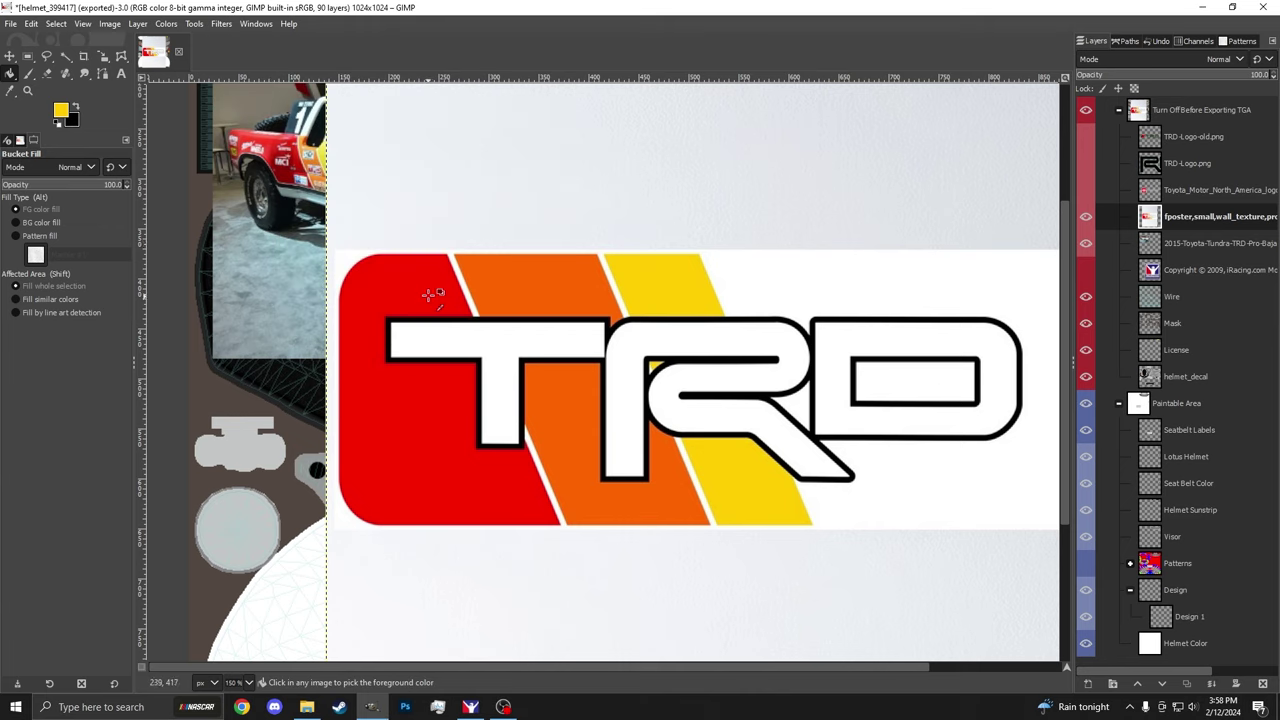
Step: Cut the fposter TRD image layer from the template, and check the Toyota logo layer by showing and hiding it
{"action": "key", "text": "minus"}
{"action": "key", "text": "minus"}
{"action": "key", "text": "minus"}
{"action": "key", "text": "ctrl+x"}
{"action": "left_click", "coordinate": [1153, 190]}
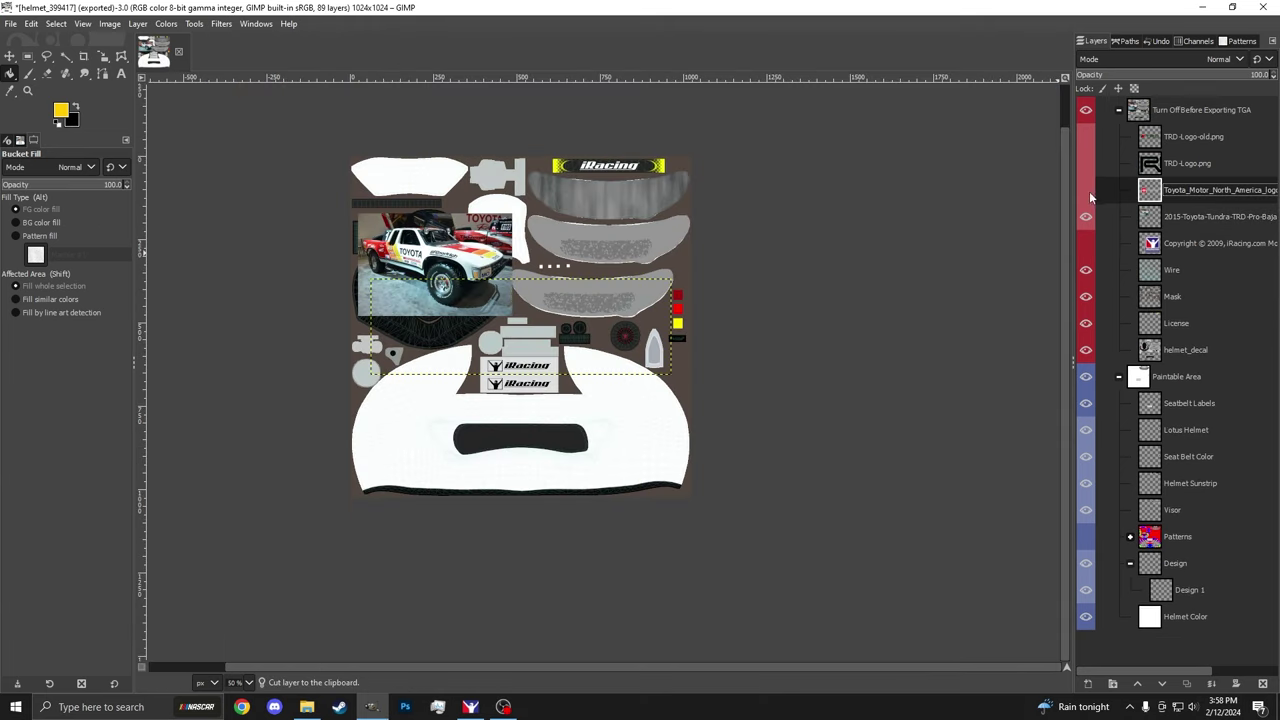
{"action": "left_click", "coordinate": [1086, 190]}
{"action": "key", "text": "plus"}
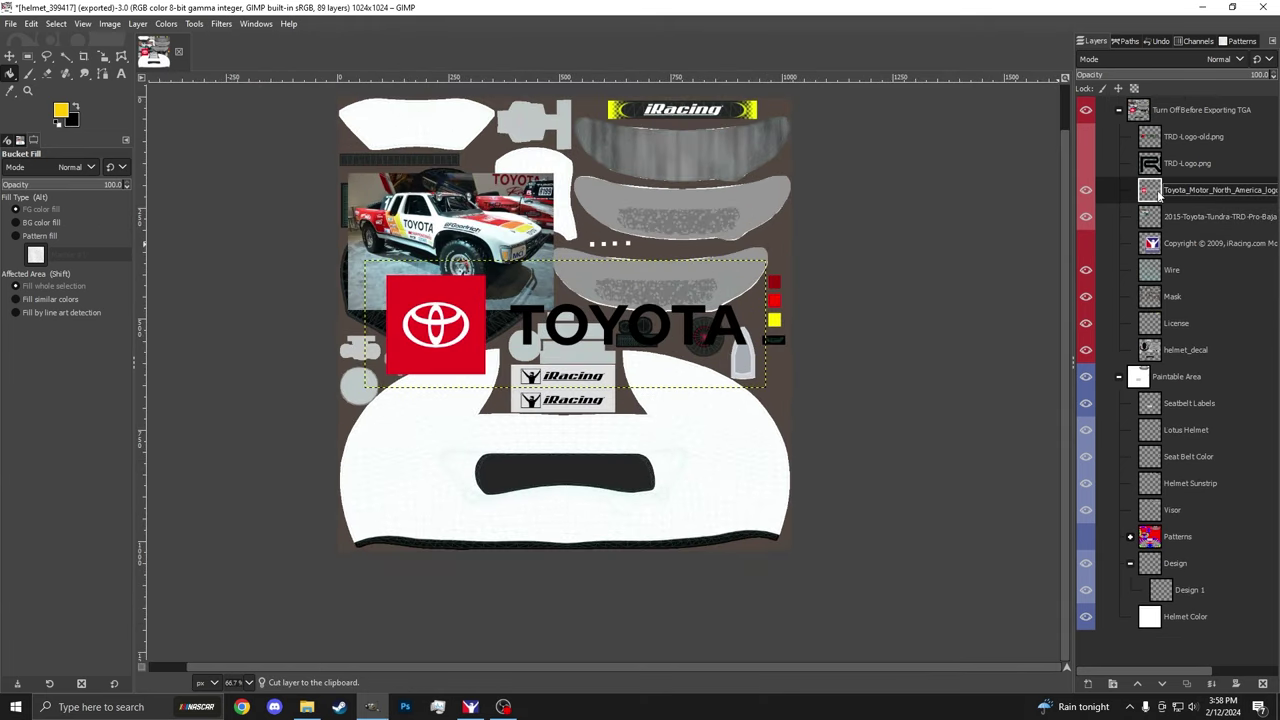
{"action": "left_click", "coordinate": [1086, 190]}
Step: Show the TRD-Logo.png layer and scale it down to 1024 × 576 px around its center
{"action": "left_click", "coordinate": [1086, 163]}
{"action": "left_click", "coordinate": [1165, 163]}
{"action": "key", "text": "shift+s"}
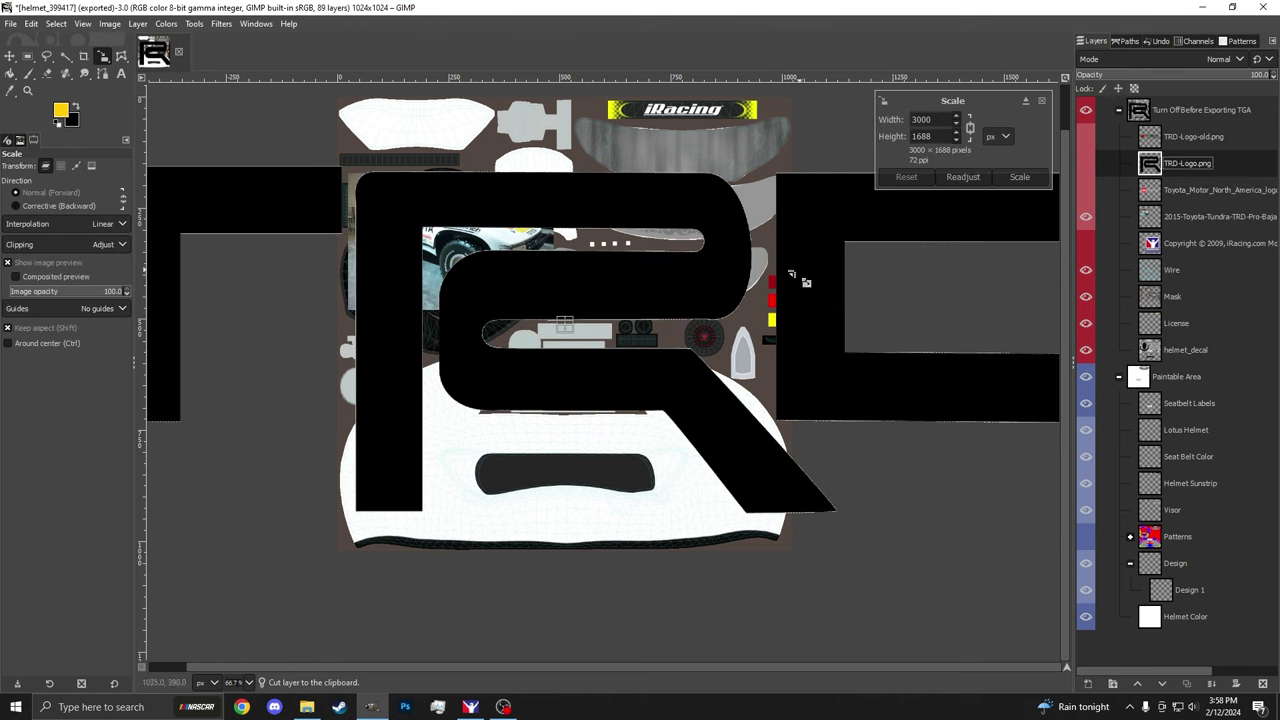
{"action": "scroll", "coordinate": [744, 284], "scroll_direction": "down", "scroll_amount": 2}
{"action": "left_click_drag", "start_coordinate": [347, 208], "coordinate": [820, 305]}
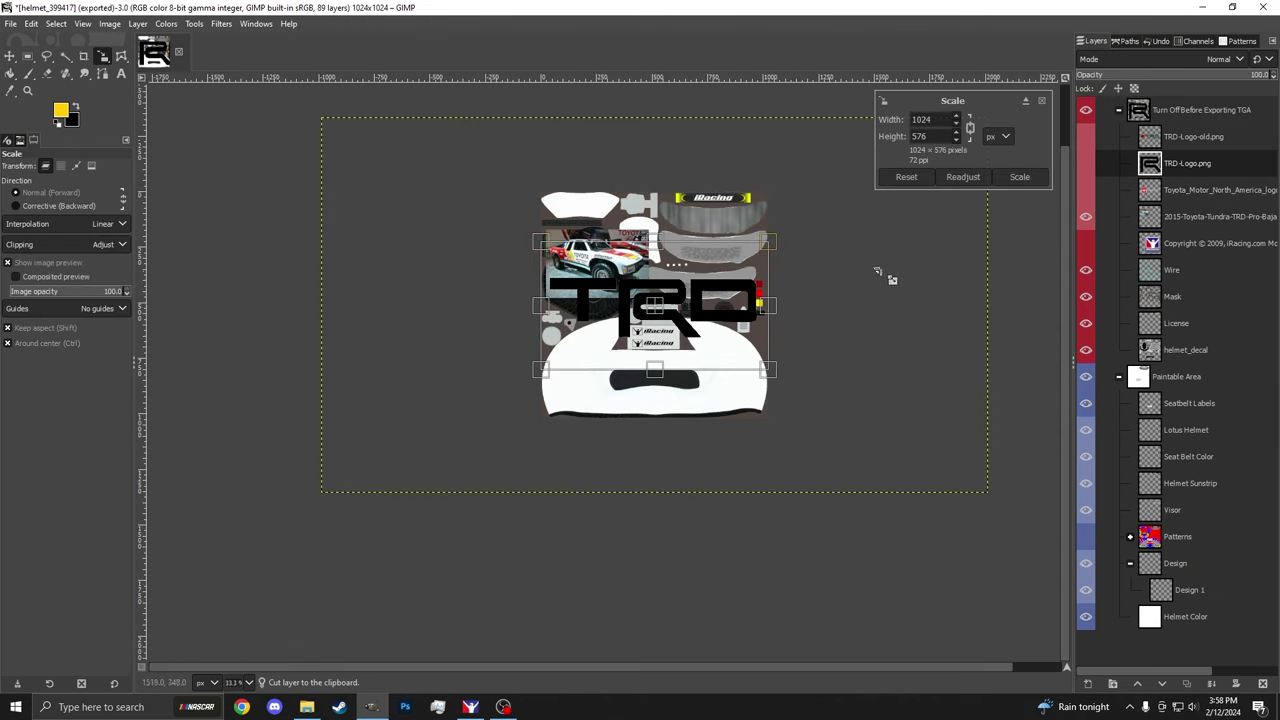
{"action": "left_click", "coordinate": [1019, 176]}
Step: Check the TRD-Logo-old layer, hide both TRD logo layers, and select the Toyota Tundra photo layer
{"action": "left_click", "coordinate": [1177, 138]}
{"action": "left_click", "coordinate": [1086, 136]}
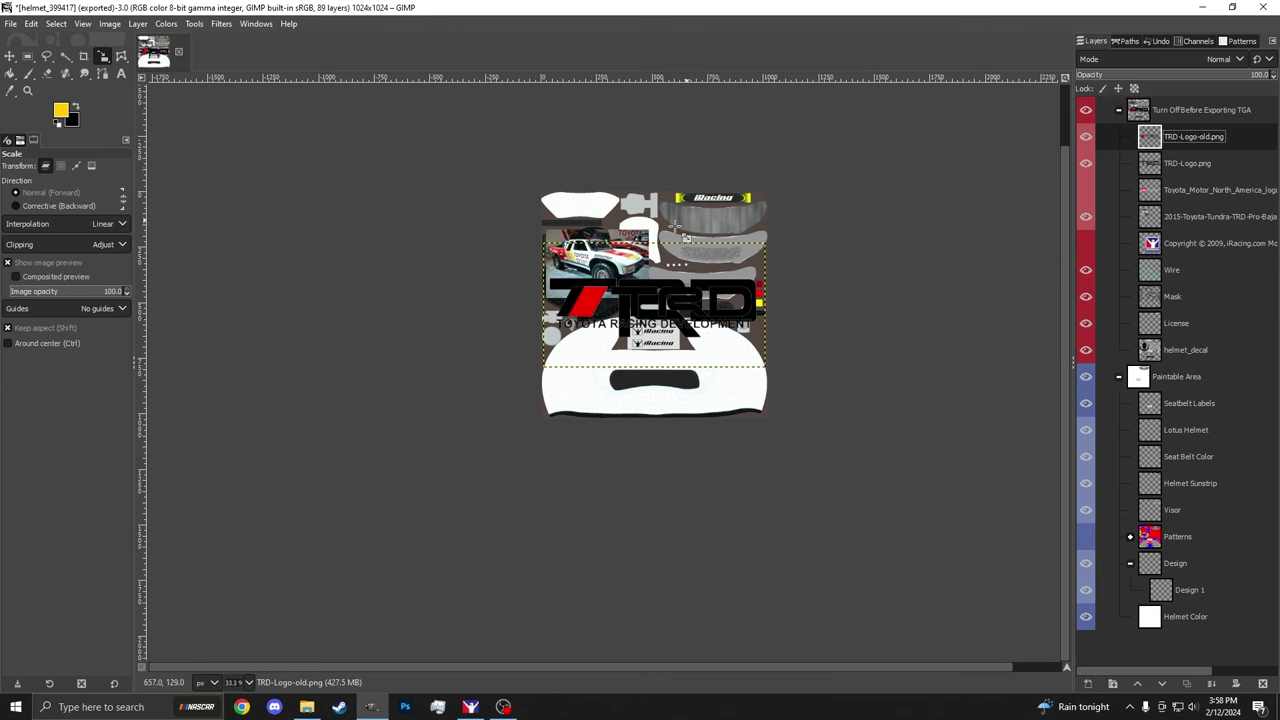
{"action": "key", "text": "plus"}
{"action": "left_click", "coordinate": [1086, 136]}
{"action": "left_click", "coordinate": [1086, 163]}
{"action": "left_click", "coordinate": [1200, 216]}
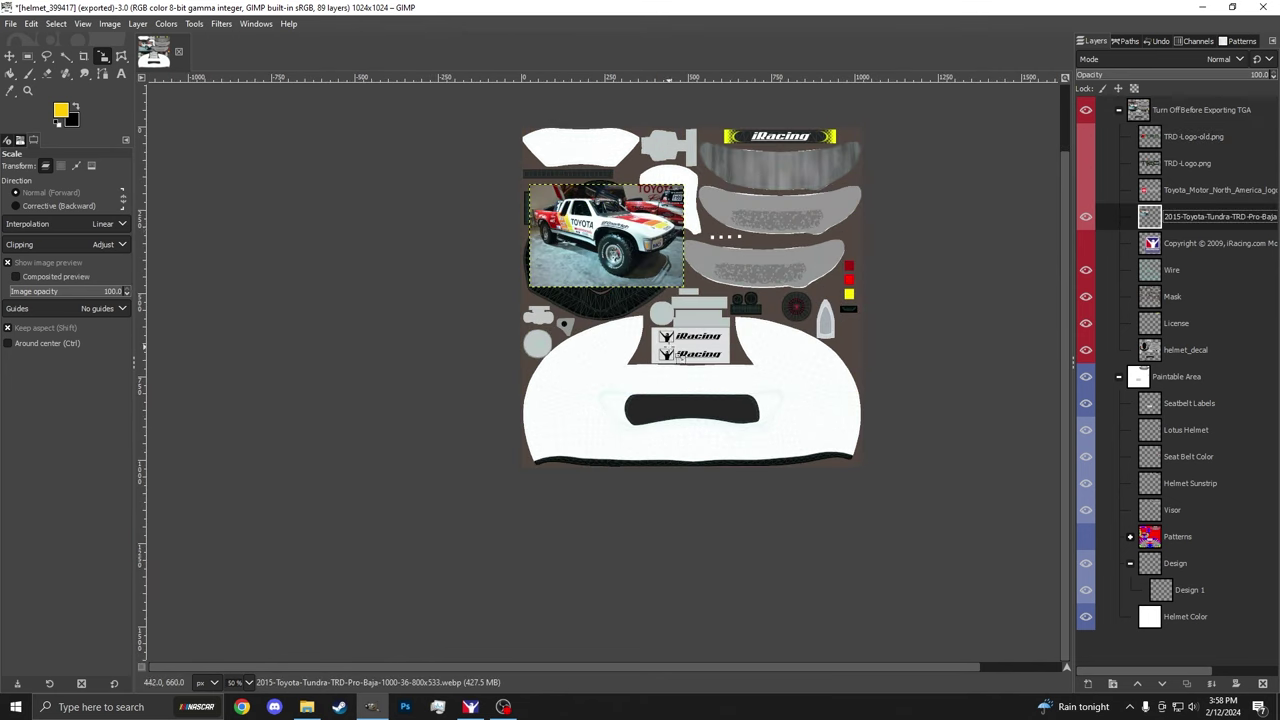
Step: On the Design 1 layer, select a rectangle over nearly the whole left half of the helmet and fill it with yellow
{"action": "key", "text": "plus"}
{"action": "key", "text": "2"}
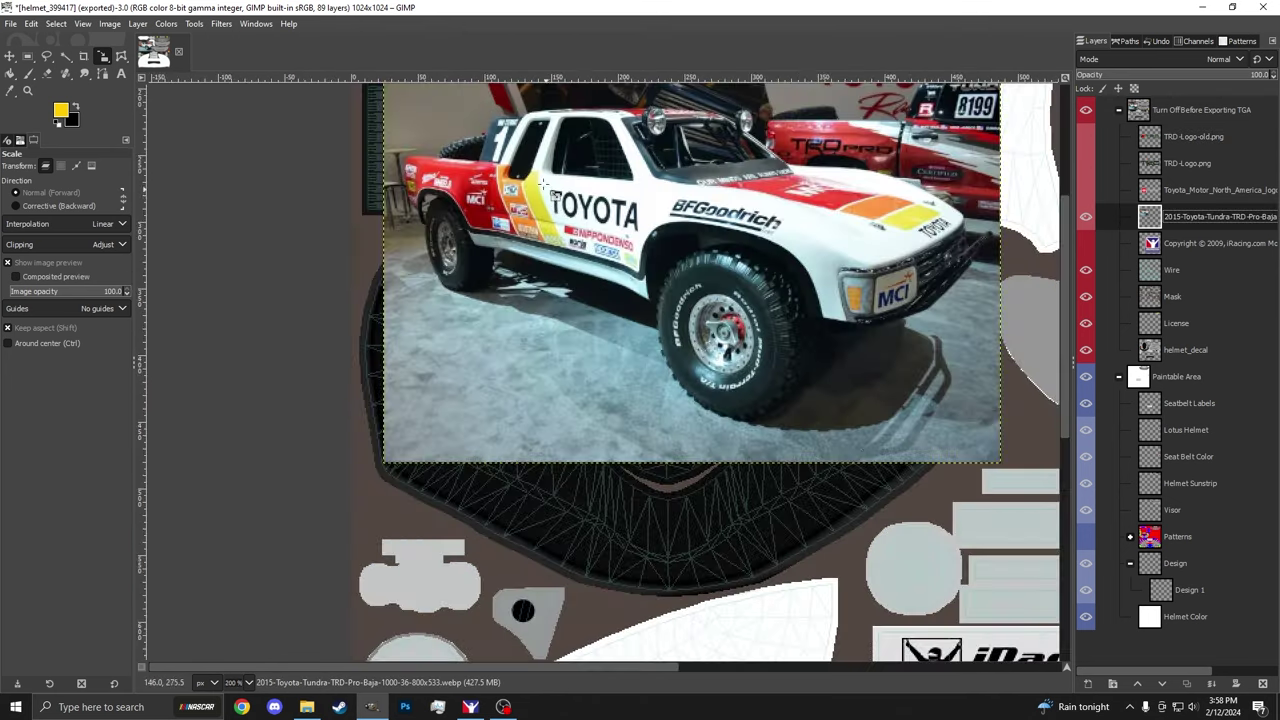
{"action": "key", "text": "grave"}
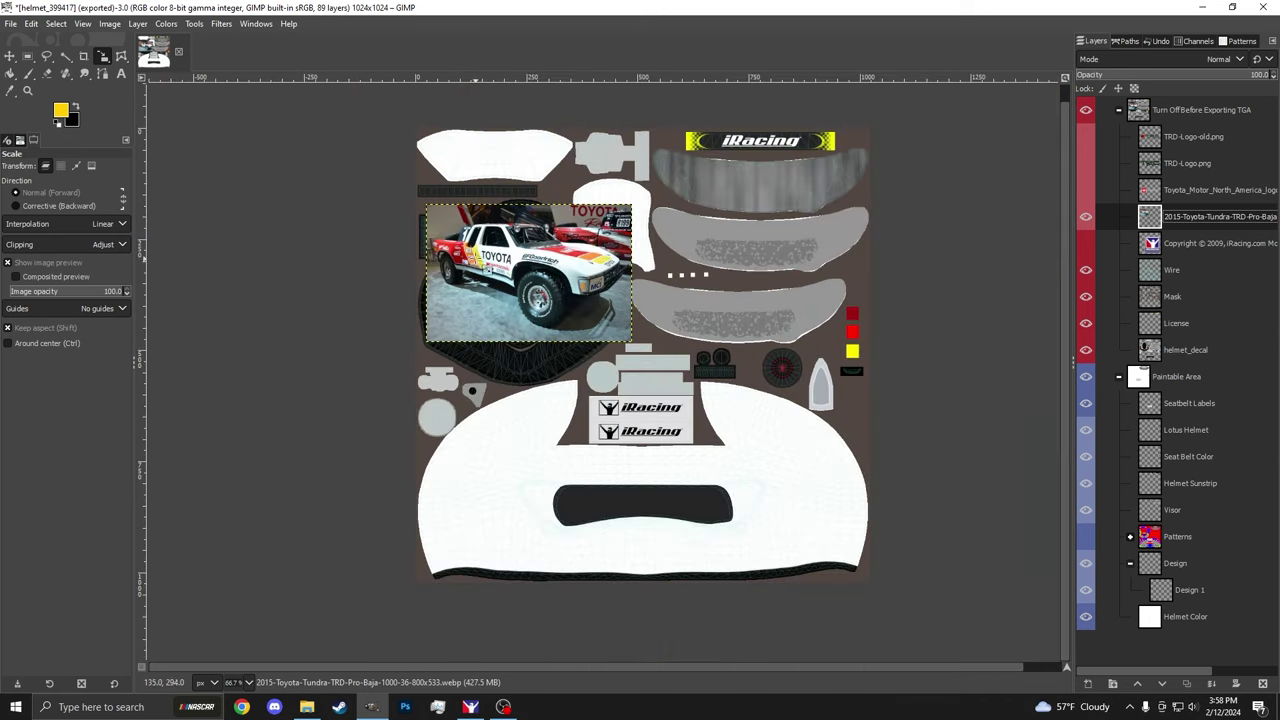
{"action": "key", "text": "1"}
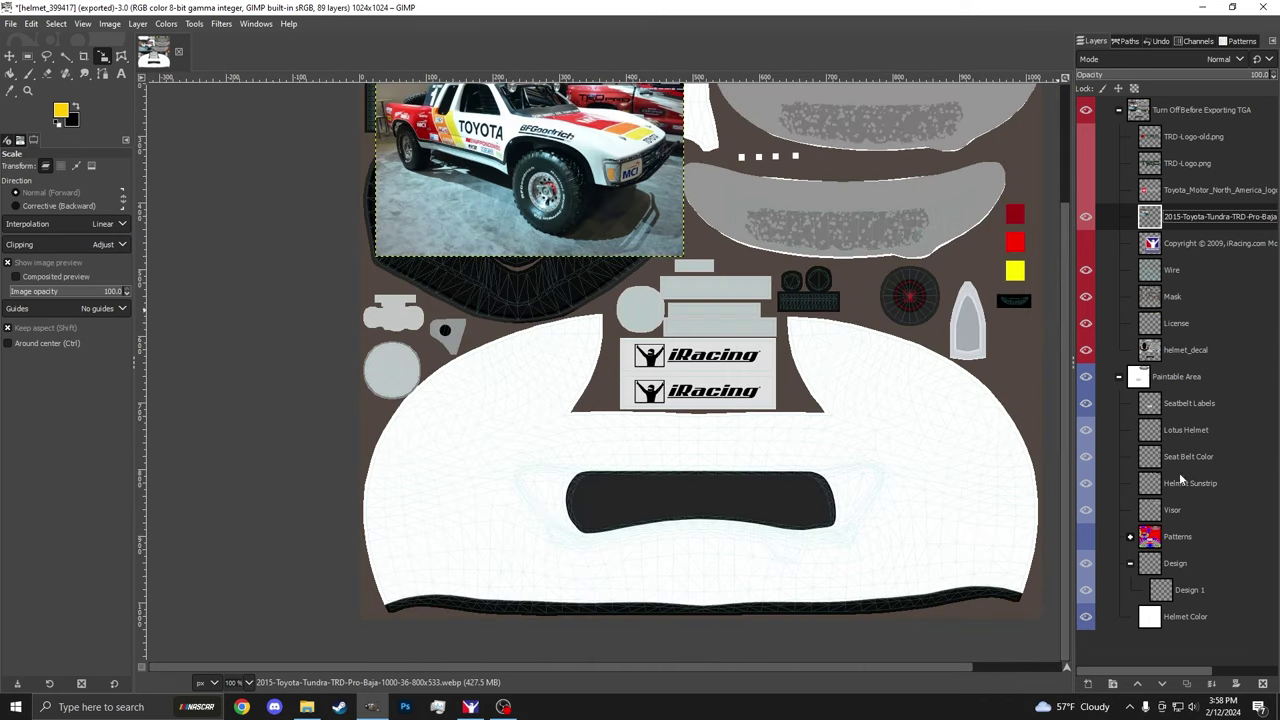
{"action": "left_click", "coordinate": [1180, 592]}
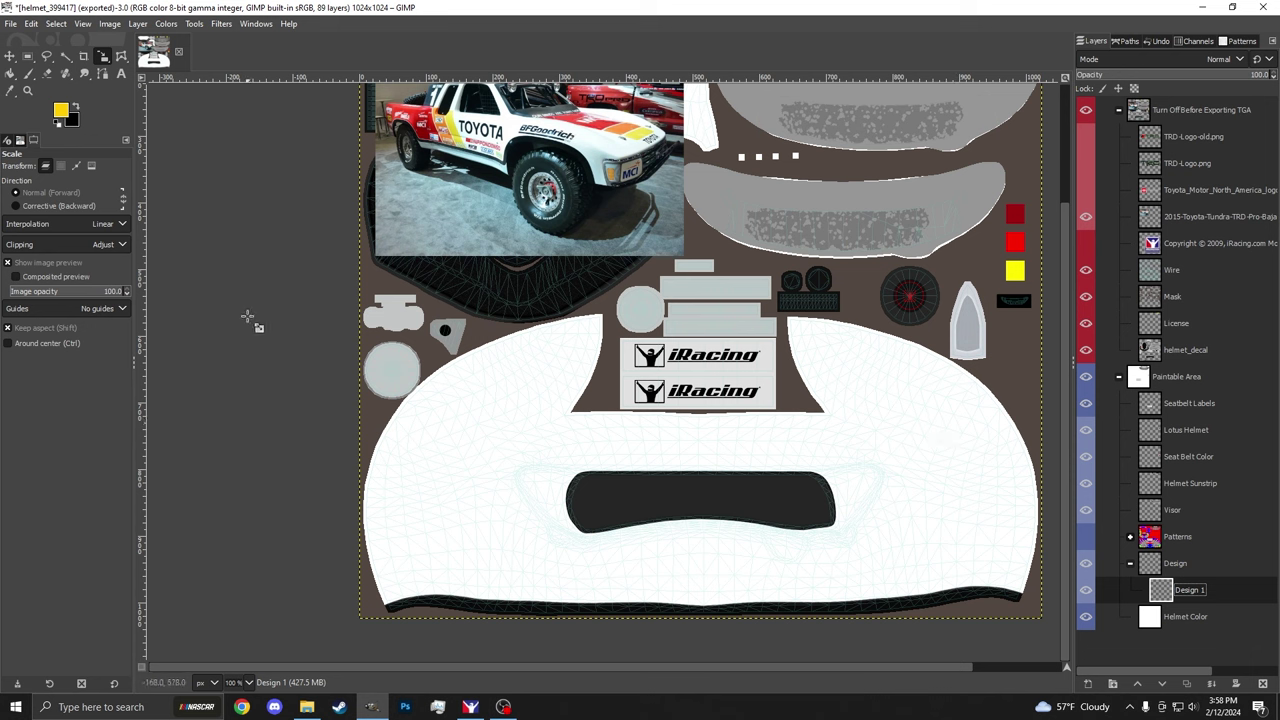
{"action": "left_click", "coordinate": [29, 57]}
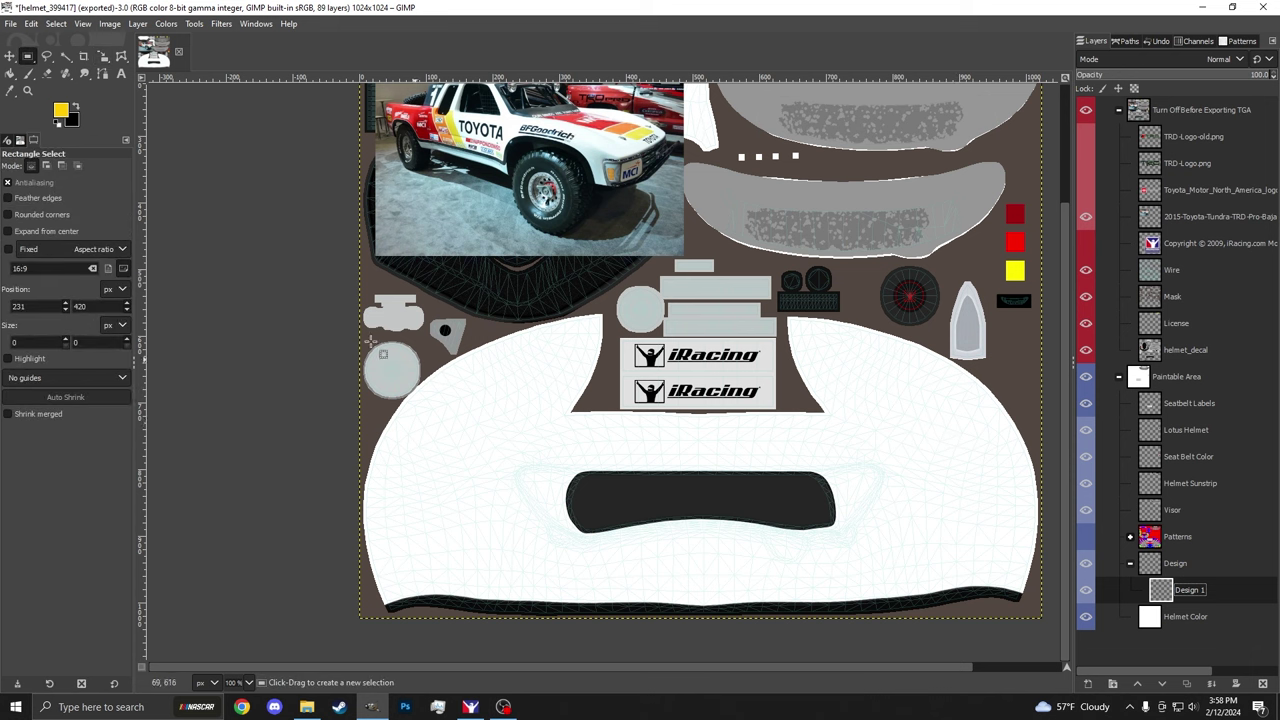
{"action": "left_click_drag", "start_coordinate": [318, 203], "coordinate": [658, 653]}
{"action": "key", "text": "shift+b"}
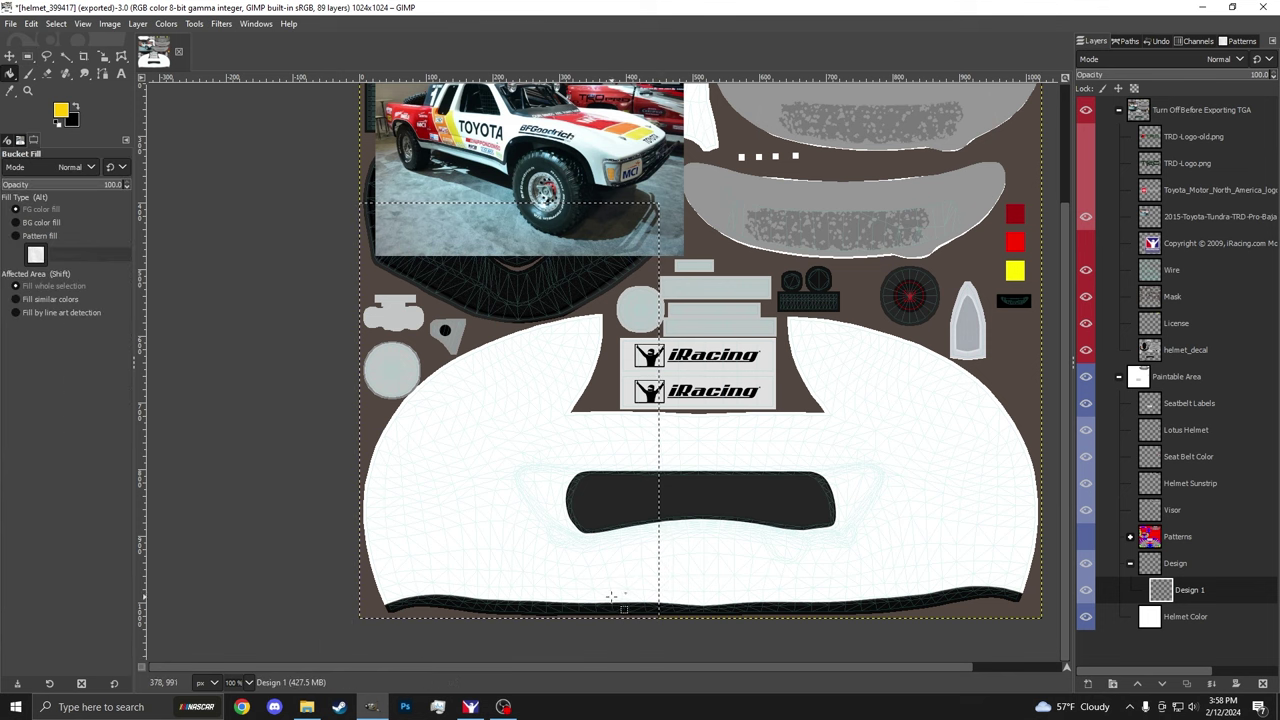
{"action": "left_click", "coordinate": [513, 343]}
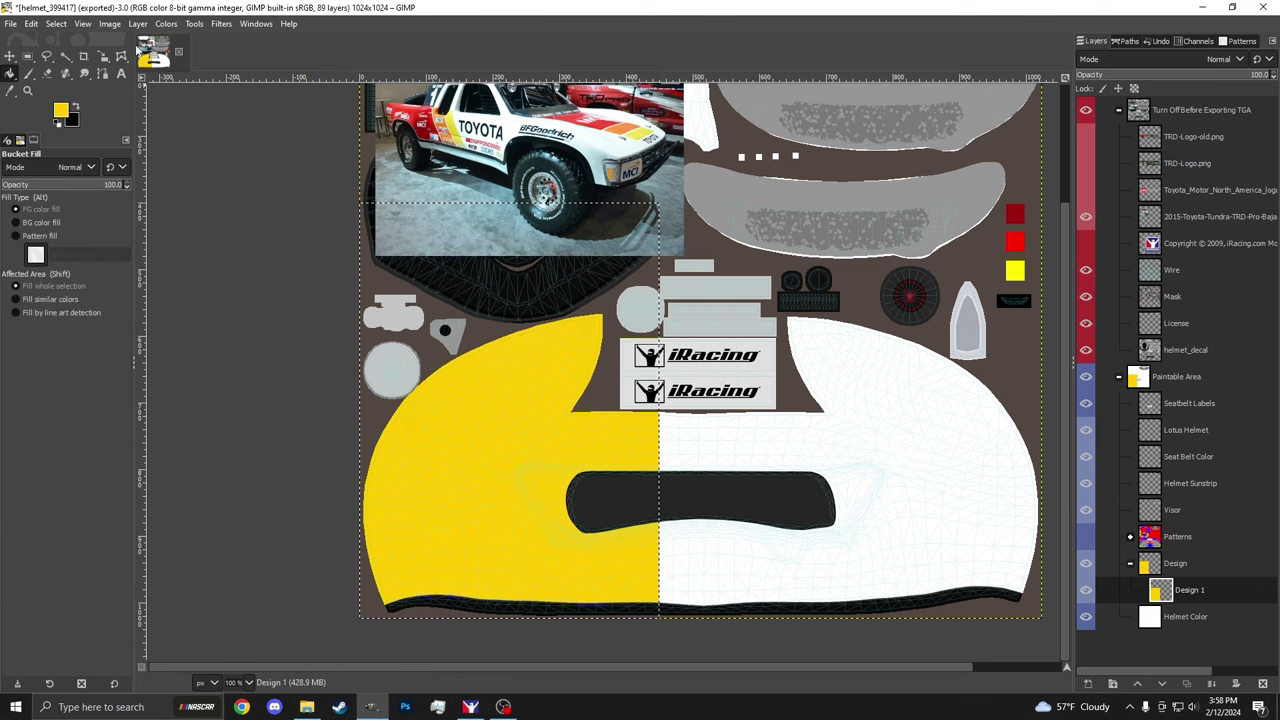
Step: Crop the Design 1 layer to its content and clear the selection
{"action": "left_click", "coordinate": [137, 23]}
{"action": "left_click", "coordinate": [210, 263]}
{"action": "key", "text": "ctrl+shift+a"}
{"action": "key", "text": "m"}
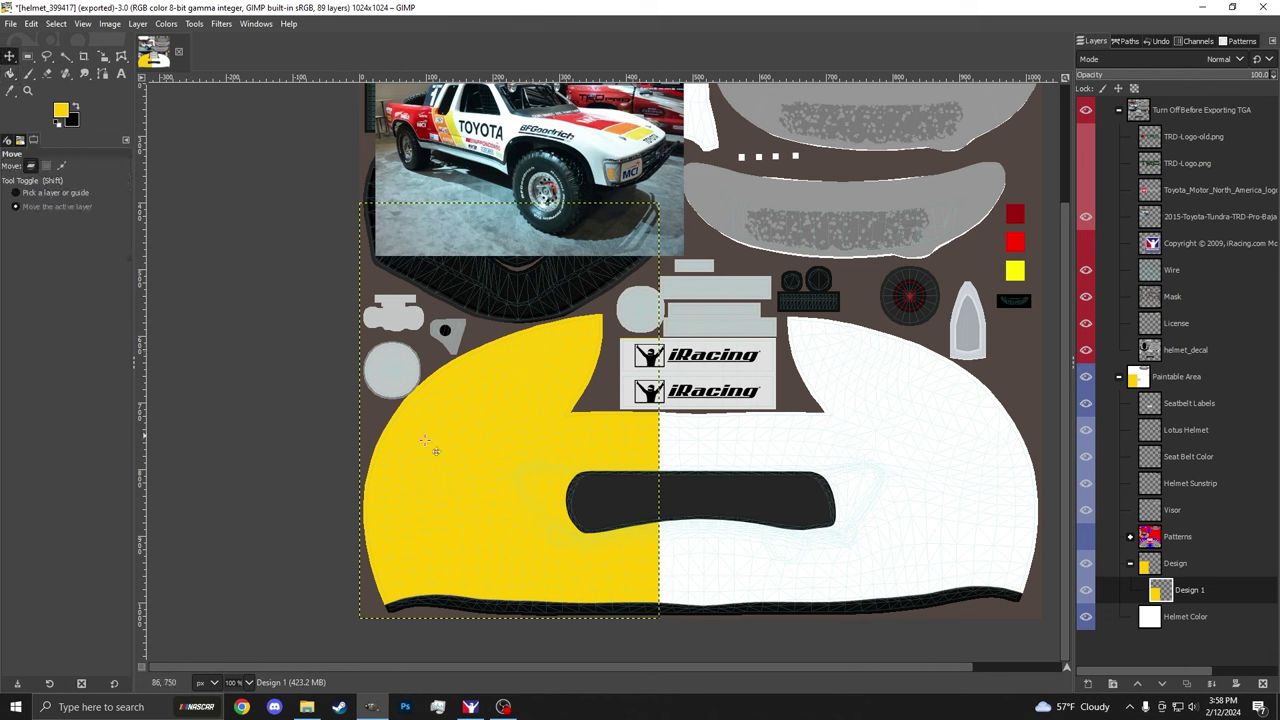
Step: Shear the yellow block horizontally into a slant and move it over the left side of the helmet
{"action": "left_click_drag", "start_coordinate": [543, 427], "coordinate": [668, 382]}
{"action": "key", "text": "shift"}
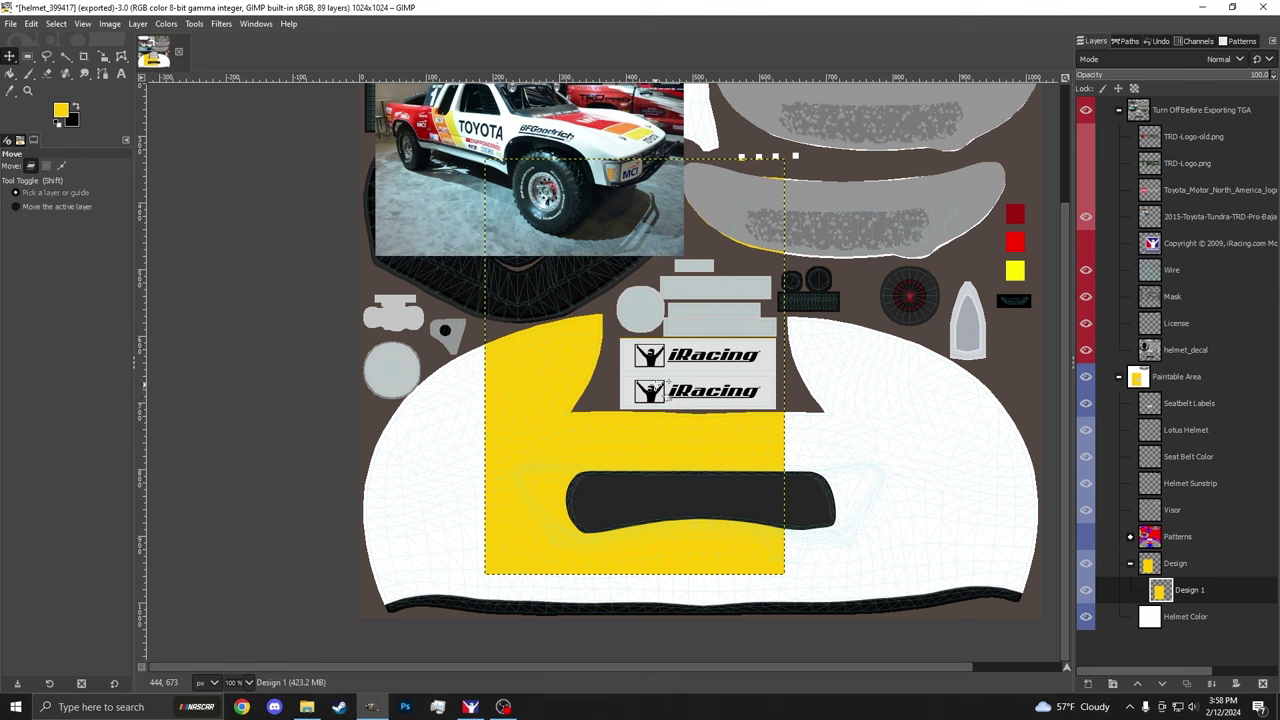
{"action": "key", "text": "shift+h"}
{"action": "left_click", "coordinate": [668, 382]}
{"action": "left_click_drag", "start_coordinate": [723, 171], "coordinate": [571, 180]}
{"action": "left_click", "coordinate": [1019, 152]}
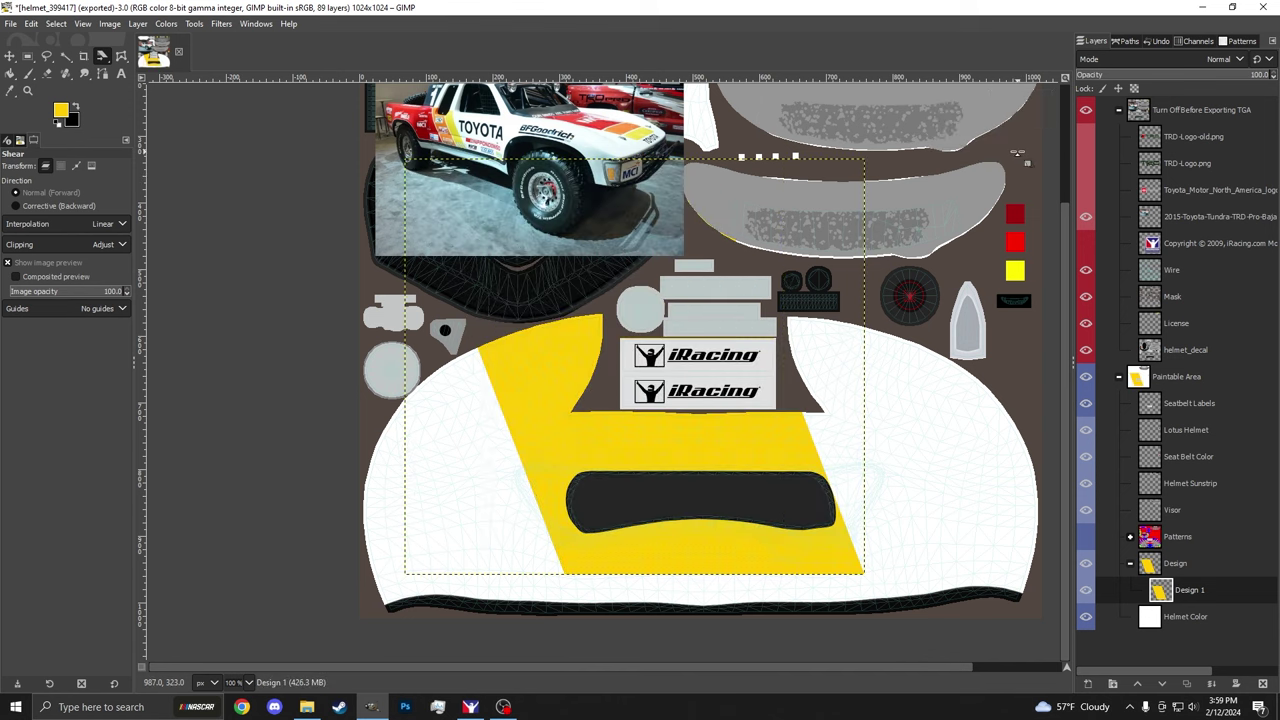
{"action": "key", "text": "m"}
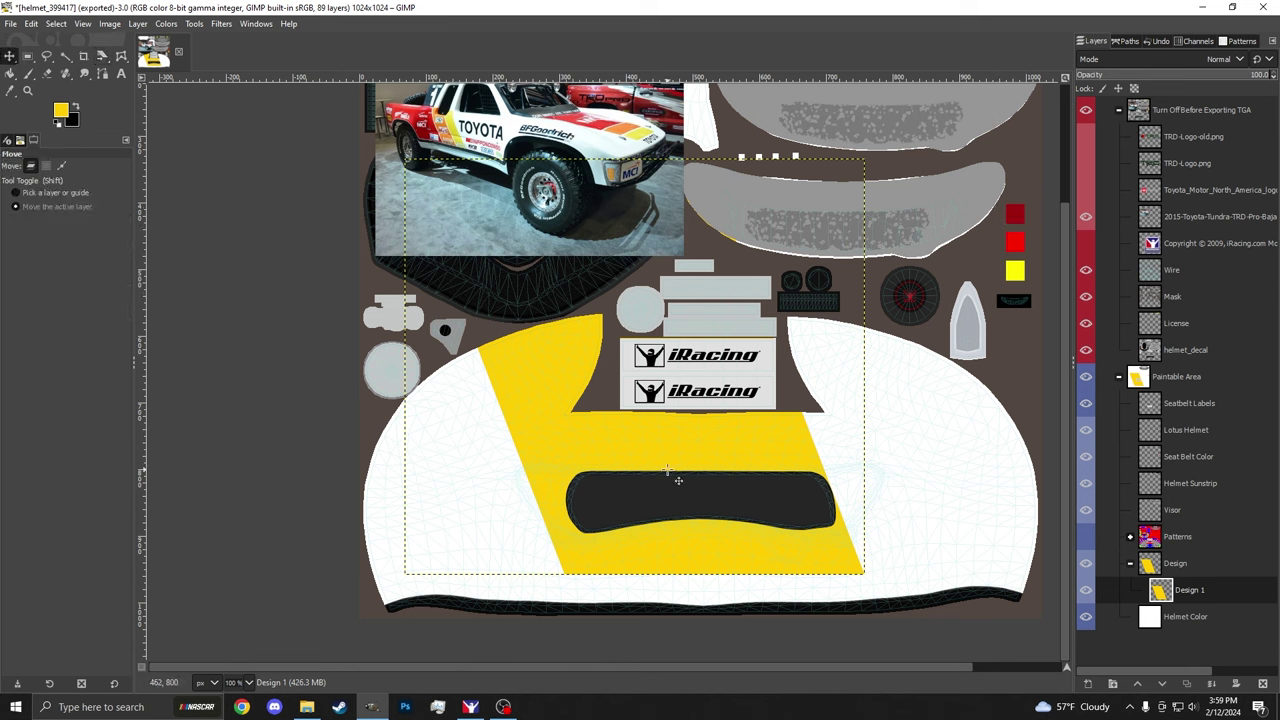
{"action": "left_click_drag", "start_coordinate": [689, 416], "coordinate": [447, 518]}
Step: Duplicate the Design 1 layer and lock the alpha channel of the copy
{"action": "right_click", "coordinate": [1165, 585]}
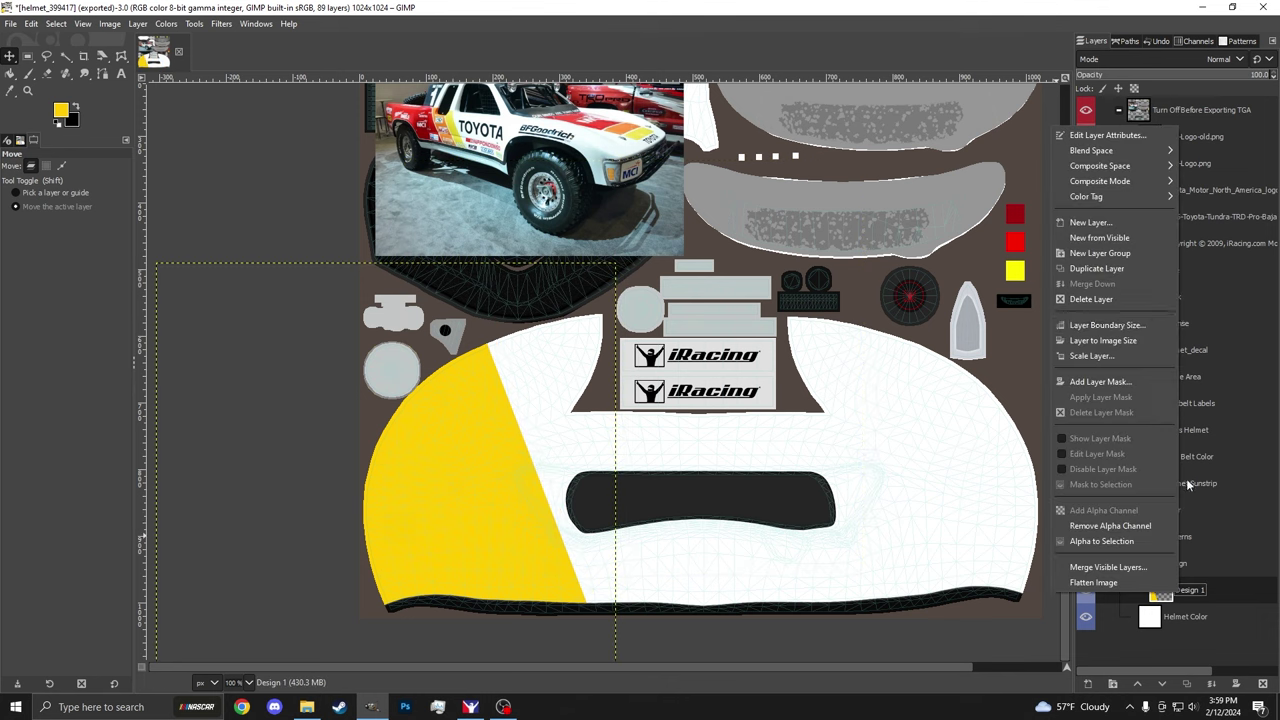
{"action": "left_click", "coordinate": [1115, 272]}
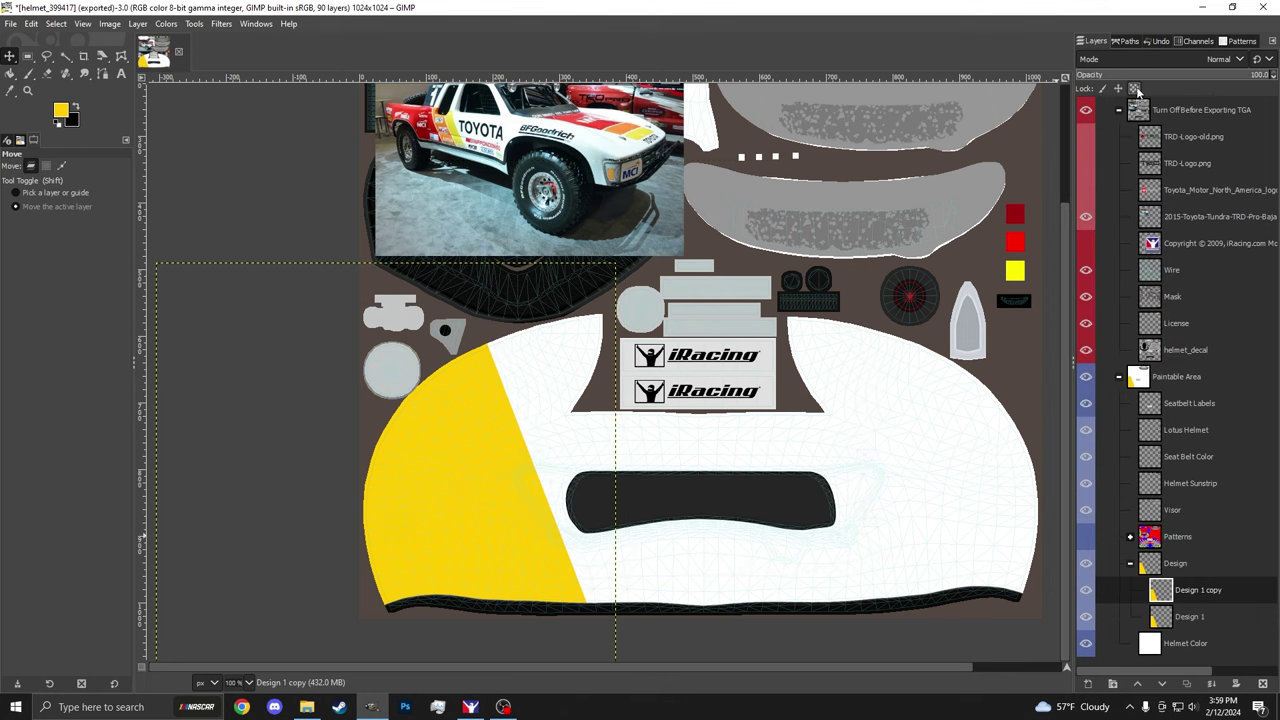
{"action": "left_click", "coordinate": [1135, 89]}
Step: Fill the Design 1 copy with white and shift it about 59 px left to leave a slanted yellow stripe
{"action": "left_click", "coordinate": [55, 122]}
{"action": "key", "text": "x"}
{"action": "key", "text": "shift+b"}
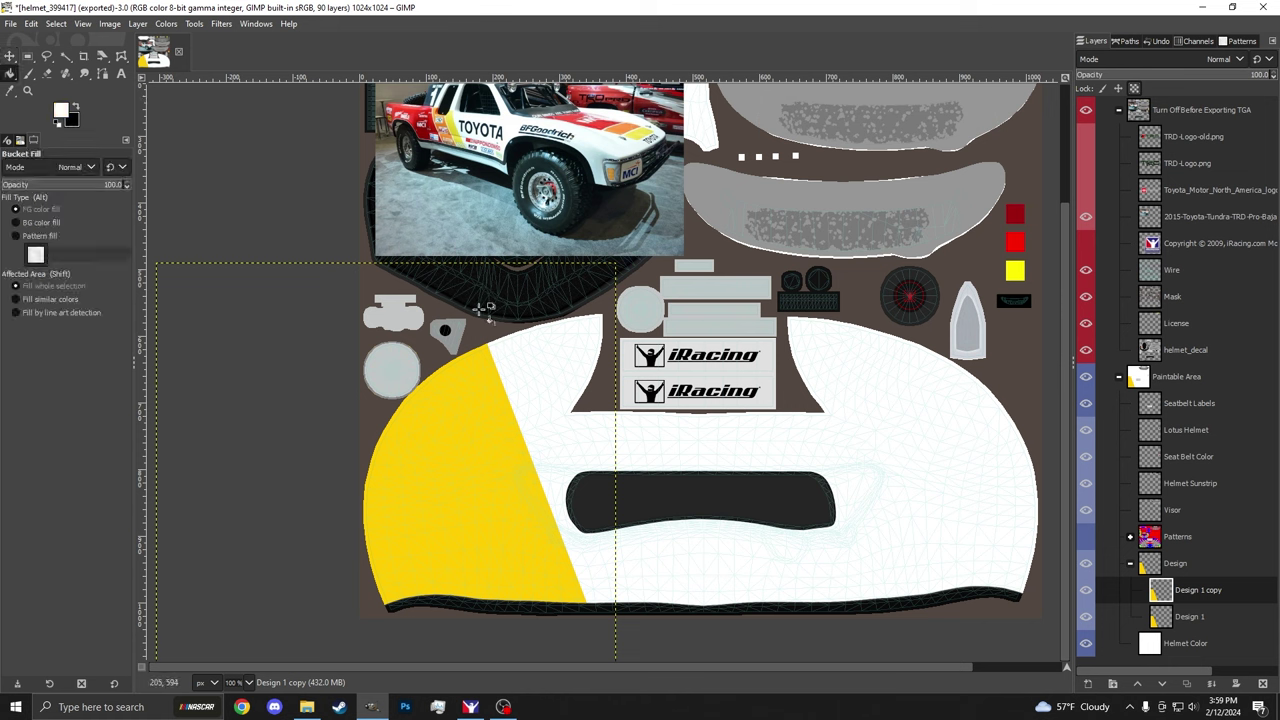
{"action": "left_click", "coordinate": [487, 438]}
{"action": "key", "text": "m"}
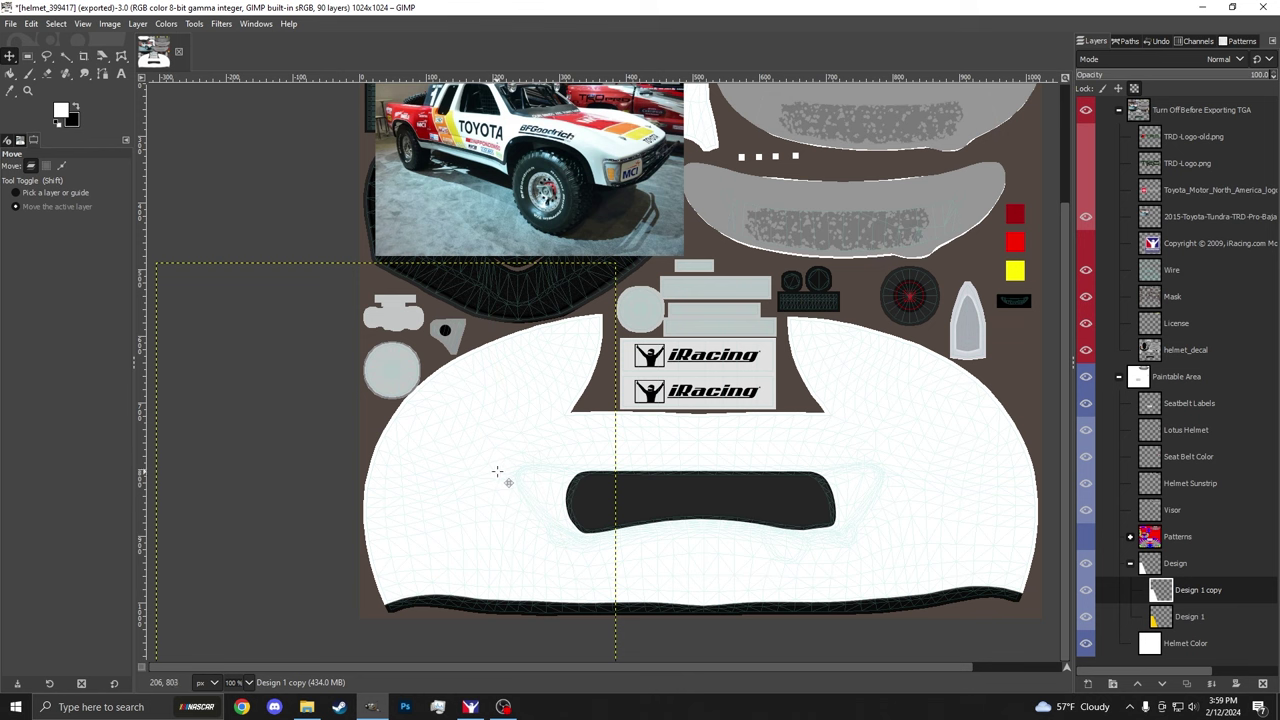
{"action": "left_click_drag", "start_coordinate": [501, 476], "coordinate": [461, 476]}
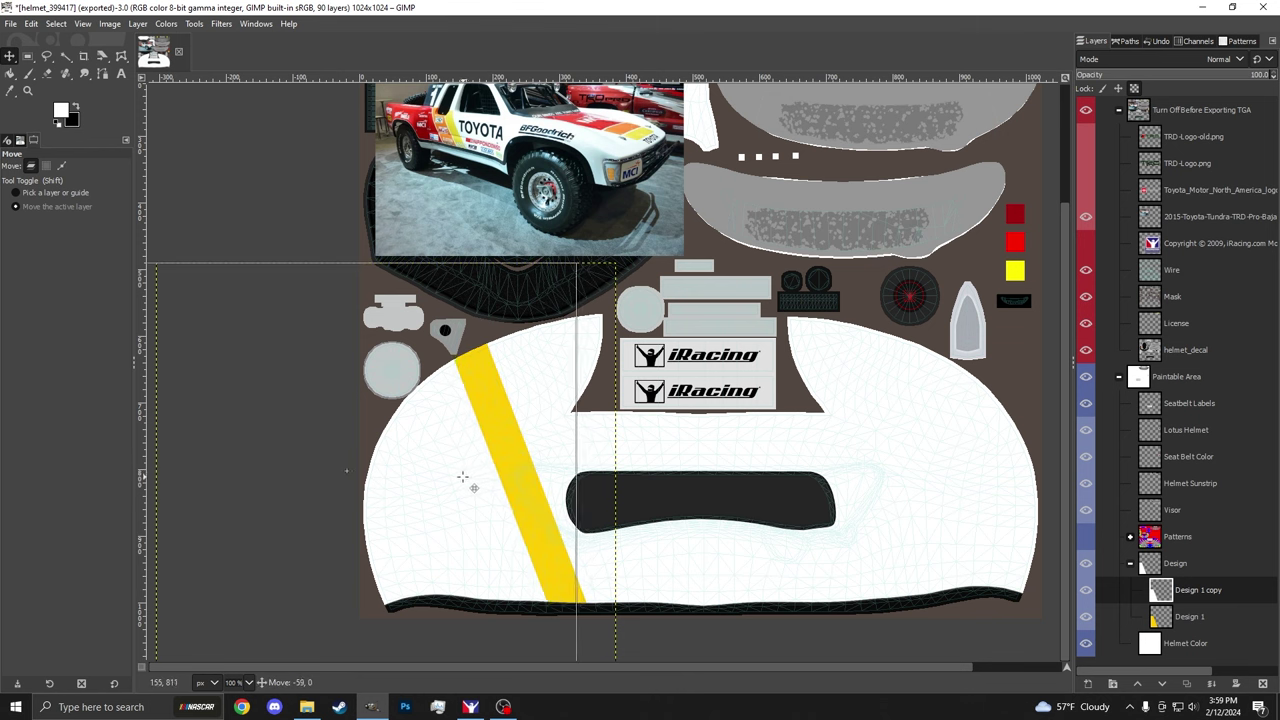
Step: Duplicate the Design 1 copy layer, fill the duplicate with orange and nudge it left to leave a thin white line beside the yellow stripe
{"action": "right_click", "coordinate": [1195, 590]}
{"action": "left_click", "coordinate": [1150, 266]}
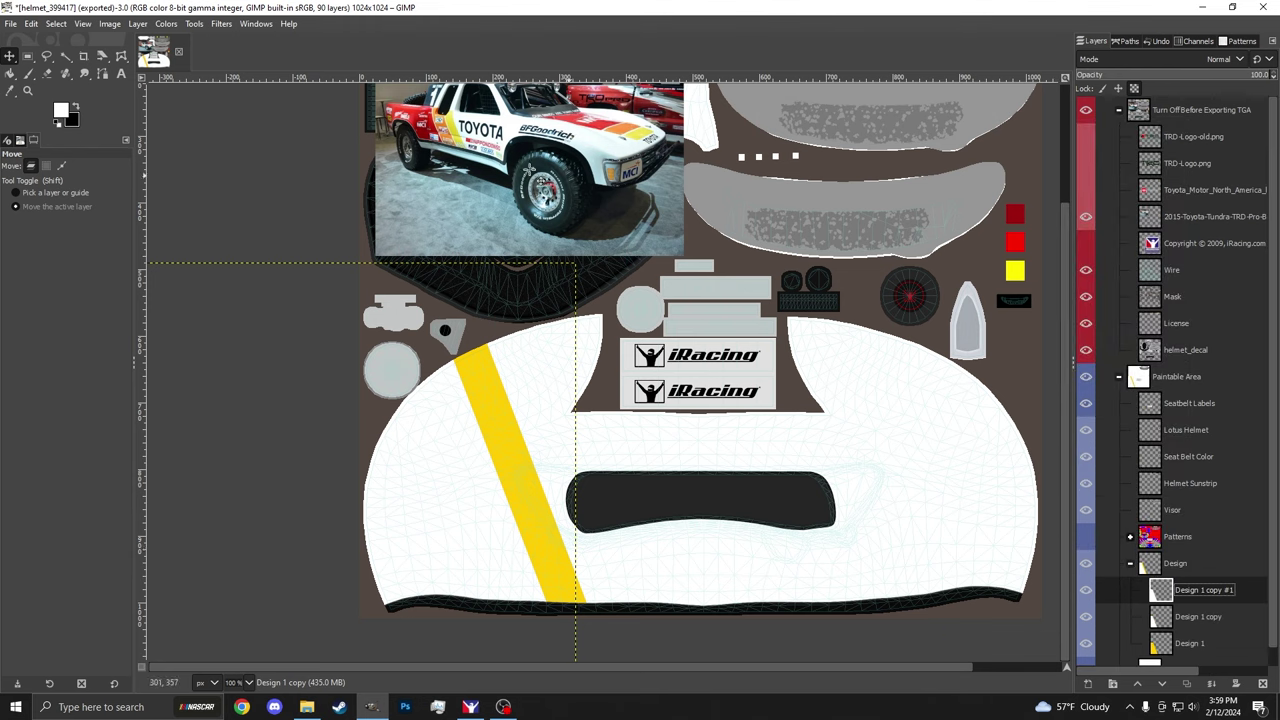
{"action": "left_click", "coordinate": [61, 113]}
{"action": "left_click", "coordinate": [497, 270]}
{"action": "left_click", "coordinate": [455, 316]}
{"action": "key", "text": "shift+b"}
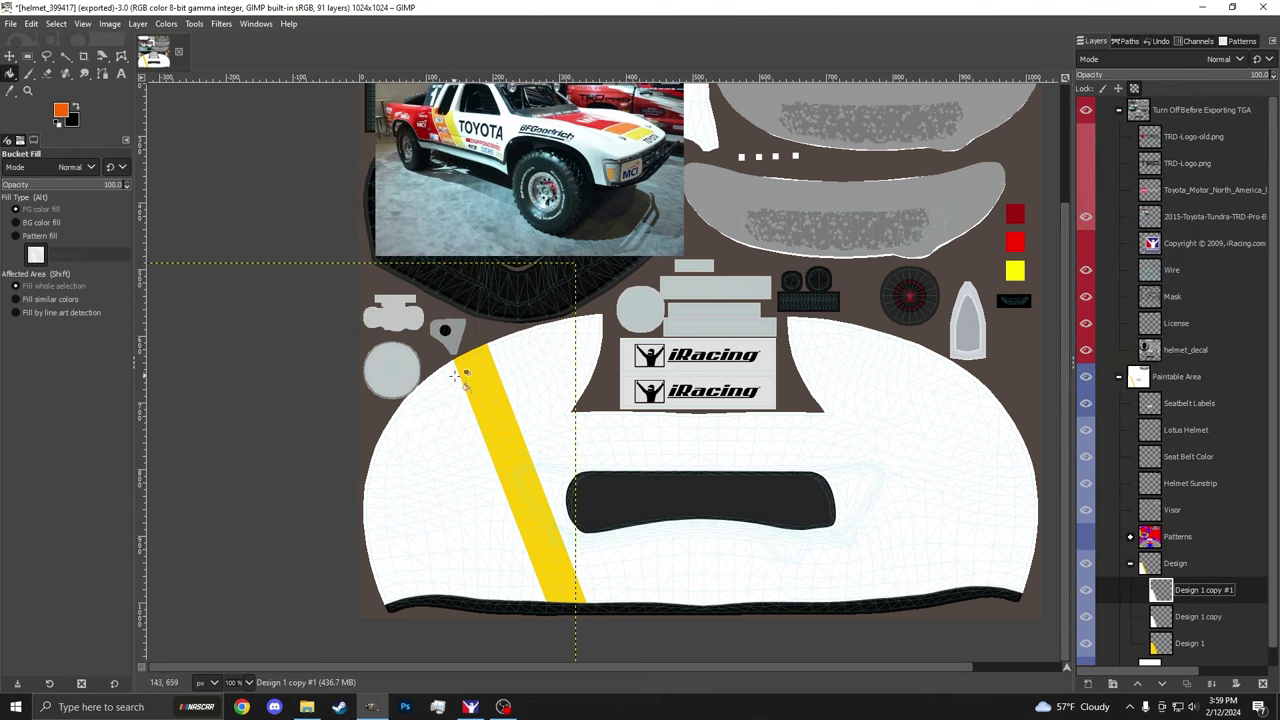
{"action": "left_click", "coordinate": [452, 432]}
{"action": "key", "text": "m"}
{"action": "key", "text": "Left"}
{"action": "key", "text": "Left"}
{"action": "key", "text": "Left"}
{"action": "key", "text": "Left"}
{"action": "key", "text": "Left"}
{"action": "key", "text": "Left"}
{"action": "key", "text": "Left"}
{"action": "key", "text": "Left"}
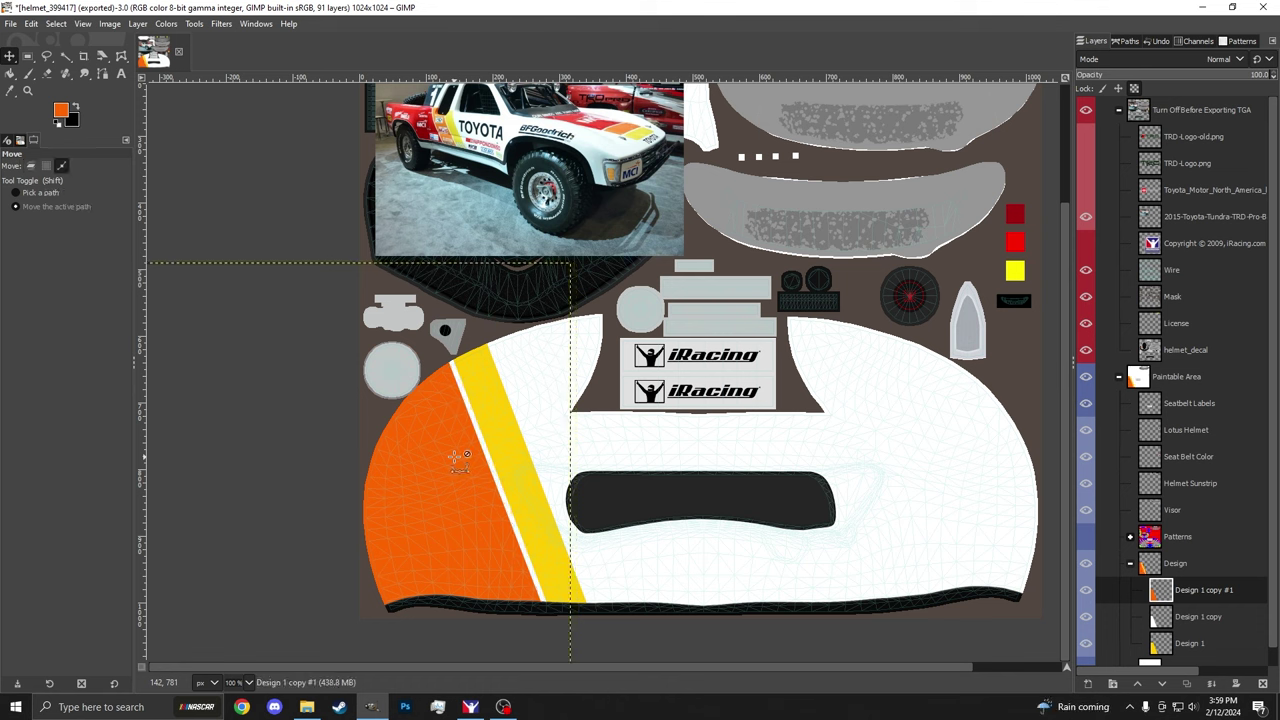
Step: Duplicate the orange layer, fill the duplicate with white and shift it left to leave a slanted orange stripe
{"action": "right_click", "coordinate": [1200, 596]}
{"action": "left_click", "coordinate": [1119, 267]}
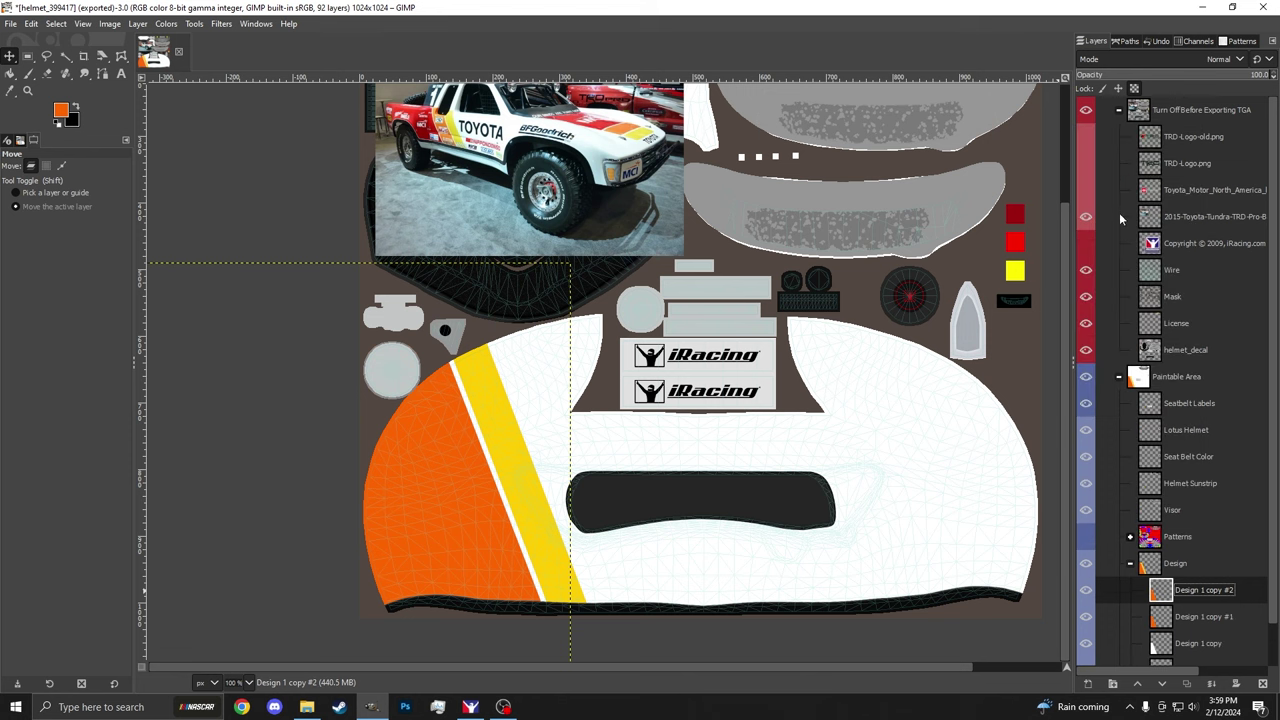
{"action": "key", "text": "shift+b"}
{"action": "key", "text": "x"}
{"action": "left_click", "coordinate": [383, 410]}
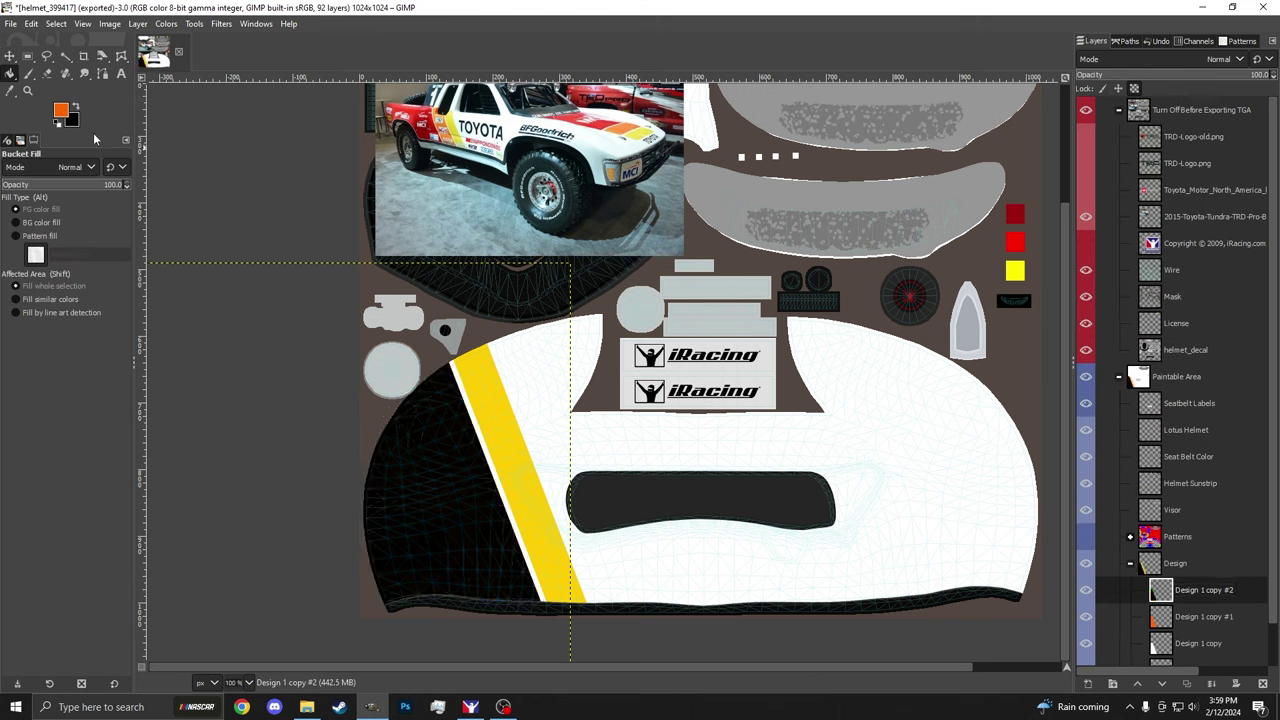
{"action": "key", "text": "d"}
{"action": "key", "text": "x"}
{"action": "left_click", "coordinate": [459, 450]}
{"action": "key", "text": "m"}
{"action": "left_click_drag", "start_coordinate": [473, 467], "coordinate": [437, 470]}
Step: Duplicate the top white layer, fill the duplicate with red and nudge it left to leave a thin white line beside the orange stripe
{"action": "key", "text": "ctrl+shift+d"}
{"action": "left_click", "coordinate": [64, 115]}
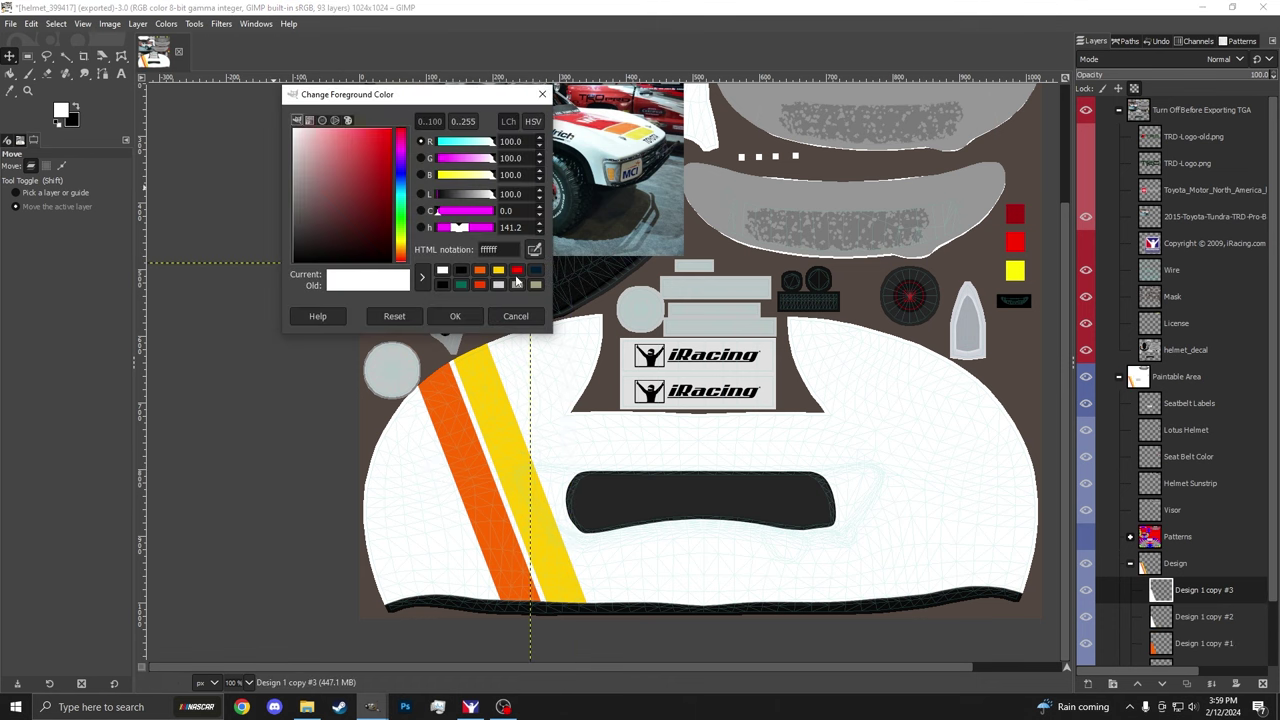
{"action": "left_click", "coordinate": [516, 271]}
{"action": "left_click", "coordinate": [455, 316]}
{"action": "key", "text": "shift+b"}
{"action": "left_click", "coordinate": [424, 430]}
{"action": "key", "text": "m"}
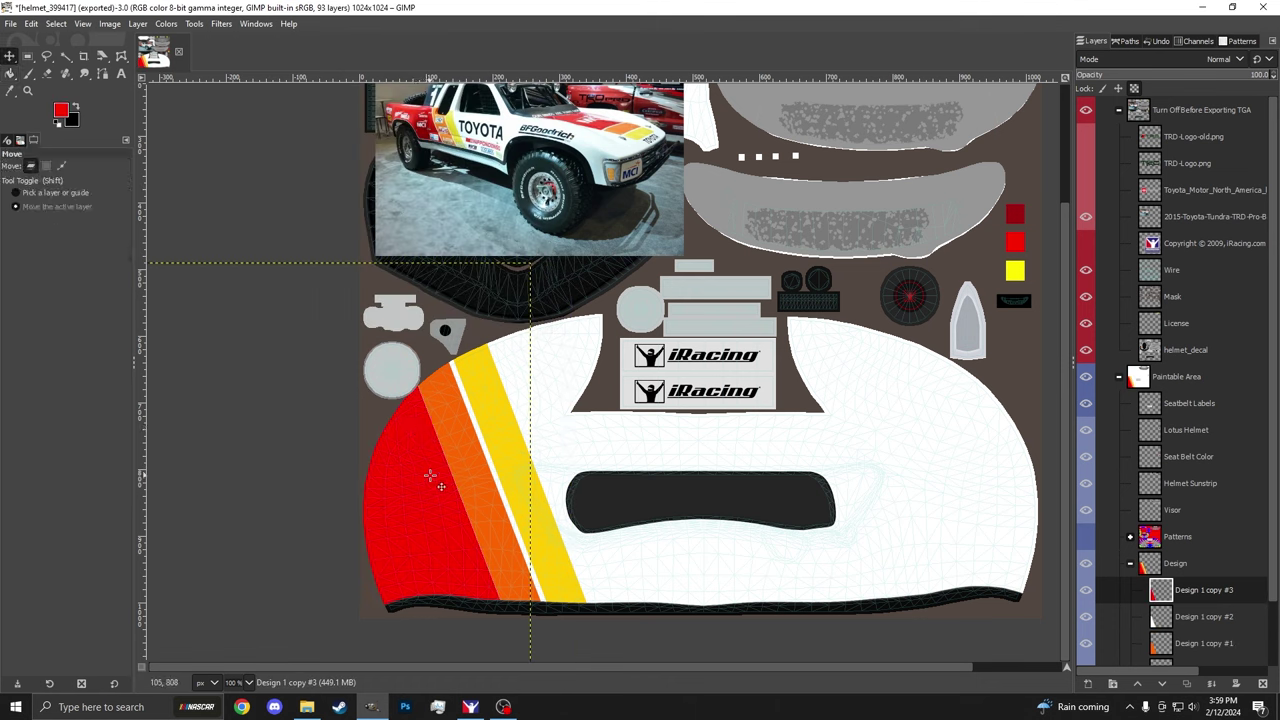
{"action": "left_click_drag", "start_coordinate": [441, 486], "coordinate": [436, 487]}
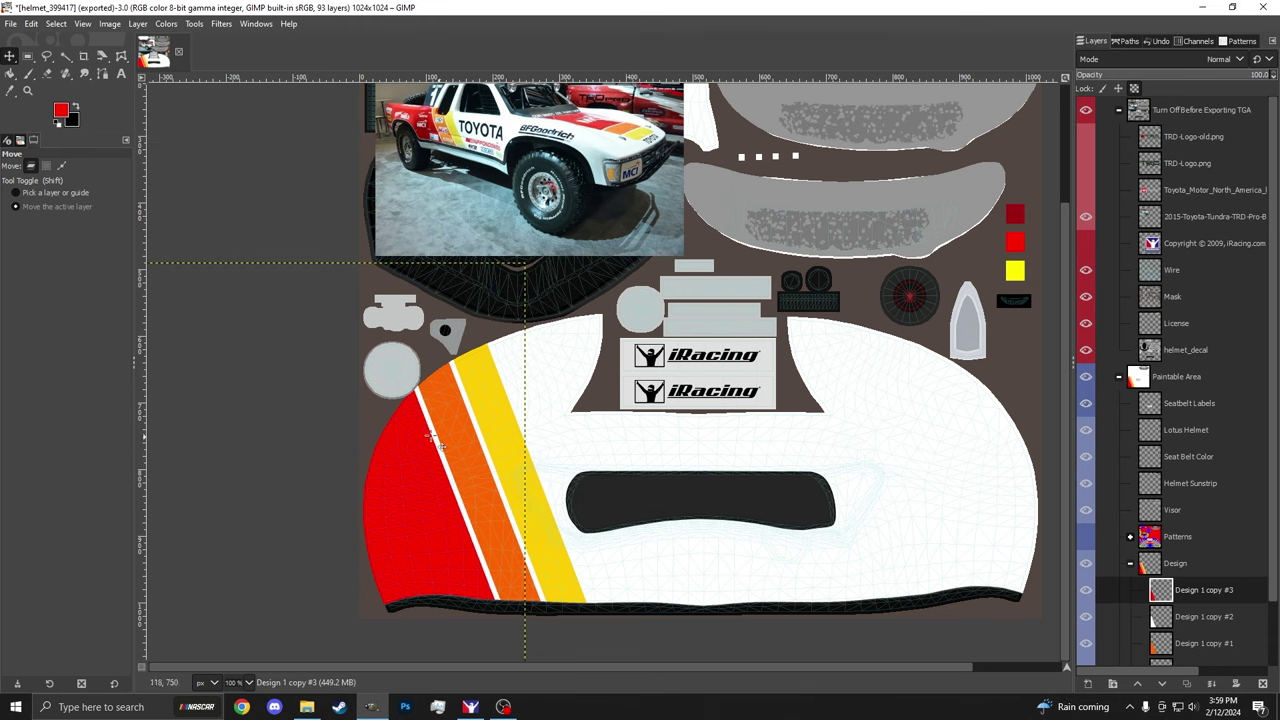
Step: Collapse and hide the Turn Off Before Exporting TGA group, then switch to iRacing and inspect the striped side of the helmet preview
{"action": "scroll", "coordinate": [392, 434], "scroll_direction": "down", "scroll_amount": 1}
{"action": "scroll", "coordinate": [478, 443], "scroll_direction": "up", "scroll_amount": 1}
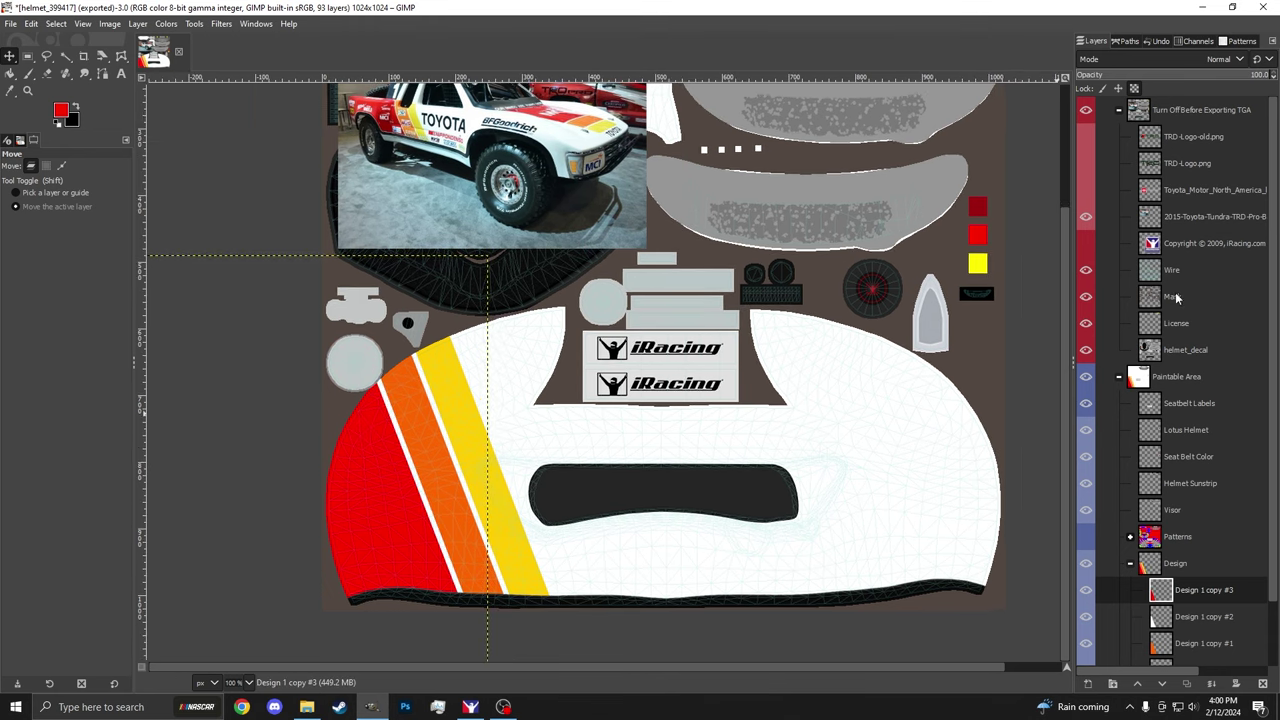
{"action": "left_click", "coordinate": [1118, 110]}
{"action": "left_click", "coordinate": [1086, 110]}
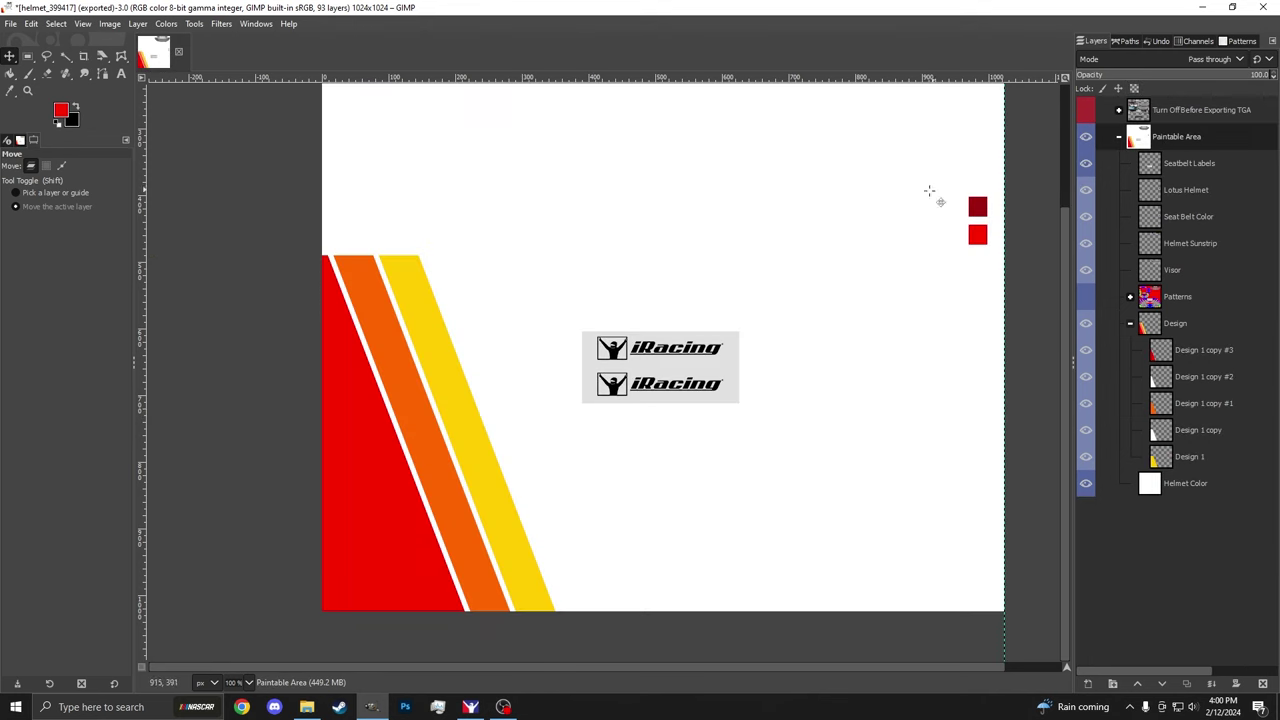
{"action": "left_click", "coordinate": [470, 706]}
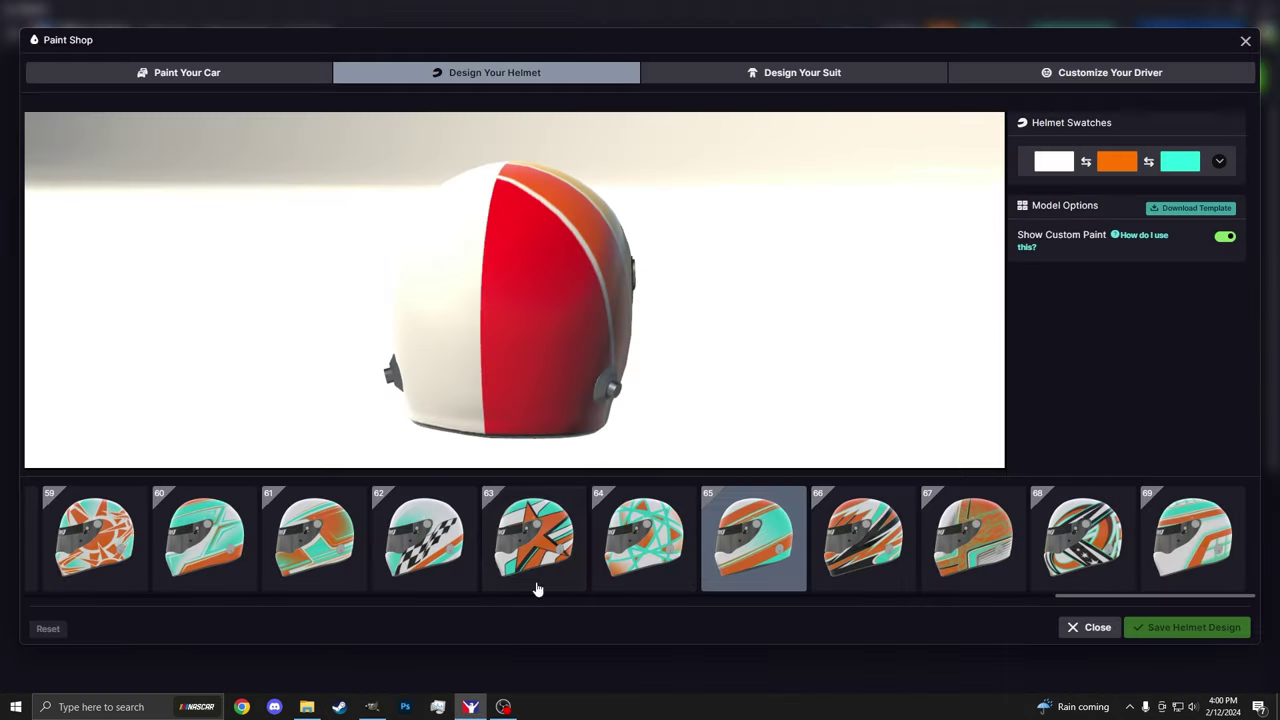
{"action": "left_click_drag", "start_coordinate": [572, 354], "coordinate": [673, 297]}
{"action": "left_click_drag", "start_coordinate": [526, 205], "coordinate": [620, 318]}
{"action": "left_click", "coordinate": [371, 707]}
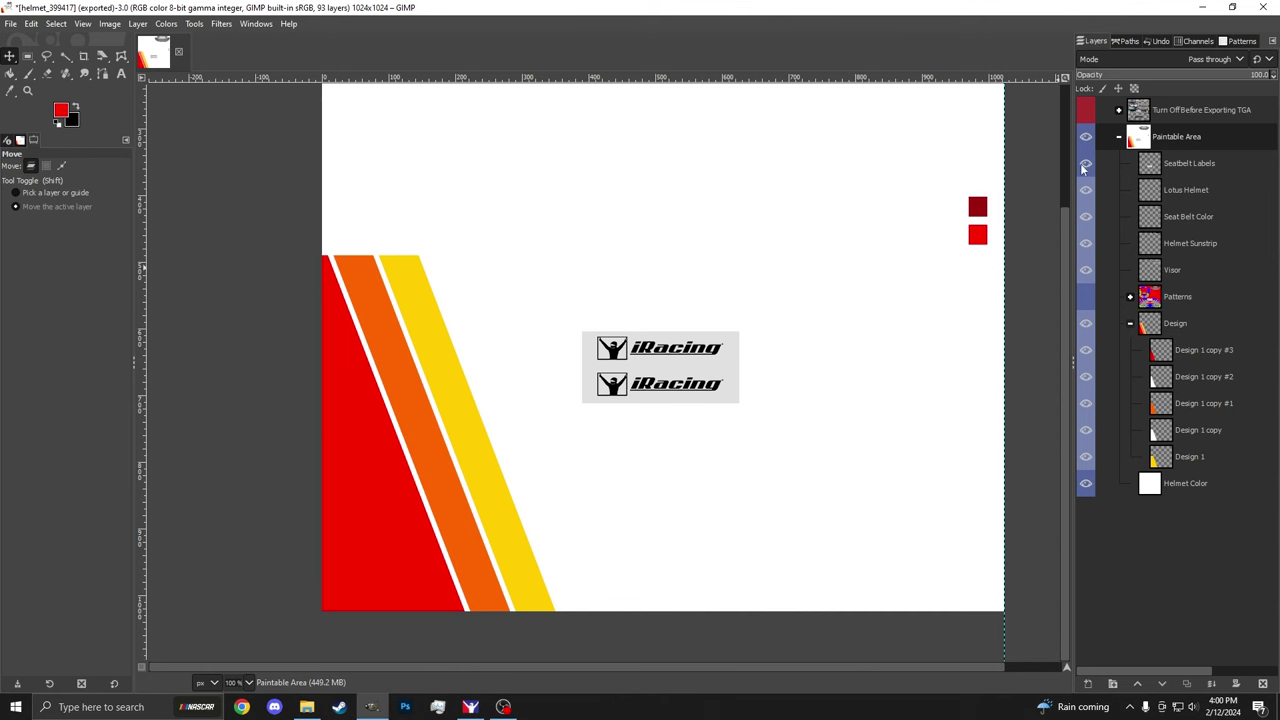
Step: Show the Turn Off Before Exporting TGA group and crop the Design group to a selection made from its alpha
{"action": "left_click", "coordinate": [1085, 110]}
{"action": "left_click", "coordinate": [1178, 324]}
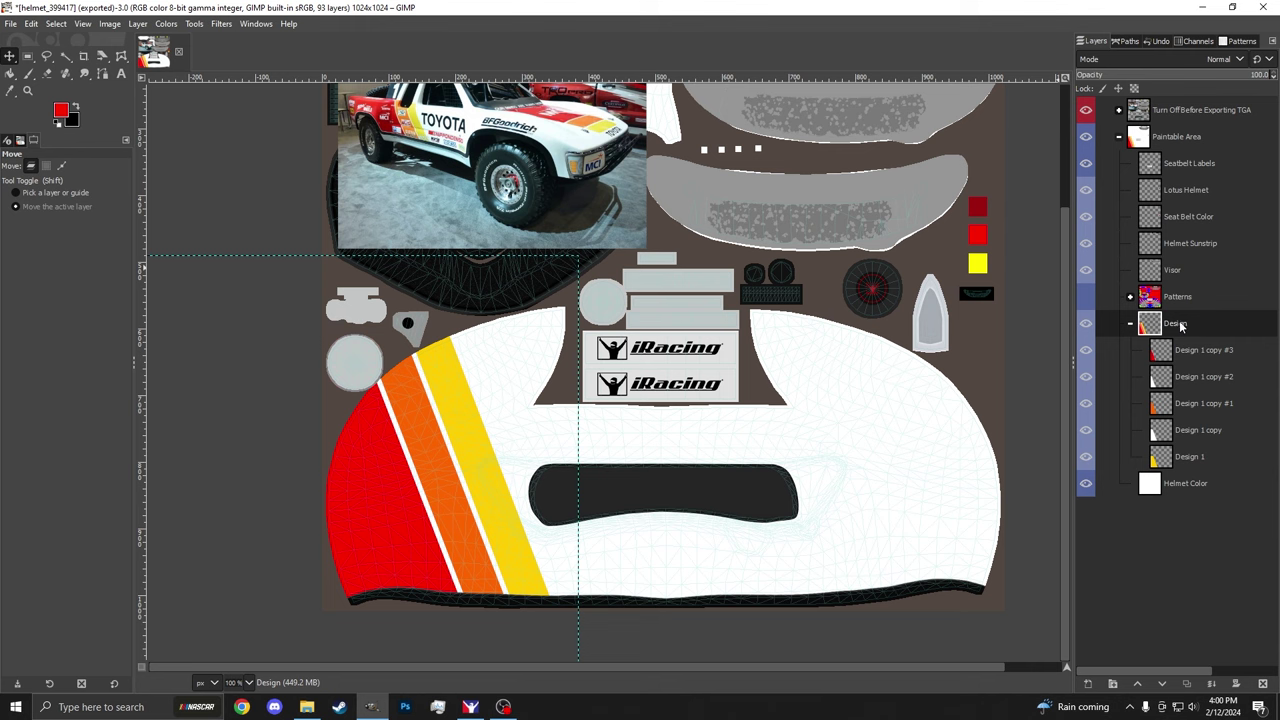
{"action": "right_click", "coordinate": [1183, 326]}
{"action": "left_click", "coordinate": [1090, 432]}
{"action": "left_click", "coordinate": [138, 24]}
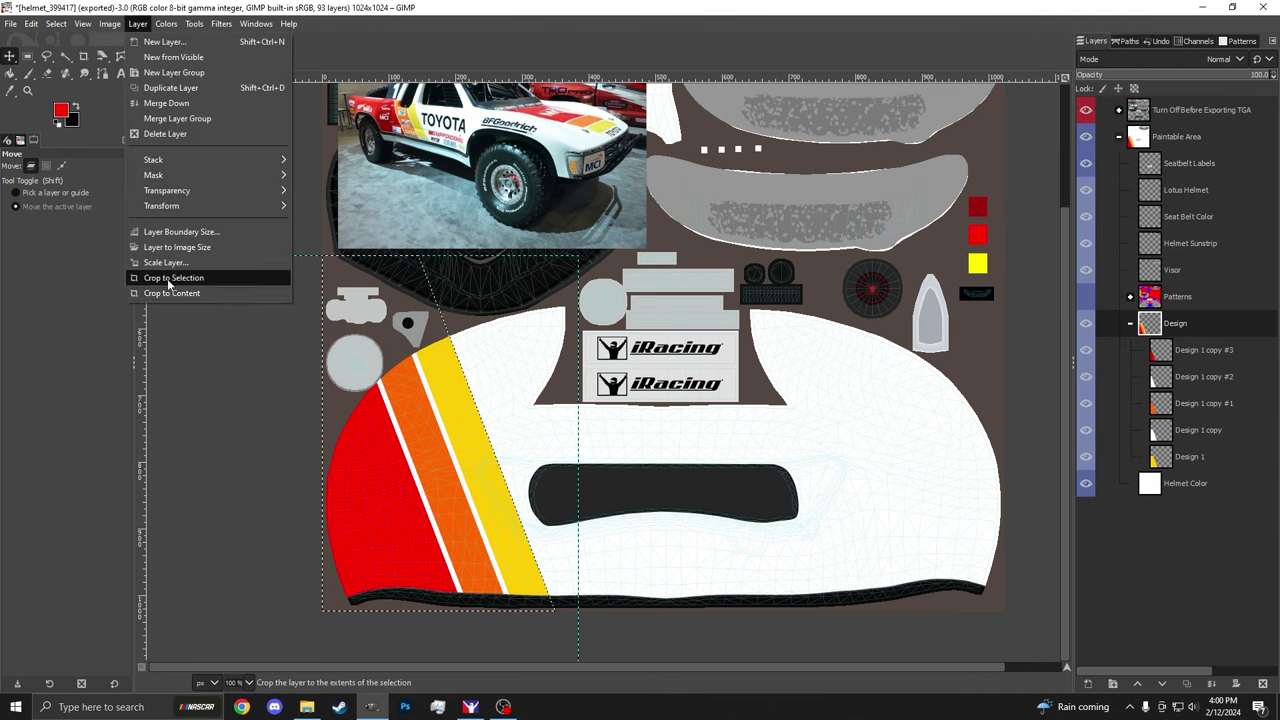
{"action": "left_click", "coordinate": [173, 279]}
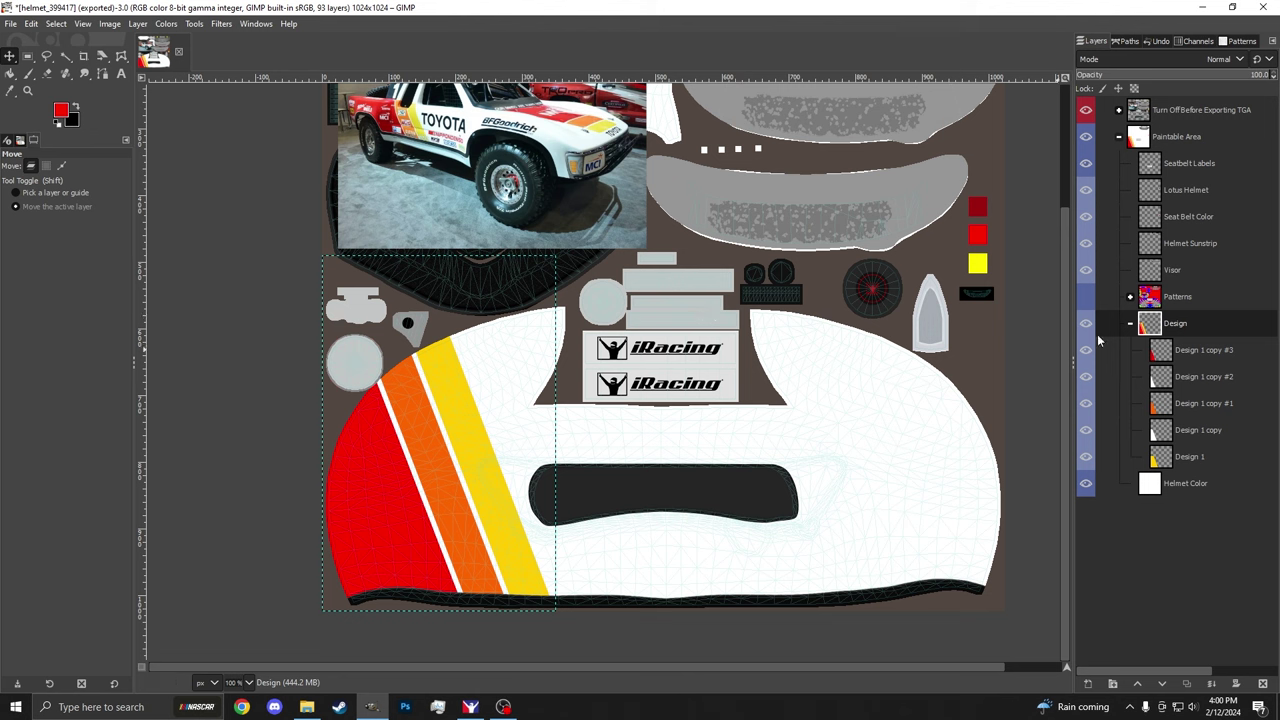
Step: Collapse the Design group, duplicate it and flip the copy horizontally
{"action": "left_click", "coordinate": [1130, 323]}
{"action": "right_click", "coordinate": [1145, 323]}
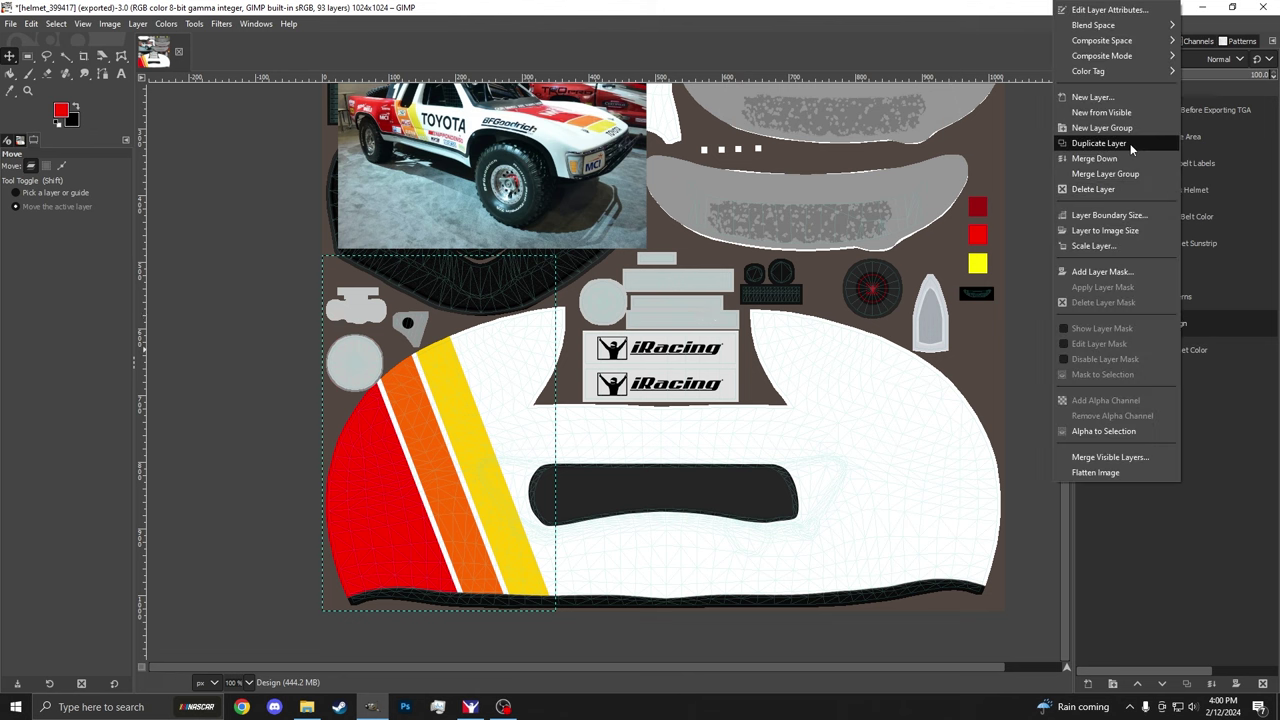
{"action": "left_click", "coordinate": [1130, 142]}
{"action": "left_click", "coordinate": [139, 25]}
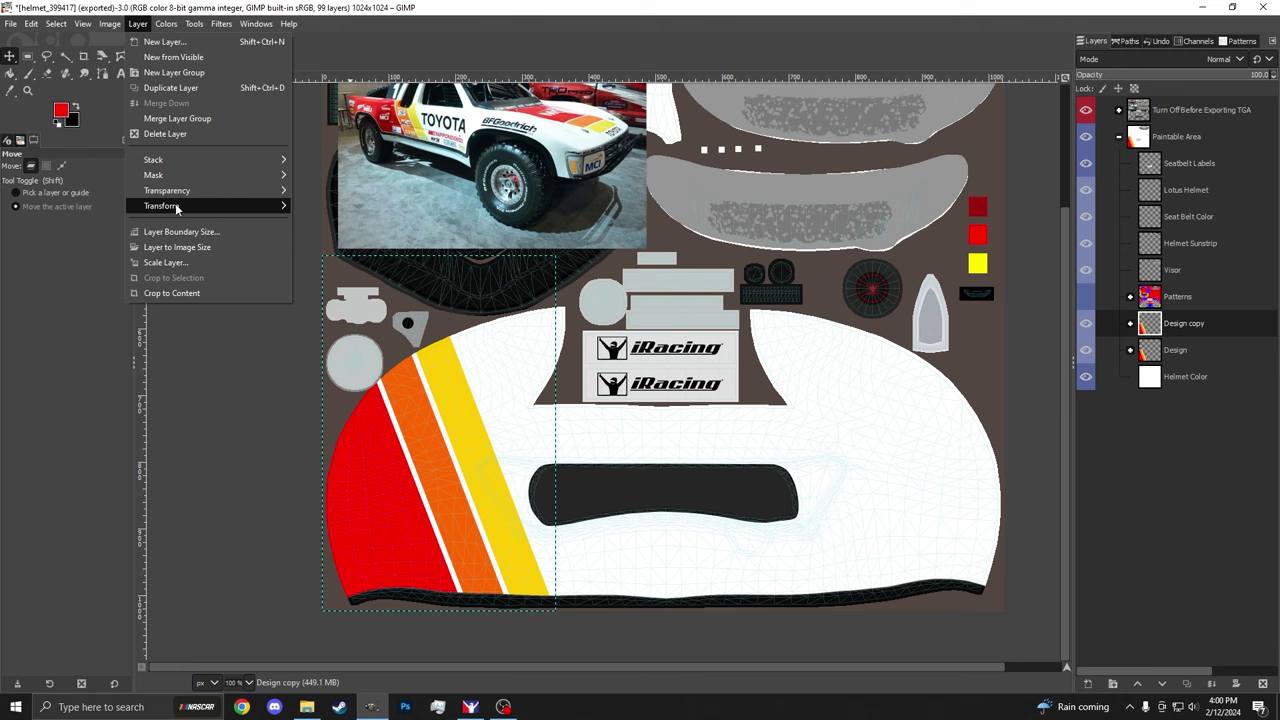
{"action": "mouse_move", "coordinate": [280, 205]}
{"action": "left_click", "coordinate": [325, 205]}
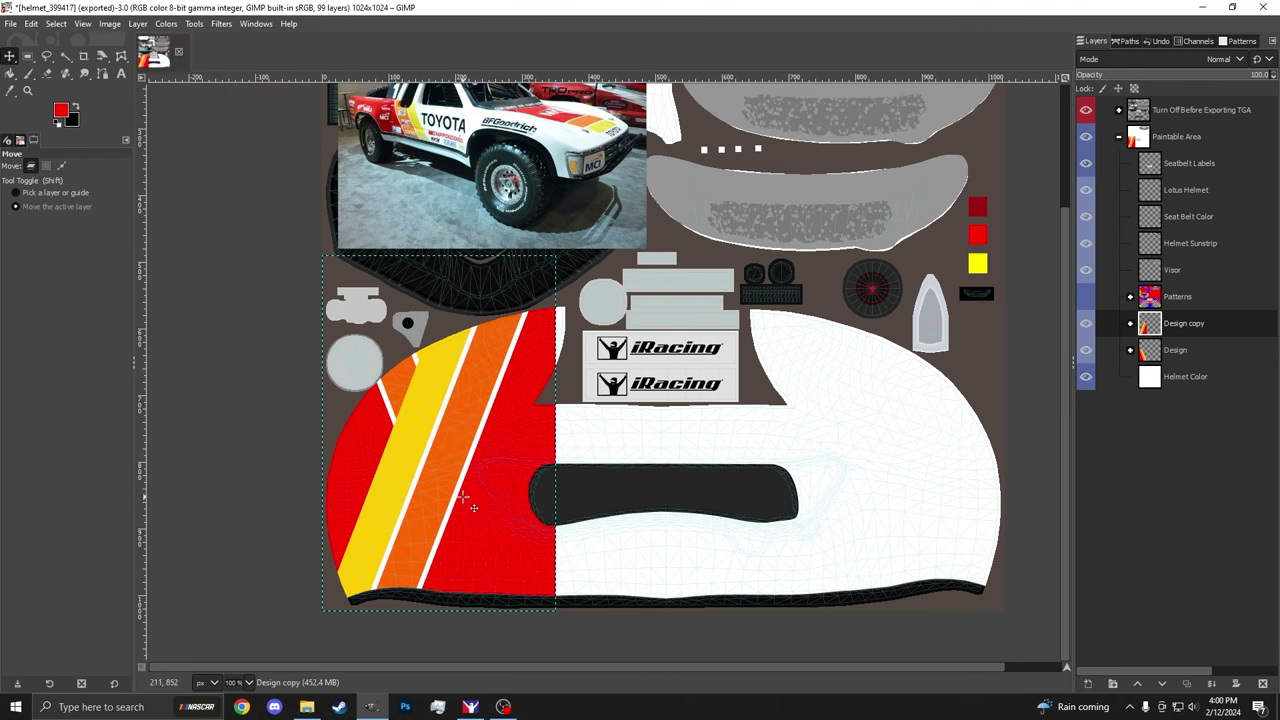
Step: Move the flipped Design copy group to the opposite side of the helmet so it mirrors the original stripes
{"action": "left_click_drag", "start_coordinate": [470, 505], "coordinate": [915, 491]}
{"action": "scroll", "coordinate": [1015, 621], "scroll_direction": "up", "scroll_amount": 5}
{"action": "scroll", "coordinate": [1011, 617], "scroll_direction": "up", "scroll_amount": 3}
{"action": "scroll", "coordinate": [915, 491], "scroll_direction": "down", "scroll_amount": 10}
Step: Hide the Turn Off Before Exporting TGA group, switch to iRacing and inspect how the stripes meet at the back of the helmet
{"action": "left_click", "coordinate": [1088, 111]}
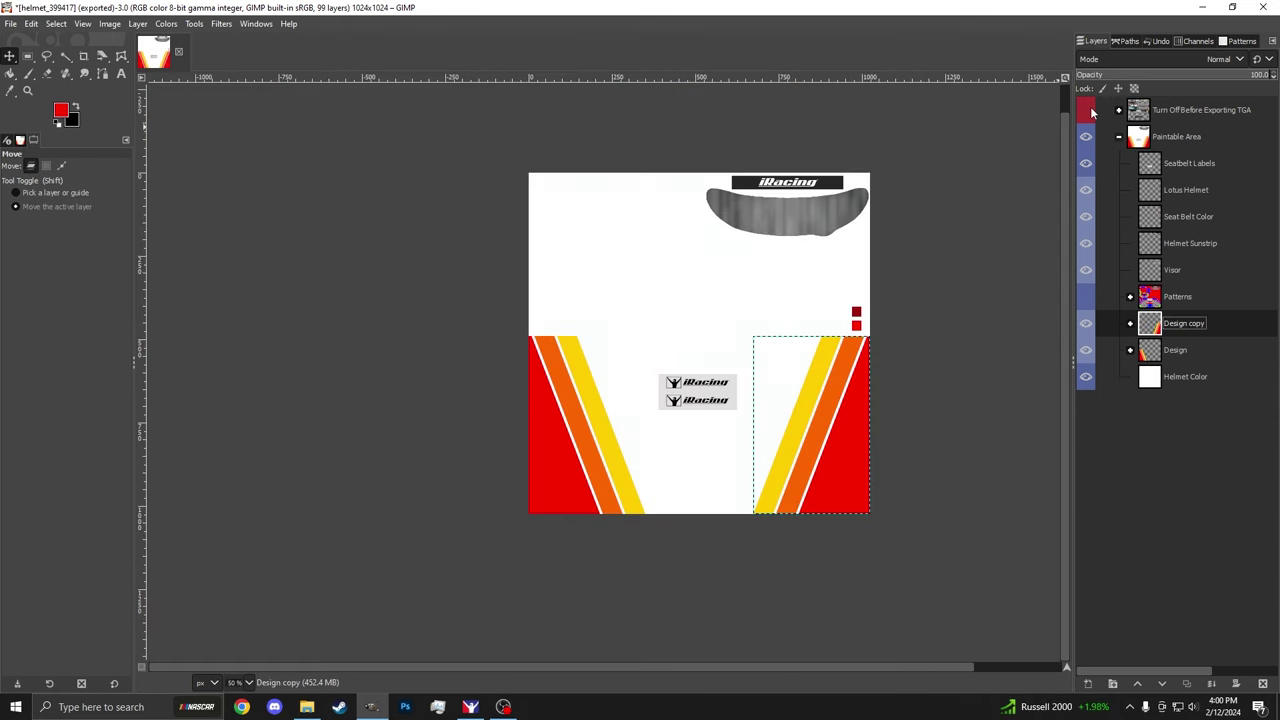
{"action": "left_click", "coordinate": [470, 706]}
{"action": "mouse_move", "coordinate": [637, 376]}
{"action": "left_mouse_down"}
{"action": "mouse_move", "coordinate": [526, 363]}
{"action": "mouse_move", "coordinate": [423, 422]}
{"action": "mouse_move", "coordinate": [289, 444]}
{"action": "left_mouse_up"}
{"action": "scroll", "coordinate": [521, 222], "scroll_direction": "up", "scroll_amount": 4}
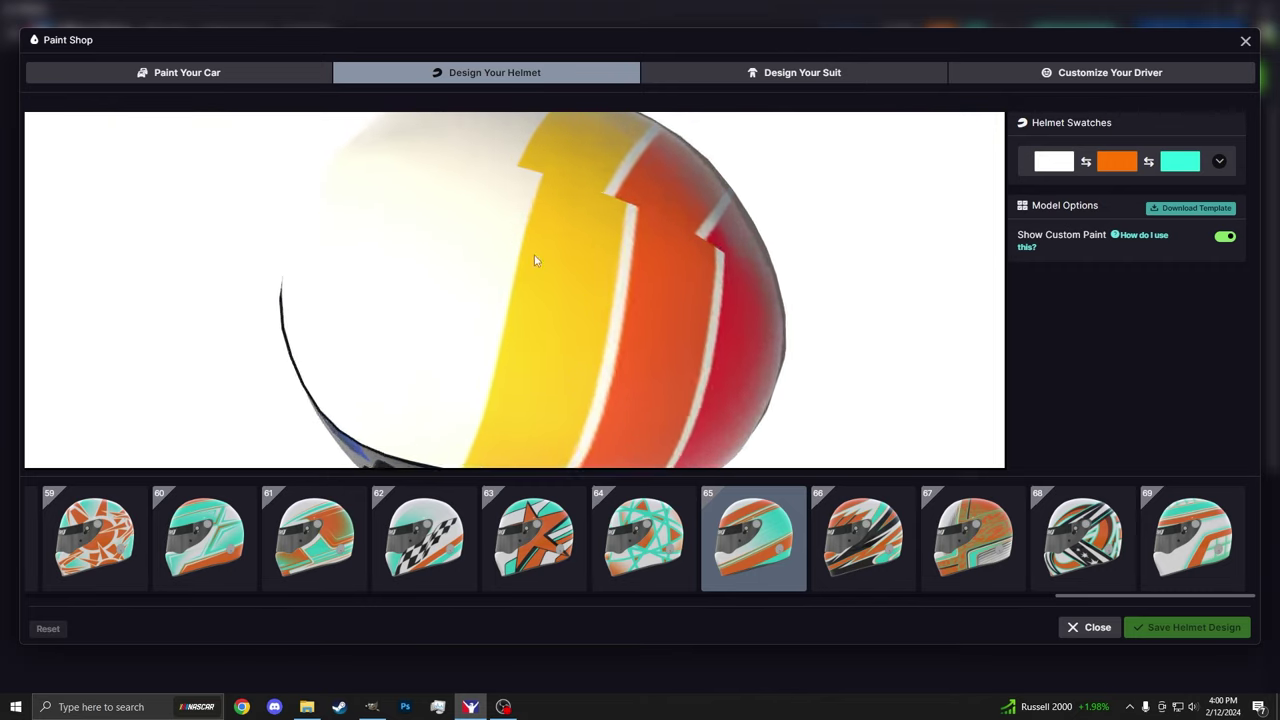
{"action": "left_click_drag", "start_coordinate": [535, 261], "coordinate": [448, 418]}
{"action": "left_click", "coordinate": [471, 707]}
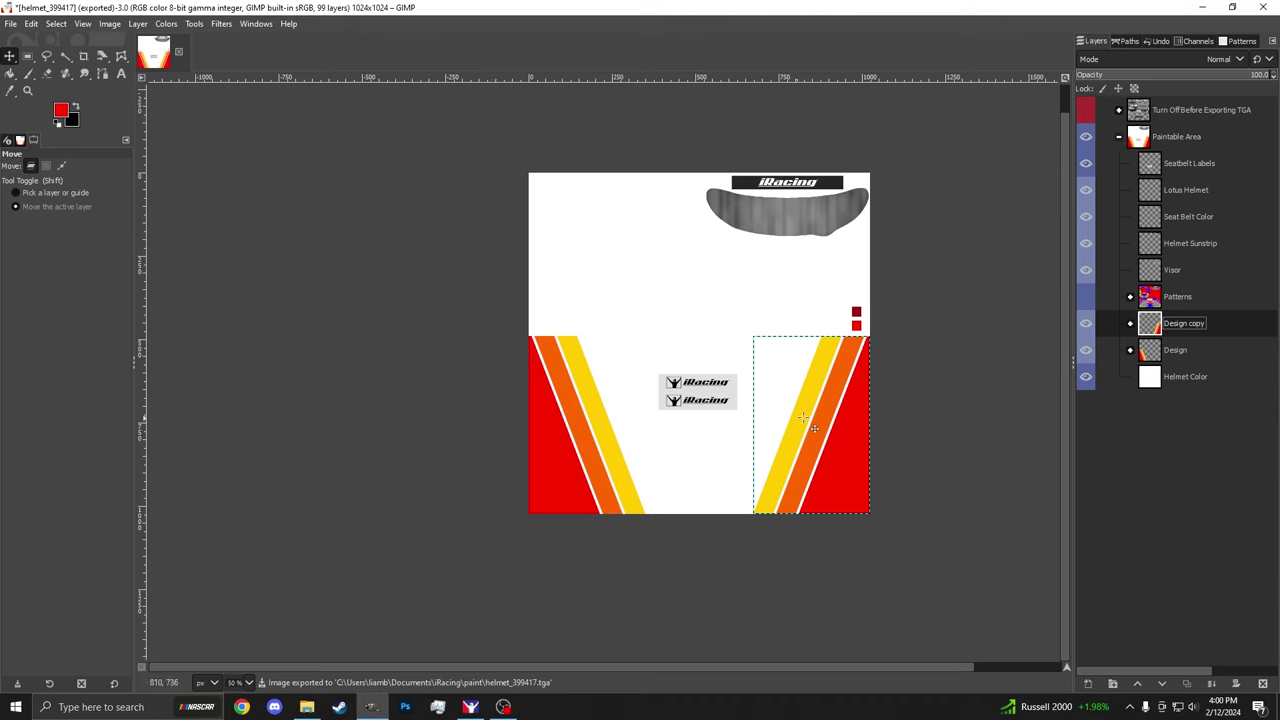
Step: Nudge the Design copy group left to line up its stripes at the rear seam, with the template group shown, and recheck the iRacing preview
{"action": "left_click", "coordinate": [1086, 110]}
{"action": "scroll", "coordinate": [812, 425], "scroll_direction": "up", "scroll_amount": 7}
{"action": "key", "text": "Left"}
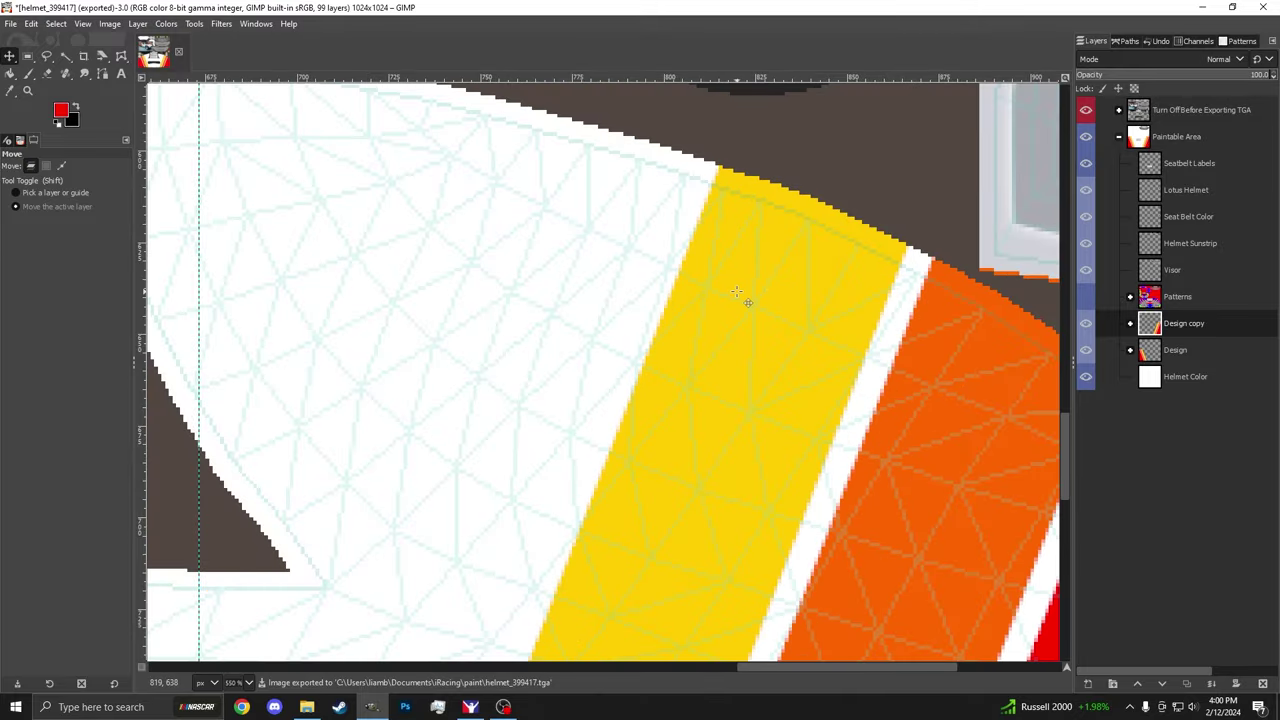
{"action": "left_click", "coordinate": [1085, 114]}
{"action": "left_click", "coordinate": [470, 707]}
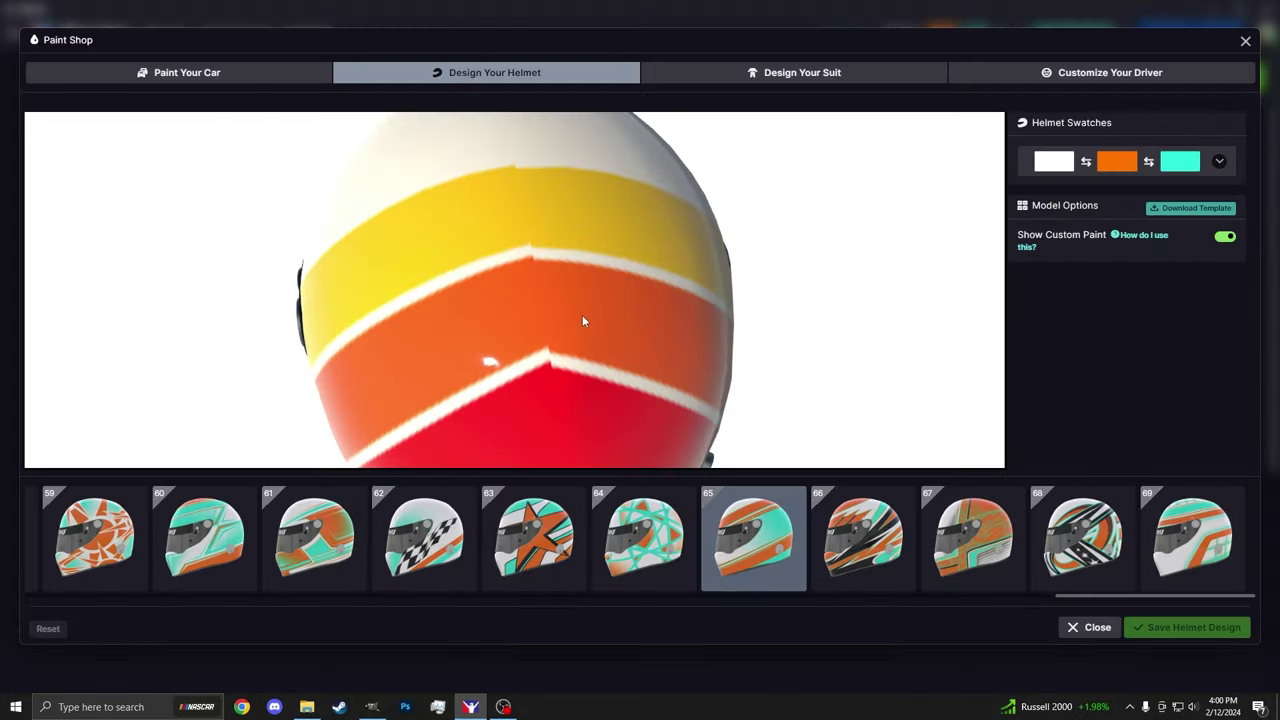
Step: Fine-tune the Design copy group's position with small nudges up and right, and view the result in iRacing
{"action": "key", "text": "alt+Tab"}
{"action": "key", "text": "Up"}
{"action": "scroll", "coordinate": [565, 424], "scroll_direction": "down", "scroll_amount": 4}
{"action": "scroll", "coordinate": [620, 336], "scroll_direction": "up", "scroll_amount": 6}
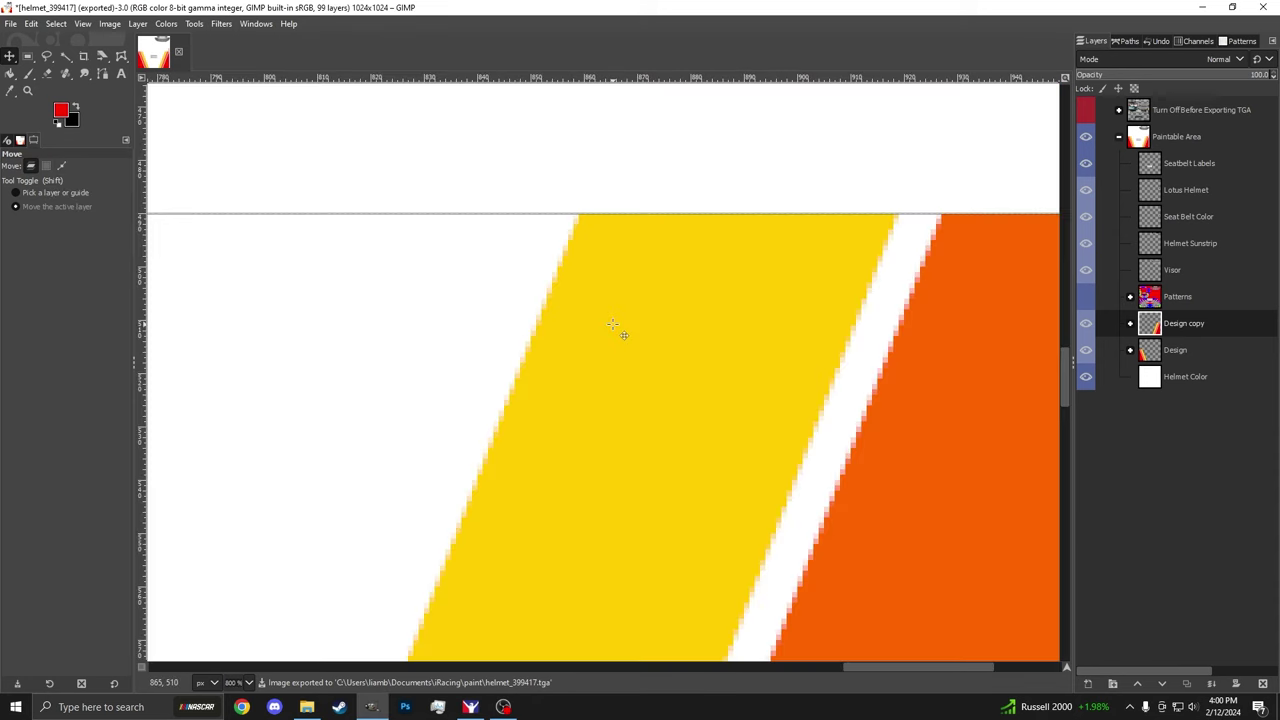
{"action": "key", "text": "Right"}
{"action": "left_click", "coordinate": [470, 707]}
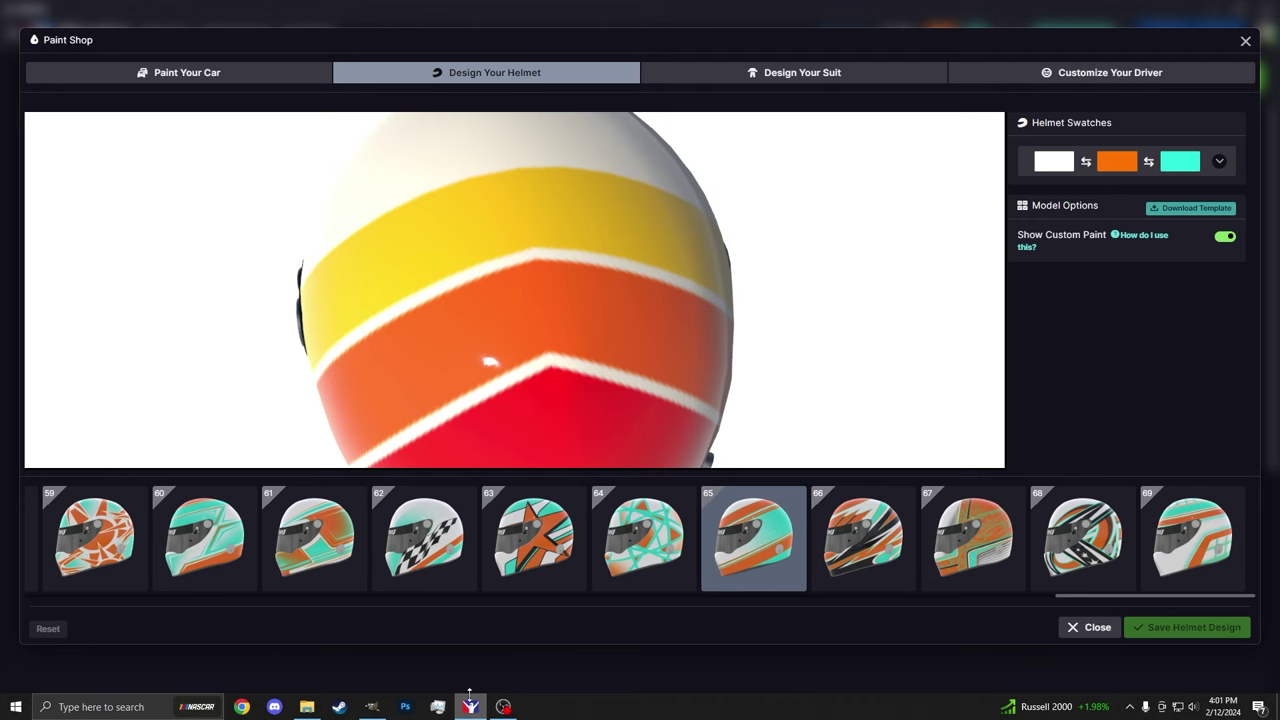
Step: Examine the aligned stripes around the back and sides of the helmet preview, then return to GIMP
{"action": "scroll", "coordinate": [576, 333], "scroll_direction": "down", "scroll_amount": 2}
{"action": "left_click_drag", "start_coordinate": [576, 333], "coordinate": [306, 366]}
{"action": "left_click_drag", "start_coordinate": [400, 294], "coordinate": [525, 306]}
{"action": "scroll", "coordinate": [510, 293], "scroll_direction": "up", "scroll_amount": 3}
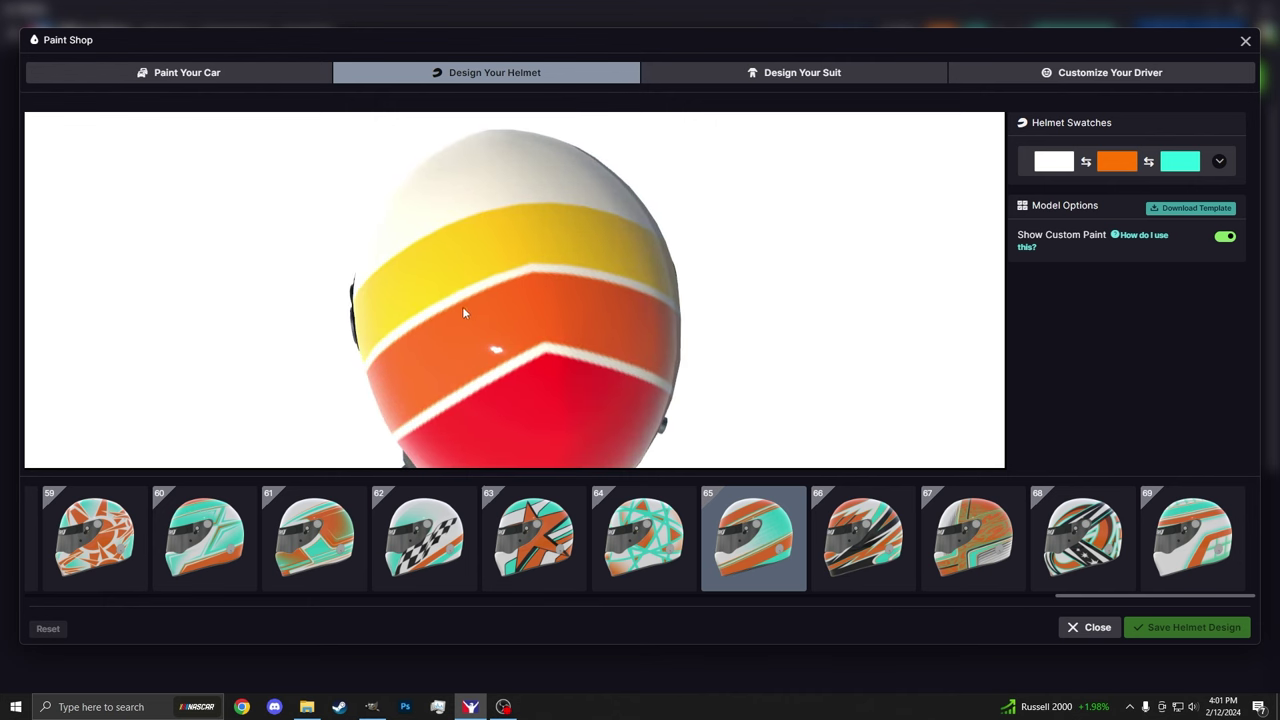
{"action": "scroll", "coordinate": [671, 270], "scroll_direction": "down", "scroll_amount": 3}
{"action": "left_click_drag", "start_coordinate": [665, 275], "coordinate": [525, 258]}
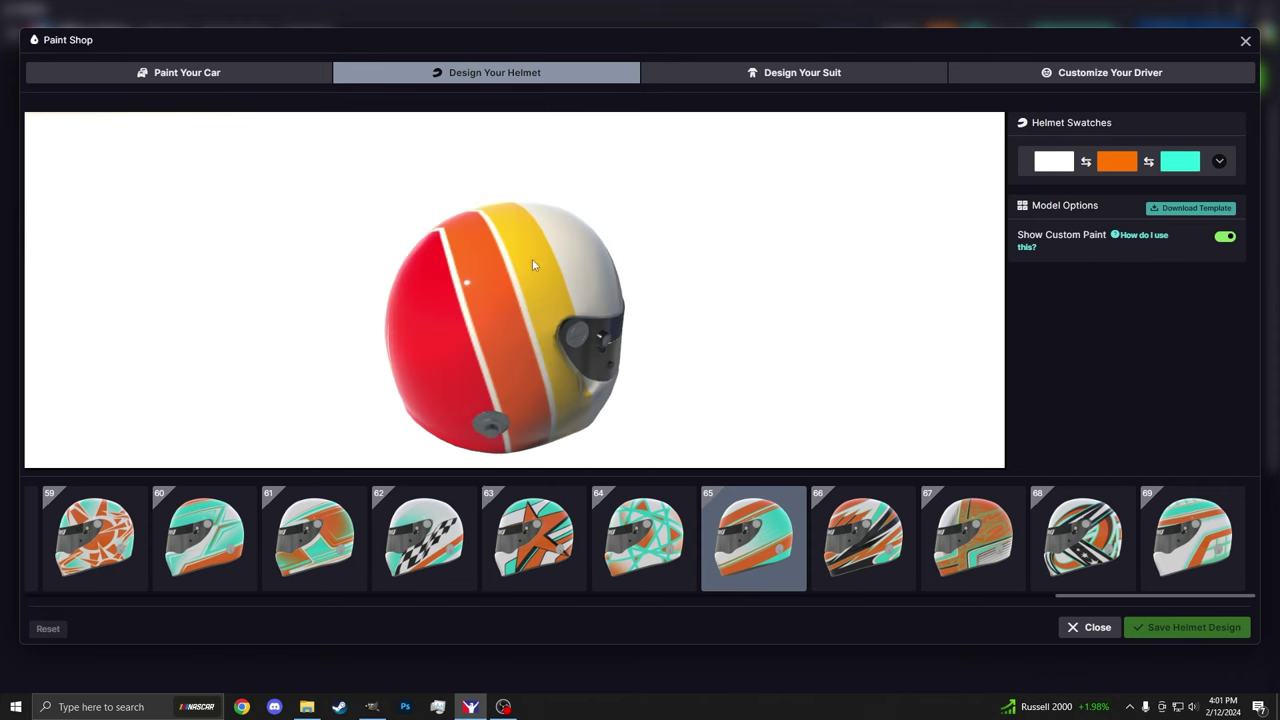
{"action": "left_click", "coordinate": [470, 707]}
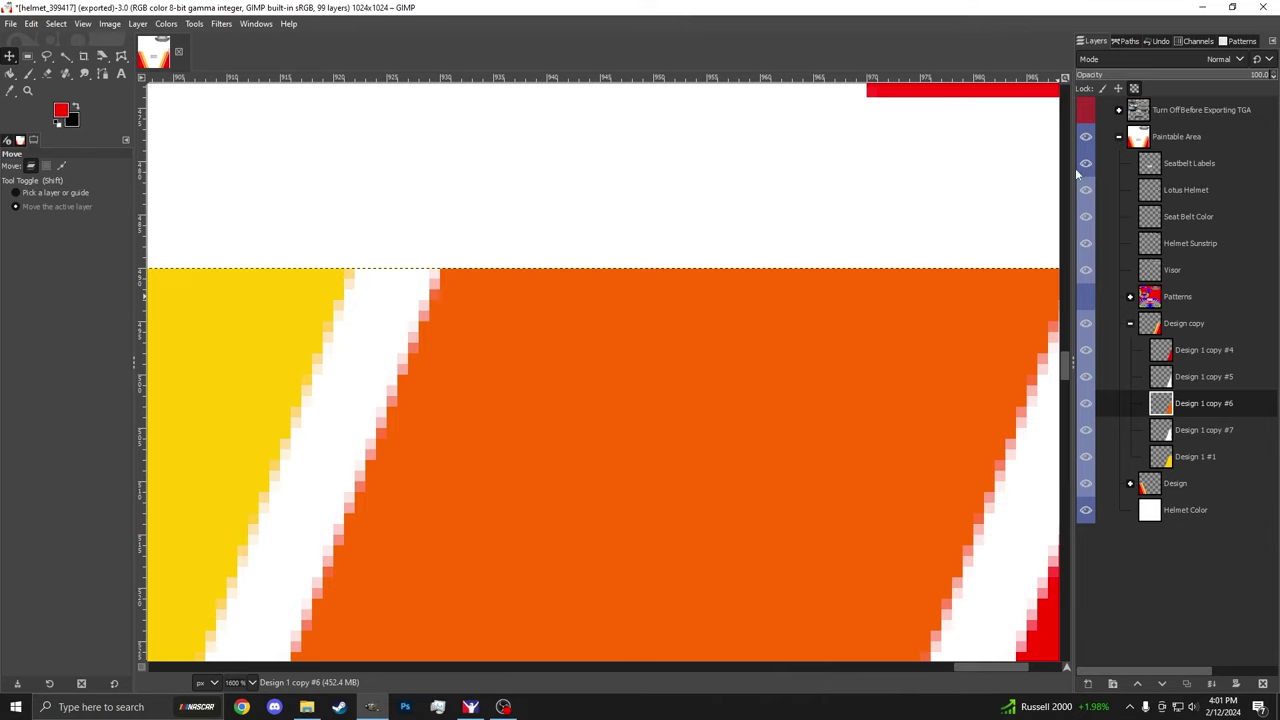
Step: Hide the Design copy and Design groups and create a layer group named Second Design above Helmet Color
{"action": "scroll", "coordinate": [555, 475], "scroll_direction": "down", "scroll_amount": 6}
{"action": "scroll", "coordinate": [555, 475], "scroll_direction": "up", "scroll_amount": 2}
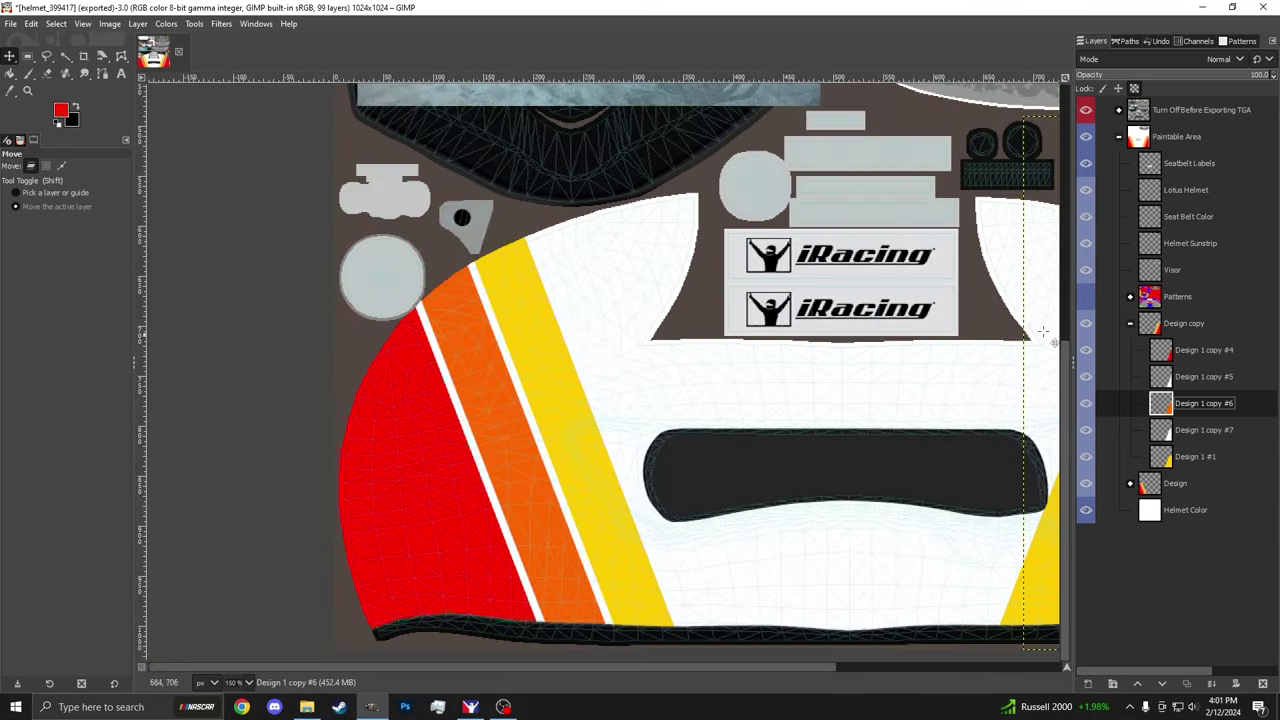
{"action": "left_click", "coordinate": [1130, 323]}
{"action": "left_click", "coordinate": [1082, 324]}
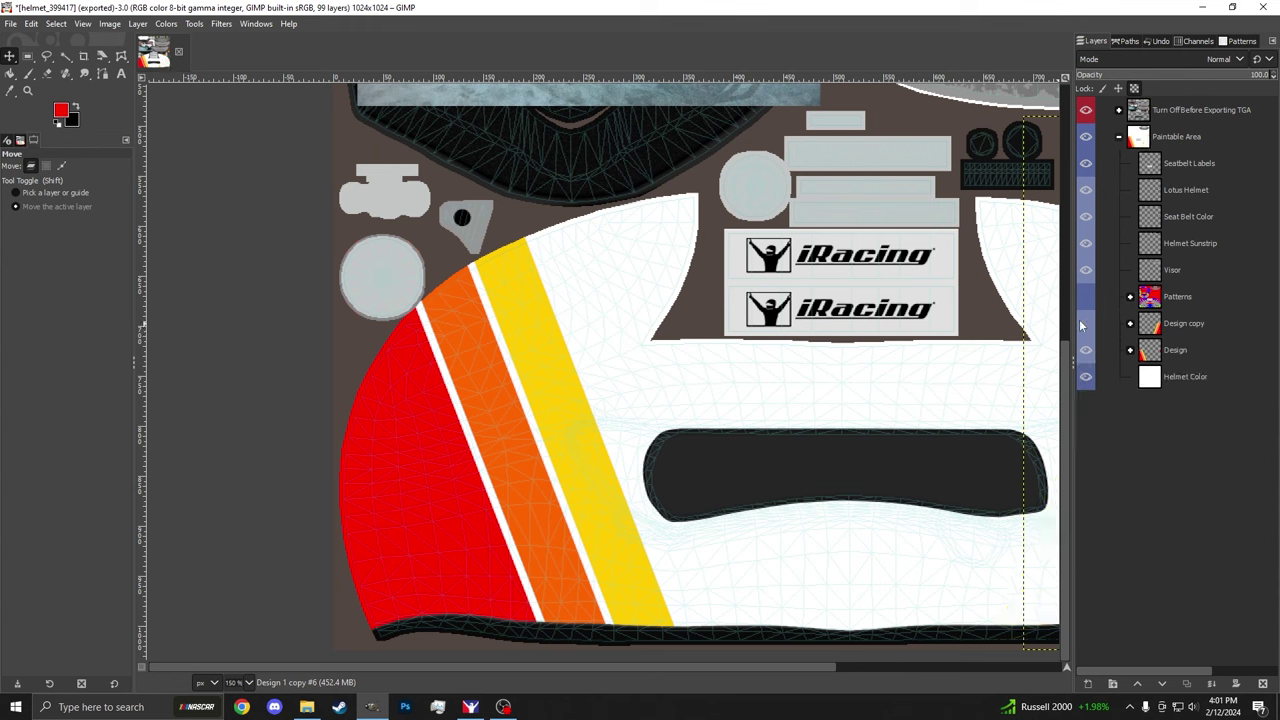
{"action": "left_click", "coordinate": [1086, 349]}
{"action": "right_click", "coordinate": [1185, 376]}
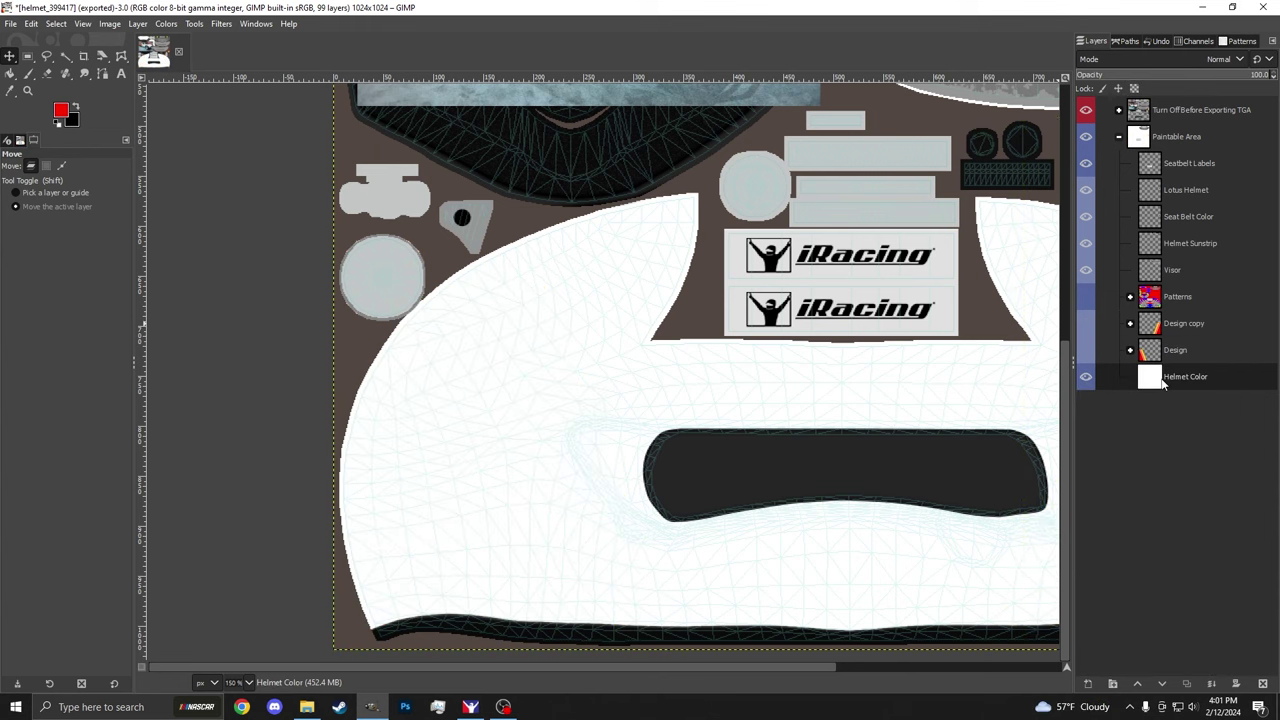
{"action": "left_click", "coordinate": [1085, 128]}
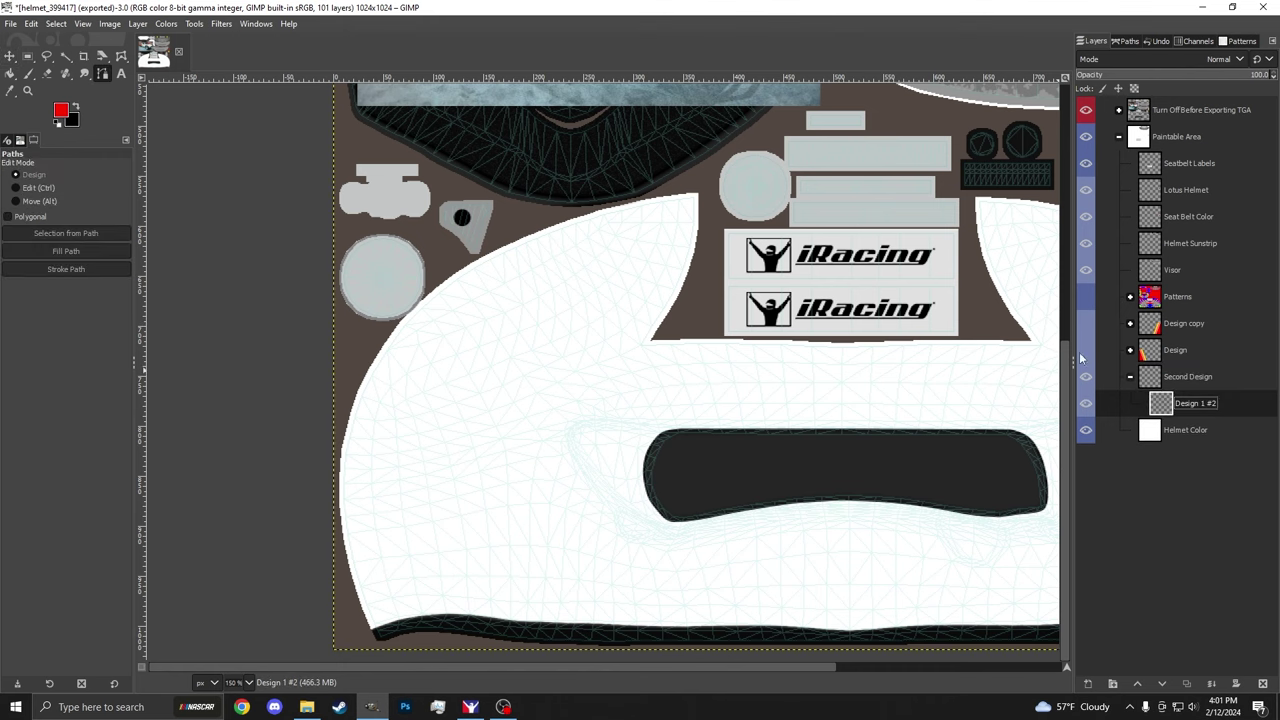
Step: With the Design group shown as a guide, start a path along the yellow stripe's outer edge from its upper corner to below the helmet
{"action": "left_click", "coordinate": [1086, 350]}
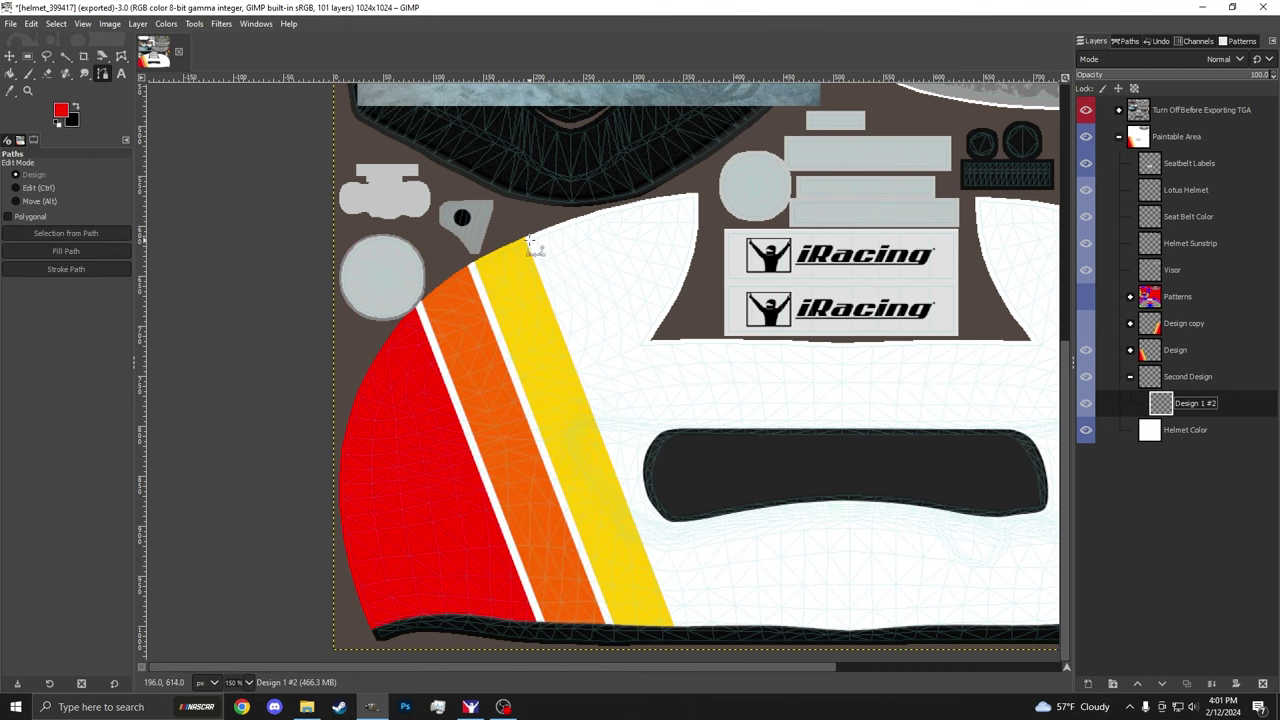
{"action": "scroll", "coordinate": [527, 240], "scroll_direction": "up", "scroll_amount": 6}
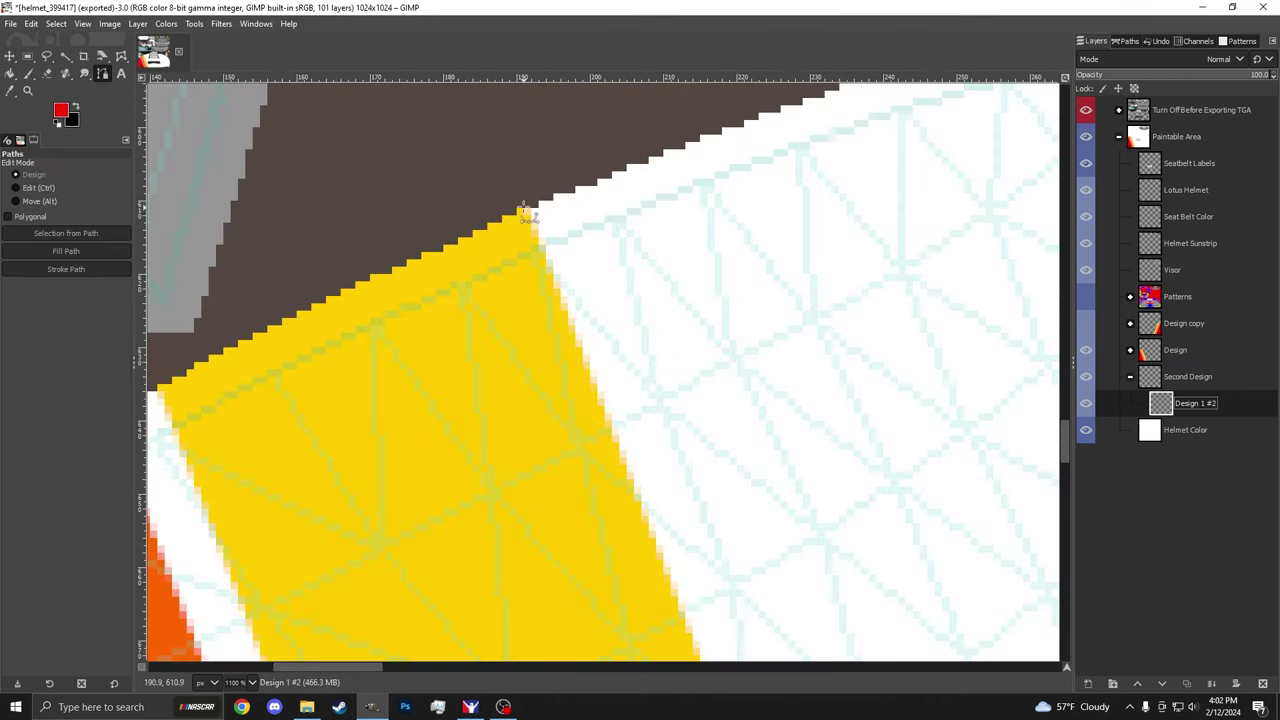
{"action": "scroll", "coordinate": [538, 337], "scroll_direction": "down", "scroll_amount": 6}
{"action": "scroll", "coordinate": [568, 423], "scroll_direction": "up", "scroll_amount": 4}
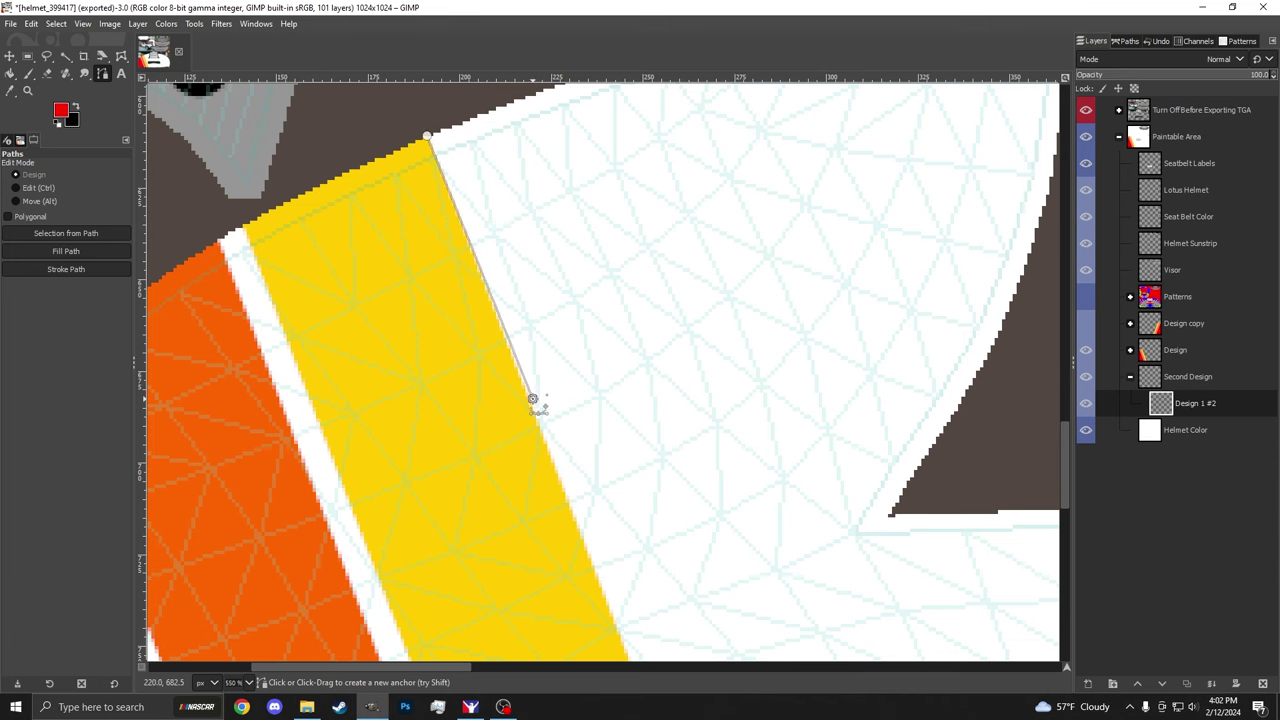
{"action": "left_click", "coordinate": [532, 399]}
{"action": "scroll", "coordinate": [531, 402], "scroll_direction": "down", "scroll_amount": 4}
{"action": "scroll", "coordinate": [509, 514], "scroll_direction": "up", "scroll_amount": 1}
{"action": "left_click", "coordinate": [514, 503]}
{"action": "scroll", "coordinate": [521, 503], "scroll_direction": "down", "scroll_amount": 1}
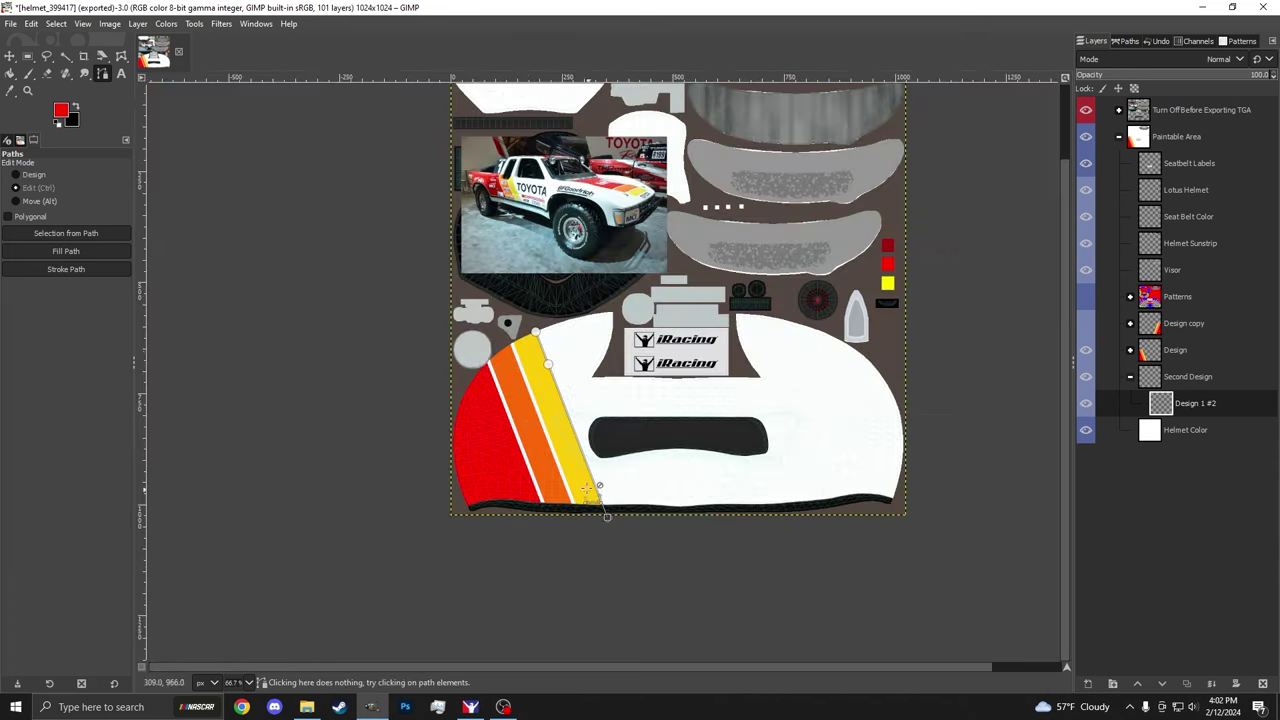
{"action": "scroll", "coordinate": [510, 330], "scroll_direction": "up", "scroll_amount": 4}
Step: Move the path's upper anchor outward past the helmet edge and adjust the curve handles to form a rounded bend at the stripe's upper end
{"action": "left_click_drag", "start_coordinate": [704, 341], "coordinate": [609, 378]}
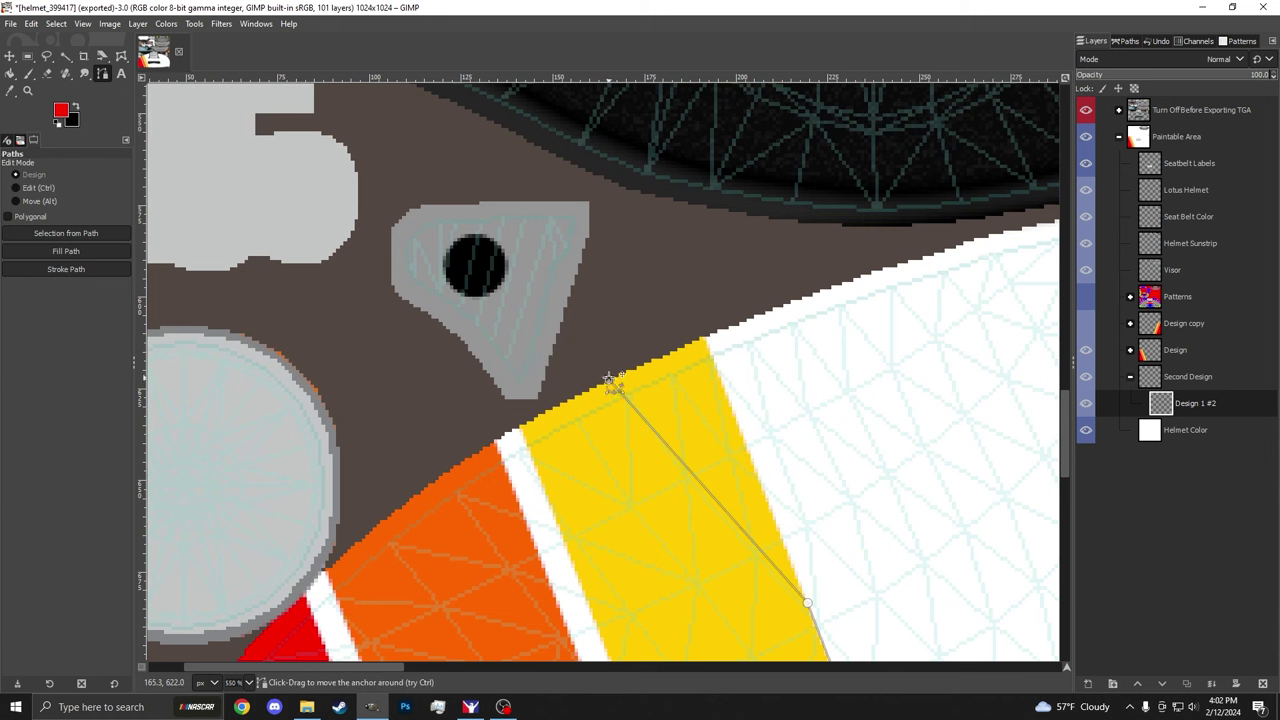
{"action": "key", "text": "ctrl"}
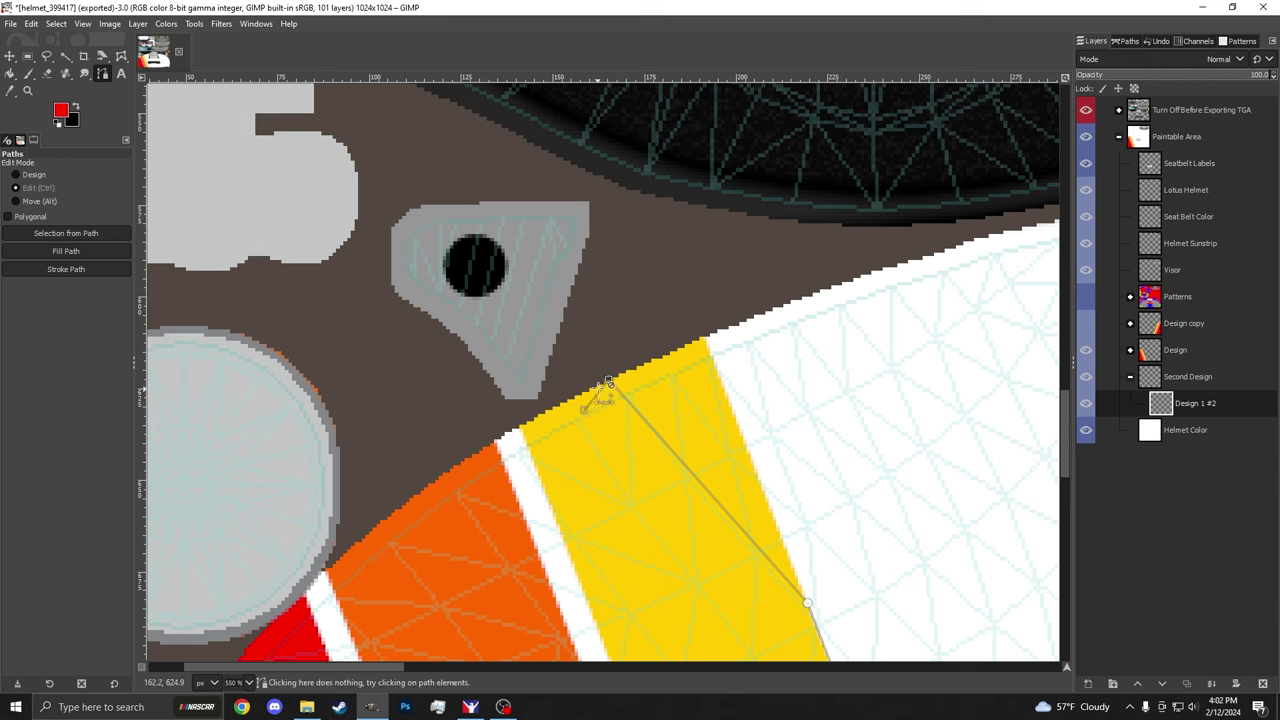
{"action": "left_click_drag", "start_coordinate": [610, 383], "coordinate": [755, 492]}
{"action": "left_click", "coordinate": [807, 601]}
{"action": "left_click_drag", "start_coordinate": [801, 587], "coordinate": [768, 502]}
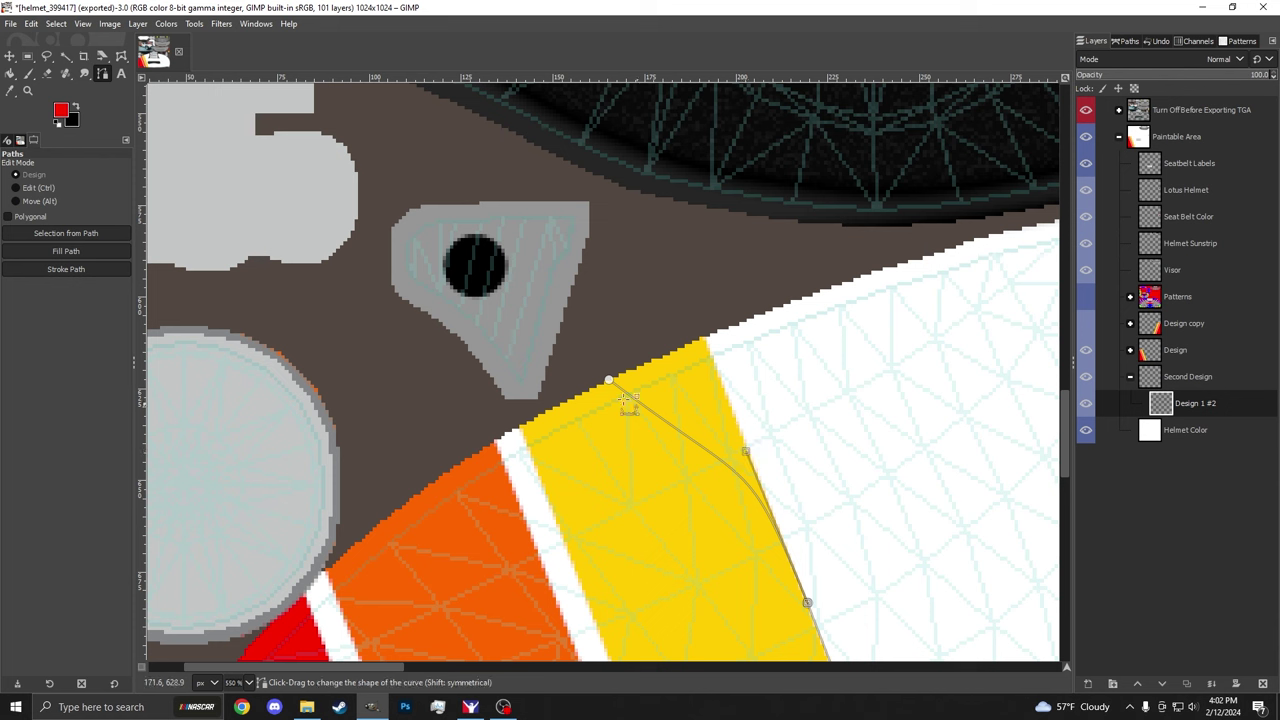
{"action": "left_click", "coordinate": [608, 379]}
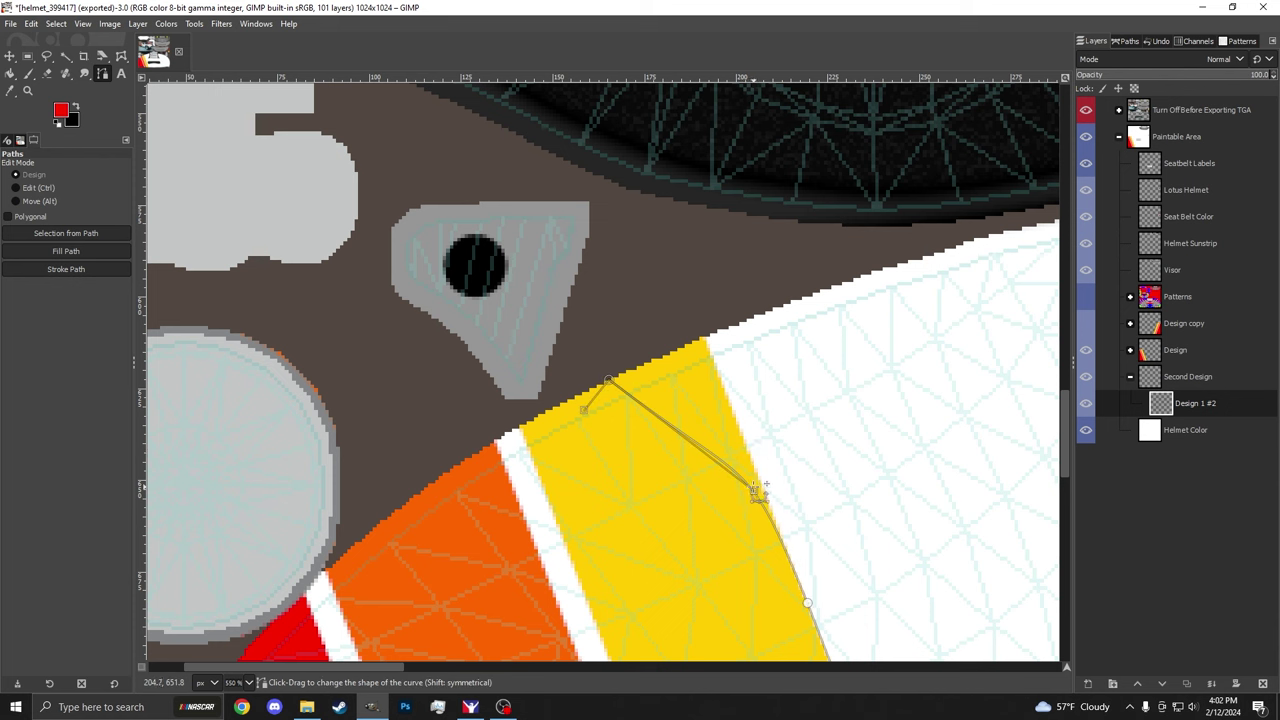
{"action": "left_click_drag", "start_coordinate": [758, 488], "coordinate": [717, 405]}
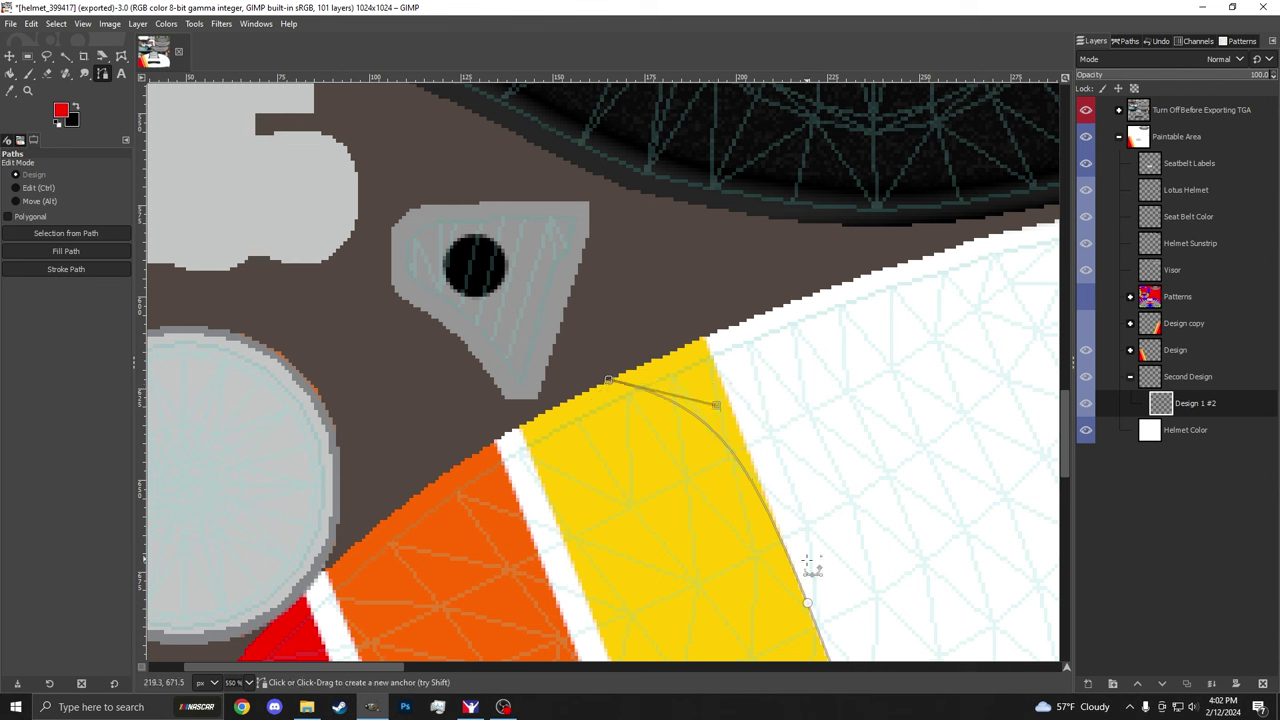
{"action": "left_click_drag", "start_coordinate": [739, 432], "coordinate": [730, 401]}
{"action": "left_click_drag", "start_coordinate": [608, 379], "coordinate": [611, 348]}
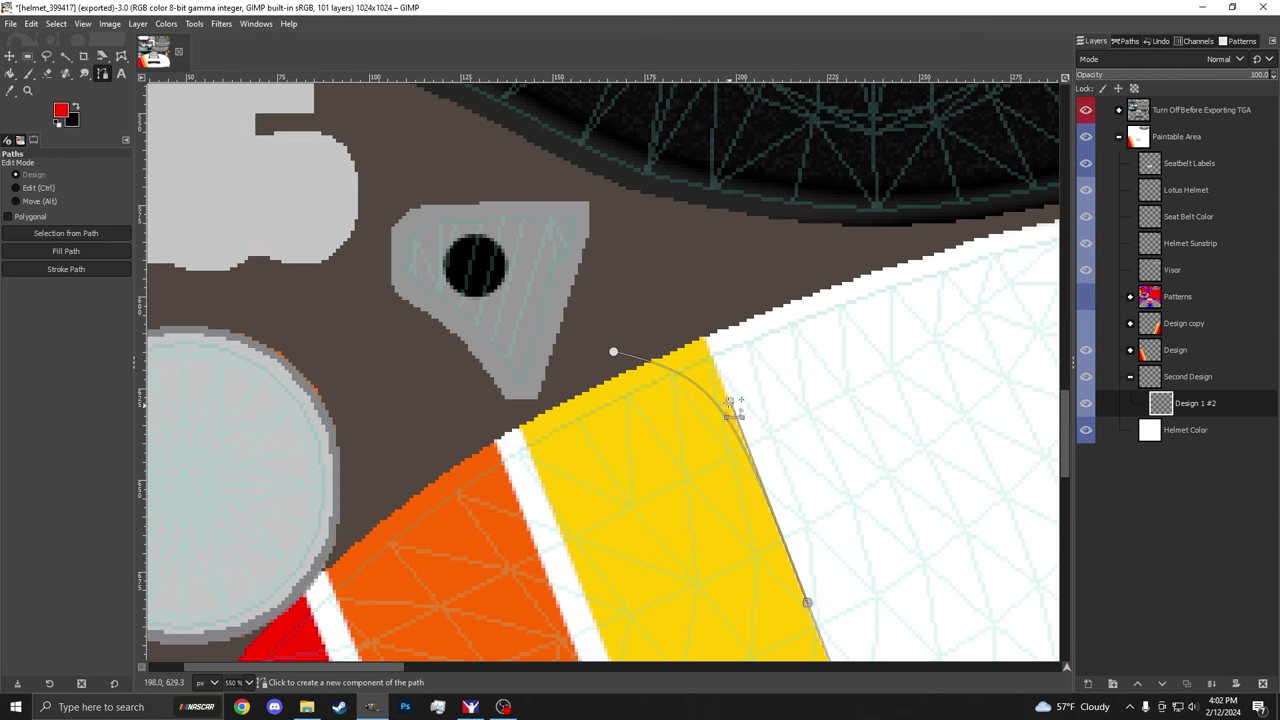
Step: Extend the path outside the helmet's left half, close it beneath the helmet and turn it into a selection
{"action": "scroll", "coordinate": [640, 350], "scroll_direction": "down", "scroll_amount": 4, "text": "ctrl"}
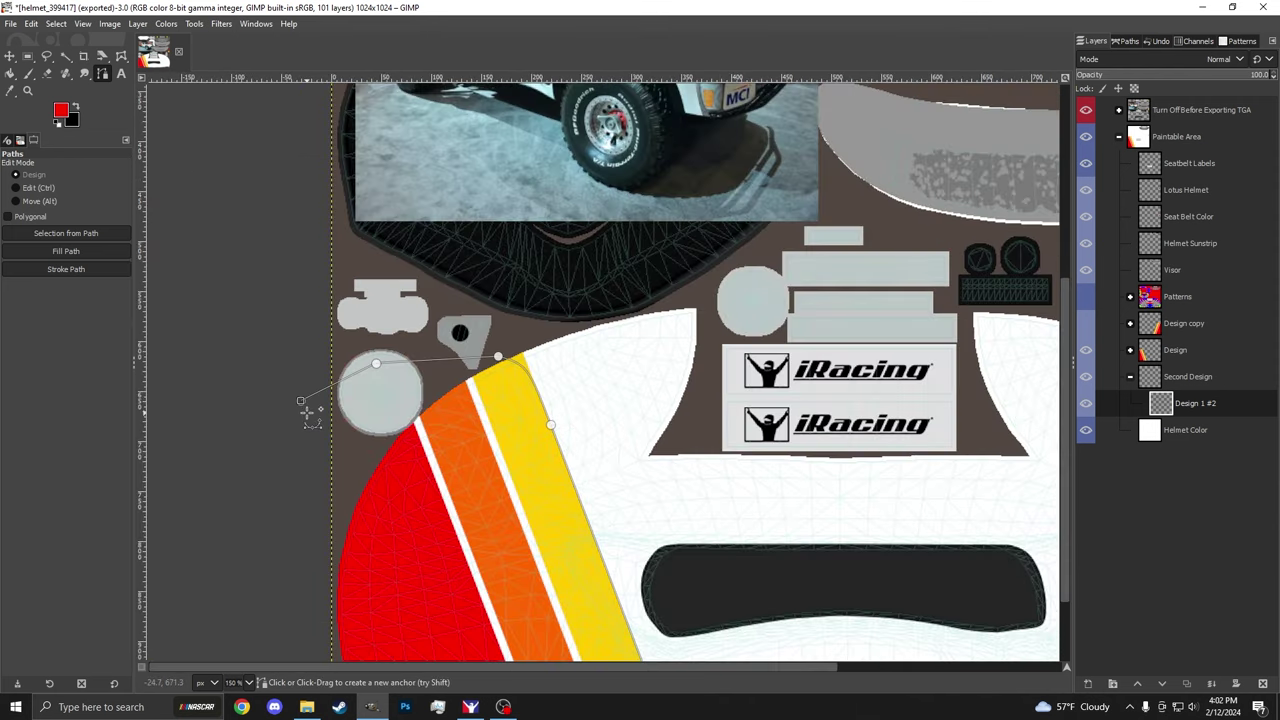
{"action": "scroll", "coordinate": [307, 412], "scroll_direction": "down", "scroll_amount": 2}
{"action": "scroll", "coordinate": [315, 610], "scroll_direction": "down", "scroll_amount": 2}
{"action": "scroll", "coordinate": [320, 634], "scroll_direction": "up", "scroll_amount": 3}
{"action": "left_click", "coordinate": [319, 622]}
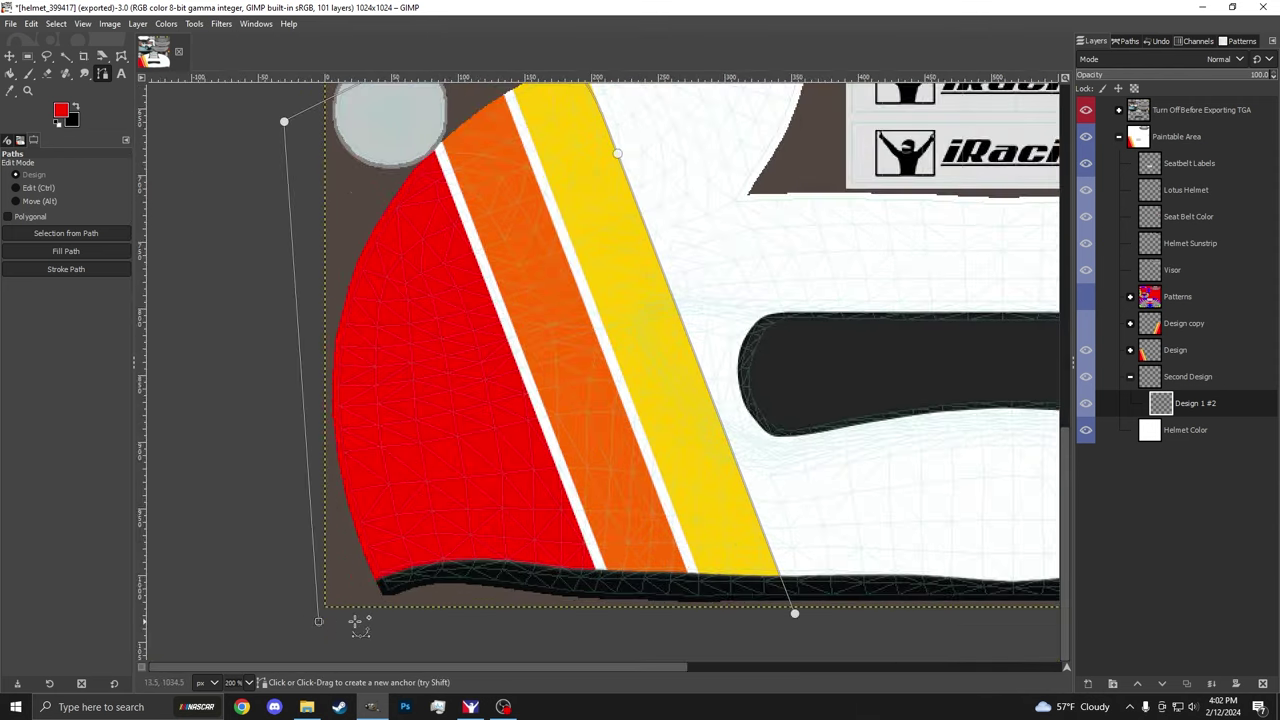
{"action": "left_click", "coordinate": [792, 627]}
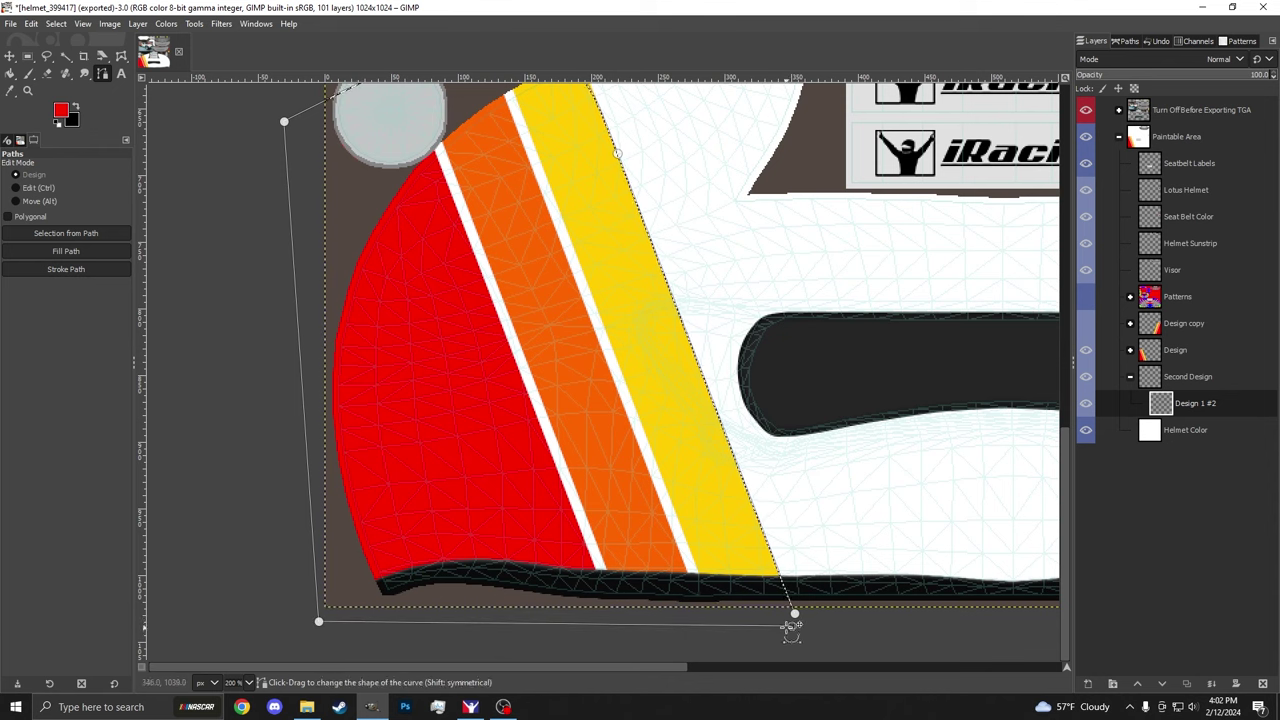
Step: Set the foreground to the saved yellow and fill the selection on the Design 1 #2 layer
{"action": "key", "text": "shift+b"}
{"action": "left_click", "coordinate": [62, 110]}
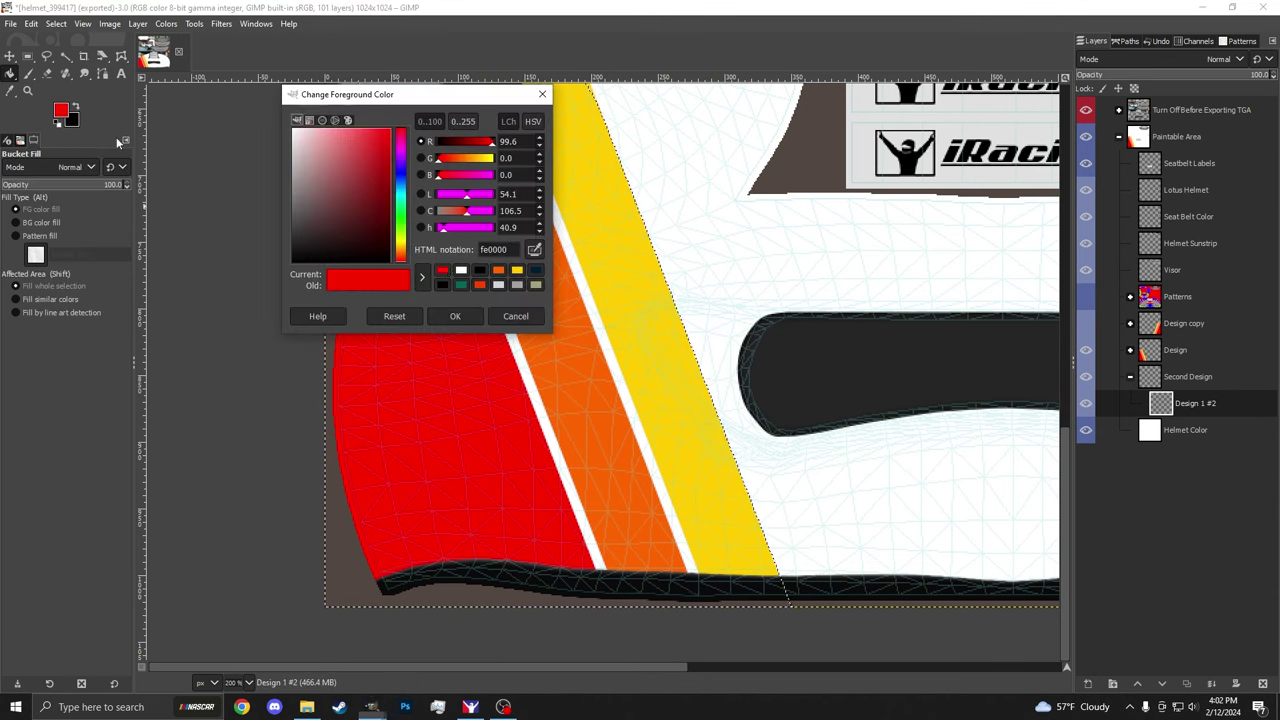
{"action": "left_click", "coordinate": [517, 270]}
{"action": "left_click", "coordinate": [456, 316]}
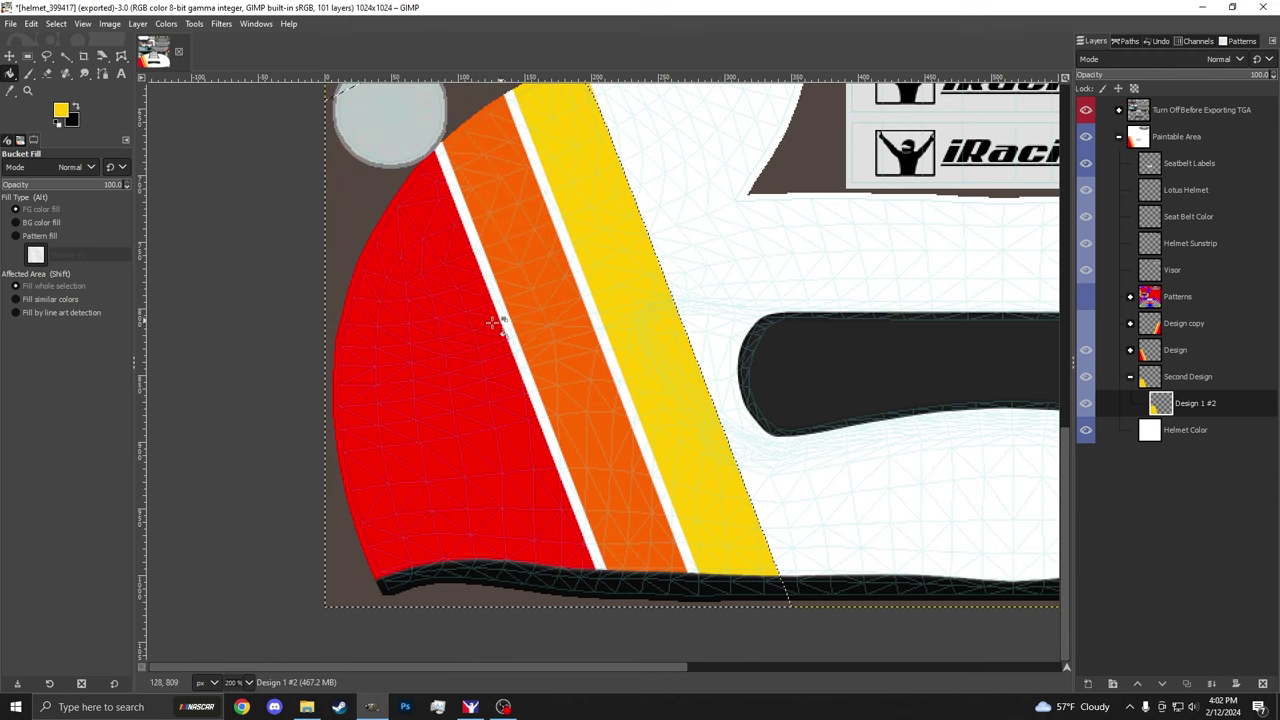
{"action": "scroll", "coordinate": [500, 329], "scroll_direction": "up", "scroll_amount": 3}
Step: Build the curved white, orange and red stripes in Second Design from offset, recoloured copies of the yellow shape
{"action": "left_click", "coordinate": [138, 23]}
{"action": "left_click", "coordinate": [192, 262]}
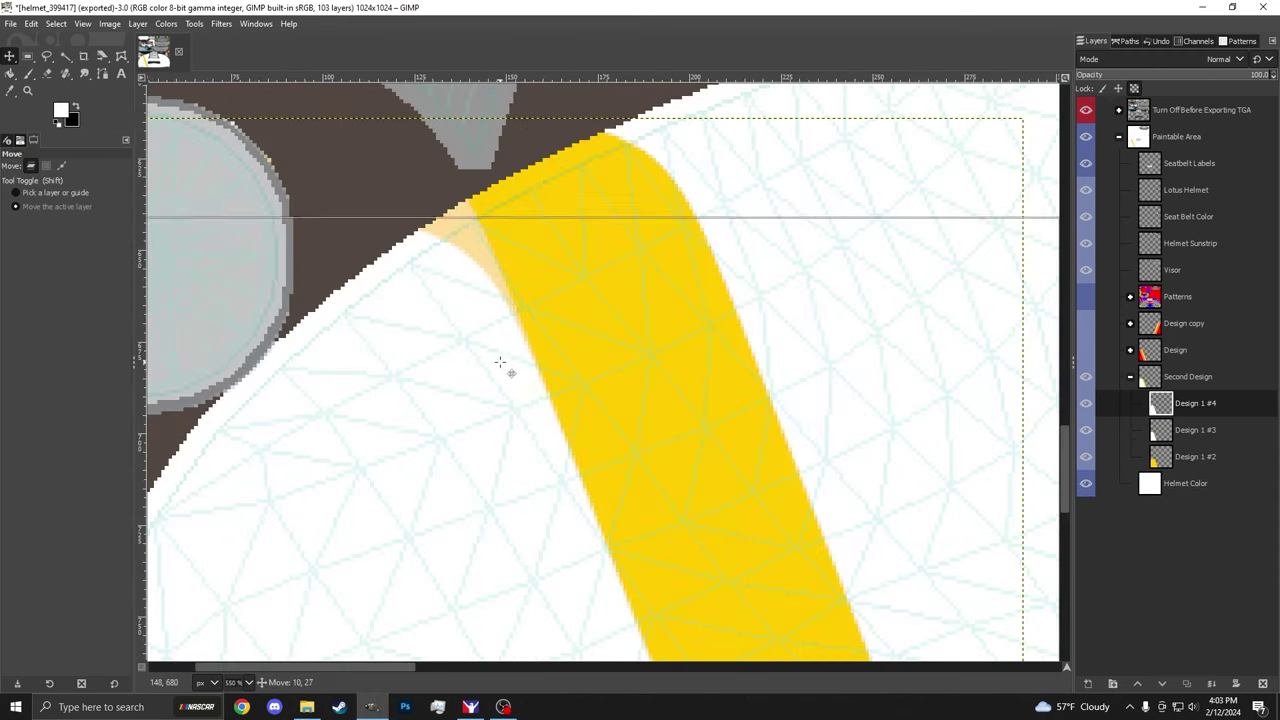
{"action": "right_click", "coordinate": [1195, 403]}
{"action": "left_click", "coordinate": [1136, 137]}
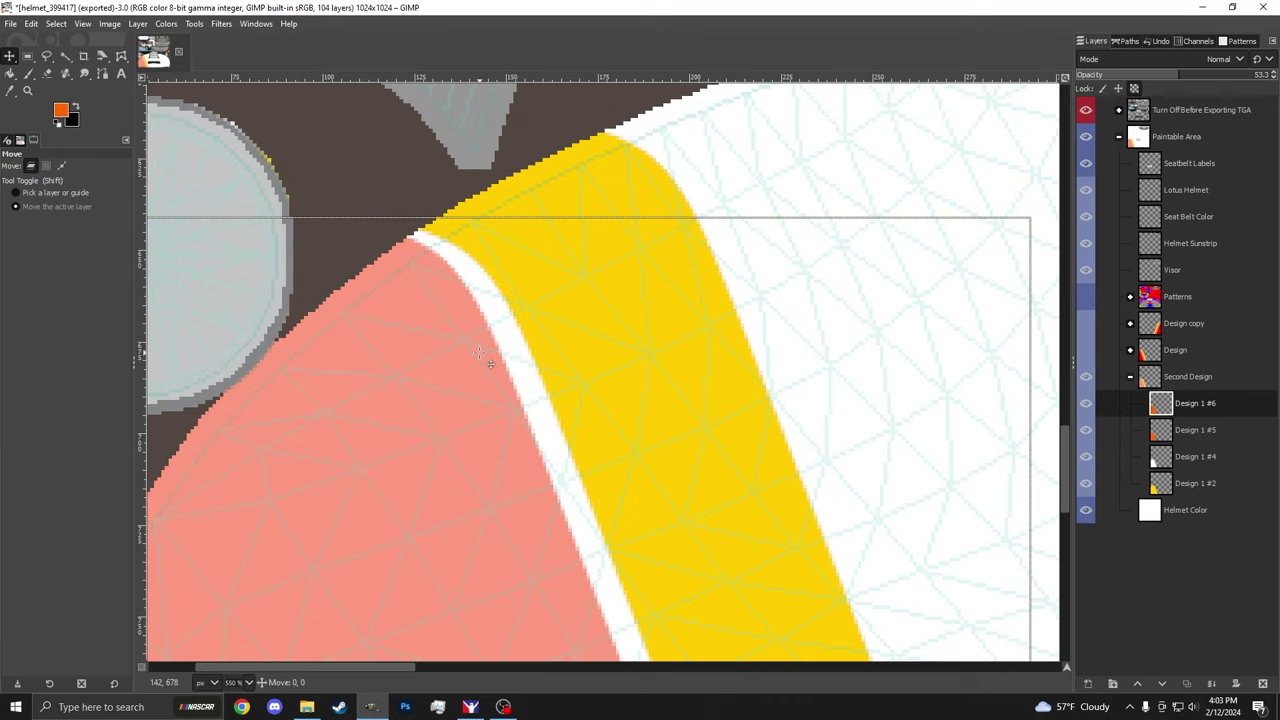
{"action": "left_click", "coordinate": [61, 110]}
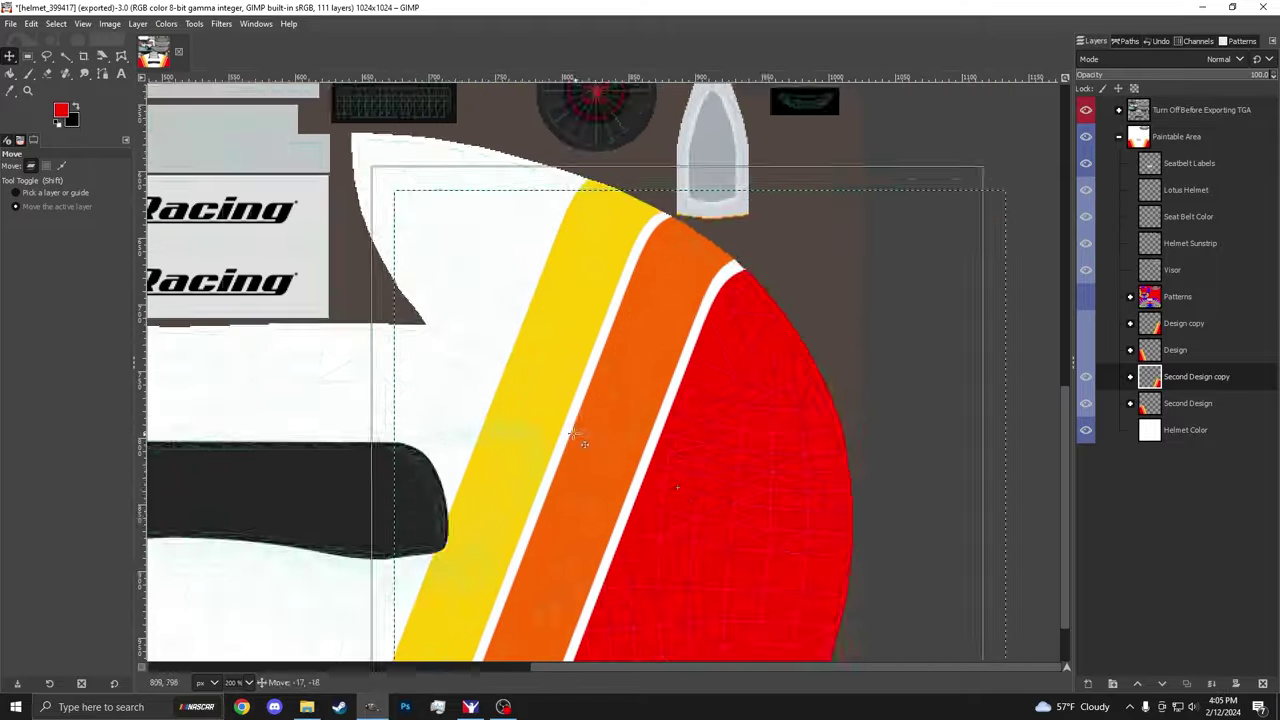
Step: Switch to iRacing and examine the curved stripes on the back, top and sides of the helmet preview
{"action": "left_click", "coordinate": [470, 707]}
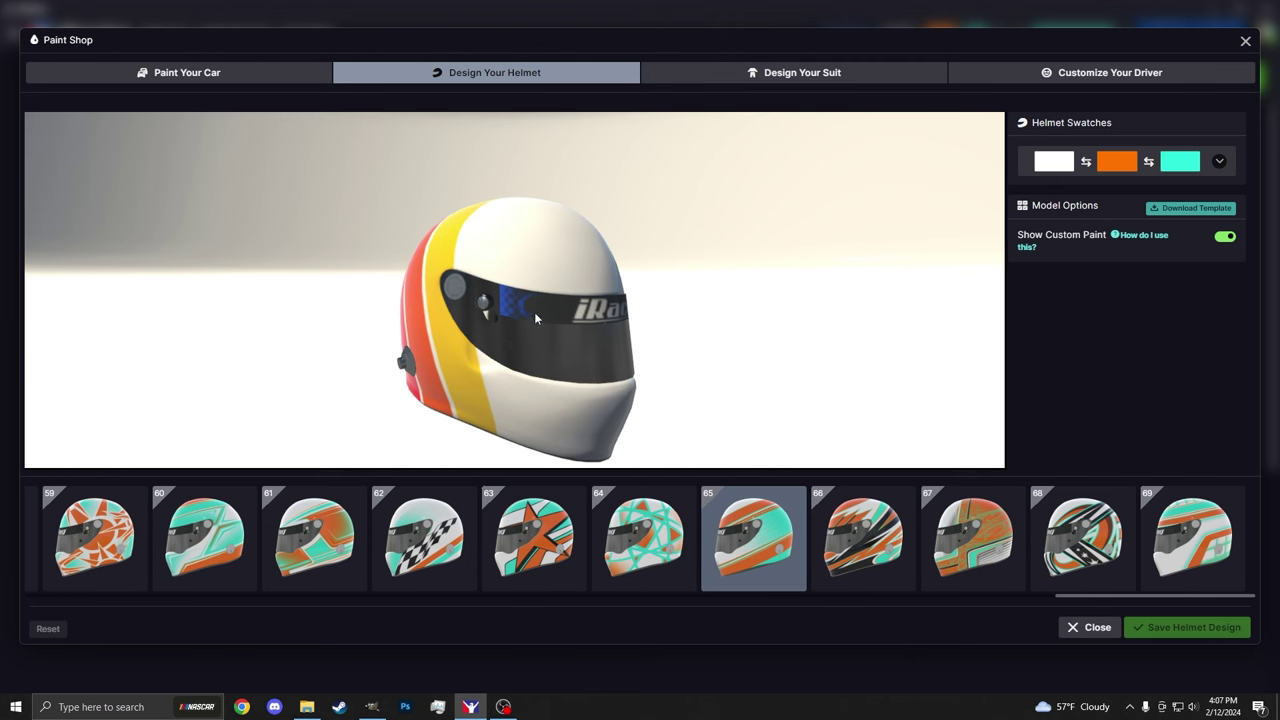
{"action": "left_click_drag", "start_coordinate": [525, 292], "coordinate": [503, 210]}
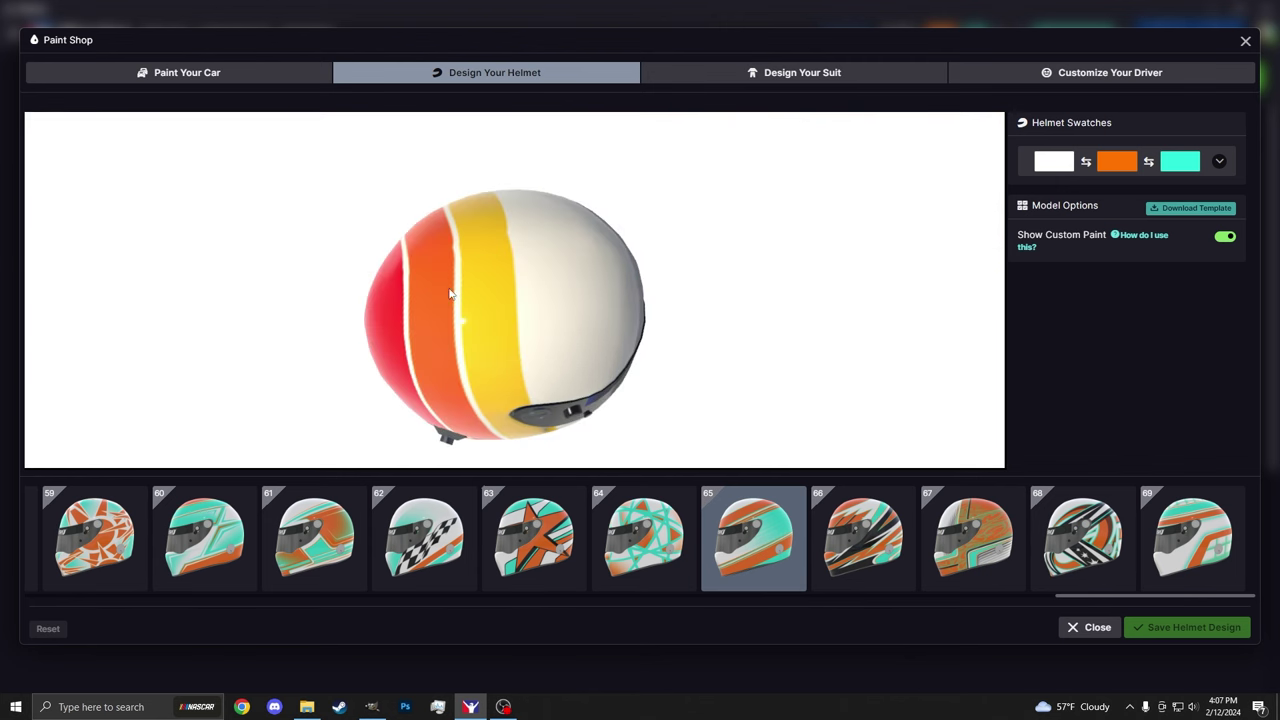
{"action": "left_click_drag", "start_coordinate": [453, 305], "coordinate": [568, 330]}
{"action": "scroll", "coordinate": [540, 288], "scroll_direction": "up", "scroll_amount": 3}
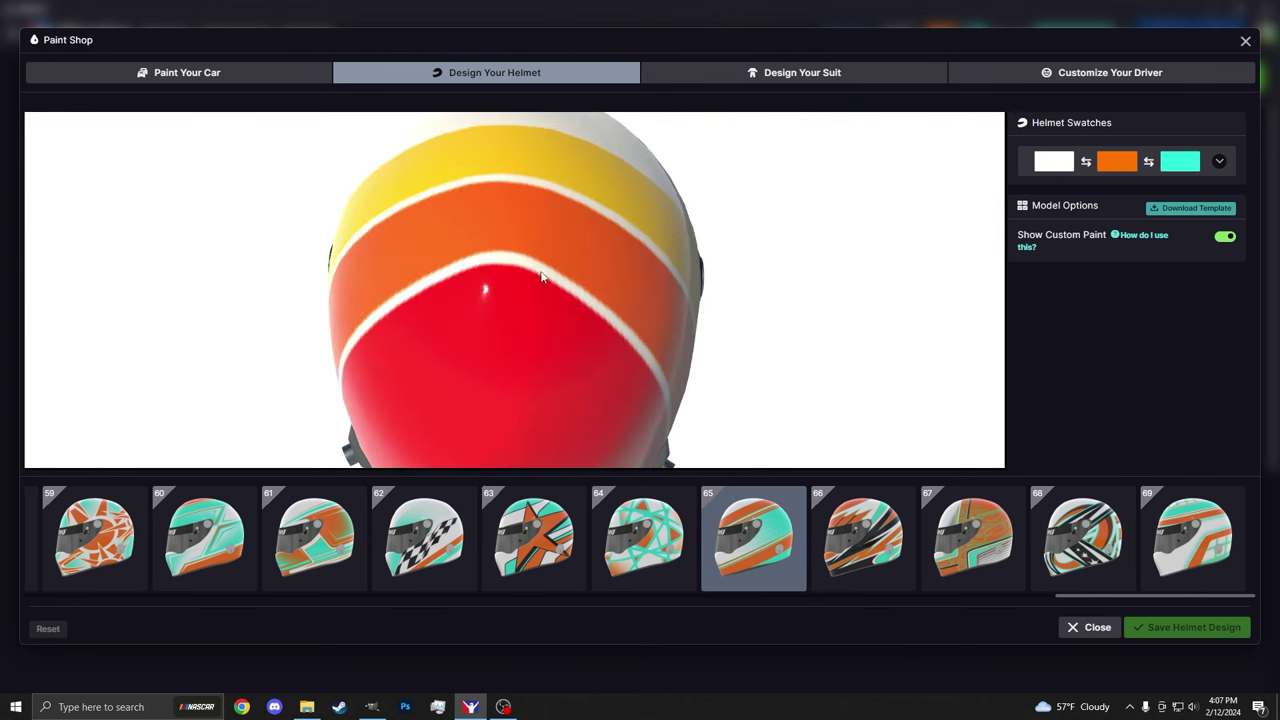
{"action": "left_click_drag", "start_coordinate": [540, 277], "coordinate": [313, 296]}
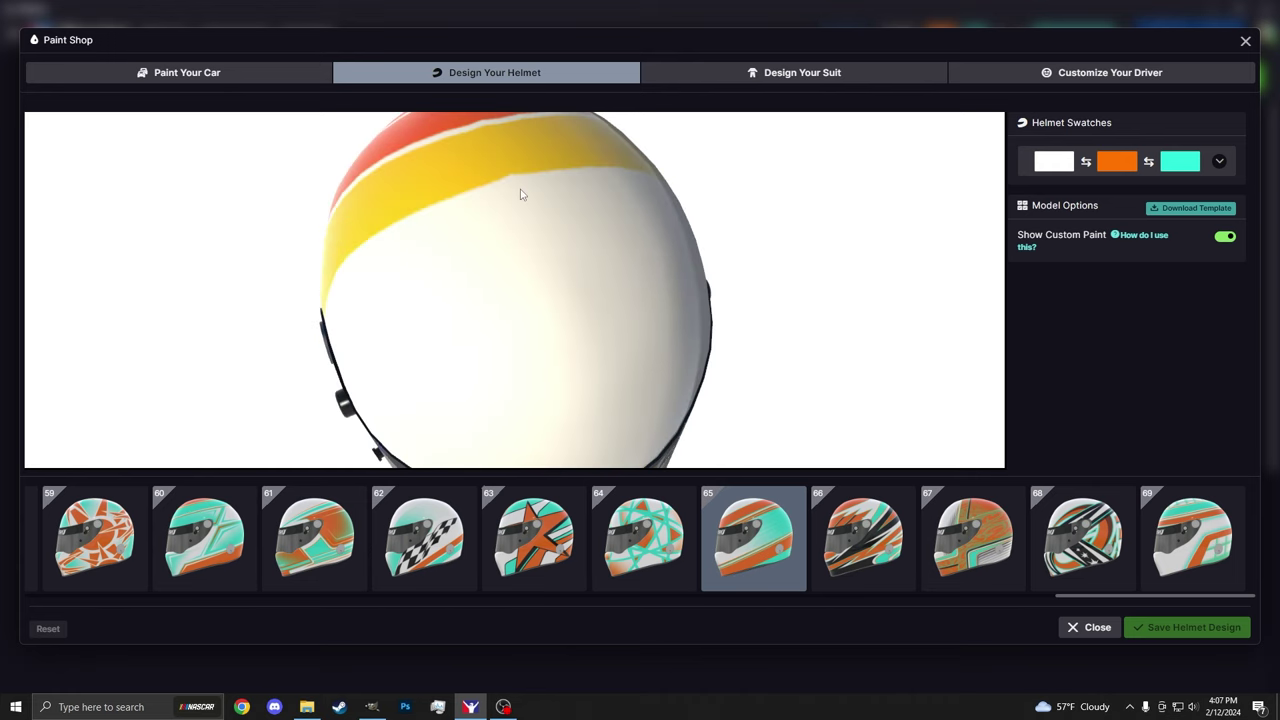
{"action": "left_click_drag", "start_coordinate": [520, 190], "coordinate": [508, 190]}
{"action": "scroll", "coordinate": [508, 202], "scroll_direction": "down", "scroll_amount": 5}
{"action": "left_click_drag", "start_coordinate": [555, 273], "coordinate": [349, 295]}
{"action": "scroll", "coordinate": [534, 309], "scroll_direction": "up", "scroll_amount": 5}
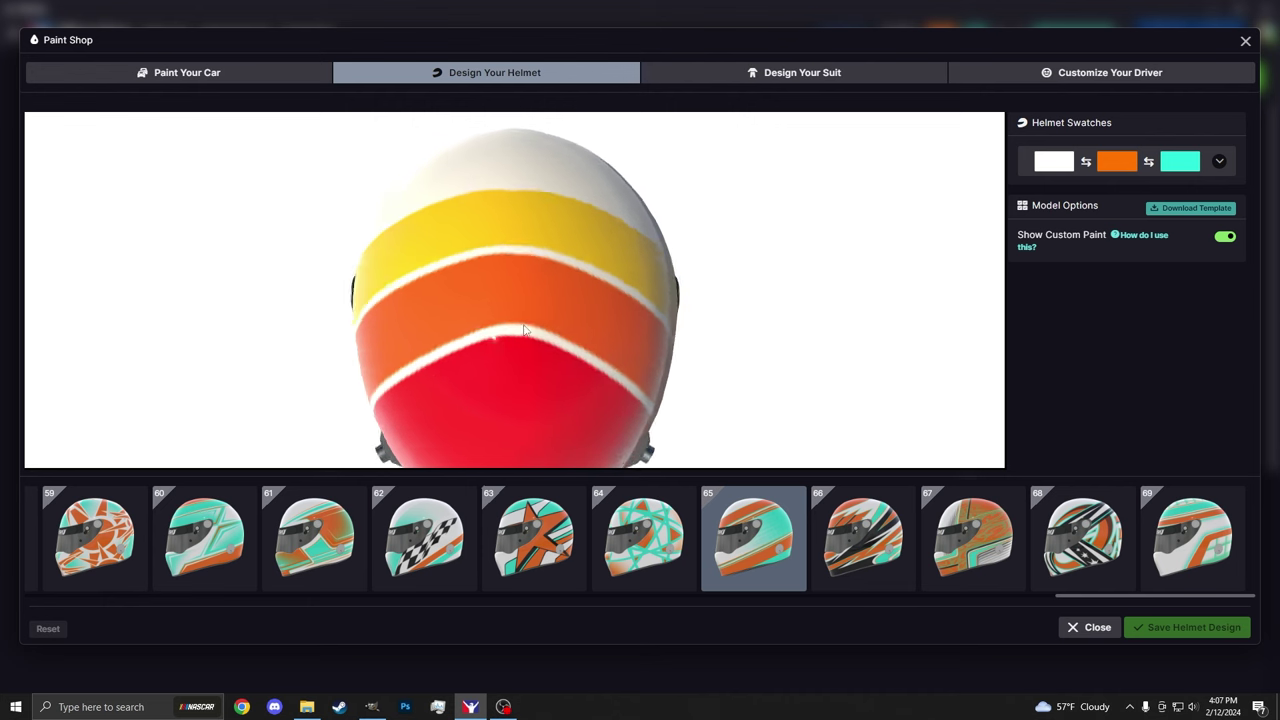
{"action": "left_click_drag", "start_coordinate": [519, 329], "coordinate": [456, 286]}
{"action": "scroll", "coordinate": [351, 209], "scroll_direction": "down", "scroll_amount": 5}
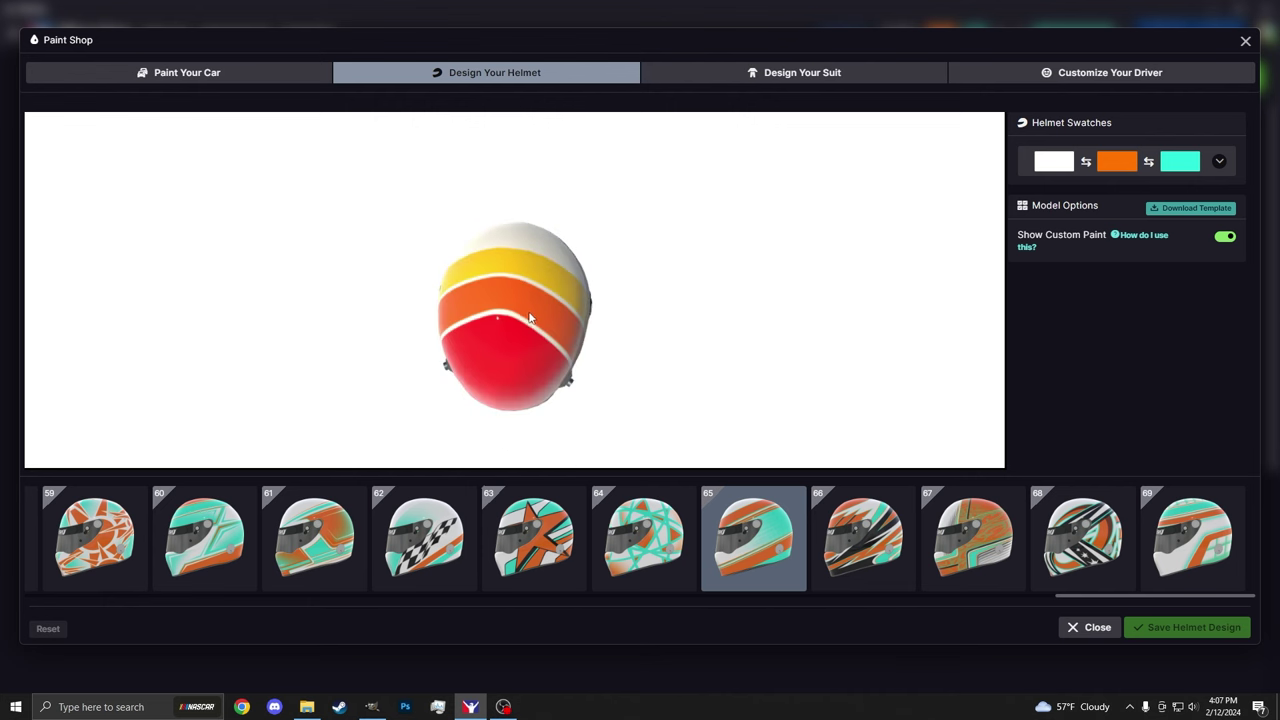
{"action": "left_click_drag", "start_coordinate": [351, 209], "coordinate": [394, 375]}
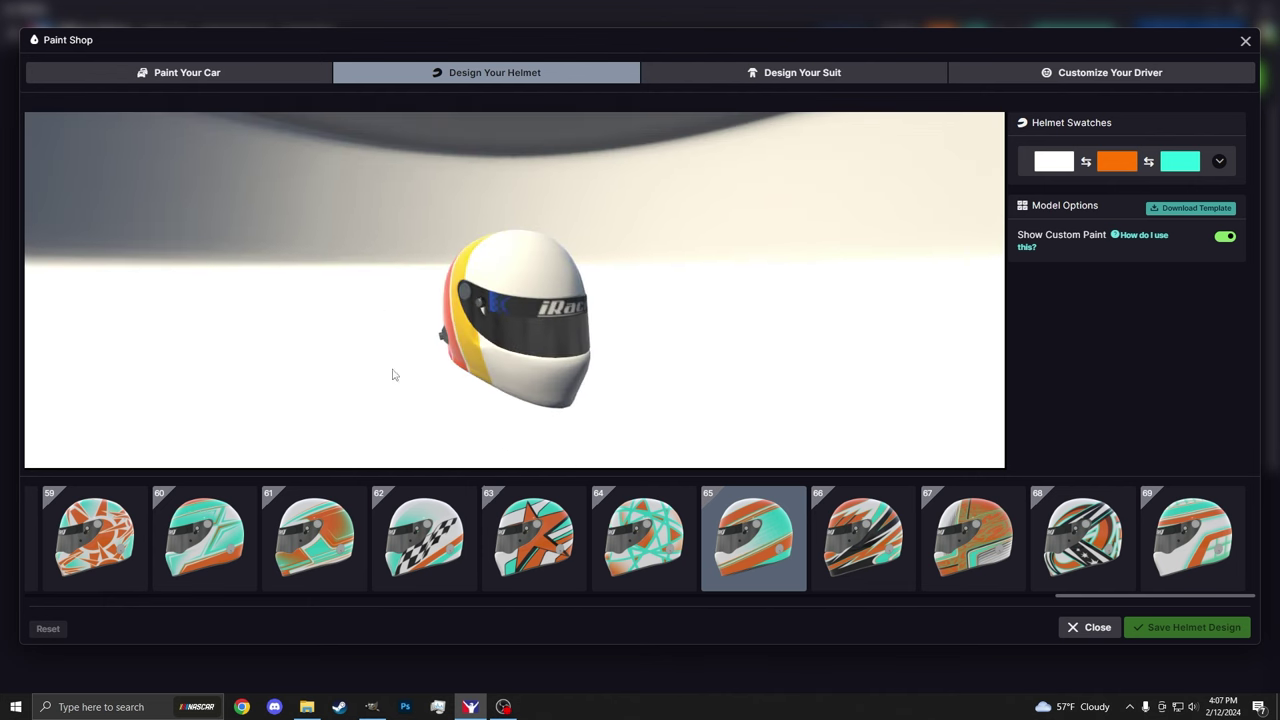
Step: Return to GIMP, collapse the two Second Design groups, show the Design group and delete the Design copy group
{"action": "left_click", "coordinate": [371, 705]}
{"action": "scroll", "coordinate": [690, 258], "scroll_direction": "down", "scroll_amount": 8}
{"action": "scroll", "coordinate": [901, 297], "scroll_direction": "up", "scroll_amount": 2}
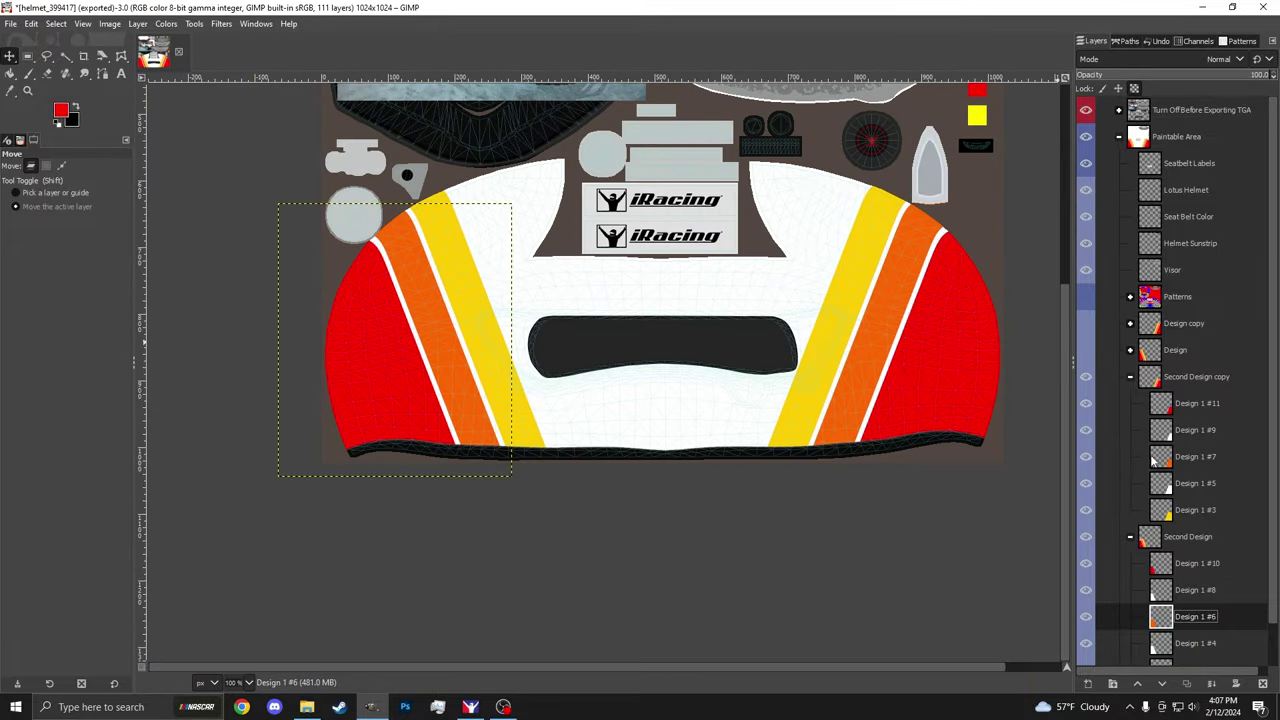
{"action": "left_click", "coordinate": [1130, 377]}
{"action": "left_click", "coordinate": [1130, 403]}
{"action": "left_click", "coordinate": [1160, 348]}
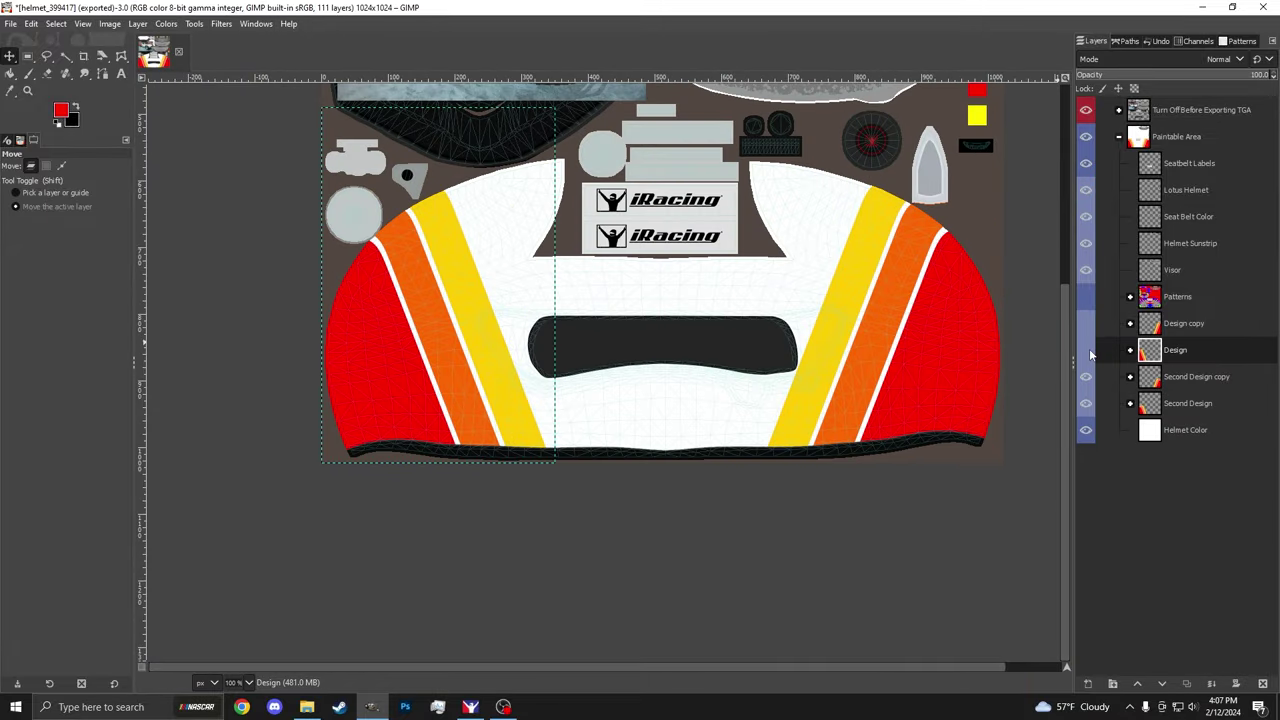
{"action": "right_click", "coordinate": [1170, 330]}
{"action": "left_click", "coordinate": [1110, 189]}
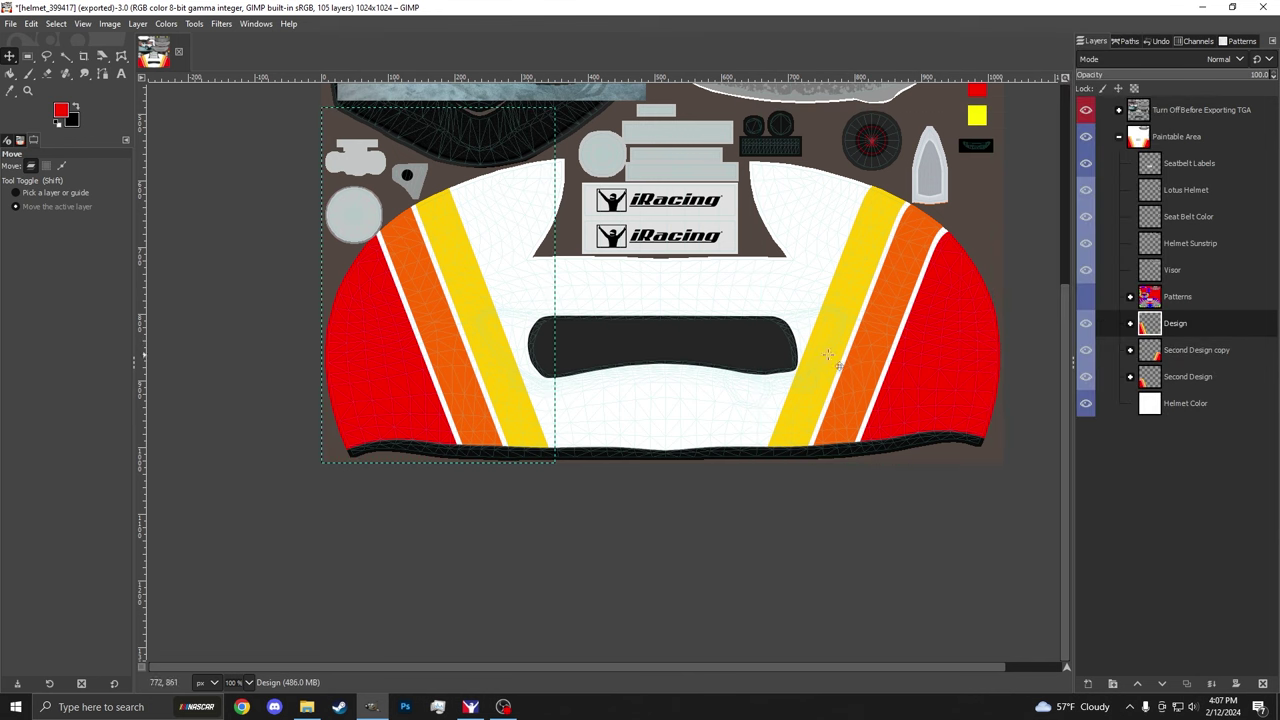
Step: Move the Design group from the helmet's left side to the chin area below the visor opening
{"action": "left_click_drag", "start_coordinate": [463, 225], "coordinate": [643, 374]}
{"action": "key", "text": "2"}
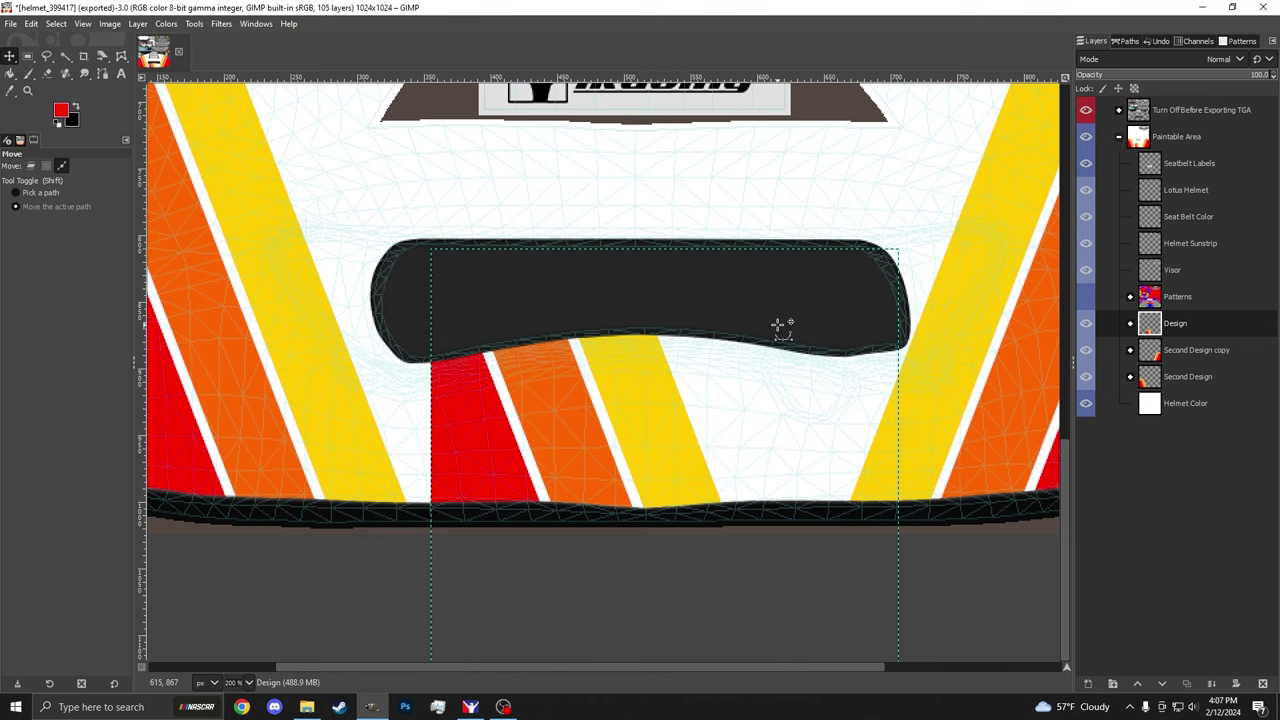
{"action": "scroll", "coordinate": [873, 328], "scroll_direction": "down", "scroll_amount": 2}
Step: Scale the Design group down proportionally and position its stripes on the chin below the visor opening
{"action": "key", "text": "shift+s"}
{"action": "left_click", "coordinate": [775, 468]}
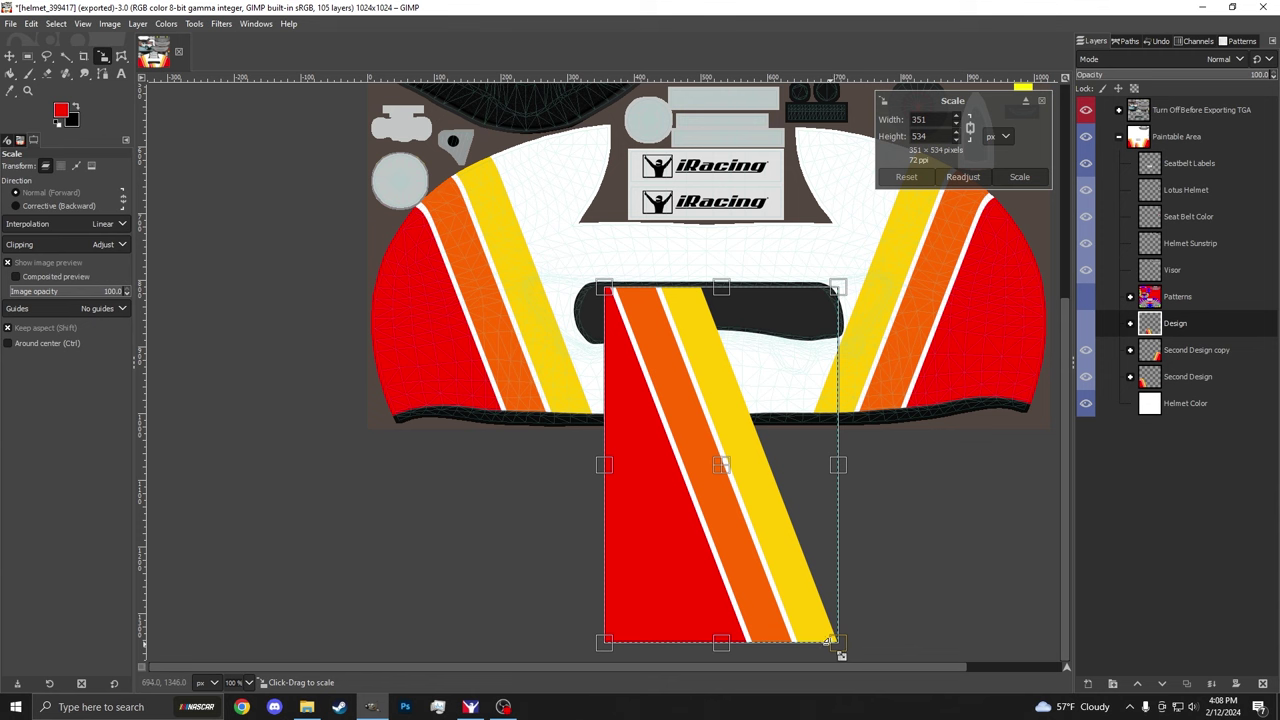
{"action": "left_click_drag", "start_coordinate": [814, 621], "coordinate": [712, 419]}
{"action": "mouse_move", "coordinate": [658, 370]}
{"action": "left_mouse_down"}
{"action": "mouse_move", "coordinate": [676, 391]}
{"action": "mouse_move", "coordinate": [662, 393]}
{"action": "left_mouse_up"}
{"action": "left_click", "coordinate": [1036, 178]}
{"action": "key", "text": "plus"}
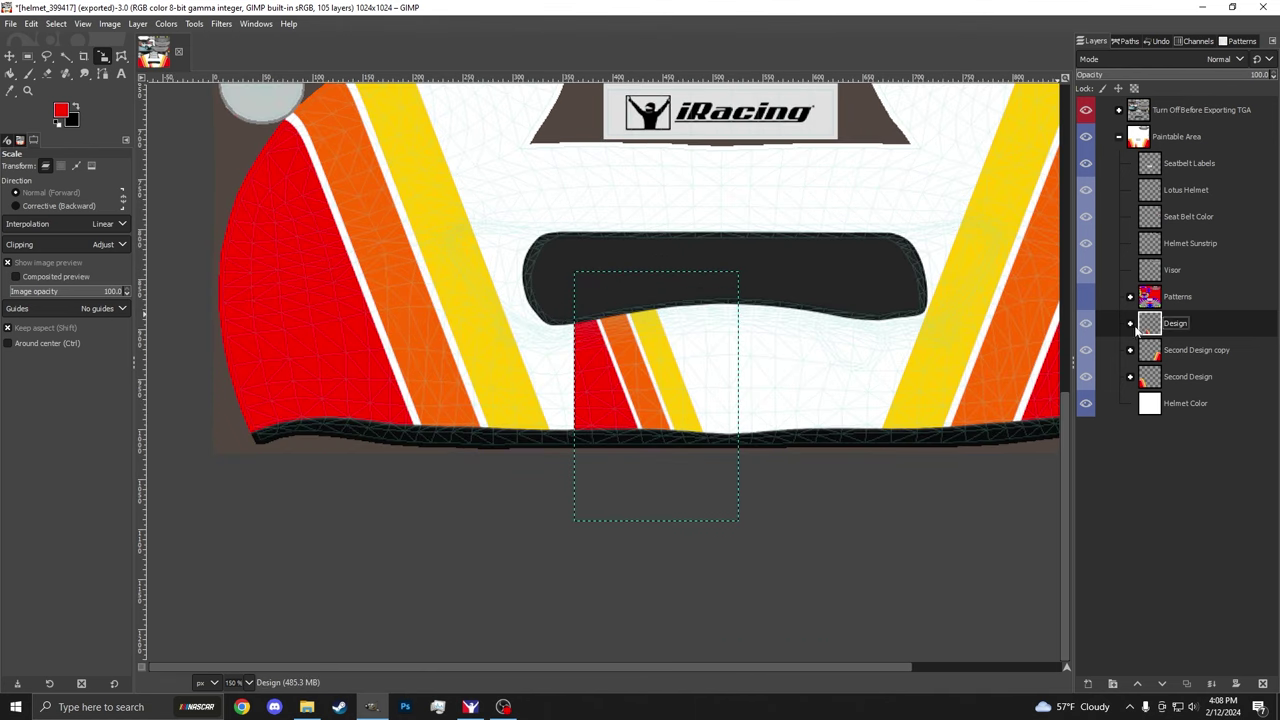
Step: Duplicate the red layer inside the Design group, shift the copy left and merge it down to widen the red area
{"action": "left_click", "coordinate": [1130, 323]}
{"action": "right_click", "coordinate": [1190, 350]}
{"action": "left_click", "coordinate": [1150, 143]}
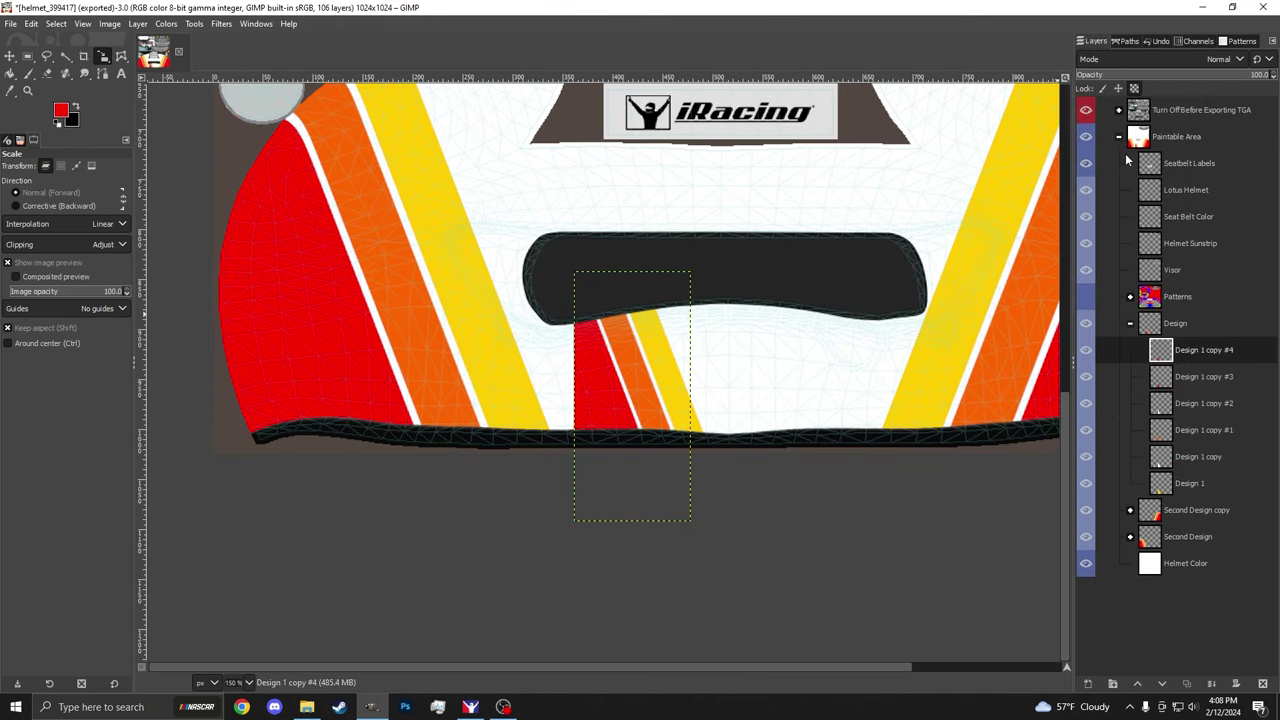
{"action": "key", "text": "m"}
{"action": "mouse_move", "coordinate": [633, 365]}
{"action": "left_mouse_down"}
{"action": "mouse_move", "coordinate": [603, 370]}
{"action": "mouse_move", "coordinate": [615, 368]}
{"action": "left_mouse_up"}
{"action": "right_click", "coordinate": [1170, 351]}
{"action": "left_click", "coordinate": [1098, 160]}
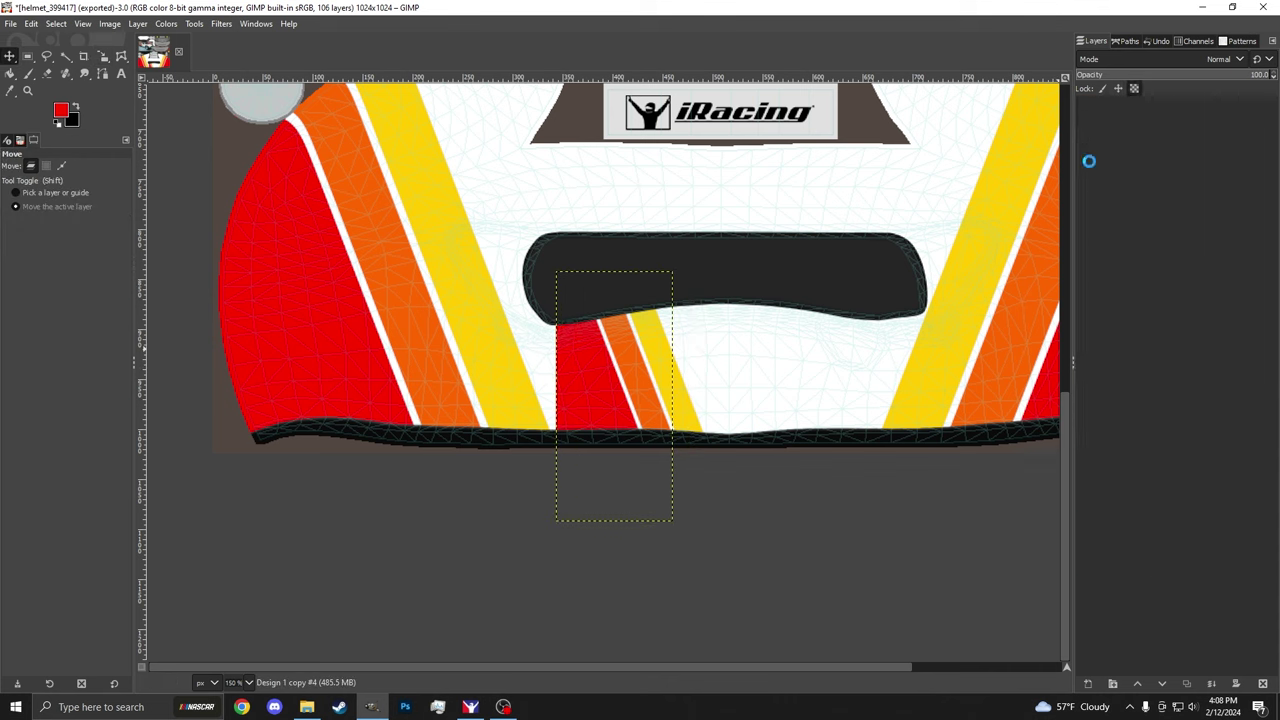
Step: Extend the red area further left with another shifted, merged copy, and duplicate the merged layer once more
{"action": "right_click", "coordinate": [1181, 351]}
{"action": "left_click", "coordinate": [1121, 142]}
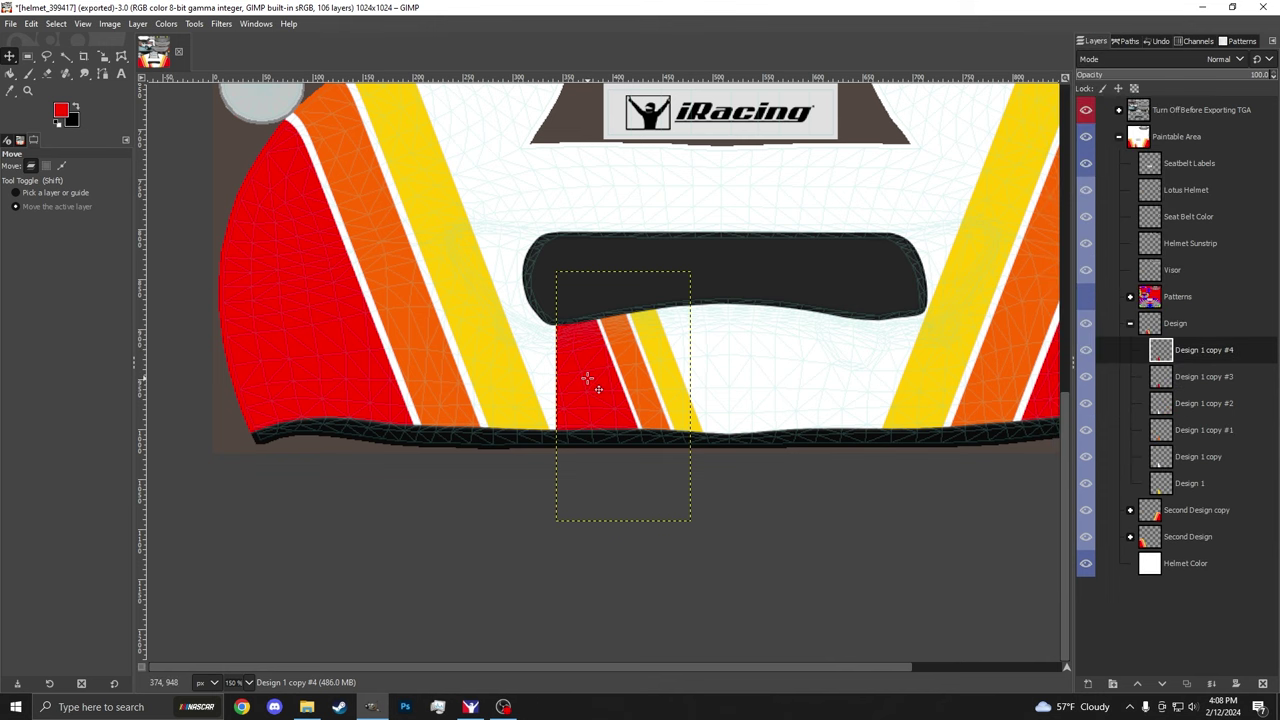
{"action": "left_click_drag", "start_coordinate": [586, 377], "coordinate": [548, 380]}
{"action": "right_click", "coordinate": [1174, 350]}
{"action": "left_click", "coordinate": [1138, 174]}
{"action": "right_click", "coordinate": [1194, 346]}
{"action": "left_click", "coordinate": [1111, 143]}
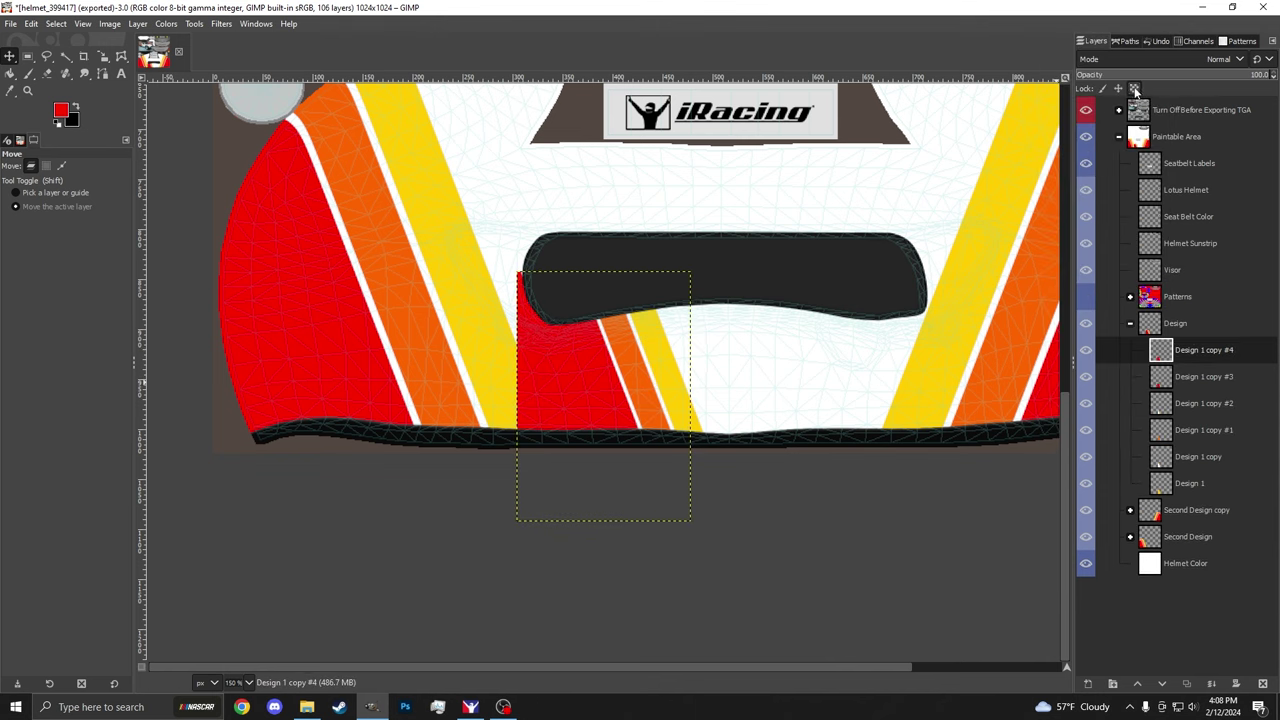
Step: Fill the topmost red stripe copy in the Design group with white and shift it left to trim the red area's outer edge
{"action": "key", "text": "shift+b"}
{"action": "left_click", "coordinate": [61, 110]}
{"action": "left_click", "coordinate": [461, 270]}
{"action": "left_click", "coordinate": [455, 316]}
{"action": "left_click", "coordinate": [580, 351]}
{"action": "key", "text": "m"}
{"action": "scroll", "coordinate": [605, 372], "scroll_direction": "up", "scroll_amount": 3}
{"action": "left_click_drag", "start_coordinate": [605, 372], "coordinate": [445, 398]}
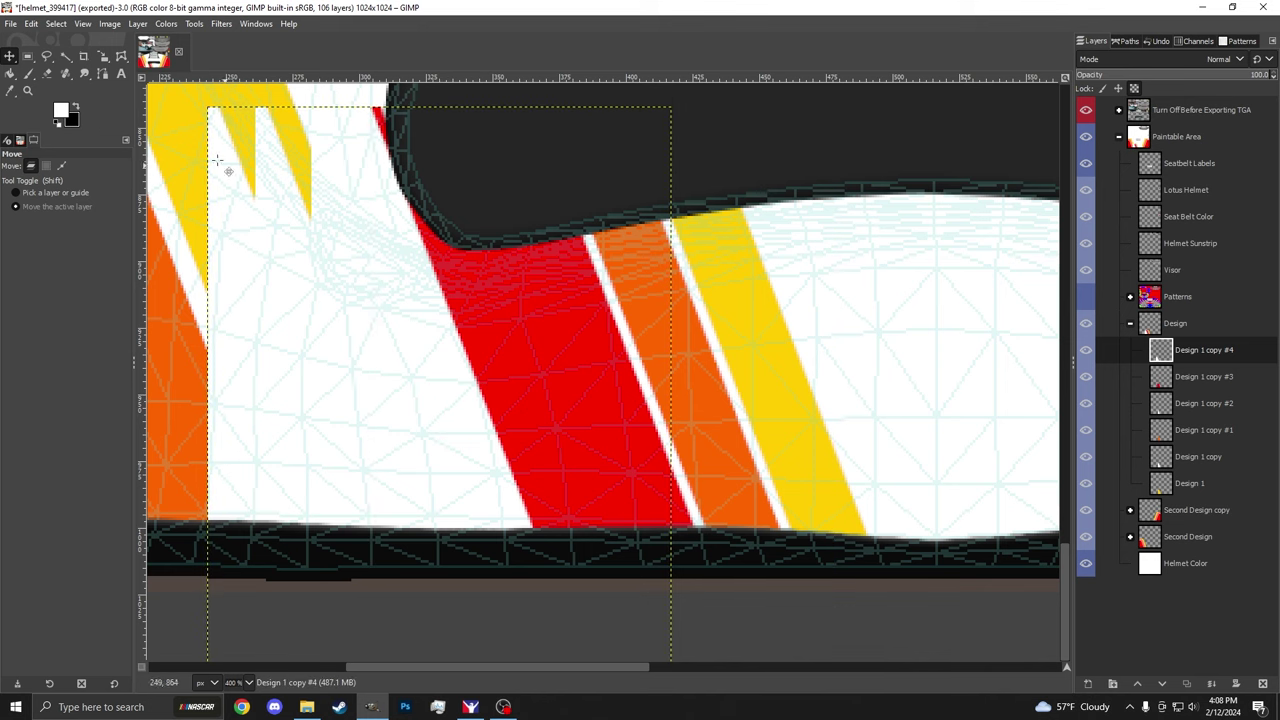
Step: Merge a new blank layer into the white copy and fill a freehand selection over the red sliver beside the visor with white
{"action": "left_click", "coordinate": [46, 57]}
{"action": "right_click", "coordinate": [1208, 358]}
{"action": "left_click", "coordinate": [1130, 111]}
{"action": "left_click", "coordinate": [1184, 352]}
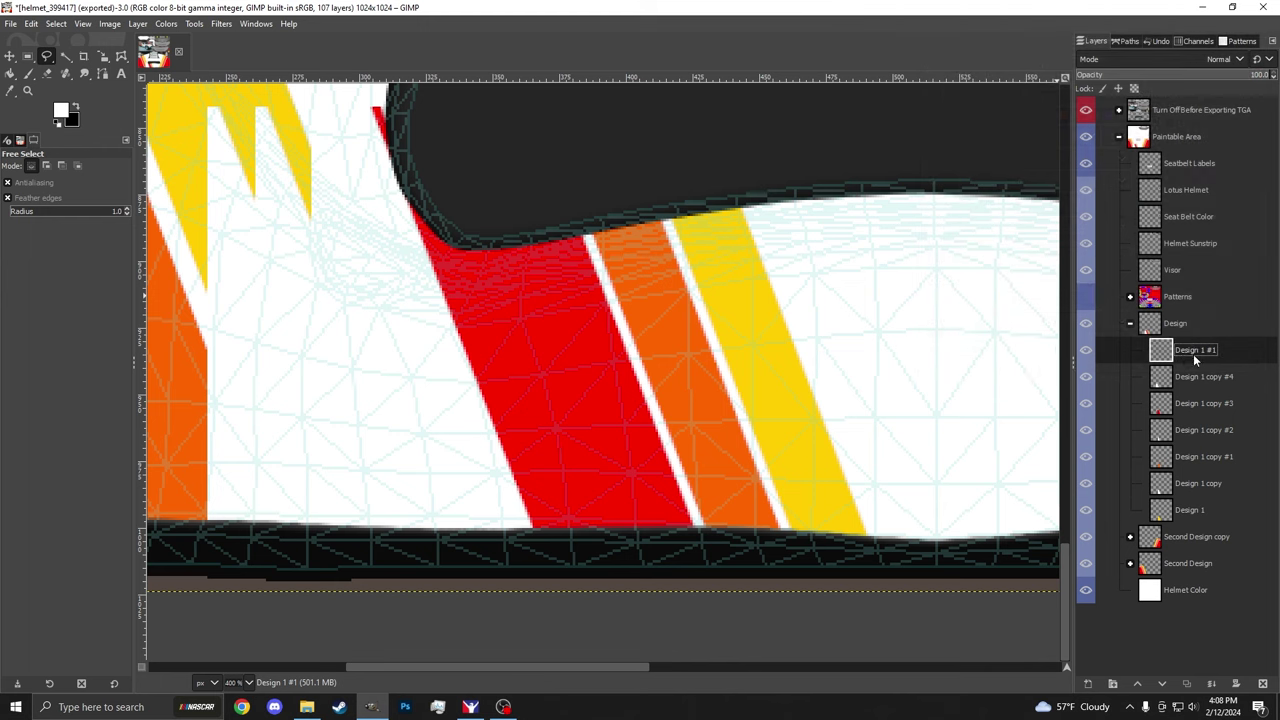
{"action": "right_click", "coordinate": [1193, 354]}
{"action": "left_click", "coordinate": [1133, 164]}
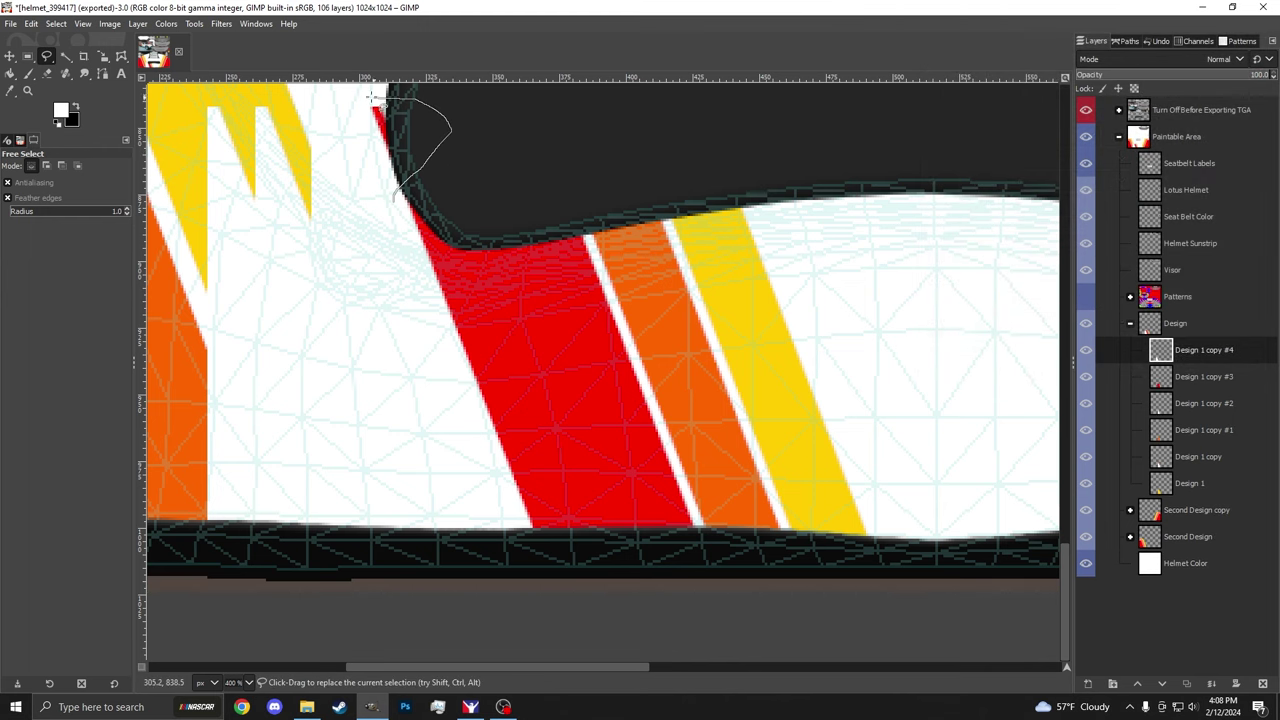
{"action": "key", "text": "shift+b"}
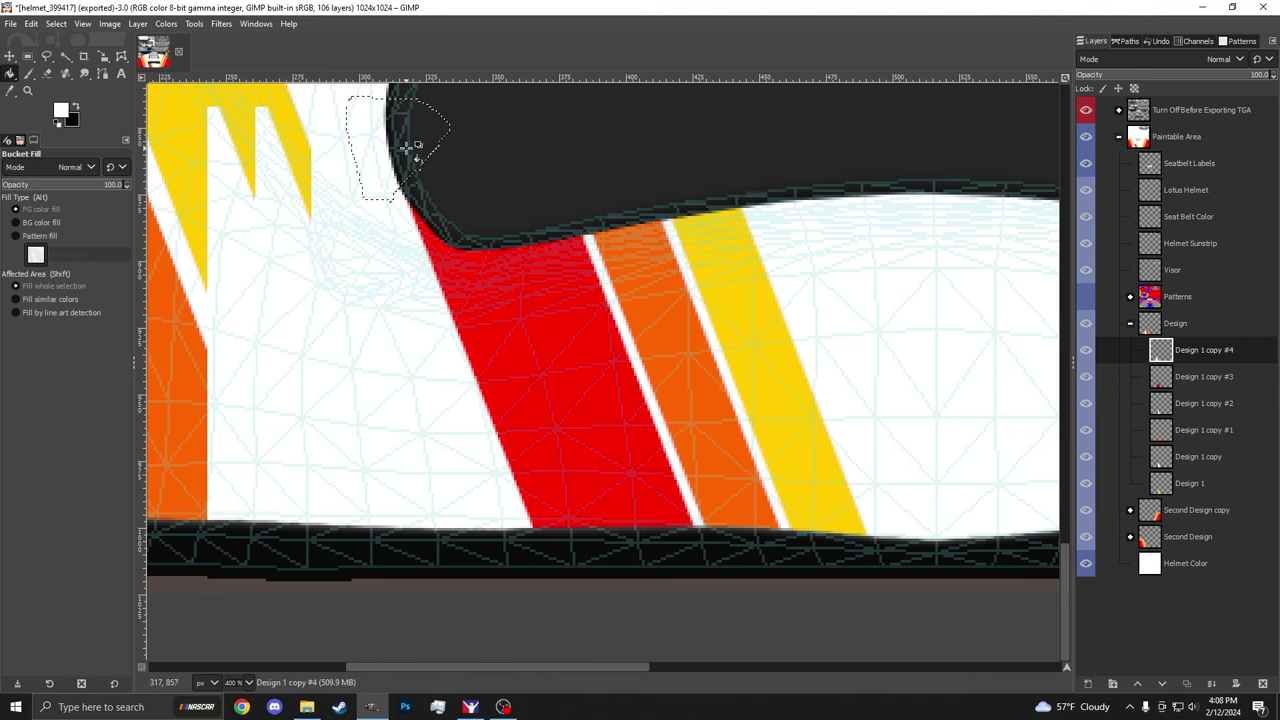
Step: Collapse the Design group and reorder it beneath Second Design, directly above Helmet Color
{"action": "left_click", "coordinate": [1130, 323]}
{"action": "left_click_drag", "start_coordinate": [1150, 323], "coordinate": [1205, 392]}
{"action": "scroll", "coordinate": [461, 372], "scroll_direction": "down", "scroll_amount": 3}
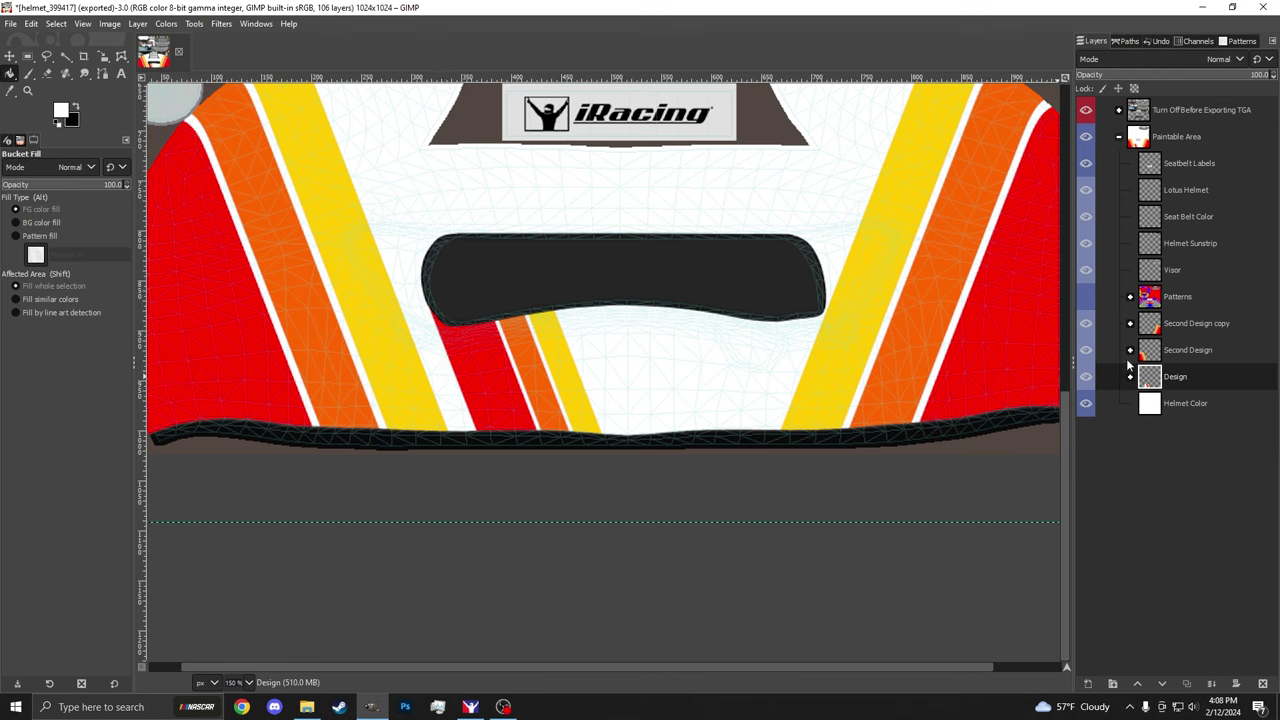
Step: Hide the Turn Off Before Exporting TGA group, export the helmet TGA and inspect the chin stripes in iRacing
{"action": "left_click", "coordinate": [1086, 110]}
{"action": "left_click", "coordinate": [470, 706]}
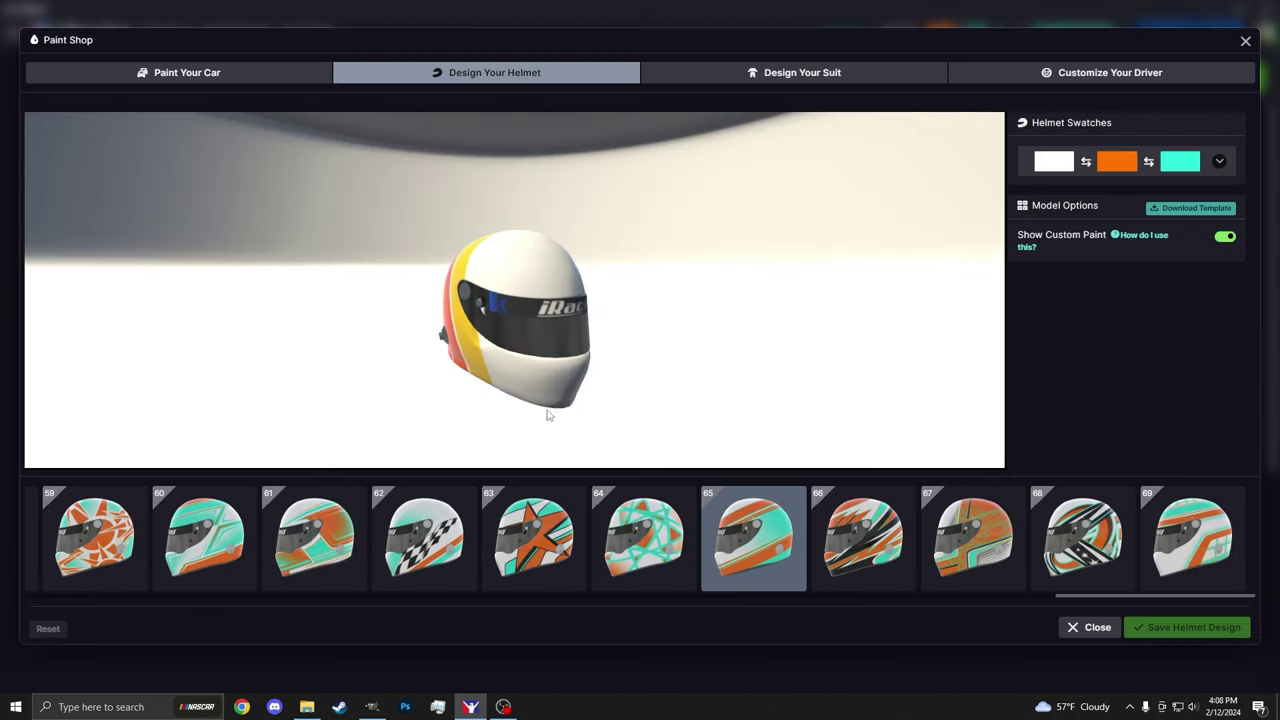
{"action": "left_click_drag", "start_coordinate": [554, 377], "coordinate": [565, 311]}
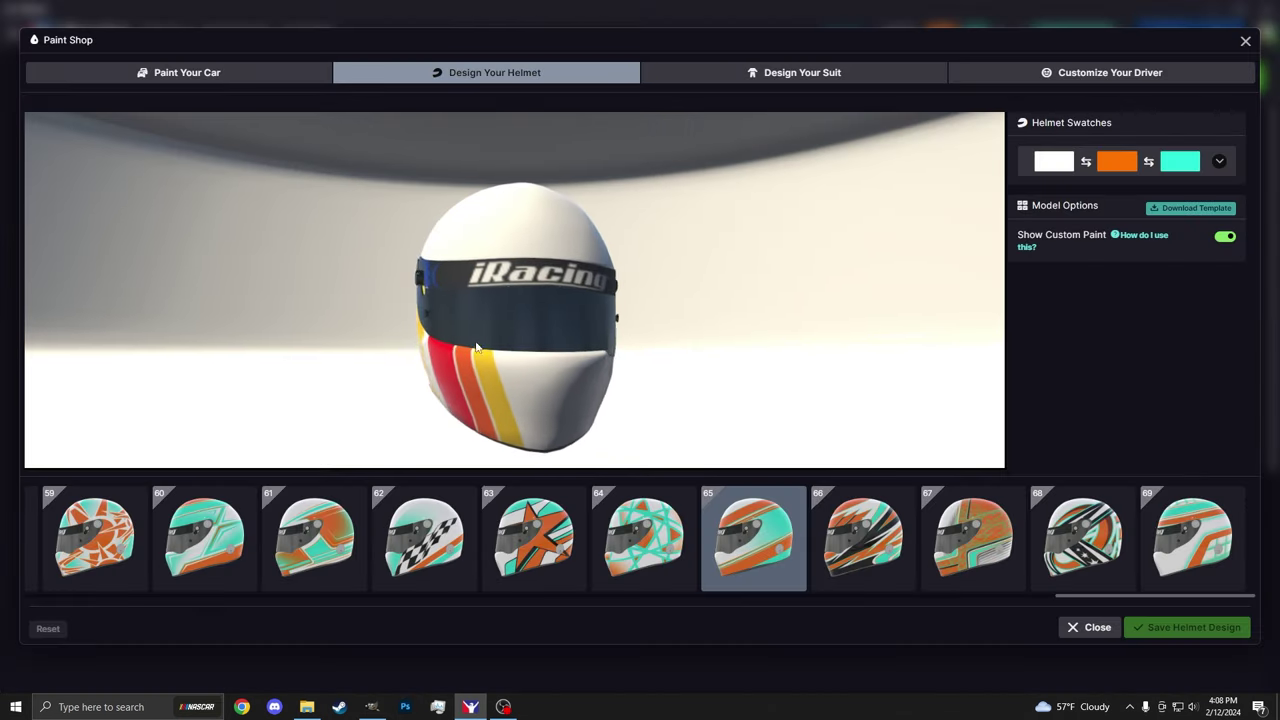
{"action": "left_click_drag", "start_coordinate": [455, 392], "coordinate": [500, 371]}
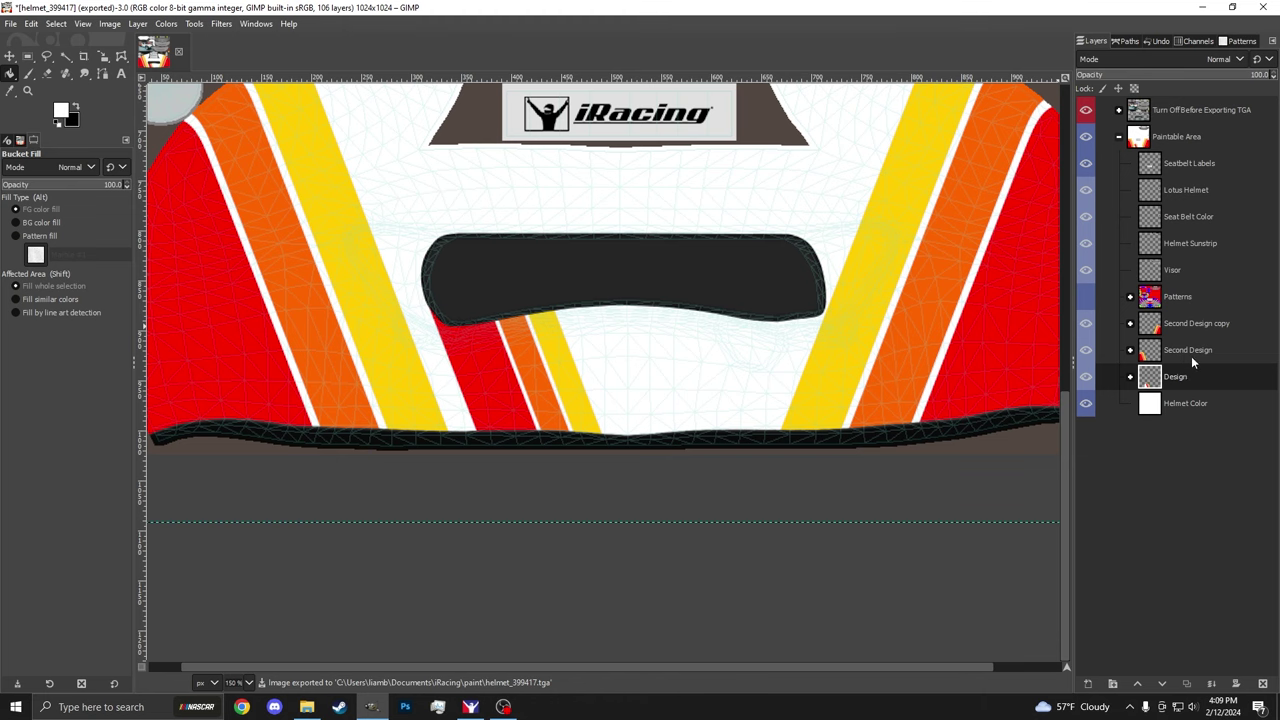
Step: Shrink the Design group's layer boundary to fit its chin stripe content
{"action": "right_click", "coordinate": [1180, 379]}
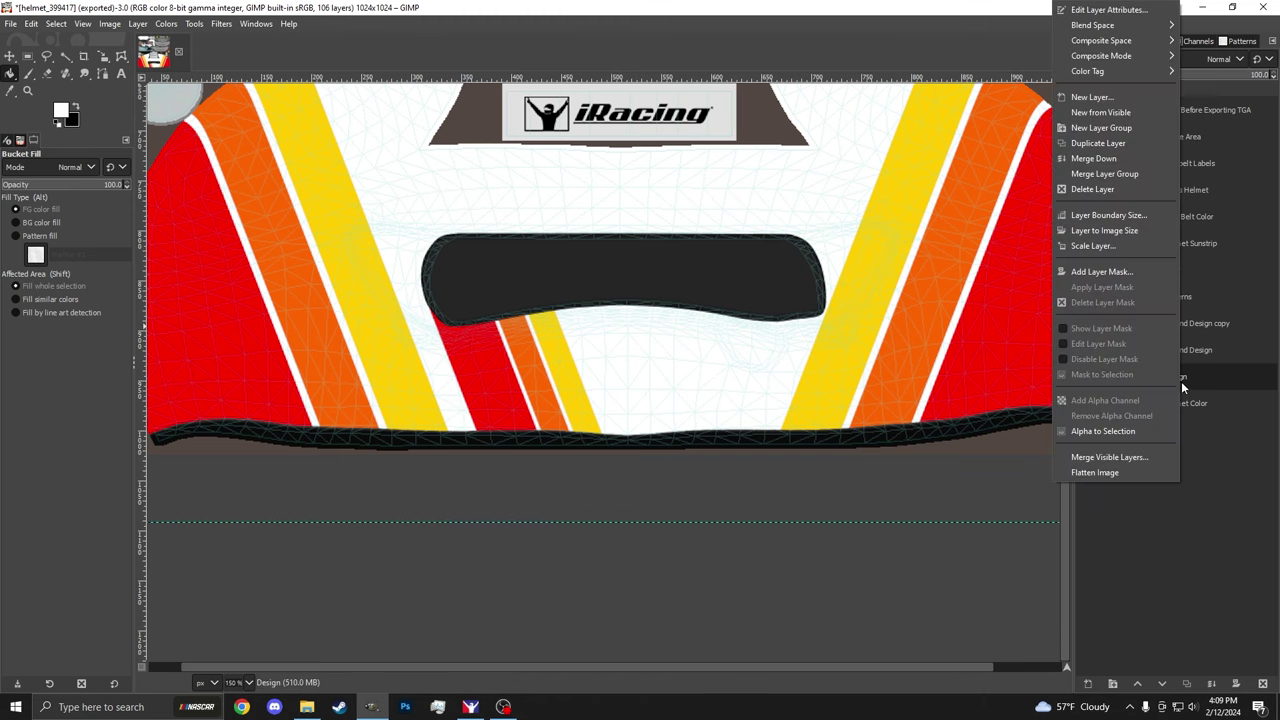
{"action": "left_click", "coordinate": [1141, 432]}
{"action": "left_click", "coordinate": [138, 24]}
{"action": "left_click", "coordinate": [167, 277]}
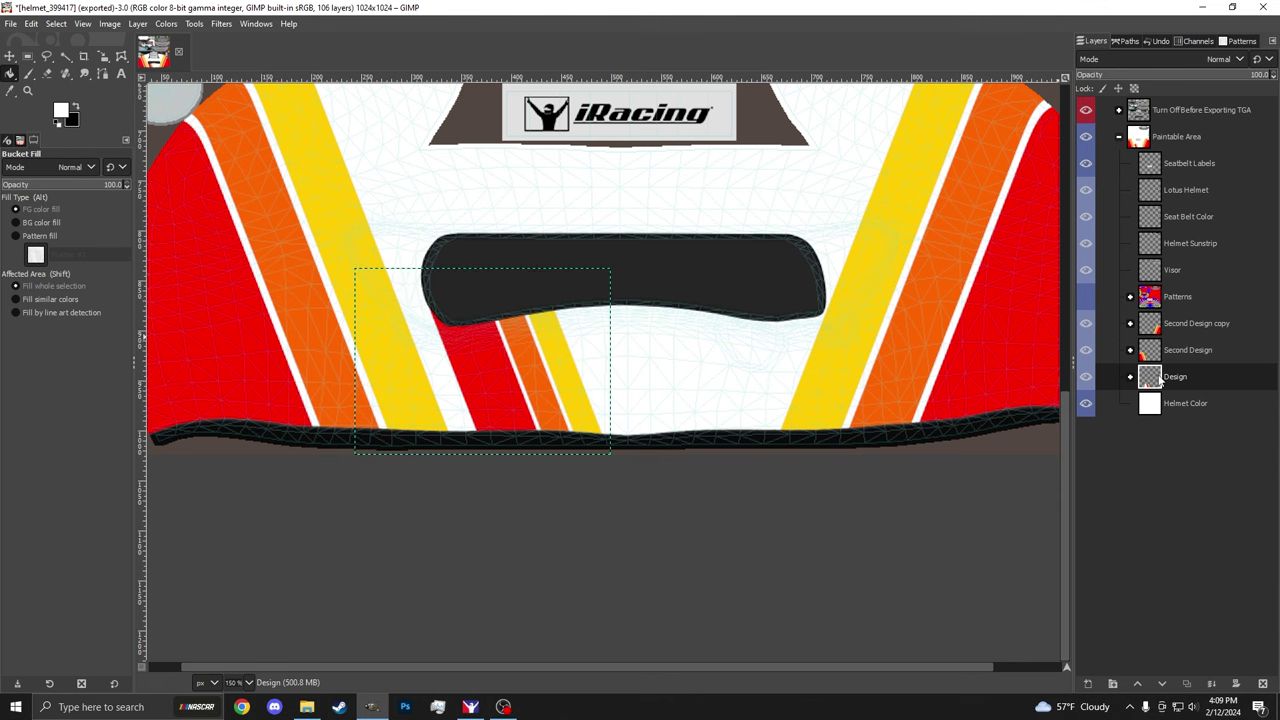
Step: Duplicate the Design group and flip the copy horizontally
{"action": "right_click", "coordinate": [1120, 370]}
{"action": "left_click", "coordinate": [1050, 157]}
{"action": "key", "text": "m"}
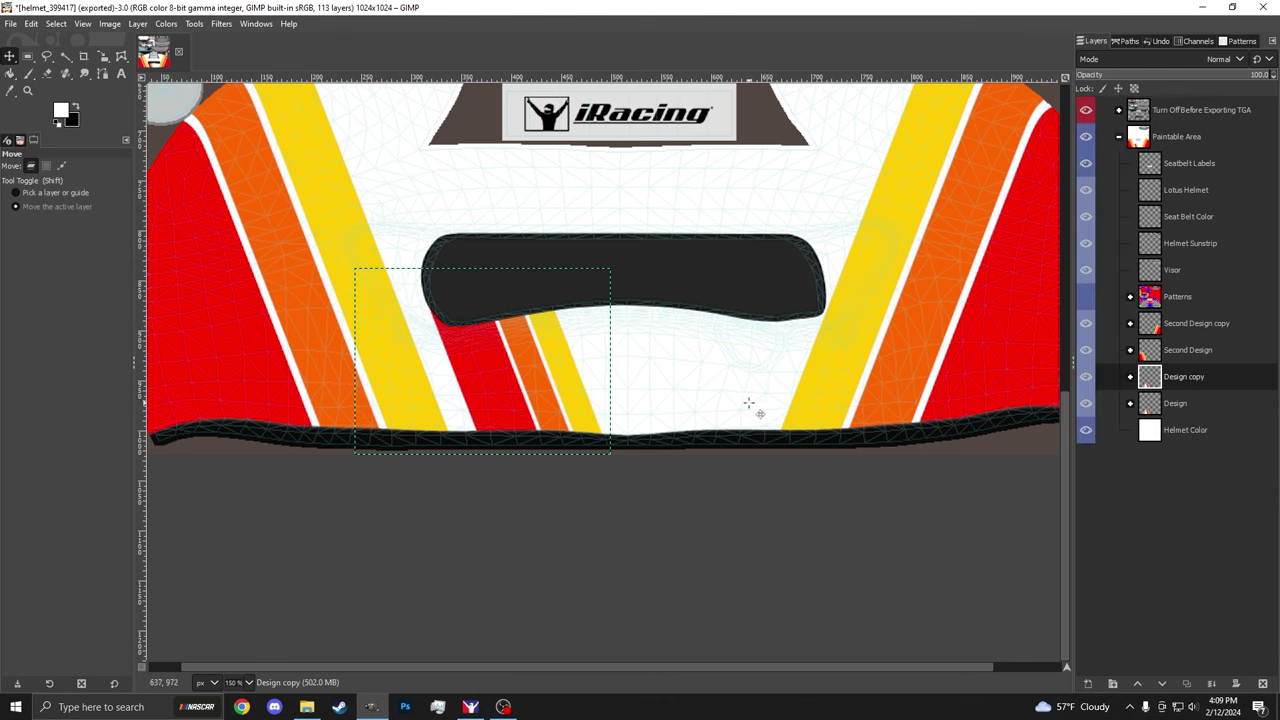
{"action": "scroll", "coordinate": [754, 403], "scroll_direction": "up", "scroll_amount": 4, "text": "ctrl"}
{"action": "left_click_drag", "start_coordinate": [500, 402], "coordinate": [584, 405]}
{"action": "scroll", "coordinate": [622, 414], "scroll_direction": "down", "scroll_amount": 1, "text": "ctrl"}
{"action": "scroll", "coordinate": [651, 325], "scroll_direction": "up", "scroll_amount": 2}
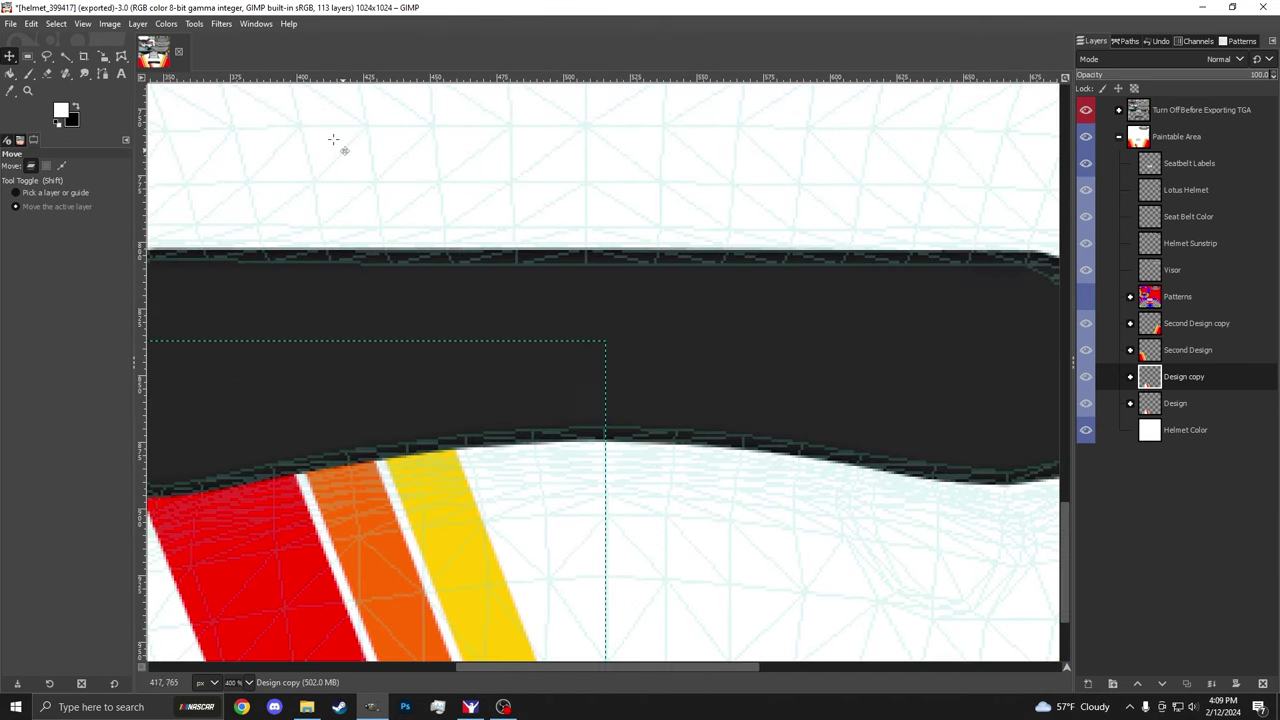
{"action": "left_click", "coordinate": [138, 23]}
{"action": "mouse_move", "coordinate": [229, 203]}
{"action": "left_click", "coordinate": [330, 206]}
{"action": "scroll", "coordinate": [397, 455], "scroll_direction": "down", "scroll_amount": 4}
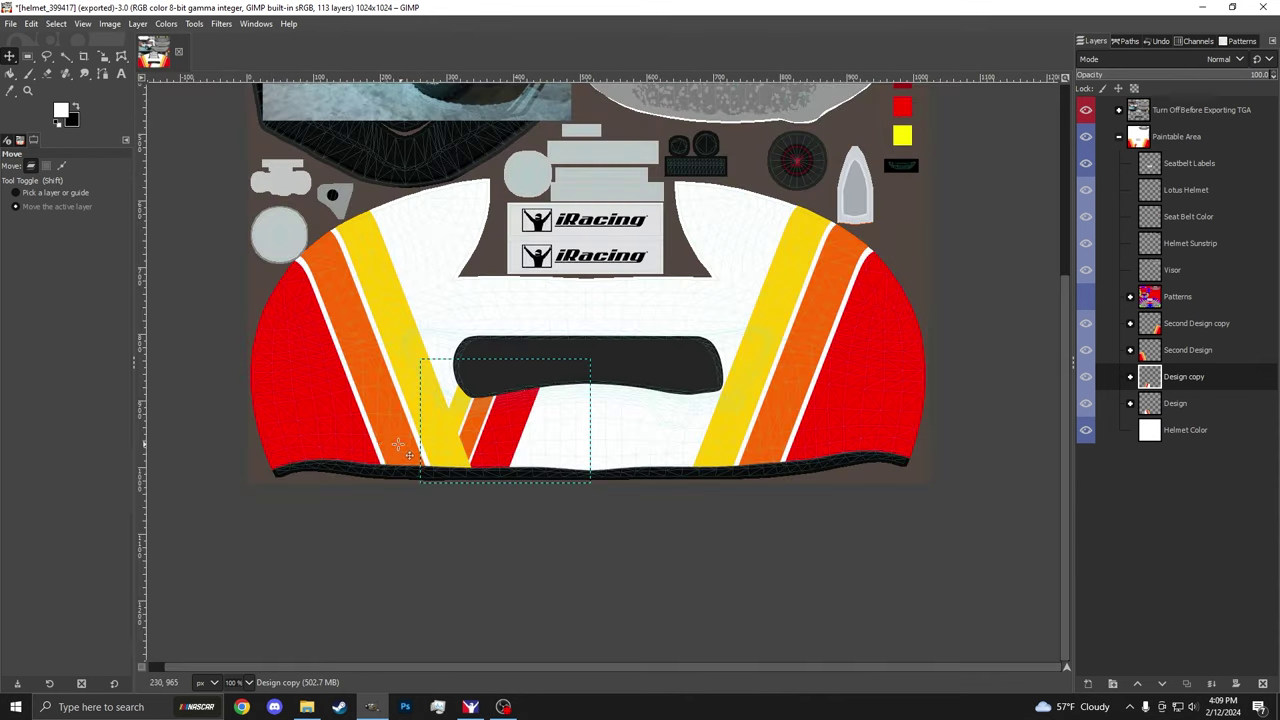
Step: Move the flipped Design copy to the right side of the chin so it mirrors the left chin stripes
{"action": "left_click_drag", "start_coordinate": [432, 439], "coordinate": [649, 458]}
{"action": "scroll", "coordinate": [602, 438], "scroll_direction": "up", "scroll_amount": 6}
{"action": "scroll", "coordinate": [588, 436], "scroll_direction": "down", "scroll_amount": 2}
{"action": "scroll", "coordinate": [488, 443], "scroll_direction": "down", "scroll_amount": 4}
{"action": "scroll", "coordinate": [652, 372], "scroll_direction": "up", "scroll_amount": 5}
{"action": "left_click_drag", "start_coordinate": [642, 410], "coordinate": [629, 410]}
{"action": "scroll", "coordinate": [750, 415], "scroll_direction": "down", "scroll_amount": 5}
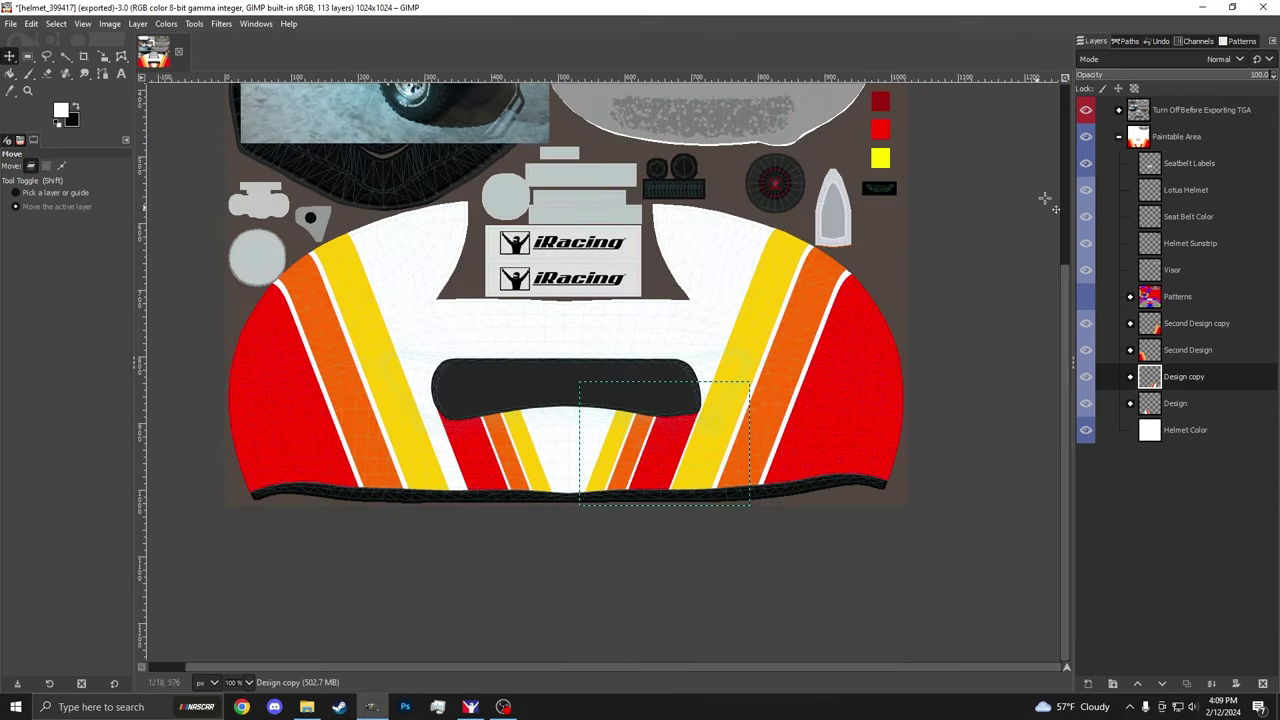
Step: Export the helmet without the template overlay, inspect both sides of the chin in iRacing and return to GIMP
{"action": "left_click", "coordinate": [1086, 110]}
{"action": "left_click", "coordinate": [470, 706]}
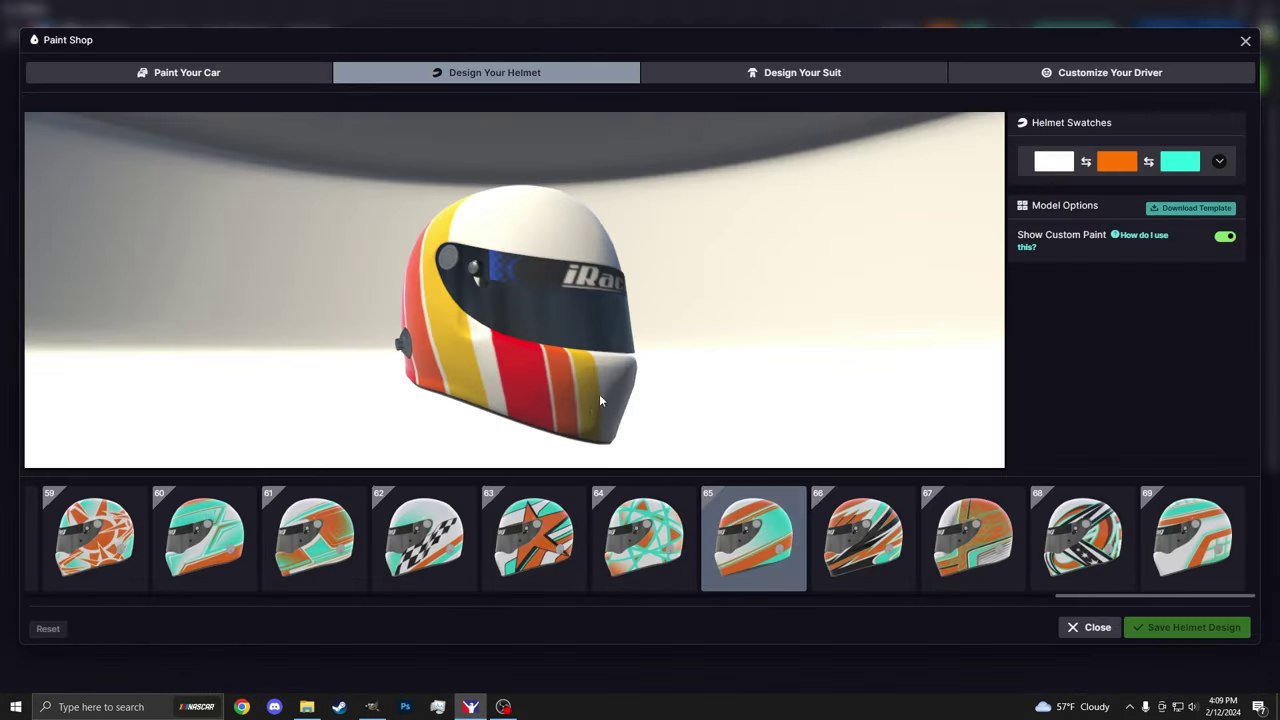
{"action": "mouse_move", "coordinate": [606, 386]}
{"action": "left_mouse_down"}
{"action": "mouse_move", "coordinate": [497, 348]}
{"action": "mouse_move", "coordinate": [460, 298]}
{"action": "mouse_move", "coordinate": [419, 294]}
{"action": "mouse_move", "coordinate": [452, 399]}
{"action": "mouse_move", "coordinate": [726, 329]}
{"action": "mouse_move", "coordinate": [706, 328]}
{"action": "left_mouse_up"}
{"action": "left_click", "coordinate": [371, 707]}
{"action": "left_click", "coordinate": [1085, 115]}
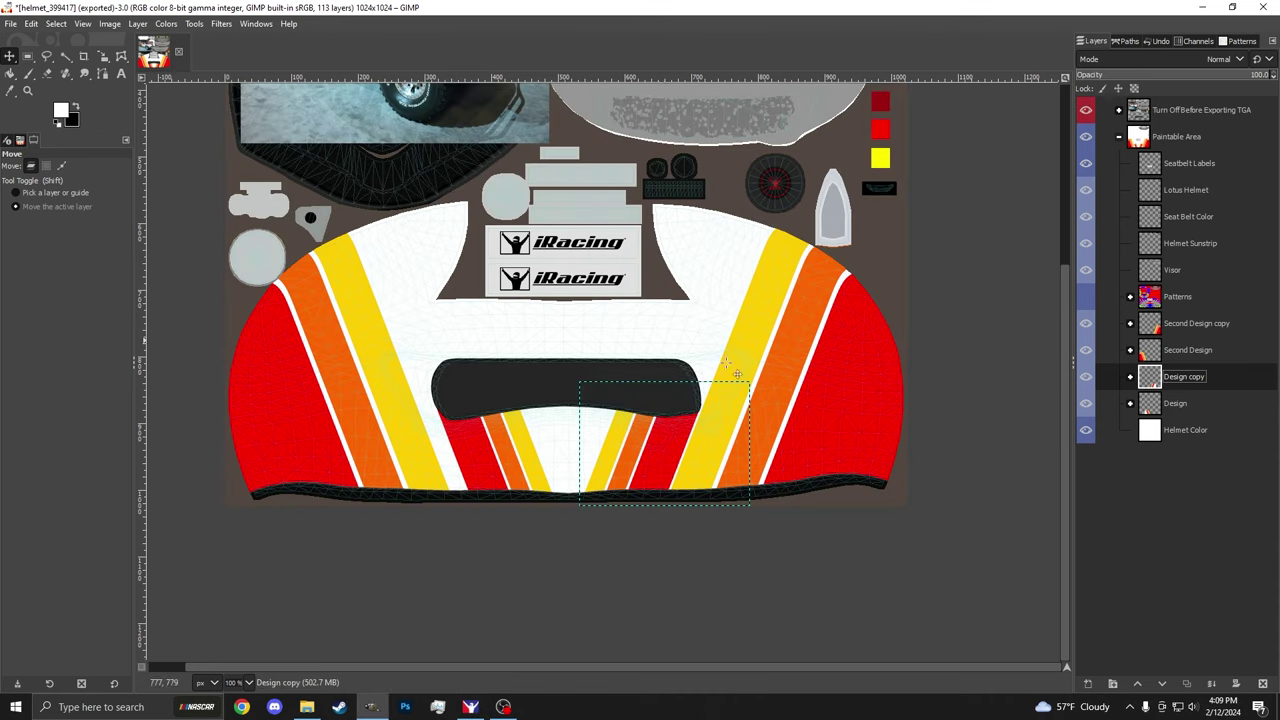
Step: Duplicate the Second Design copy group that holds the helmet's right side stripes
{"action": "scroll", "coordinate": [715, 401], "scroll_direction": "up", "scroll_amount": 1}
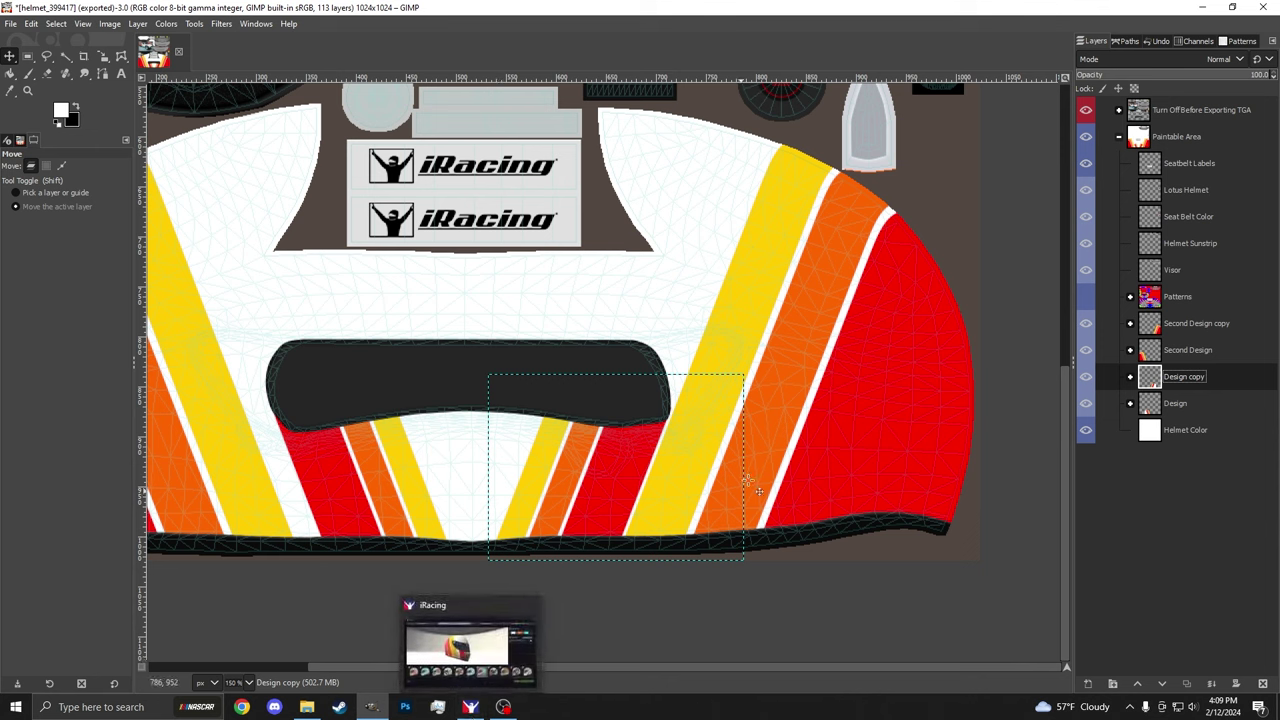
{"action": "left_click", "coordinate": [1185, 350]}
{"action": "left_click", "coordinate": [1192, 324]}
{"action": "right_click", "coordinate": [1192, 324]}
{"action": "left_click", "coordinate": [1146, 143]}
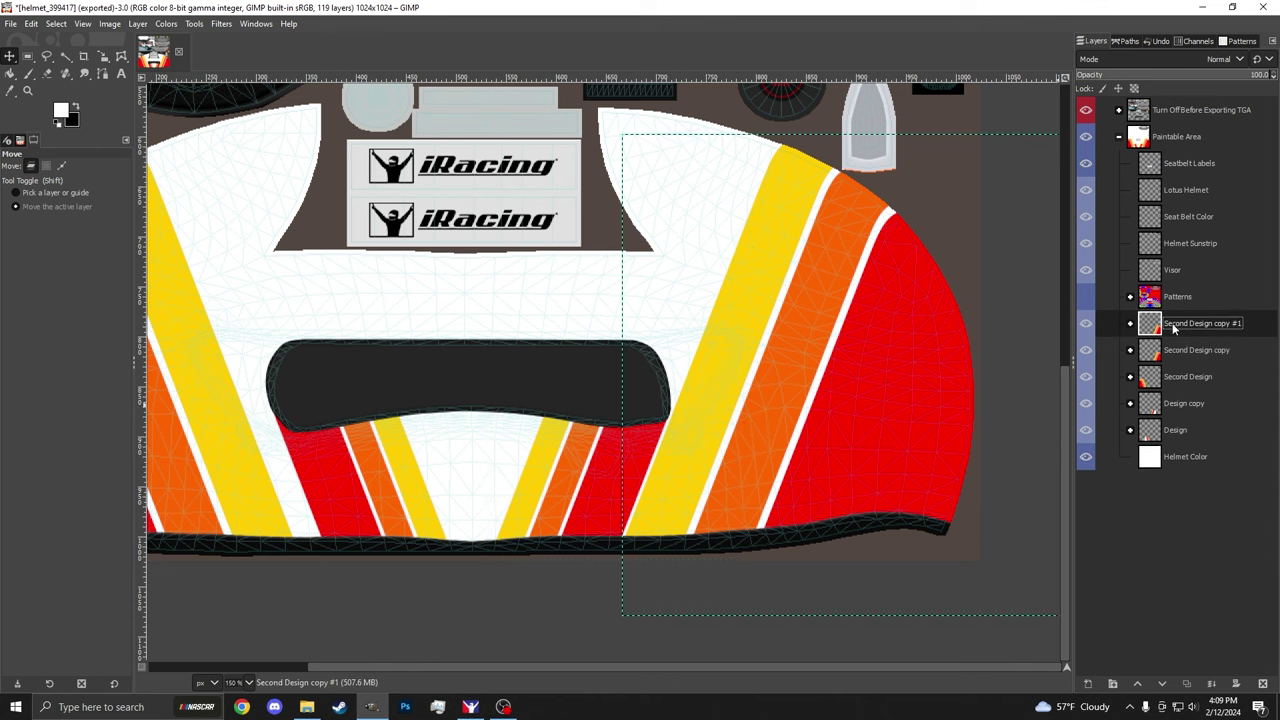
Step: Select a rectangle of about 525 × 268 px over the right stripes' upper part and mask the new group copy to that selection
{"action": "left_click", "coordinate": [27, 56]}
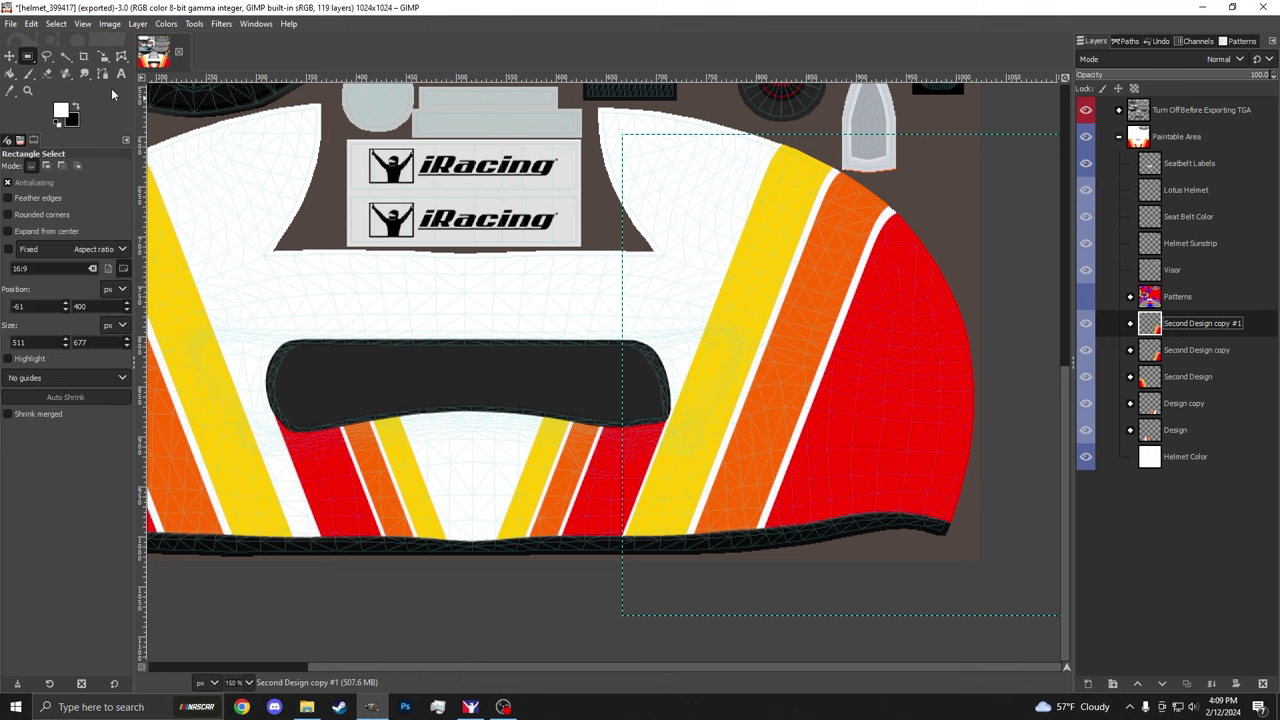
{"action": "left_click_drag", "start_coordinate": [534, 107], "coordinate": [980, 376]}
{"action": "right_click", "coordinate": [1184, 323]}
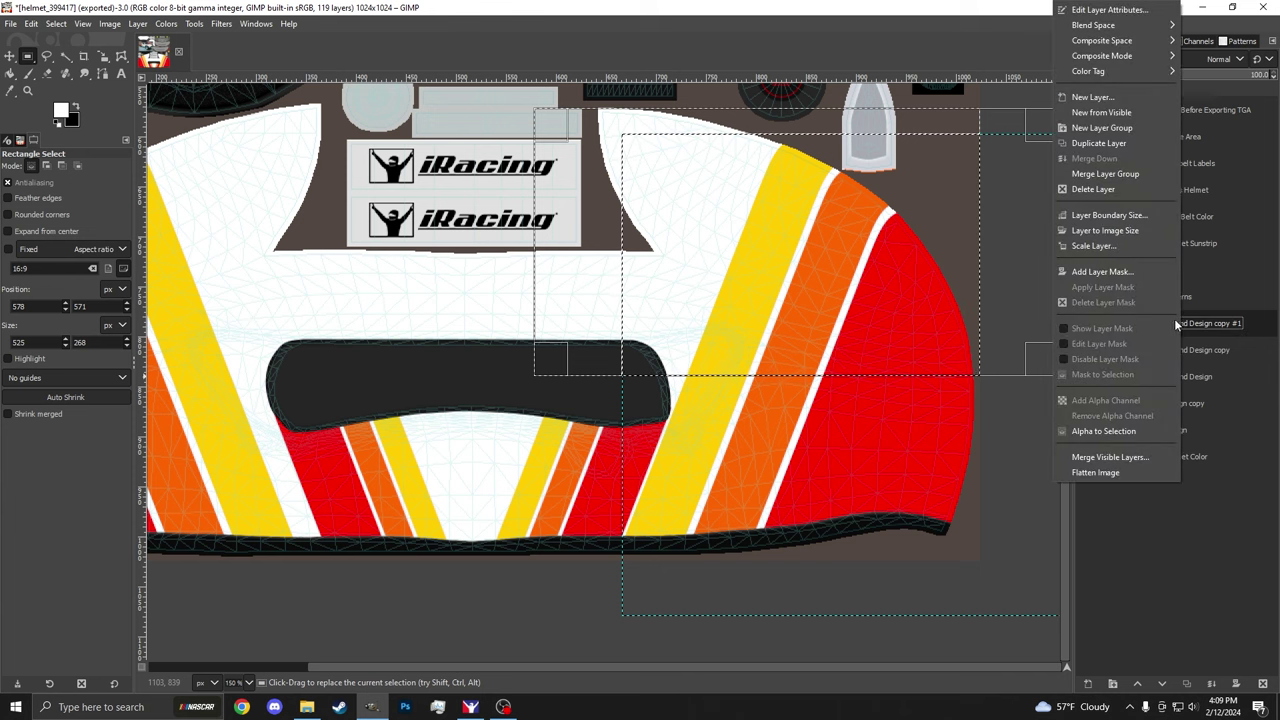
{"action": "left_click", "coordinate": [1102, 271]}
{"action": "left_click", "coordinate": [1065, 284]}
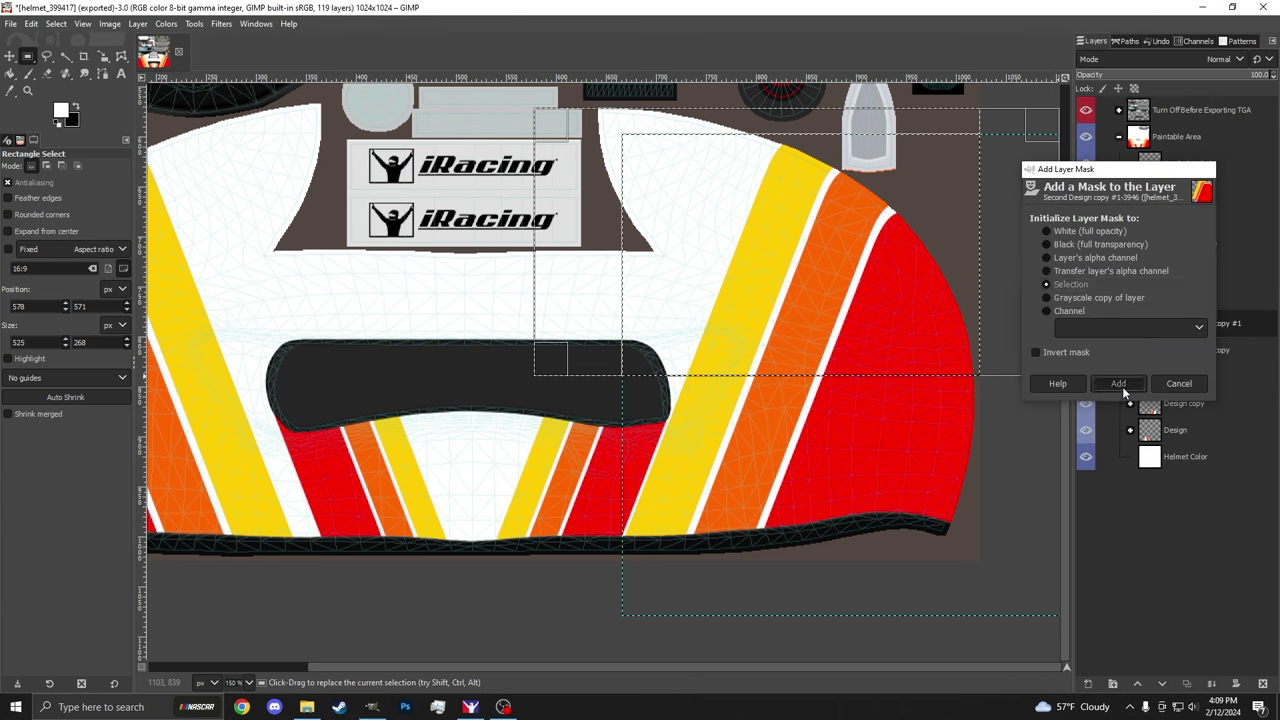
{"action": "left_click", "coordinate": [1120, 383]}
Step: Mask the Second Design copy group to the inverted selection so it holds only the lower stripes, and clear the selection
{"action": "left_click", "coordinate": [1178, 352]}
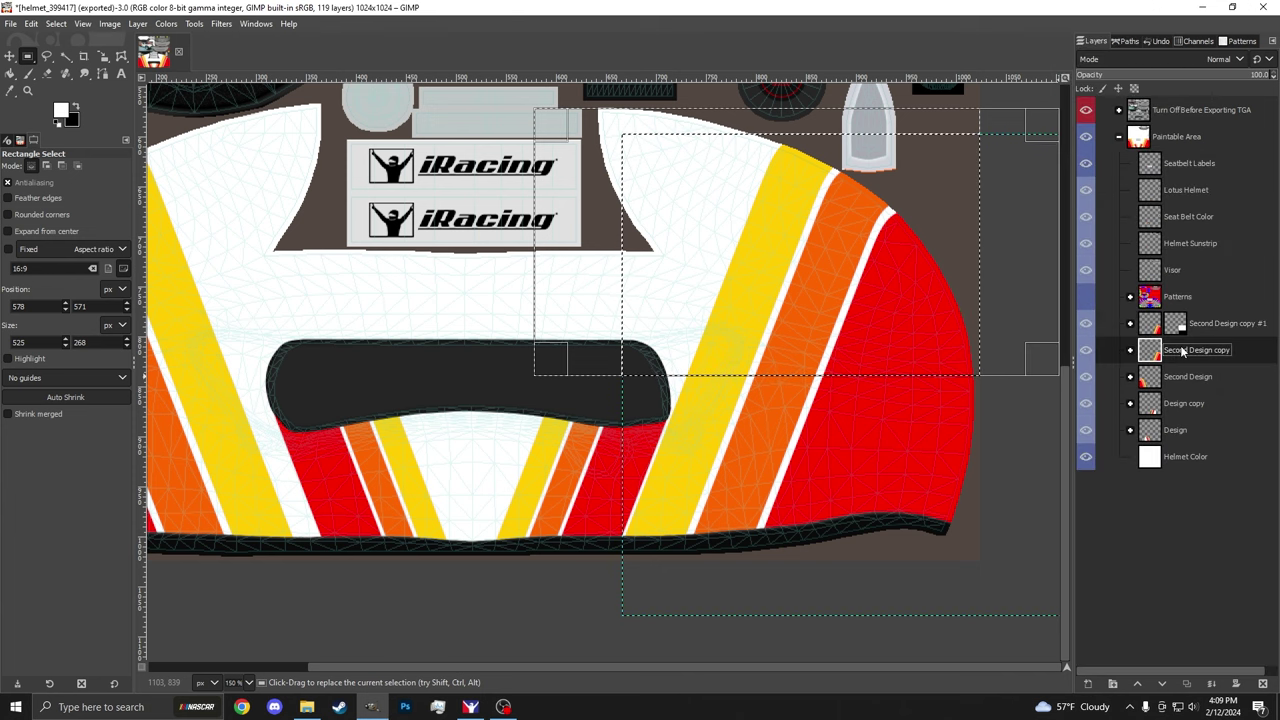
{"action": "right_click", "coordinate": [1181, 350]}
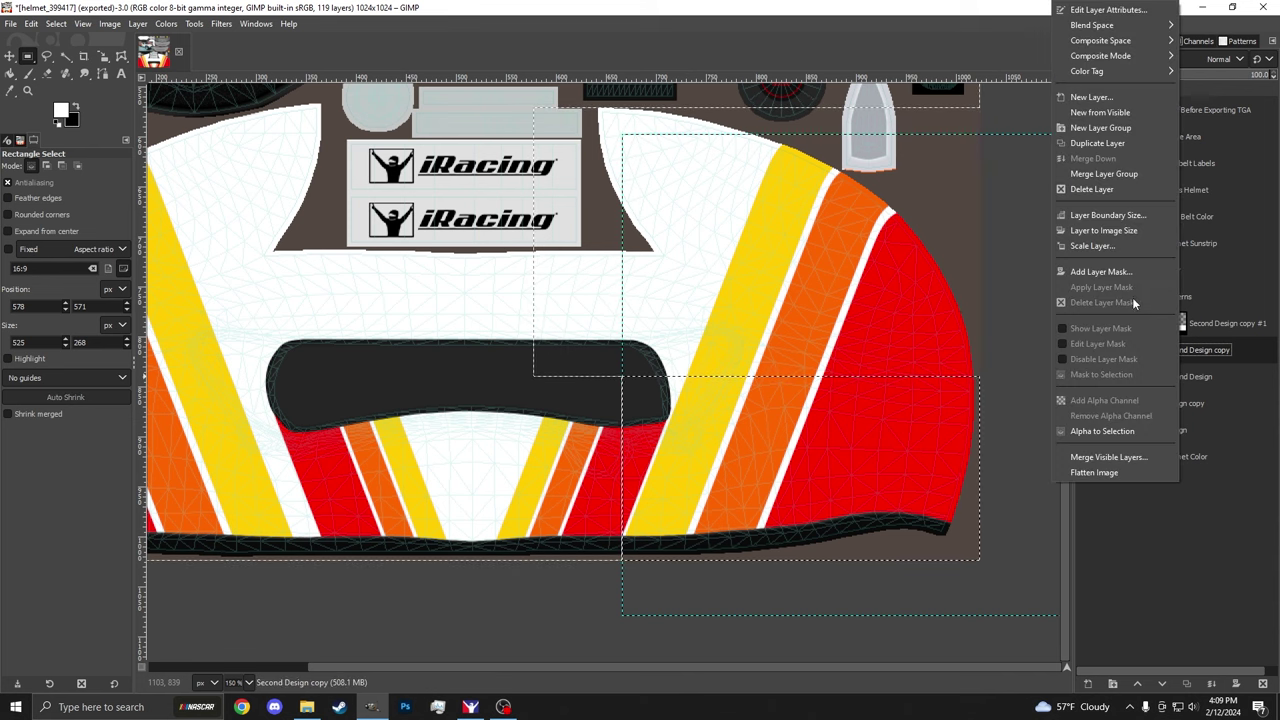
{"action": "left_click", "coordinate": [1112, 272]}
{"action": "left_click", "coordinate": [1120, 386]}
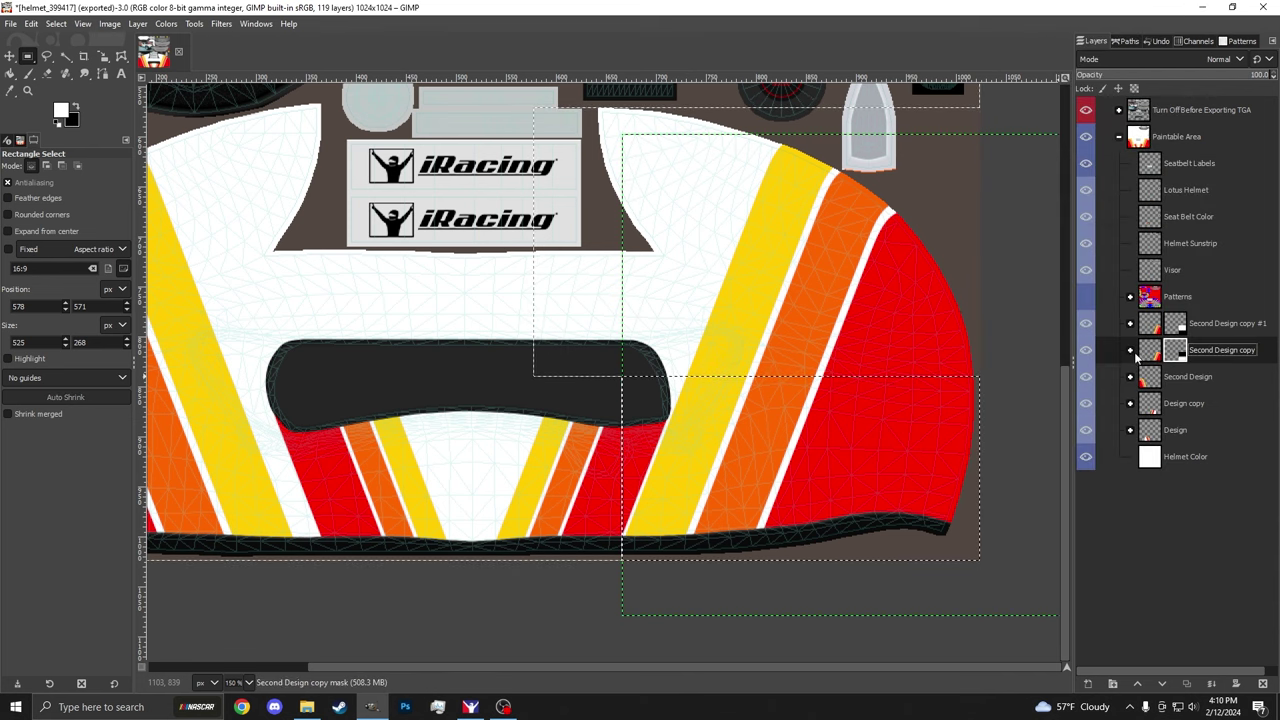
{"action": "key", "text": "ctrl+shift+a"}
{"action": "left_click", "coordinate": [1090, 350]}
{"action": "left_click", "coordinate": [1087, 352]}
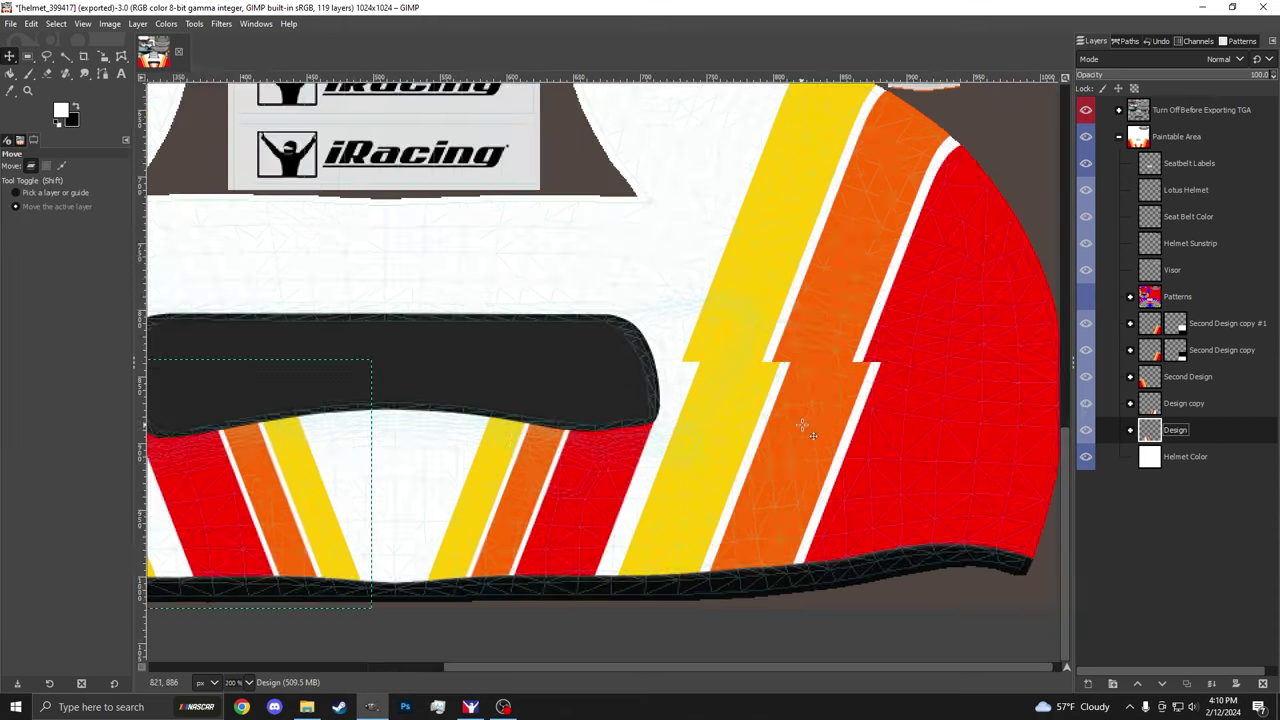
Step: Try to shift the Design group's left chin stripes against the neighbouring yellow side stripe
{"action": "scroll", "coordinate": [802, 428], "scroll_direction": "down", "scroll_amount": 2}
{"action": "scroll", "coordinate": [437, 486], "scroll_direction": "up", "scroll_amount": 6}
{"action": "left_click_drag", "start_coordinate": [938, 320], "coordinate": [790, 330]}
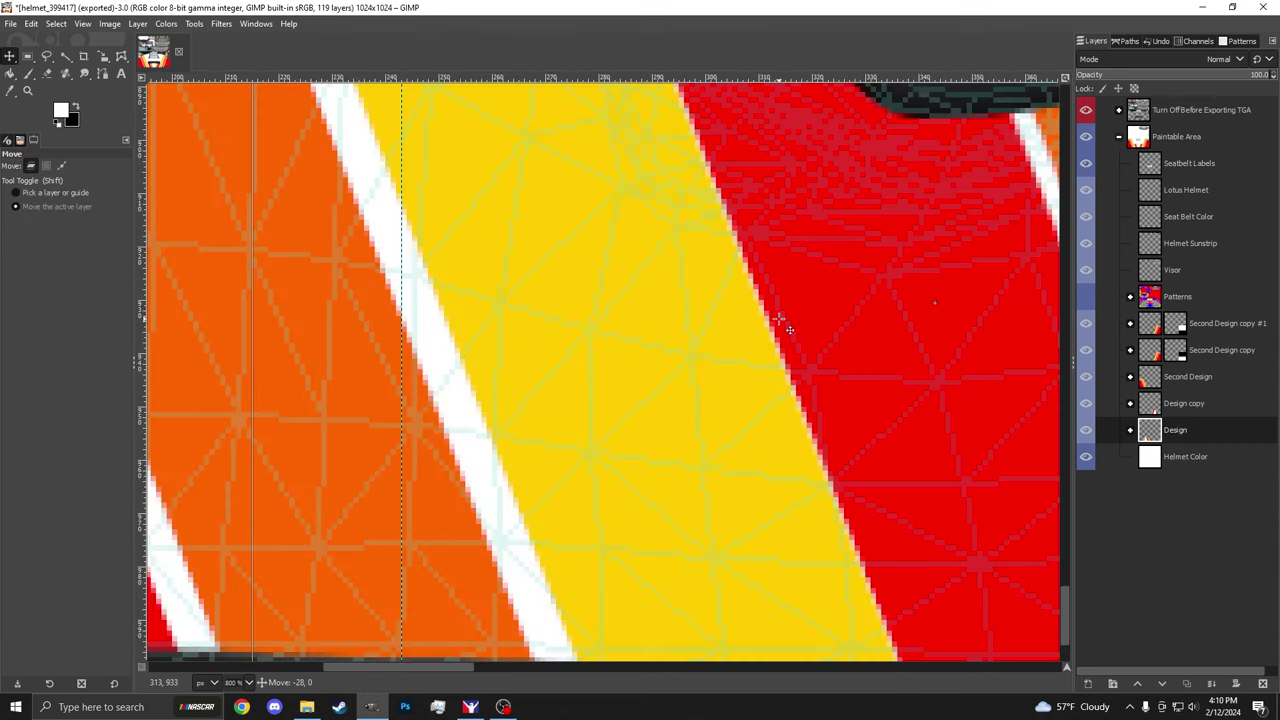
{"action": "key", "text": "ctrl+z"}
Step: Shift the lower stripes in the Second Design copy group right, away from the red chin stripe
{"action": "left_click", "coordinate": [1186, 403]}
{"action": "scroll", "coordinate": [210, 340], "scroll_direction": "down", "scroll_amount": 7}
{"action": "scroll", "coordinate": [445, 337], "scroll_direction": "up", "scroll_amount": 7}
{"action": "scroll", "coordinate": [500, 343], "scroll_direction": "down", "scroll_amount": 2}
{"action": "scroll", "coordinate": [357, 323], "scroll_direction": "up", "scroll_amount": 1}
{"action": "left_click", "coordinate": [1157, 352]}
{"action": "mouse_move", "coordinate": [657, 345]}
{"action": "left_mouse_down"}
{"action": "mouse_move", "coordinate": [614, 354]}
{"action": "mouse_move", "coordinate": [564, 342]}
{"action": "mouse_move", "coordinate": [669, 354]}
{"action": "mouse_move", "coordinate": [643, 349]}
{"action": "left_mouse_up"}
{"action": "key", "text": "1"}
Step: Export the helmet with the template overlay hidden and inspect the split side stripes in iRacing
{"action": "left_click", "coordinate": [1086, 110]}
{"action": "left_click", "coordinate": [475, 709]}
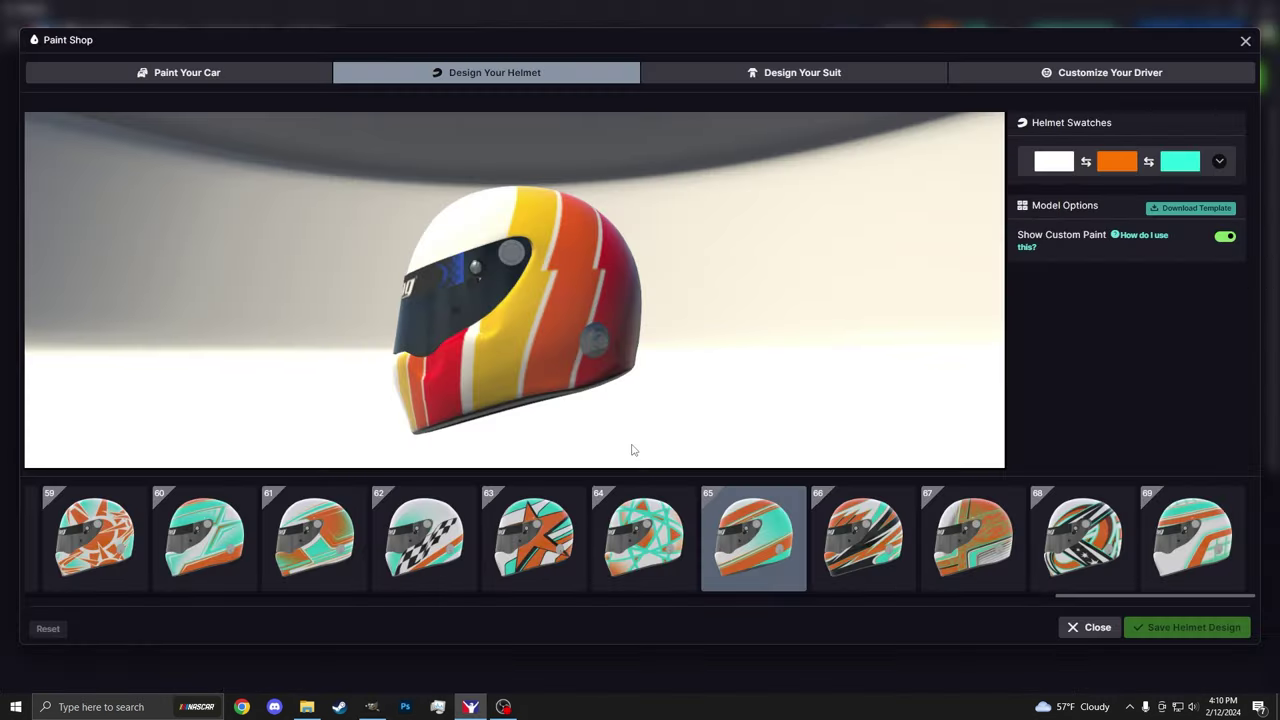
{"action": "mouse_move", "coordinate": [527, 405]}
{"action": "left_mouse_down"}
{"action": "mouse_move", "coordinate": [573, 378]}
{"action": "mouse_move", "coordinate": [537, 371]}
{"action": "left_mouse_up"}
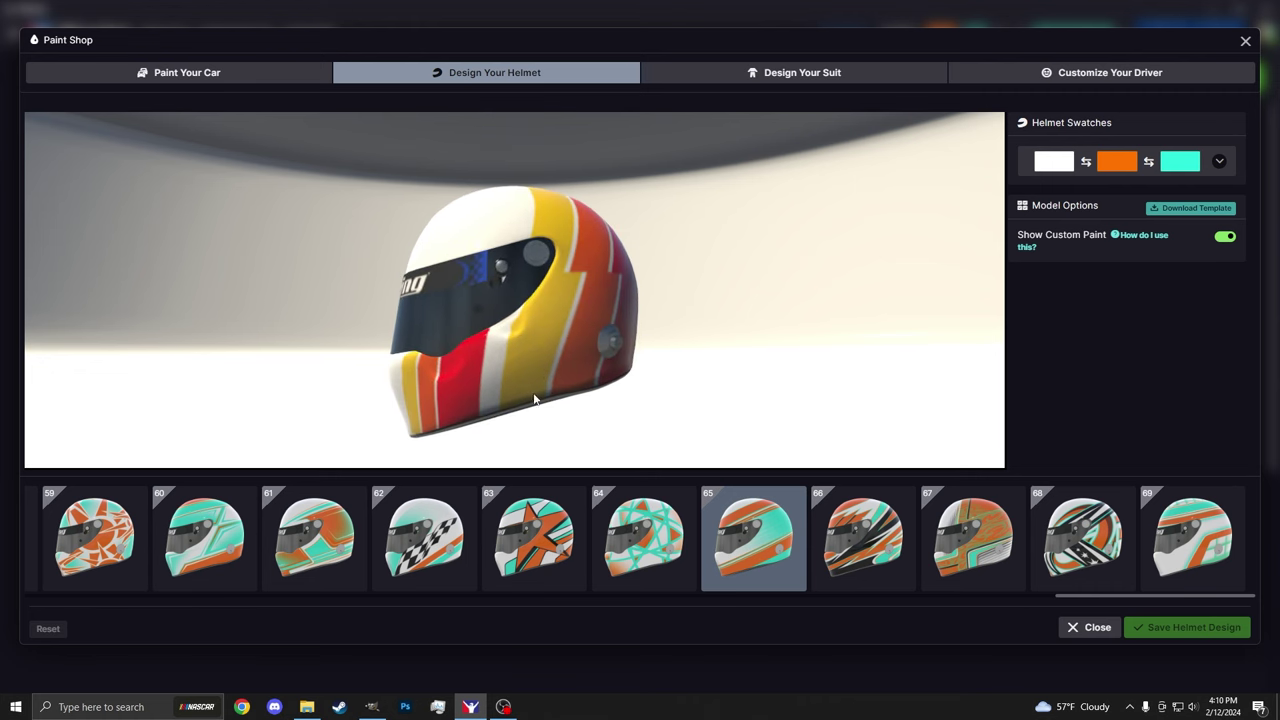
Step: Back in GIMP, shift the white Design 1 #5 layer in Second Design copy left to narrow the lower yellow stripe
{"action": "left_click", "coordinate": [470, 706]}
{"action": "left_click", "coordinate": [1086, 112]}
{"action": "scroll", "coordinate": [660, 349], "scroll_direction": "up", "scroll_amount": 2}
{"action": "left_click_drag", "start_coordinate": [685, 290], "coordinate": [619, 290]}
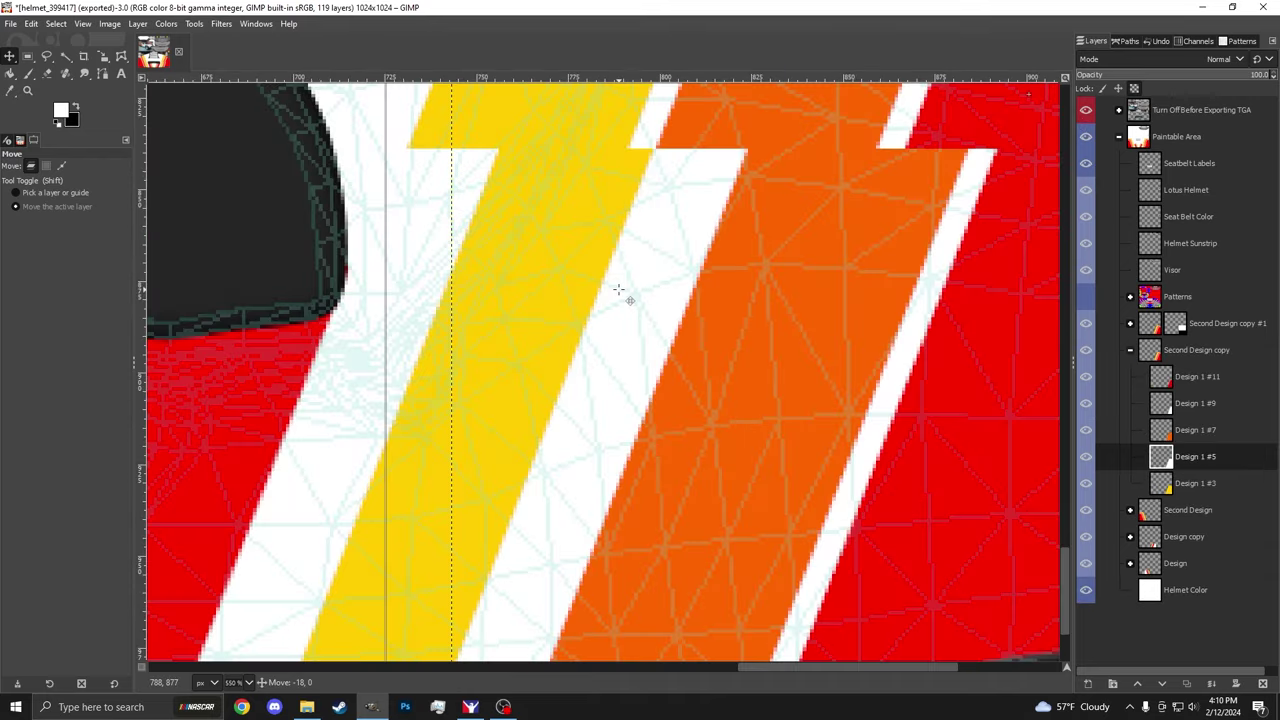
{"action": "scroll", "coordinate": [619, 290], "scroll_direction": "down", "scroll_amount": 4}
{"action": "left_click", "coordinate": [1086, 110]}
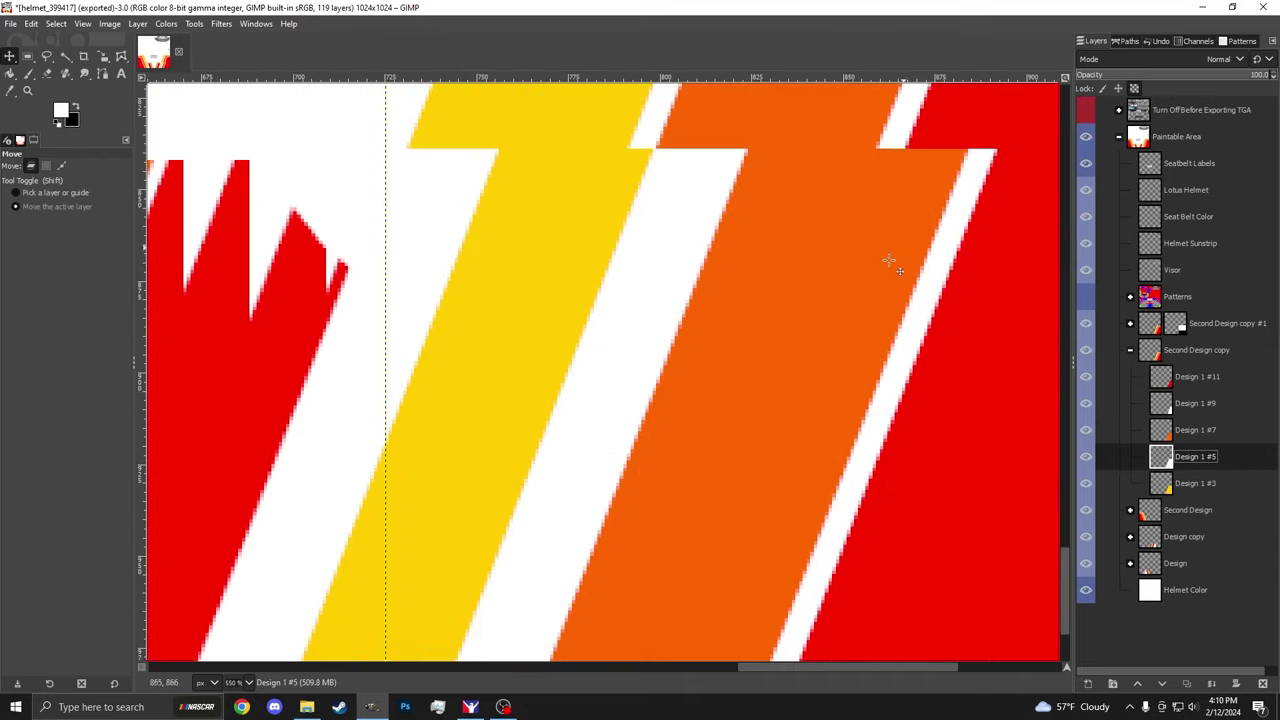
Step: Export the helmet again and examine the narrowed yellow stripe up close in iRacing
{"action": "key", "text": "ctrl+e"}
{"action": "left_click", "coordinate": [470, 706]}
{"action": "scroll", "coordinate": [556, 322], "scroll_direction": "up", "scroll_amount": 2}
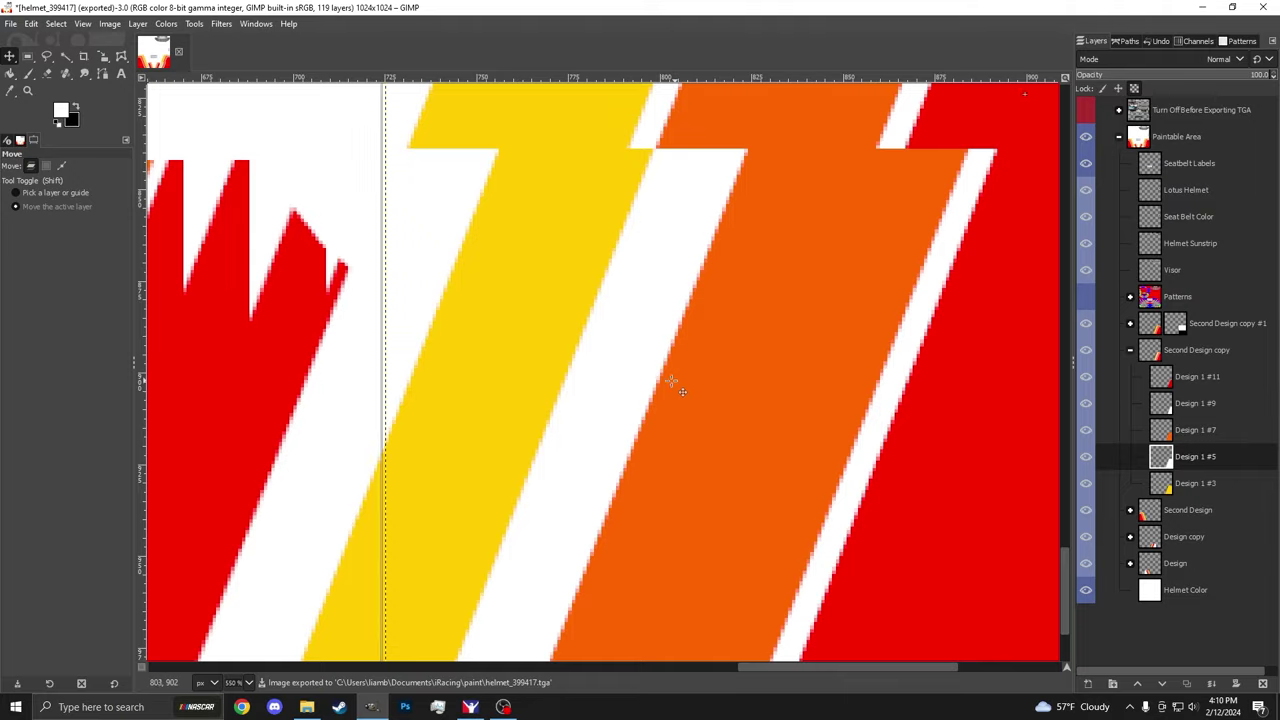
Step: Nudge the white Design 1 #5 layer further left and shift the orange Design 1 #7 layer left to leave a thin white line
{"action": "key", "text": "Left"}
{"action": "key", "text": "Left"}
{"action": "key", "text": "Left"}
{"action": "key", "text": "Left"}
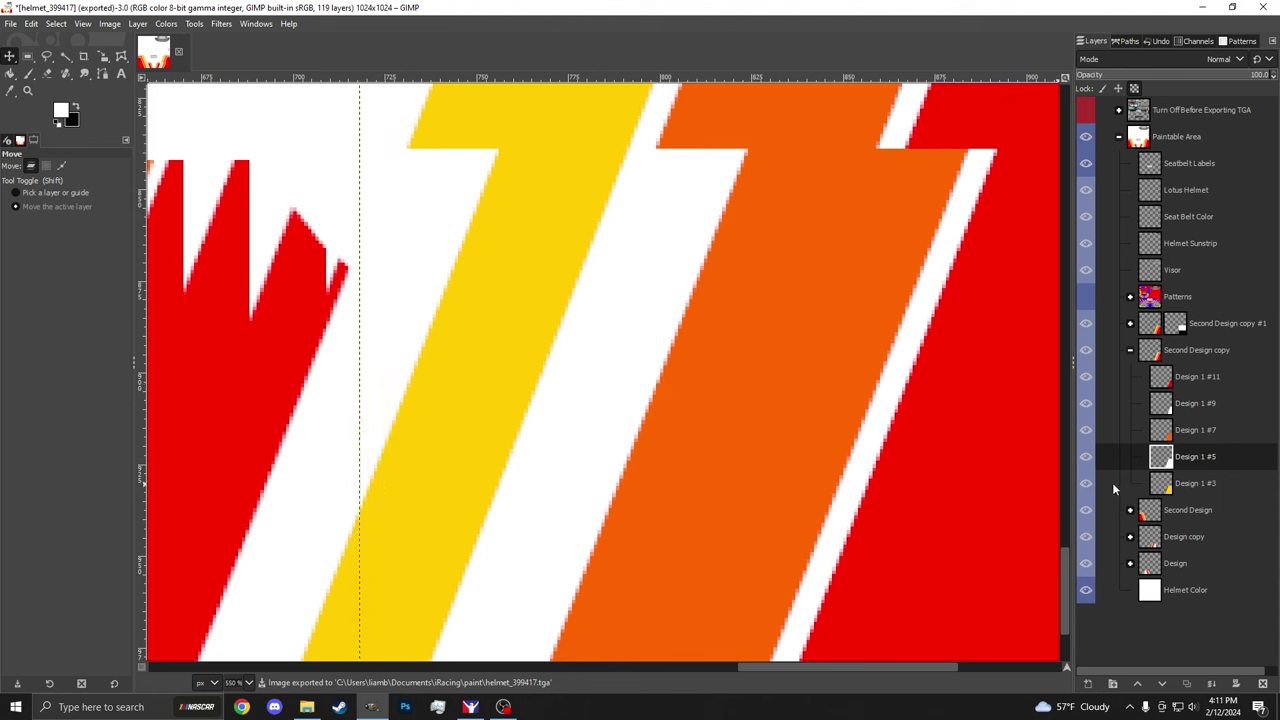
{"action": "left_click", "coordinate": [1181, 438]}
{"action": "left_click_drag", "start_coordinate": [877, 407], "coordinate": [786, 406]}
Step: Shift the white Design 1 #9 and red Design 1 #11 layers left to align the lower orange and red edges with the upper stripes
{"action": "left_click", "coordinate": [1195, 403]}
{"action": "key", "text": "Left"}
{"action": "key", "text": "Left"}
{"action": "key", "text": "Left"}
{"action": "key", "text": "Left"}
{"action": "key", "text": "Left"}
{"action": "key", "text": "Left"}
{"action": "key", "text": "Left"}
{"action": "key", "text": "Left"}
{"action": "key", "text": "Left"}
{"action": "key", "text": "Left"}
{"action": "key", "text": "Left"}
{"action": "key", "text": "Left"}
{"action": "key", "text": "Left"}
{"action": "key", "text": "Left"}
{"action": "key", "text": "Left"}
{"action": "key", "text": "Left"}
{"action": "key", "text": "Left"}
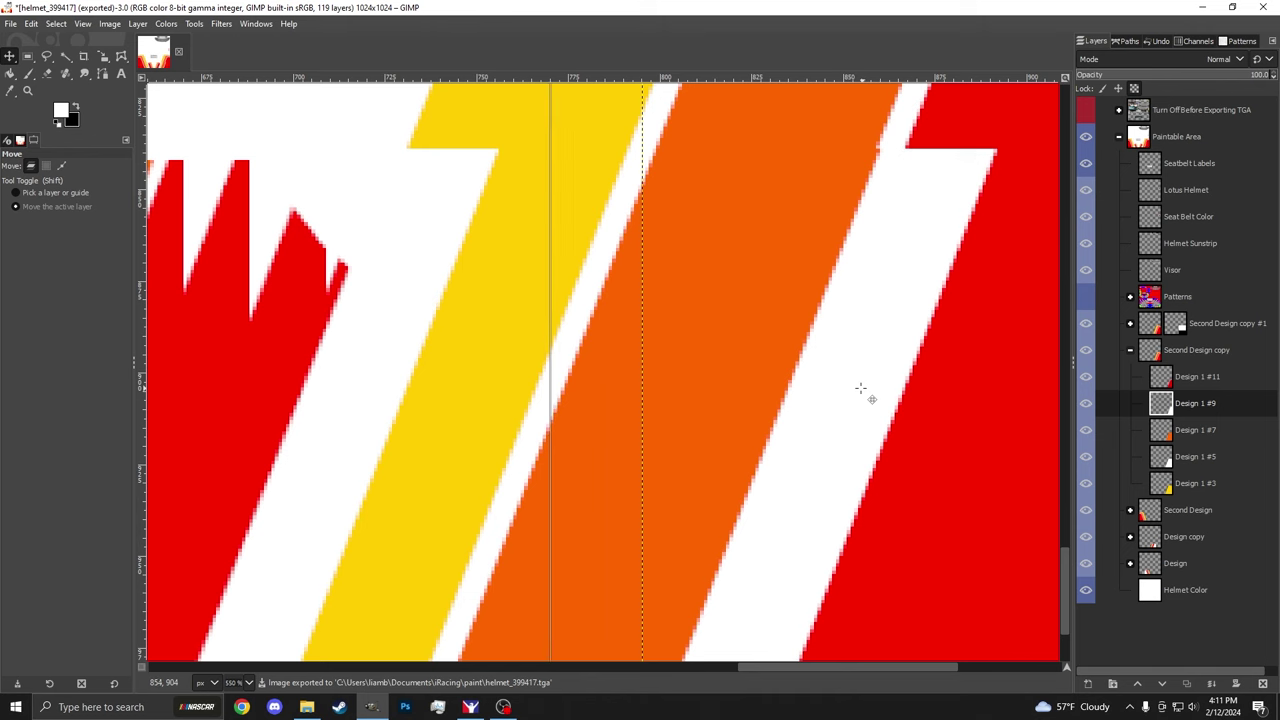
{"action": "left_click", "coordinate": [1187, 384]}
{"action": "key", "text": "Left"}
{"action": "key", "text": "Left"}
{"action": "key", "text": "Left"}
{"action": "key", "text": "Left"}
{"action": "key", "text": "Left"}
{"action": "key", "text": "Left"}
{"action": "key", "text": "Left"}
{"action": "key", "text": "Left"}
{"action": "key", "text": "Left"}
{"action": "key", "text": "Left"}
{"action": "key", "text": "Left"}
{"action": "key", "text": "Left"}
{"action": "key", "text": "Left"}
{"action": "key", "text": "Left"}
{"action": "key", "text": "Left"}
{"action": "key", "text": "Left"}
{"action": "key", "text": "Left"}
{"action": "key", "text": "Left"}
{"action": "key", "text": "Left"}
{"action": "key", "text": "Left"}
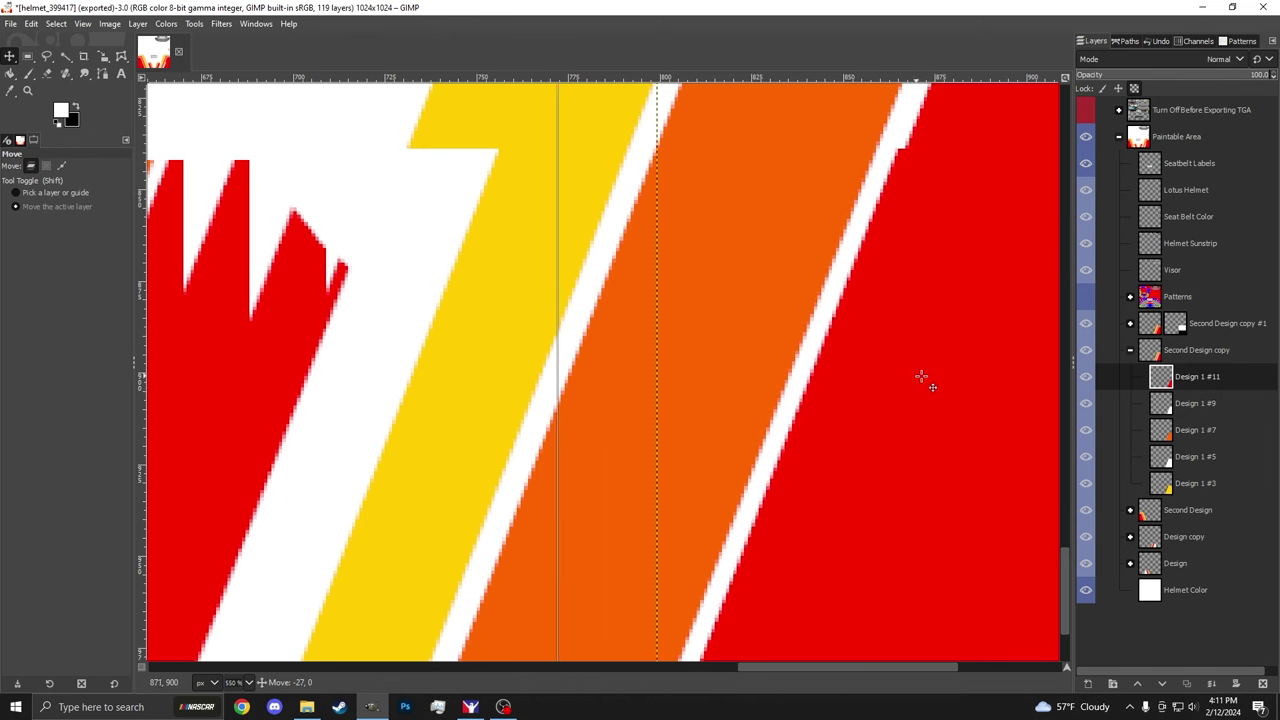
{"action": "left_click_drag", "start_coordinate": [924, 376], "coordinate": [931, 376]}
Step: Export the helmet and inspect the realigned side stripes on the model in iRacing
{"action": "key", "text": "ctrl+e"}
{"action": "left_click", "coordinate": [471, 706]}
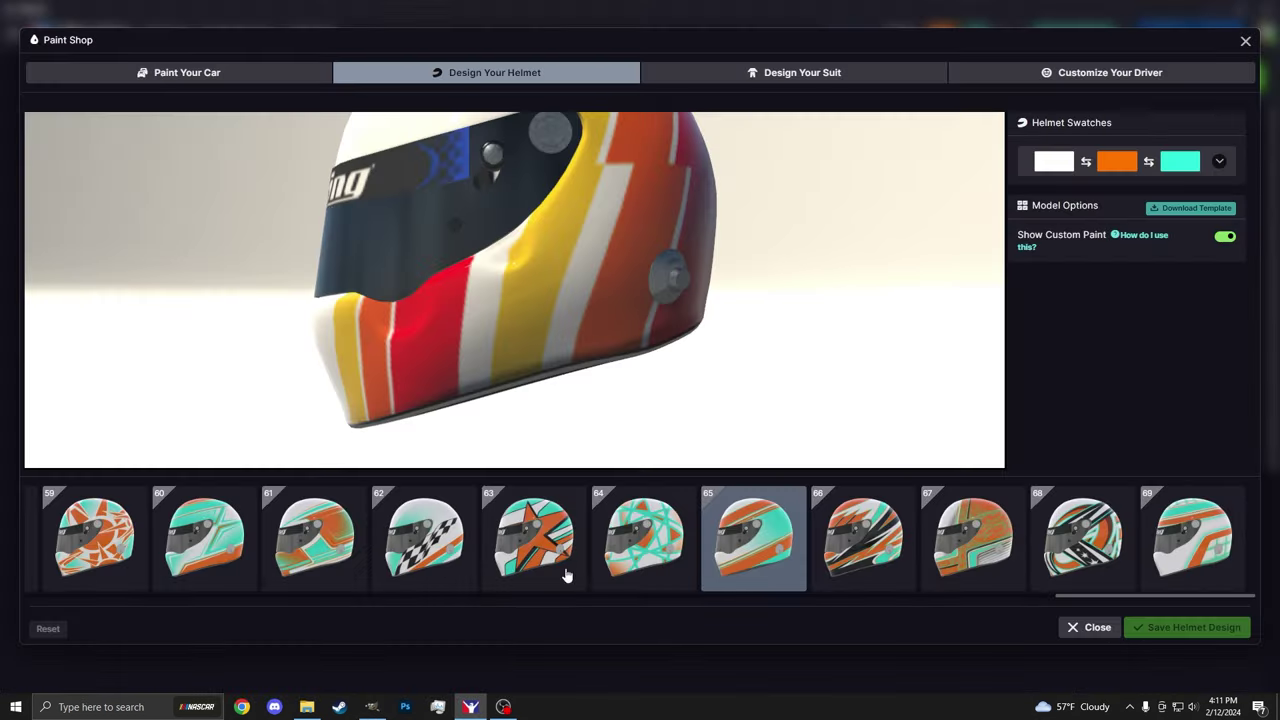
{"action": "scroll", "coordinate": [672, 370], "scroll_direction": "down", "scroll_amount": 3}
{"action": "left_click_drag", "start_coordinate": [638, 328], "coordinate": [600, 350]}
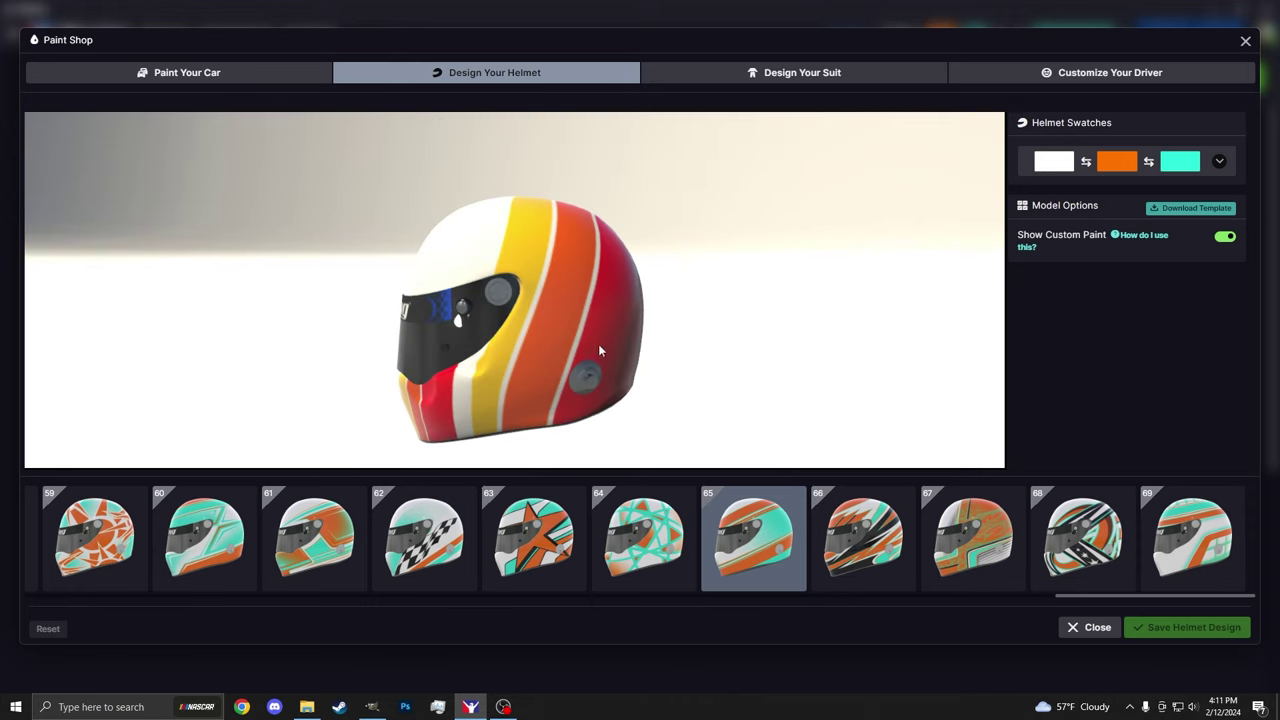
Step: Inspect the realigned helmet stripes from the side, three-quarter and front views in iRacing
{"action": "left_click_drag", "start_coordinate": [487, 394], "coordinate": [483, 276]}
{"action": "left_click_drag", "start_coordinate": [600, 358], "coordinate": [375, 397]}
{"action": "left_click_drag", "start_coordinate": [530, 286], "coordinate": [461, 215]}
{"action": "left_click_drag", "start_coordinate": [591, 338], "coordinate": [494, 256]}
{"action": "scroll", "coordinate": [542, 295], "scroll_direction": "up", "scroll_amount": 2}
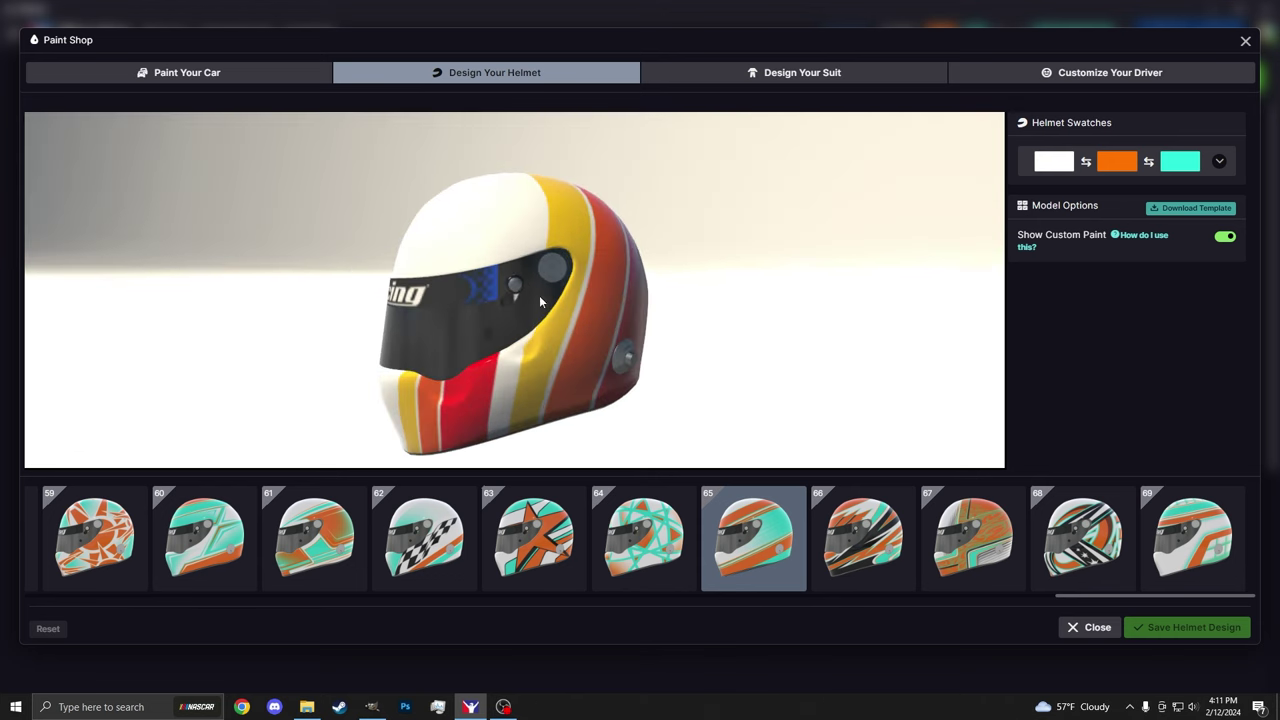
{"action": "left_click_drag", "start_coordinate": [553, 298], "coordinate": [644, 288]}
{"action": "scroll", "coordinate": [624, 285], "scroll_direction": "down", "scroll_amount": 4}
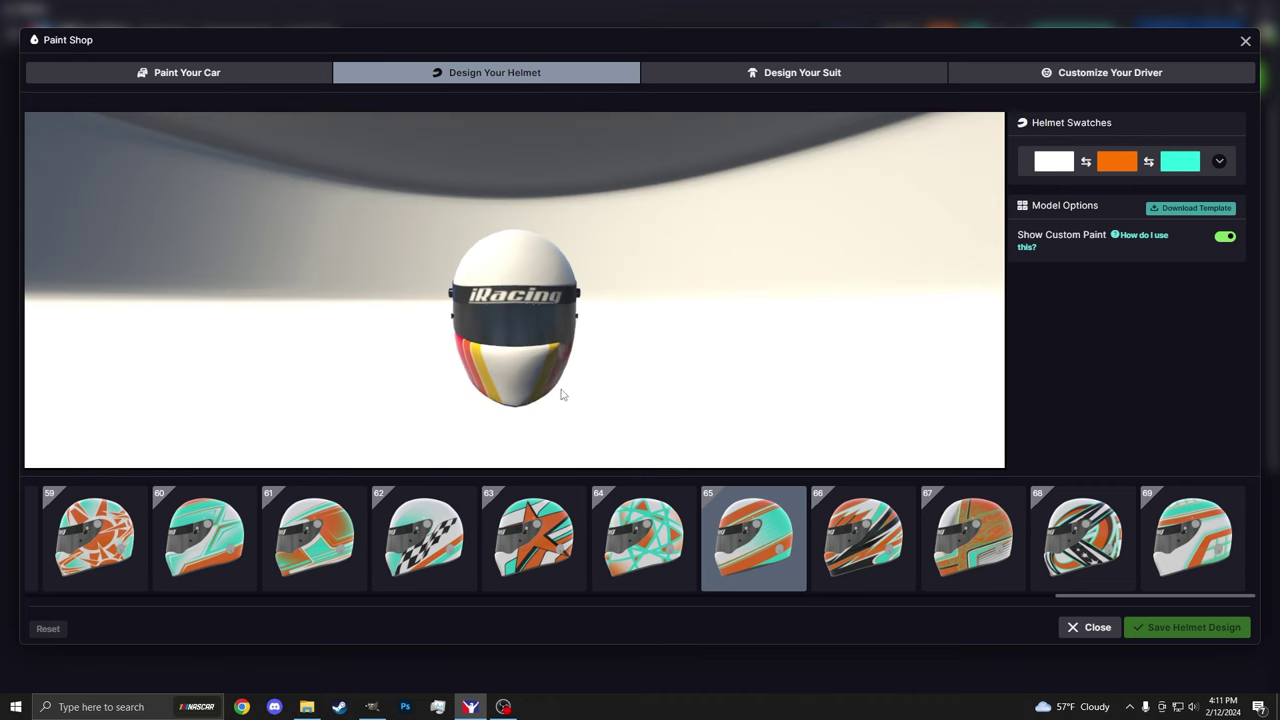
{"action": "left_click_drag", "start_coordinate": [563, 388], "coordinate": [457, 357]}
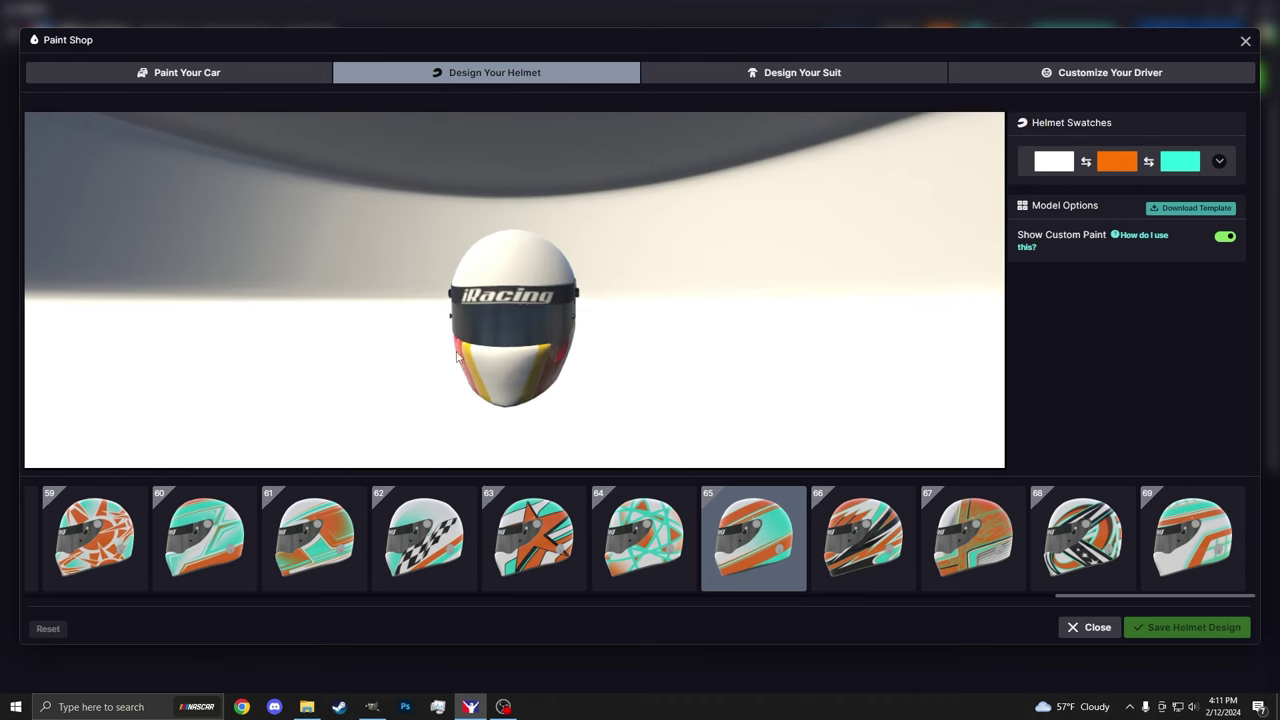
Step: Switch to GIMP and fill the Visor layer with the same yellow as the helmet stripes
{"action": "left_click", "coordinate": [471, 706]}
{"action": "scroll", "coordinate": [690, 306], "scroll_direction": "down", "scroll_amount": 5}
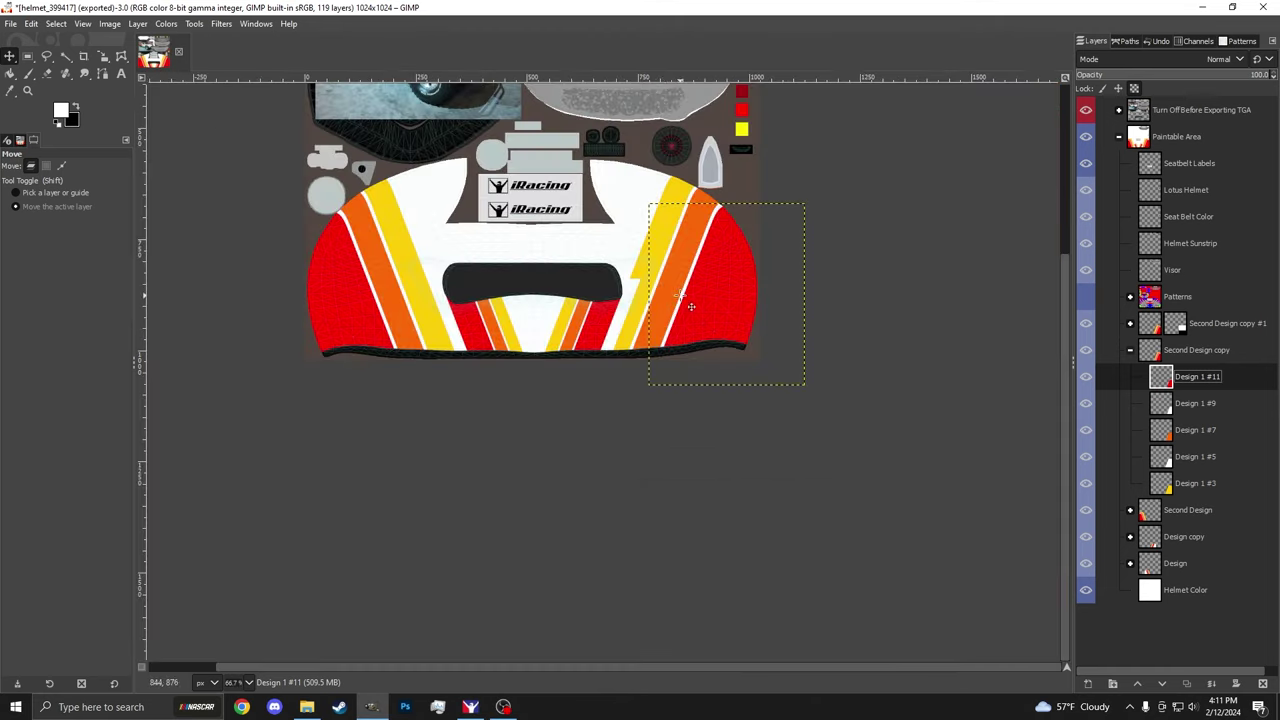
{"action": "scroll", "coordinate": [428, 206], "scroll_direction": "up", "scroll_amount": 2}
{"action": "scroll", "coordinate": [520, 258], "scroll_direction": "up", "scroll_amount": 3}
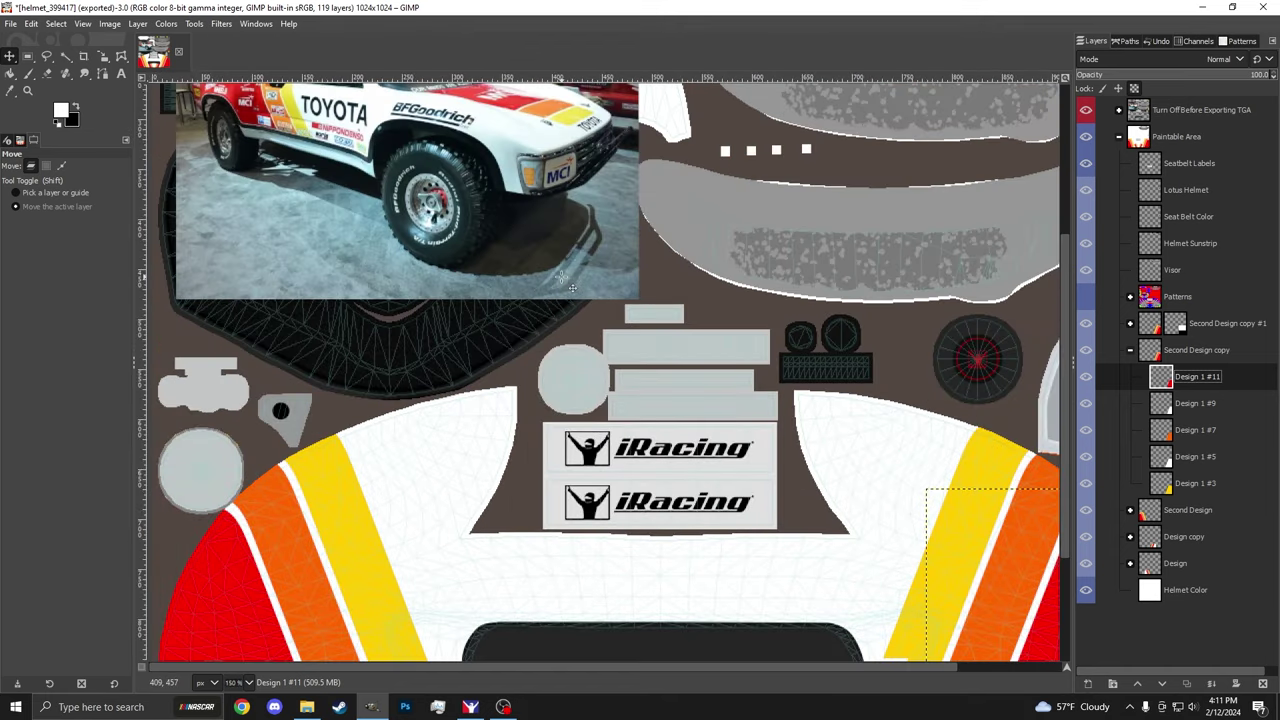
{"action": "scroll", "coordinate": [540, 260], "scroll_direction": "down", "scroll_amount": 3}
{"action": "scroll", "coordinate": [555, 240], "scroll_direction": "up", "scroll_amount": 1}
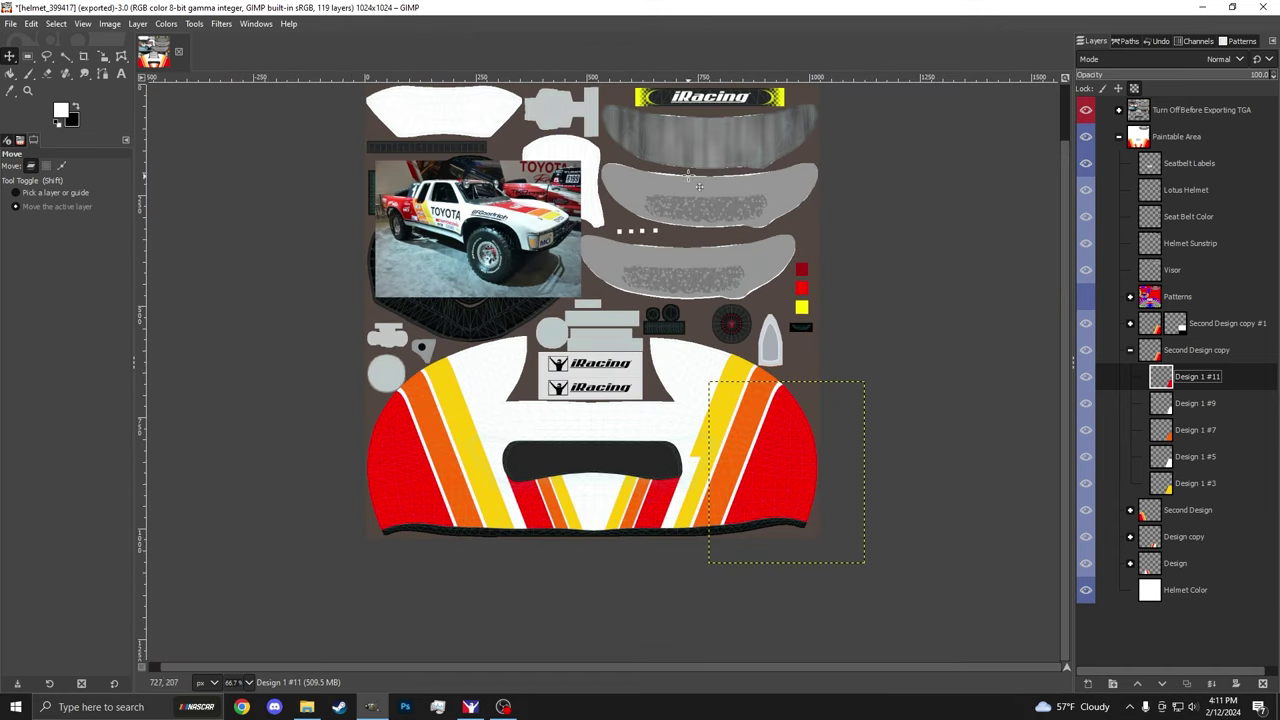
{"action": "left_click", "coordinate": [1181, 280]}
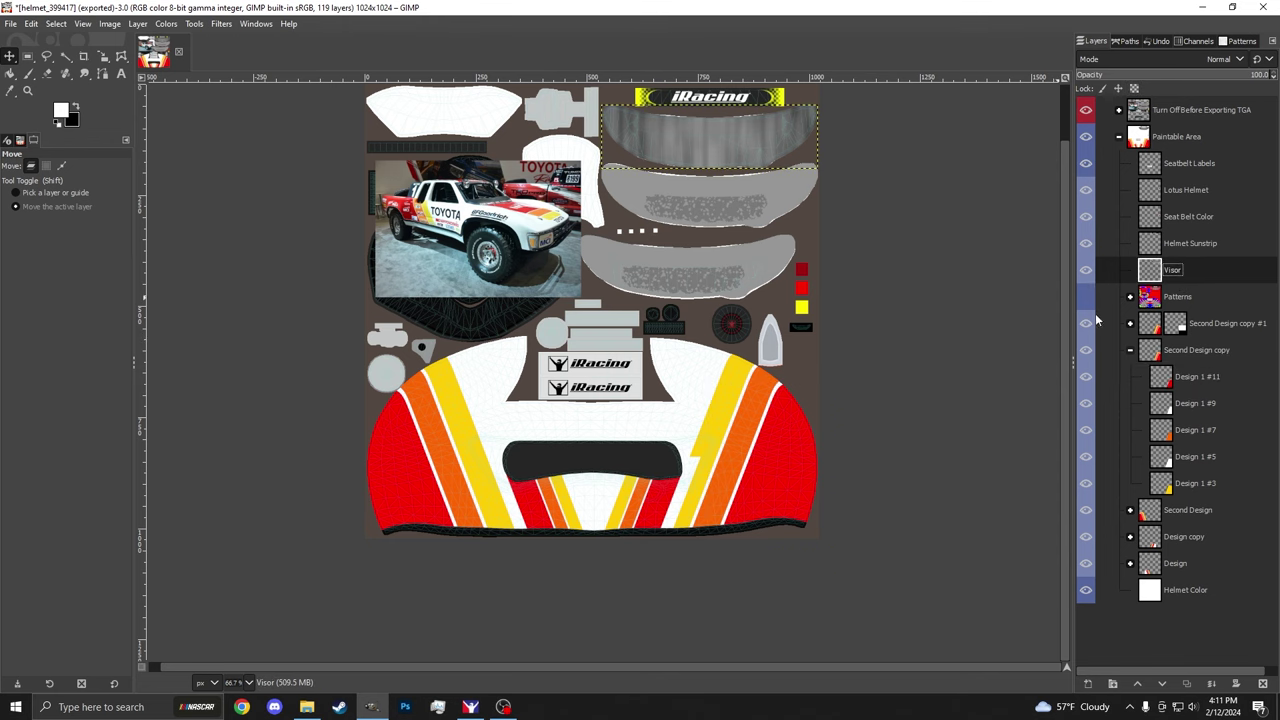
{"action": "scroll", "coordinate": [967, 201], "scroll_direction": "up", "scroll_amount": 1}
{"action": "key", "text": "shift+b"}
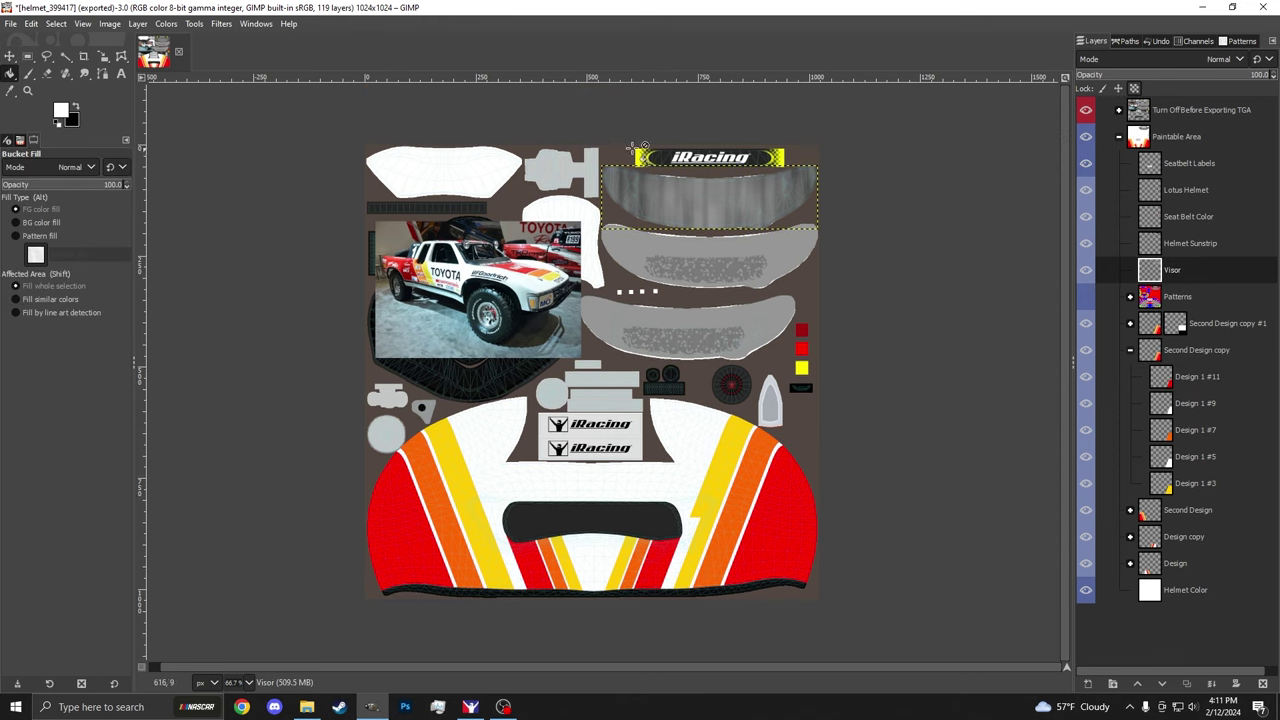
{"action": "left_click", "coordinate": [59, 113]}
{"action": "left_click", "coordinate": [498, 272]}
{"action": "left_click", "coordinate": [455, 316]}
{"action": "left_click", "coordinate": [741, 215]}
Step: Export the helmet with the template overlay hidden and check the yellow visor from both sides in iRacing
{"action": "left_click", "coordinate": [1084, 113]}
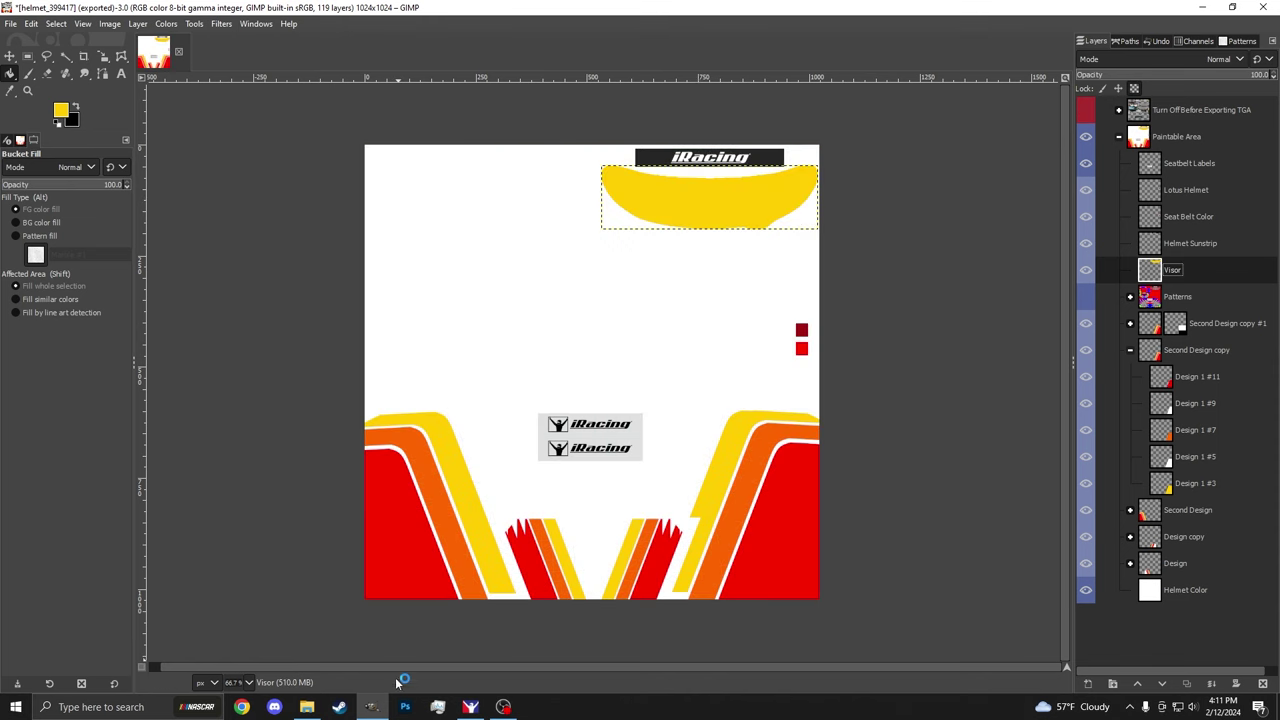
{"action": "left_click", "coordinate": [470, 706]}
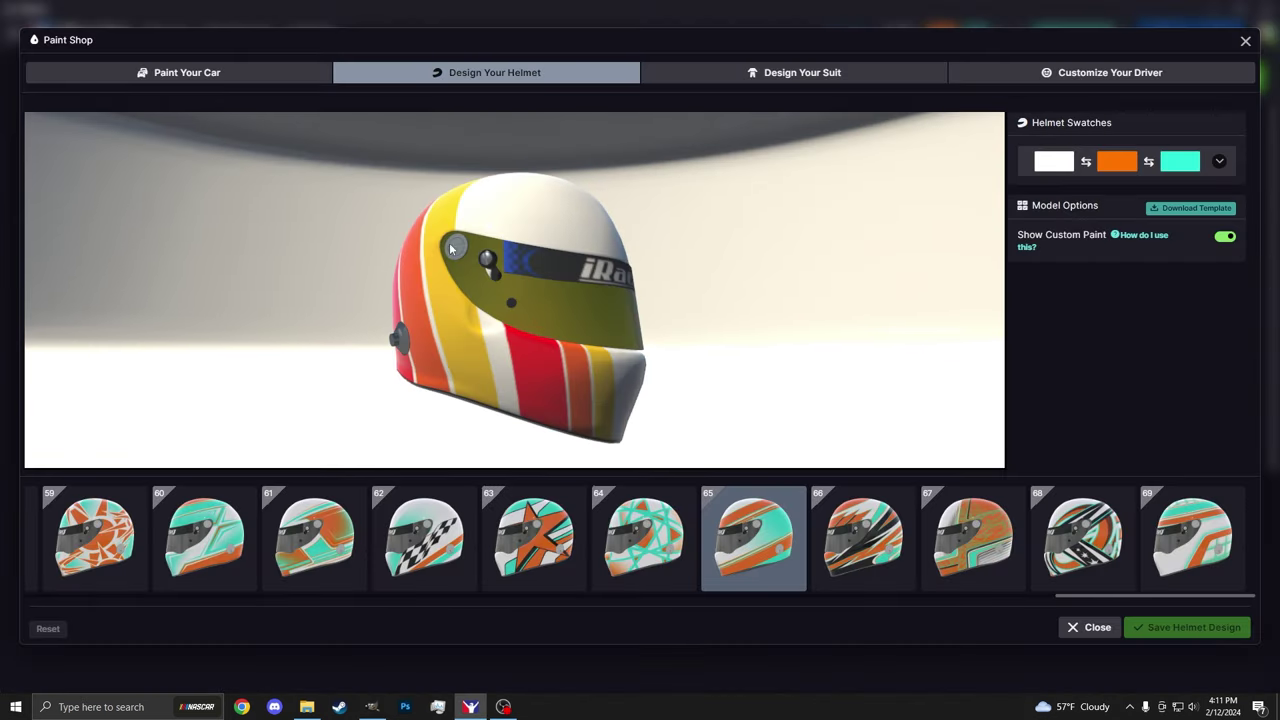
{"action": "left_click_drag", "start_coordinate": [492, 270], "coordinate": [474, 359]}
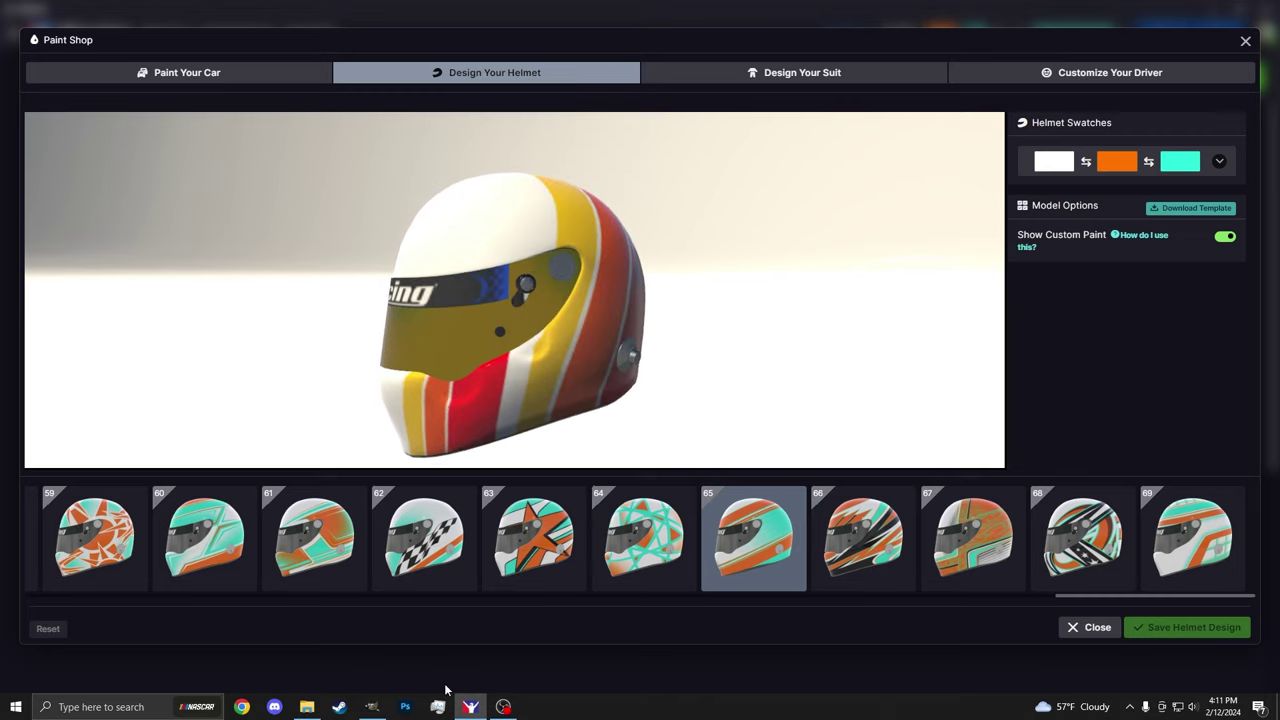
Step: Back in GIMP, duplicate the Second Design group and place the copy directly above the Visor layer
{"action": "key", "text": "alt+Tab"}
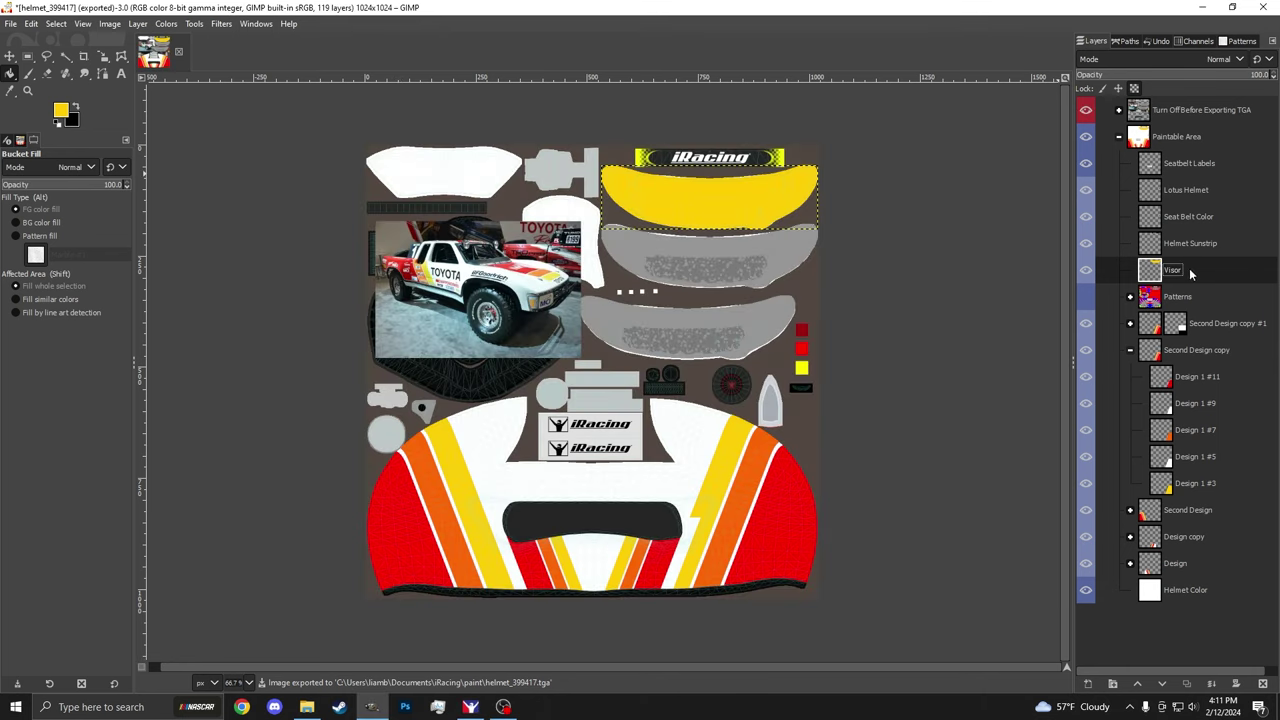
{"action": "left_click", "coordinate": [1167, 516]}
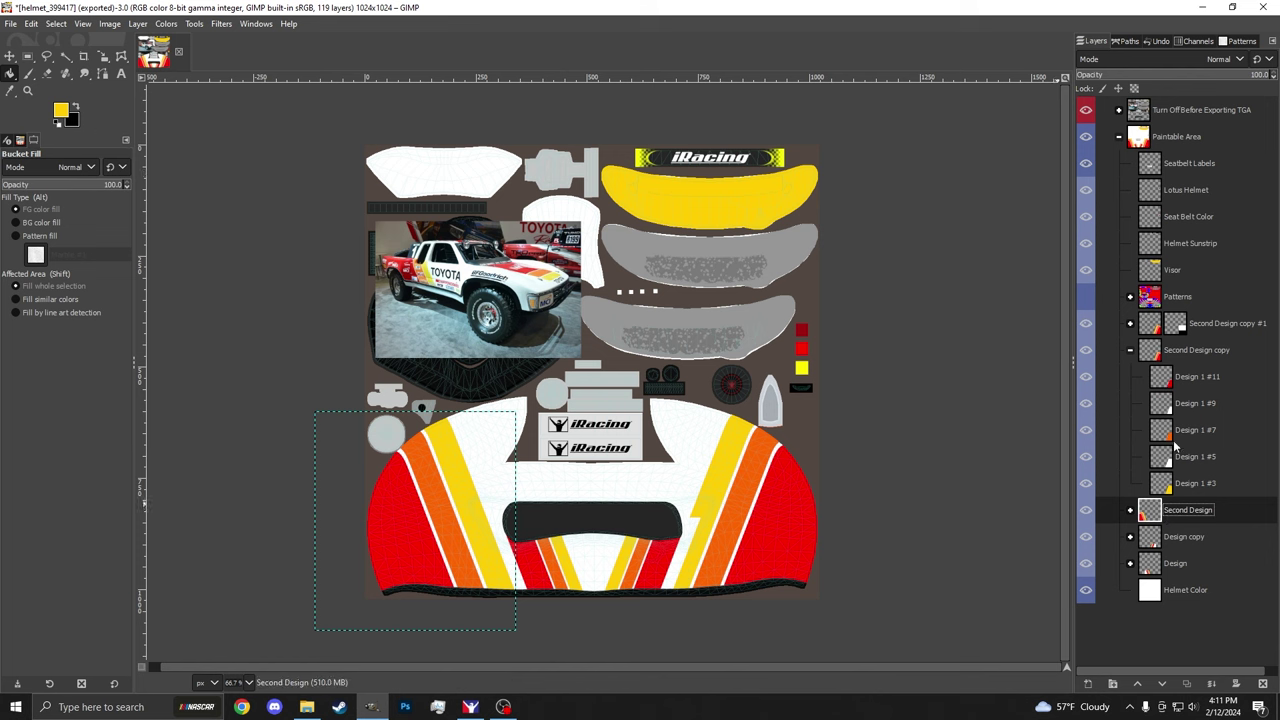
{"action": "left_click", "coordinate": [1130, 352]}
{"action": "left_click", "coordinate": [1141, 328]}
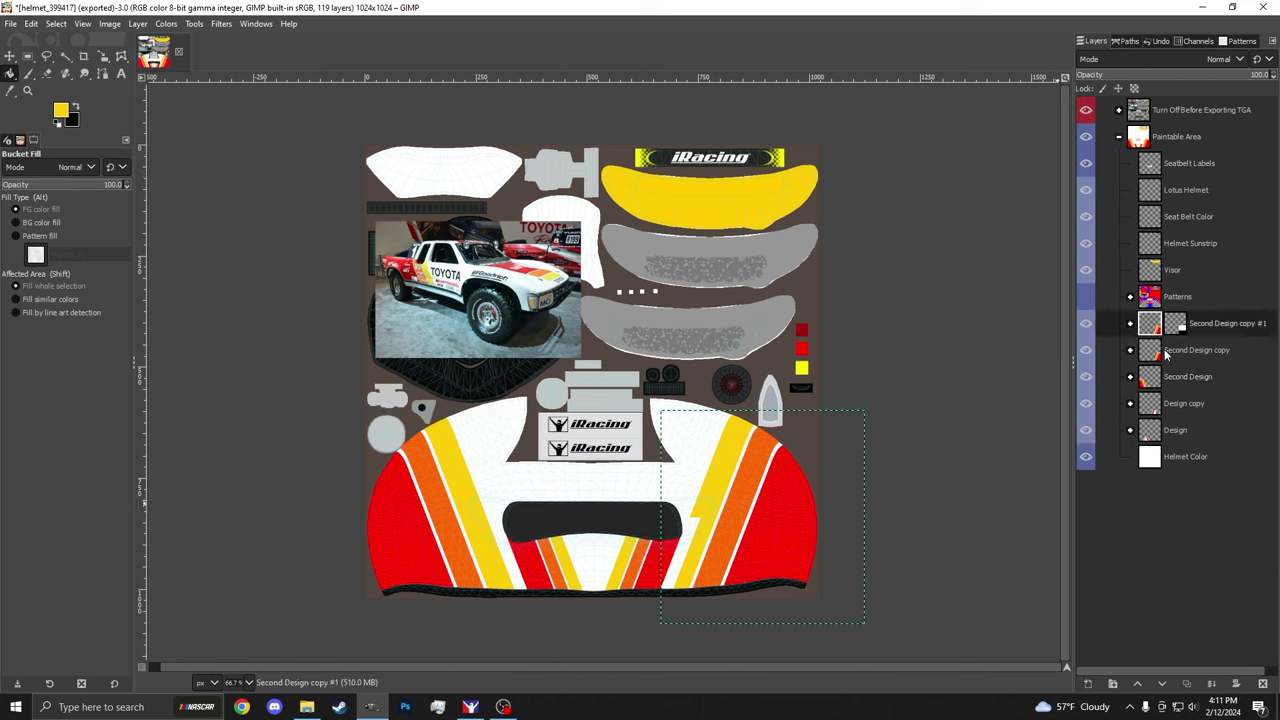
{"action": "left_click", "coordinate": [1176, 431]}
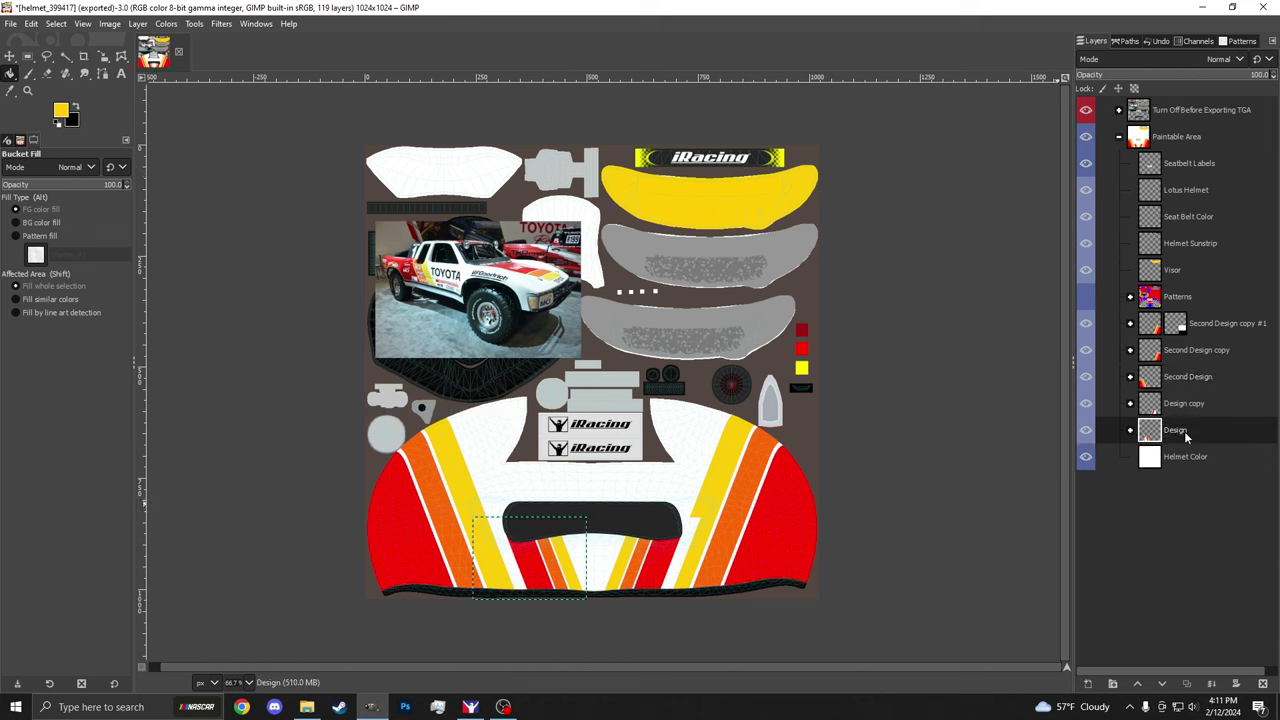
{"action": "left_click", "coordinate": [1188, 377]}
{"action": "right_click", "coordinate": [1188, 377]}
{"action": "left_click", "coordinate": [1130, 151]}
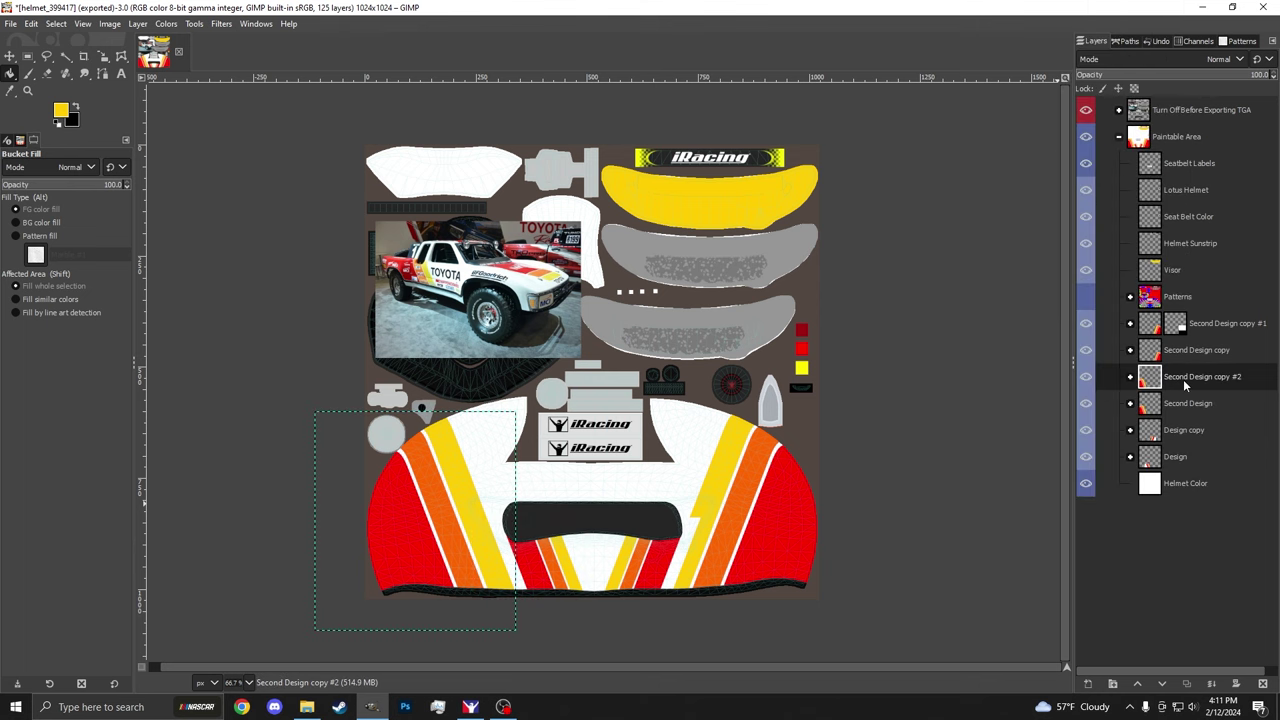
{"action": "left_click_drag", "start_coordinate": [1185, 380], "coordinate": [1190, 262]}
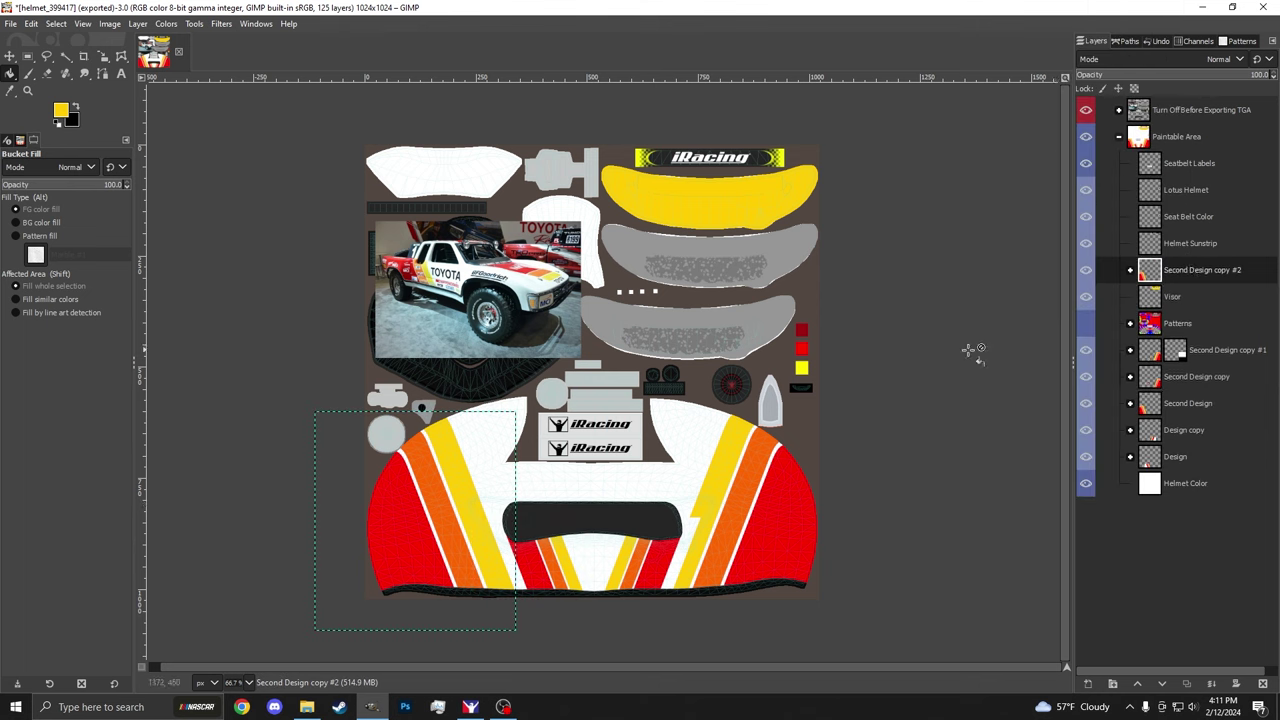
Step: Position the copied stripes over one end of the visor shape and merge the group into a single layer
{"action": "key", "text": "m"}
{"action": "left_click_drag", "start_coordinate": [432, 487], "coordinate": [680, 193]}
{"action": "key", "text": "2"}
{"action": "left_click_drag", "start_coordinate": [694, 238], "coordinate": [672, 258]}
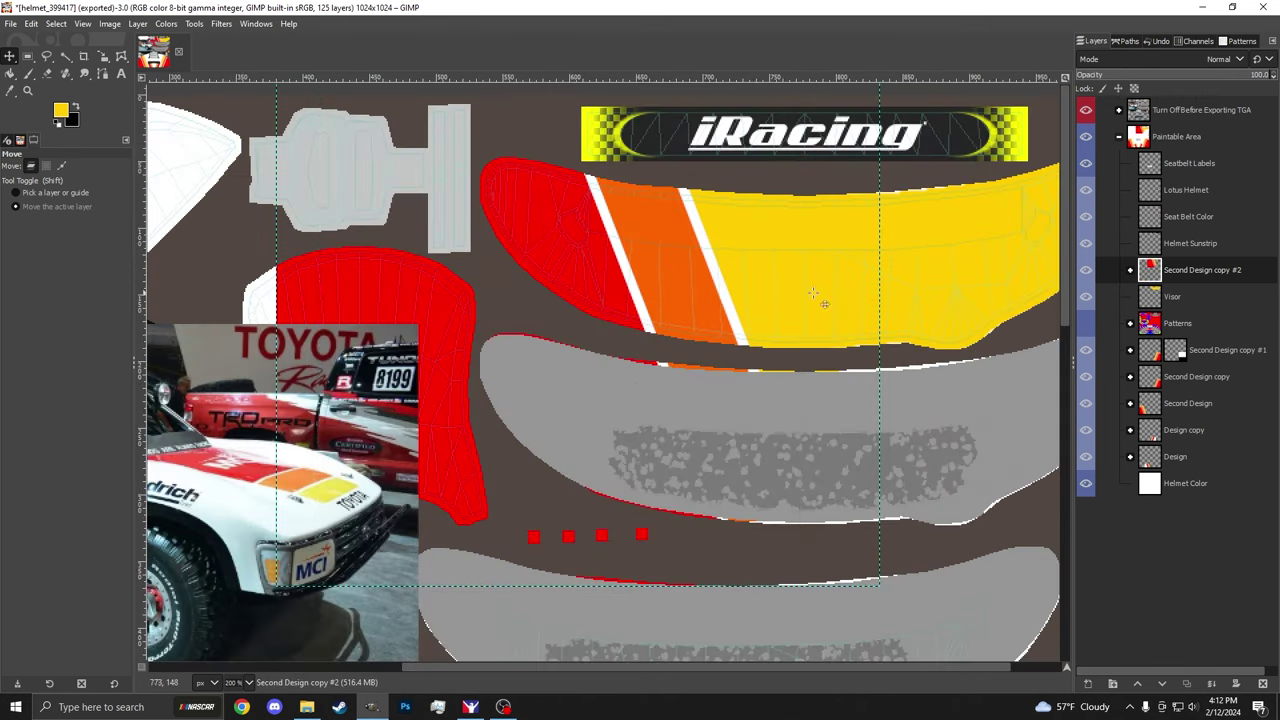
{"action": "right_click", "coordinate": [1171, 272]}
{"action": "left_click", "coordinate": [1136, 182]}
Step: Apply a strong blur to the Second Design copy #2 layer to blend its stripes into a smooth gradient
{"action": "left_click", "coordinate": [221, 23]}
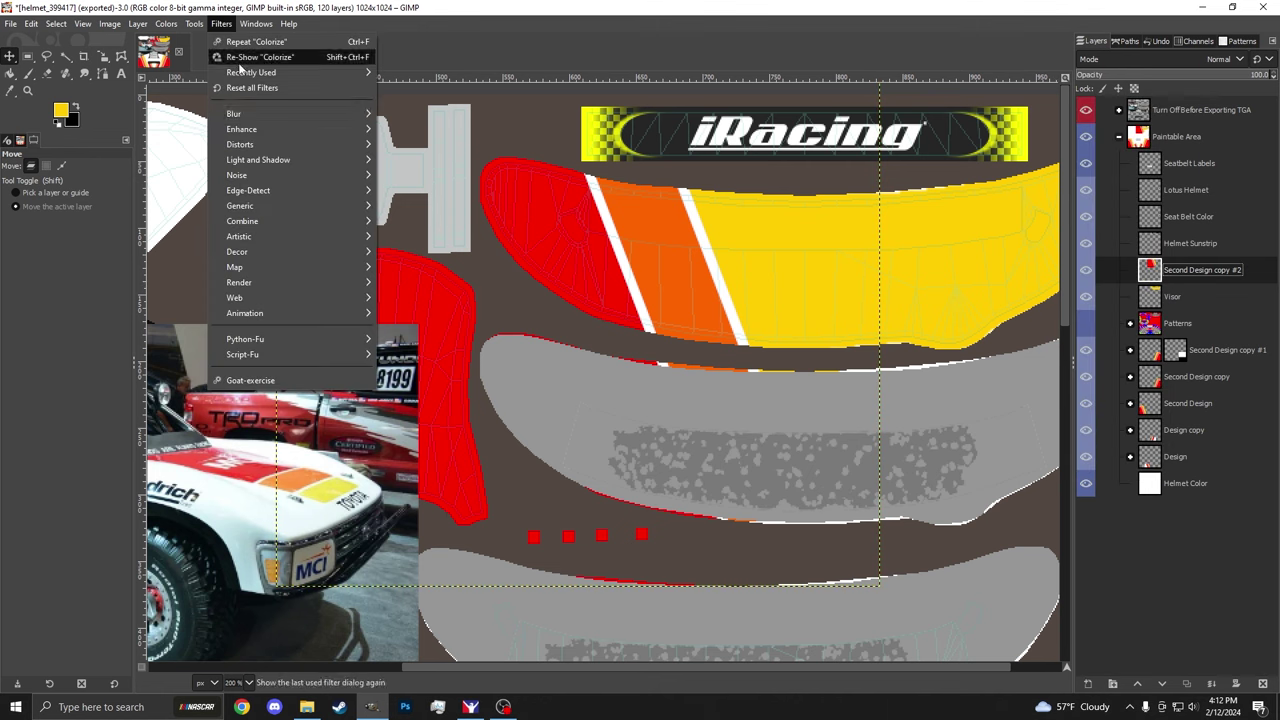
{"action": "mouse_move", "coordinate": [297, 113]}
{"action": "left_click", "coordinate": [430, 132]}
{"action": "left_click_drag", "start_coordinate": [198, 215], "coordinate": [262, 226]}
{"action": "left_click", "coordinate": [248, 402]}
Step: Try to cut the blurred Second Design copy #2 layer using the Visor layer's outline as the selection
{"action": "right_click", "coordinate": [1189, 302]}
{"action": "left_click", "coordinate": [1111, 415]}
{"action": "left_click", "coordinate": [1181, 266]}
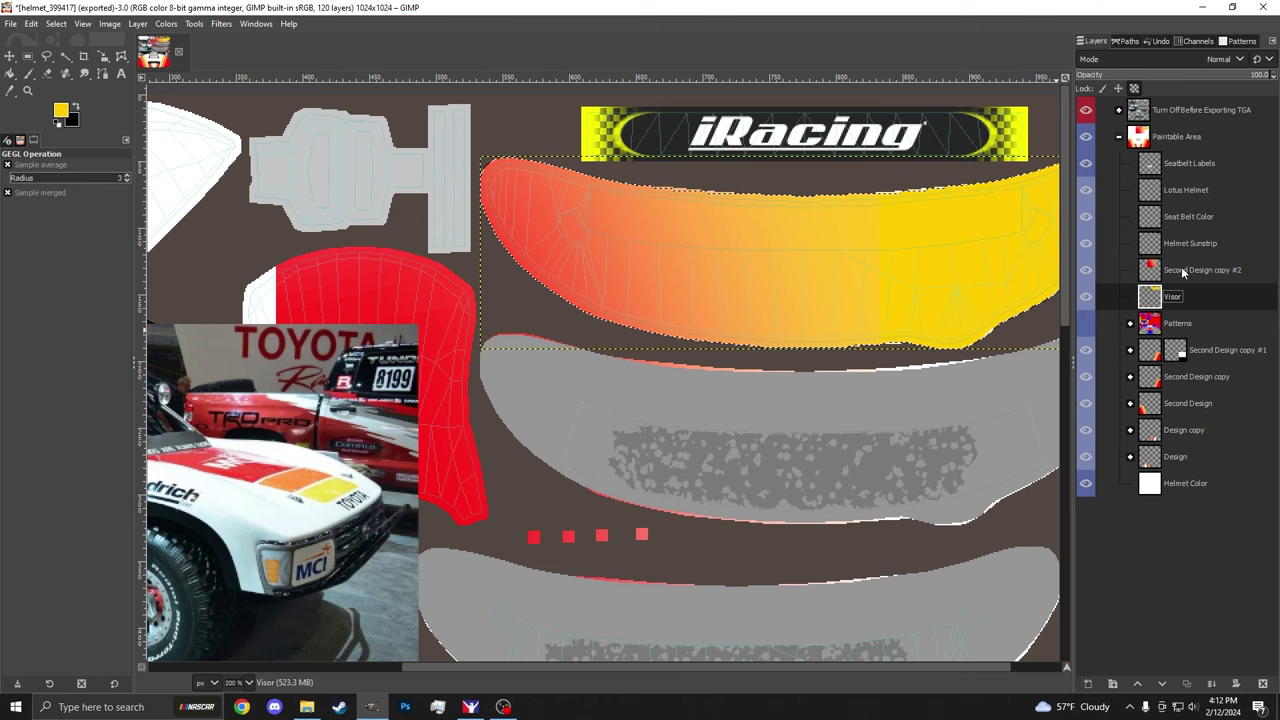
{"action": "key", "text": "ctrl+x"}
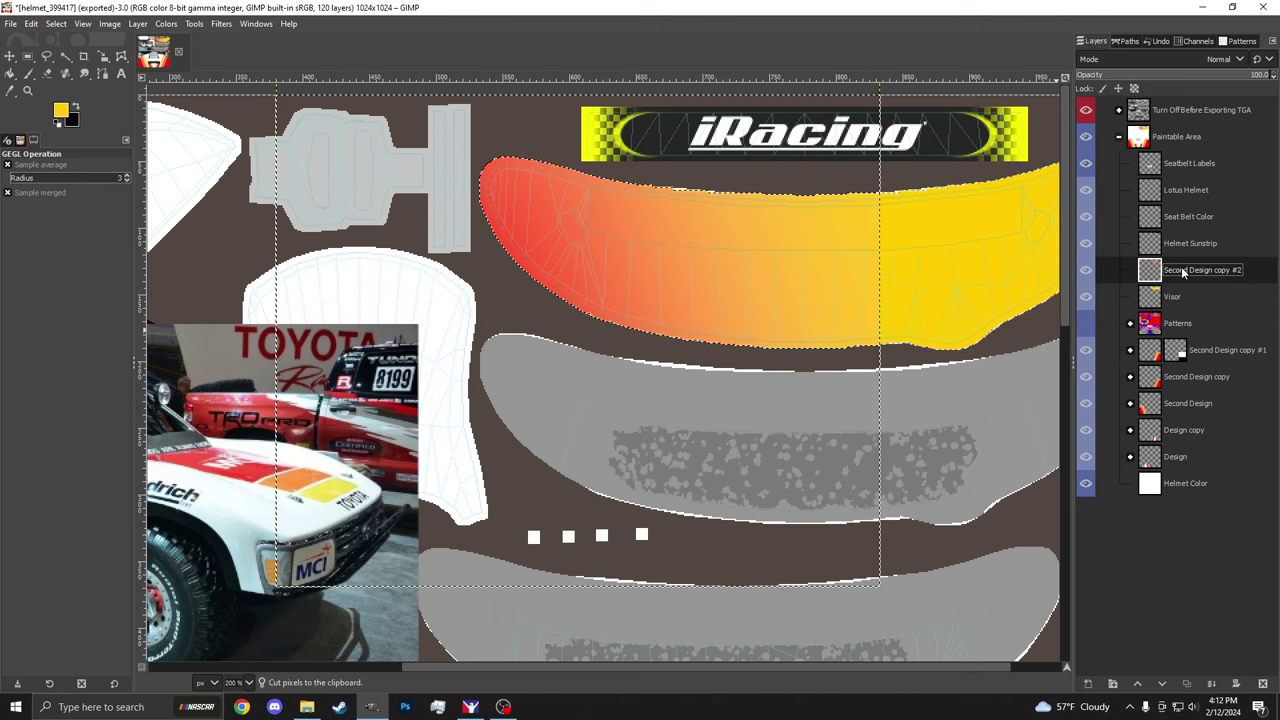
Step: Select the Visor layer's outline and cut away everything outside it from the Second Design copy #2 layer
{"action": "right_click", "coordinate": [1178, 290]}
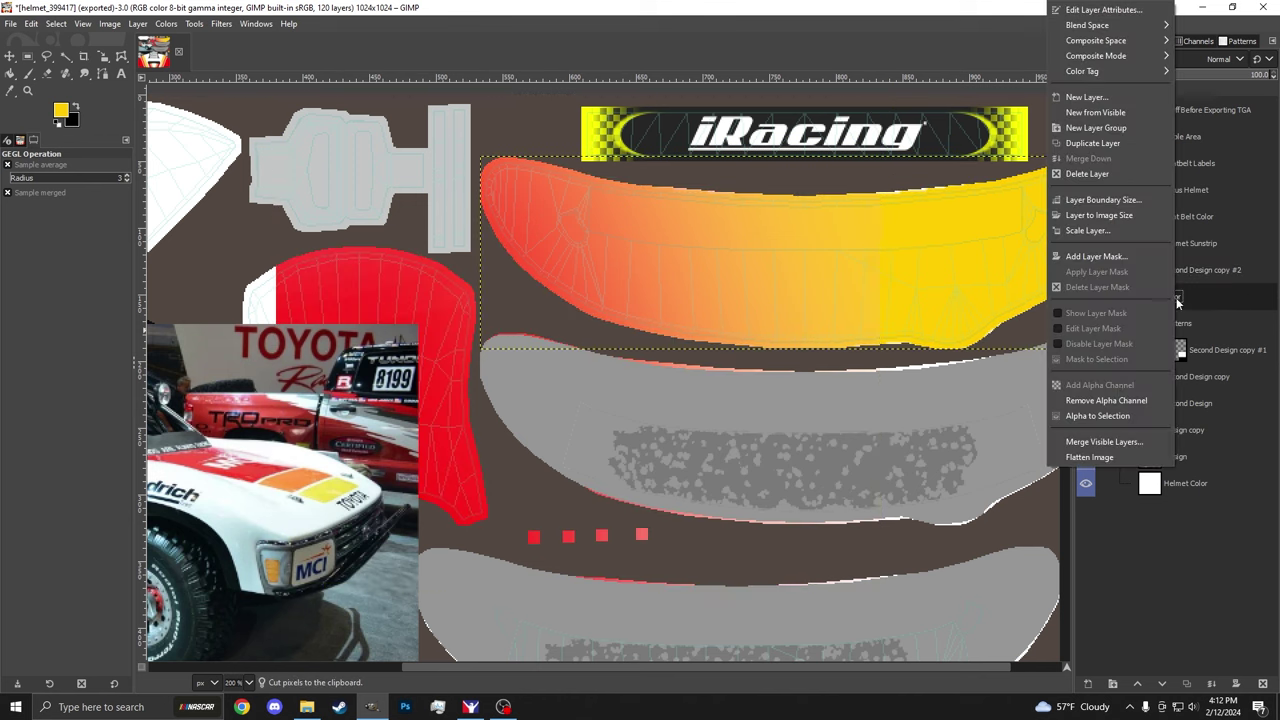
{"action": "left_click", "coordinate": [1111, 415]}
{"action": "left_click", "coordinate": [1155, 266]}
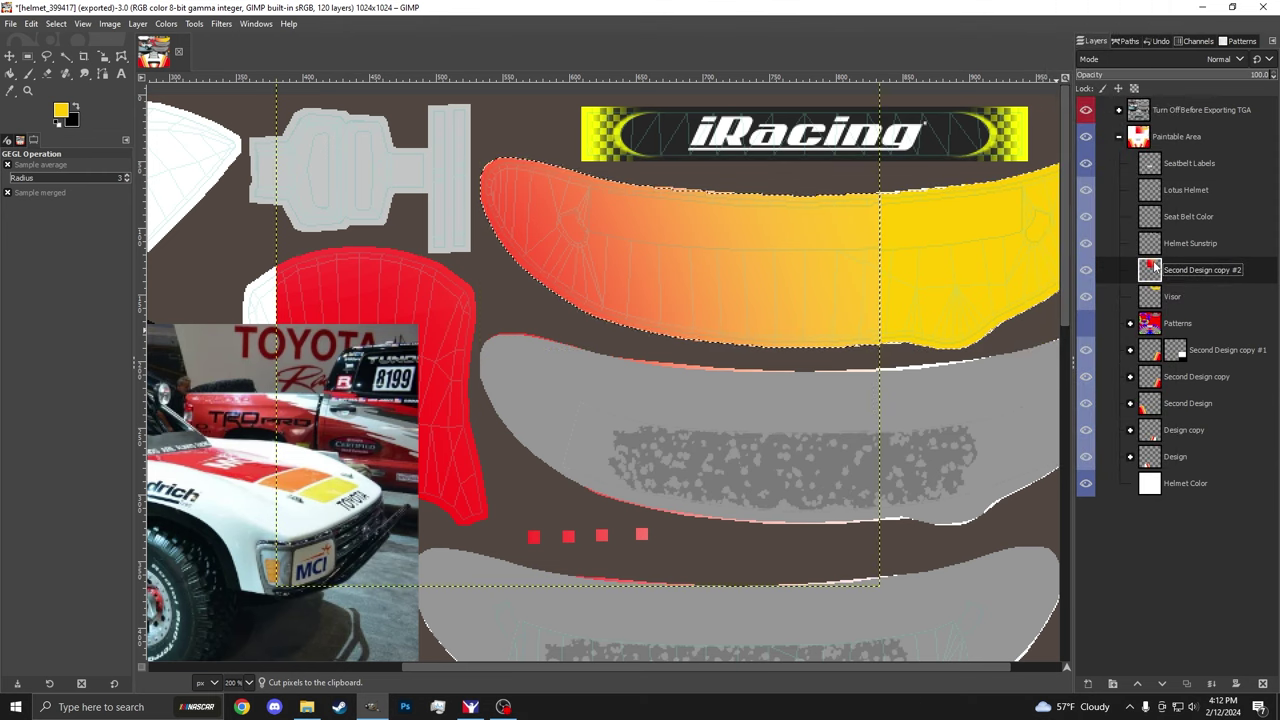
{"action": "key", "text": "ctrl+i"}
{"action": "key", "text": "ctrl+x"}
{"action": "key", "text": "ctrl+shift+a"}
Step: Crop the Second Design copy #2 layer to its remaining gradient content
{"action": "right_click", "coordinate": [1200, 281]}
{"action": "left_click", "coordinate": [1150, 438]}
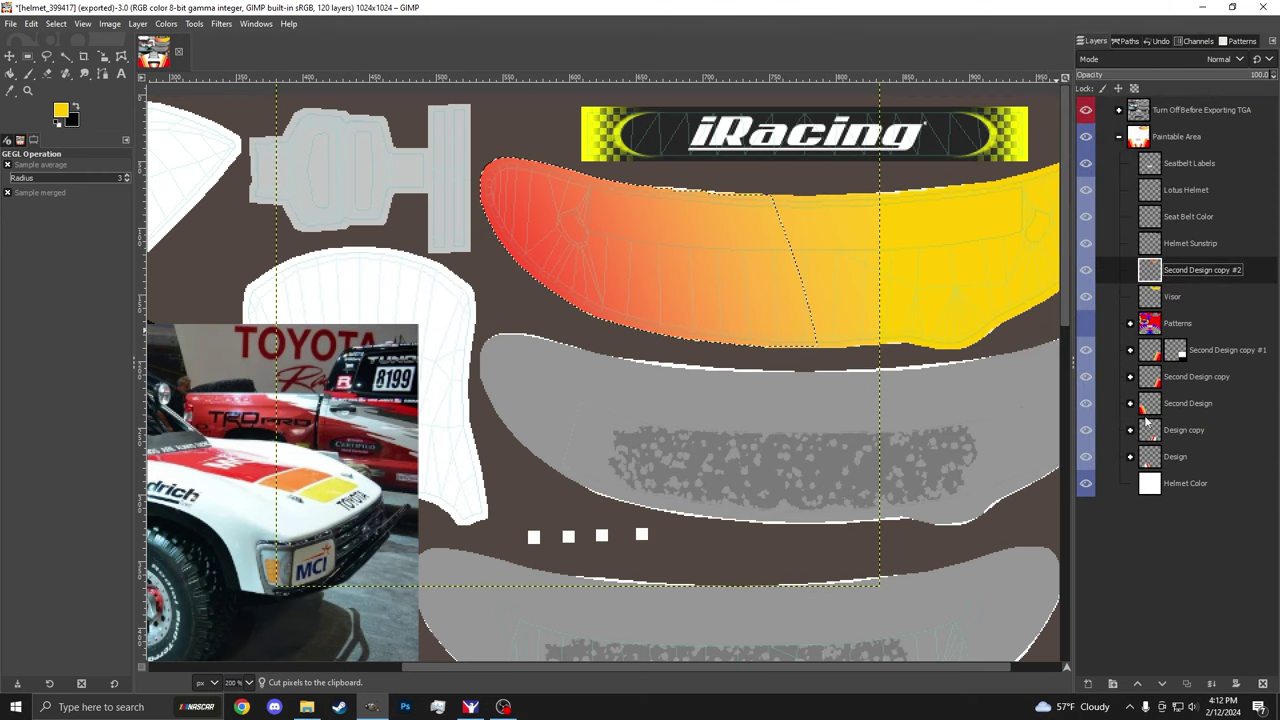
{"action": "left_click", "coordinate": [140, 24]}
{"action": "left_click", "coordinate": [275, 268]}
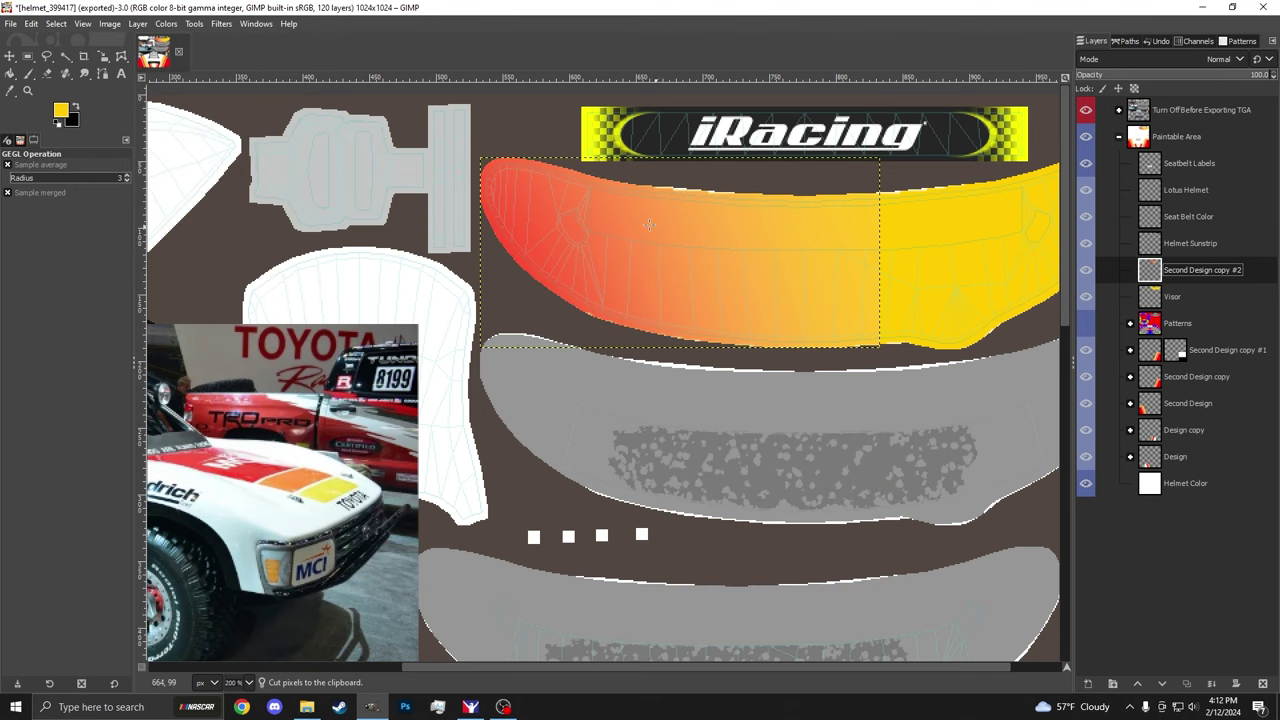
Step: Export the helmet without the template overlay and inspect the one-sided visor gradient in iRacing
{"action": "scroll", "coordinate": [600, 212], "scroll_direction": "down", "scroll_amount": 1}
{"action": "left_click", "coordinate": [1085, 110]}
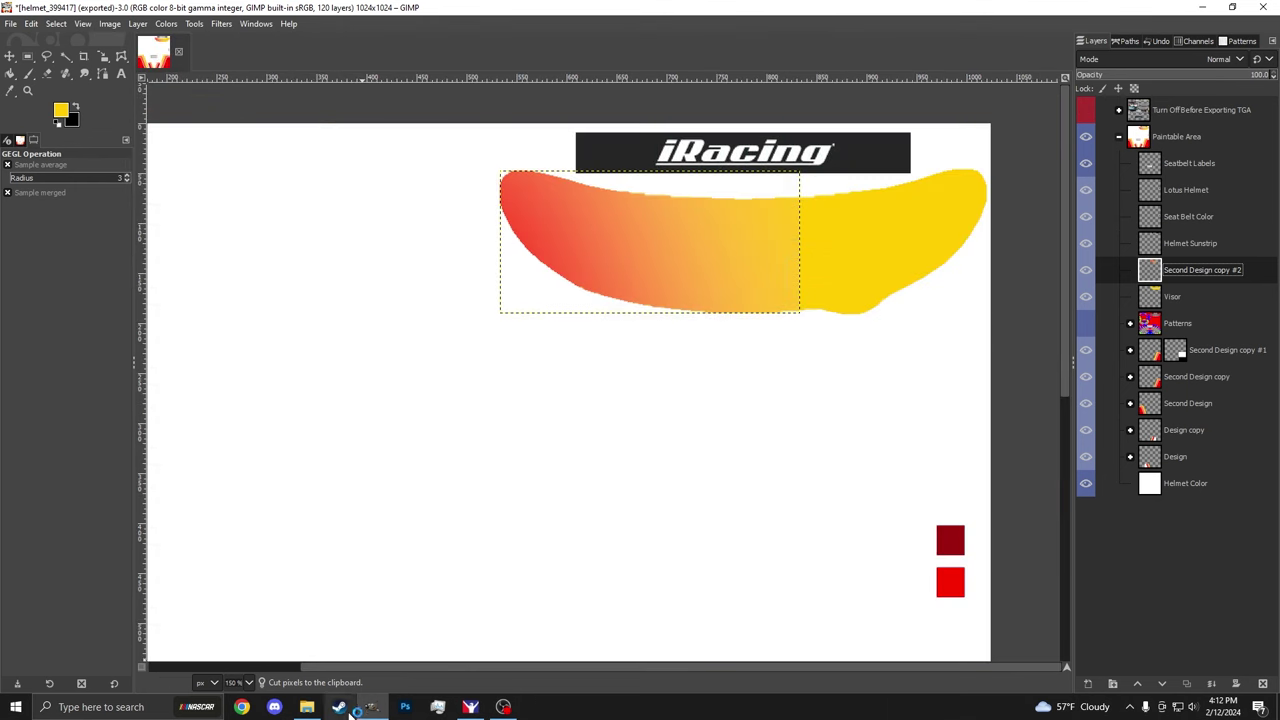
{"action": "left_click", "coordinate": [470, 707]}
{"action": "mouse_move", "coordinate": [548, 396]}
{"action": "left_mouse_down"}
{"action": "mouse_move", "coordinate": [671, 358]}
{"action": "mouse_move", "coordinate": [771, 364]}
{"action": "left_mouse_up"}
{"action": "scroll", "coordinate": [548, 326], "scroll_direction": "down", "scroll_amount": 2}
{"action": "left_click_drag", "start_coordinate": [548, 326], "coordinate": [507, 334]}
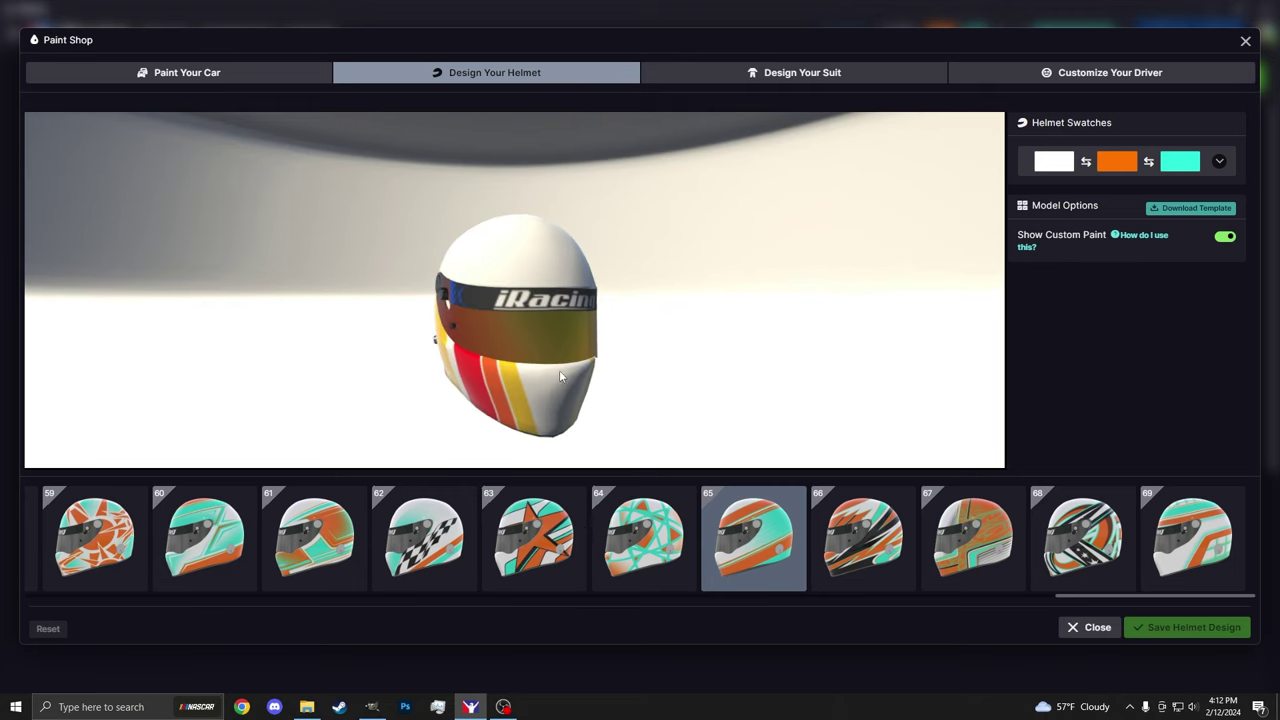
Step: Back in GIMP, show the template overlay, duplicate the Second Design copy #2 layer and flip the duplicate horizontally
{"action": "left_click", "coordinate": [468, 704]}
{"action": "left_click", "coordinate": [1087, 112]}
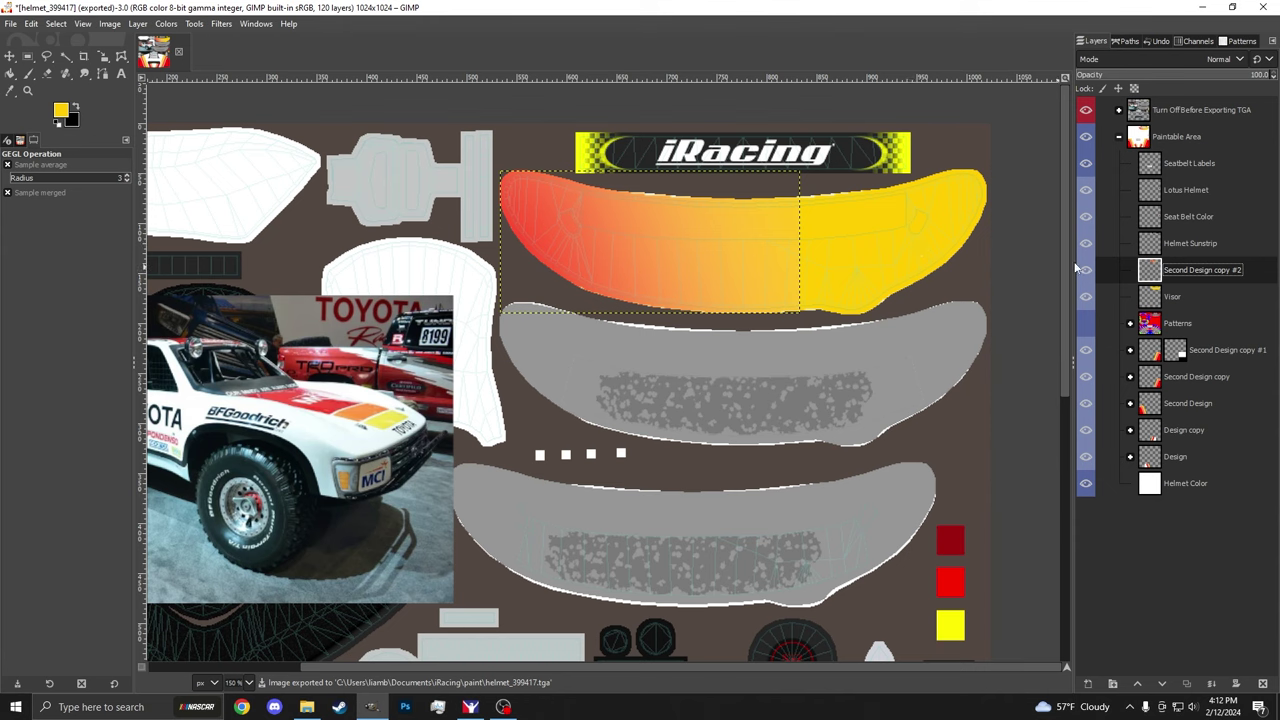
{"action": "right_click", "coordinate": [1185, 277]}
{"action": "left_click", "coordinate": [1118, 148]}
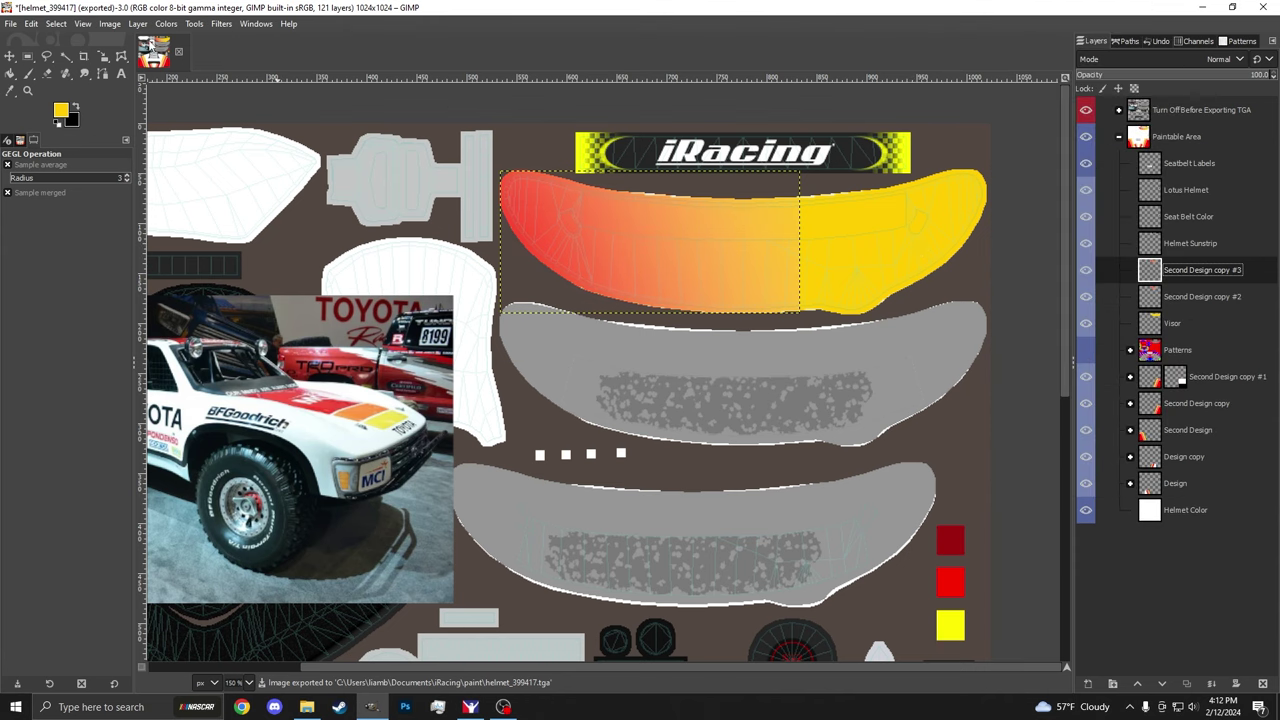
{"action": "left_click", "coordinate": [137, 23]}
{"action": "mouse_move", "coordinate": [165, 171]}
{"action": "left_click", "coordinate": [345, 186]}
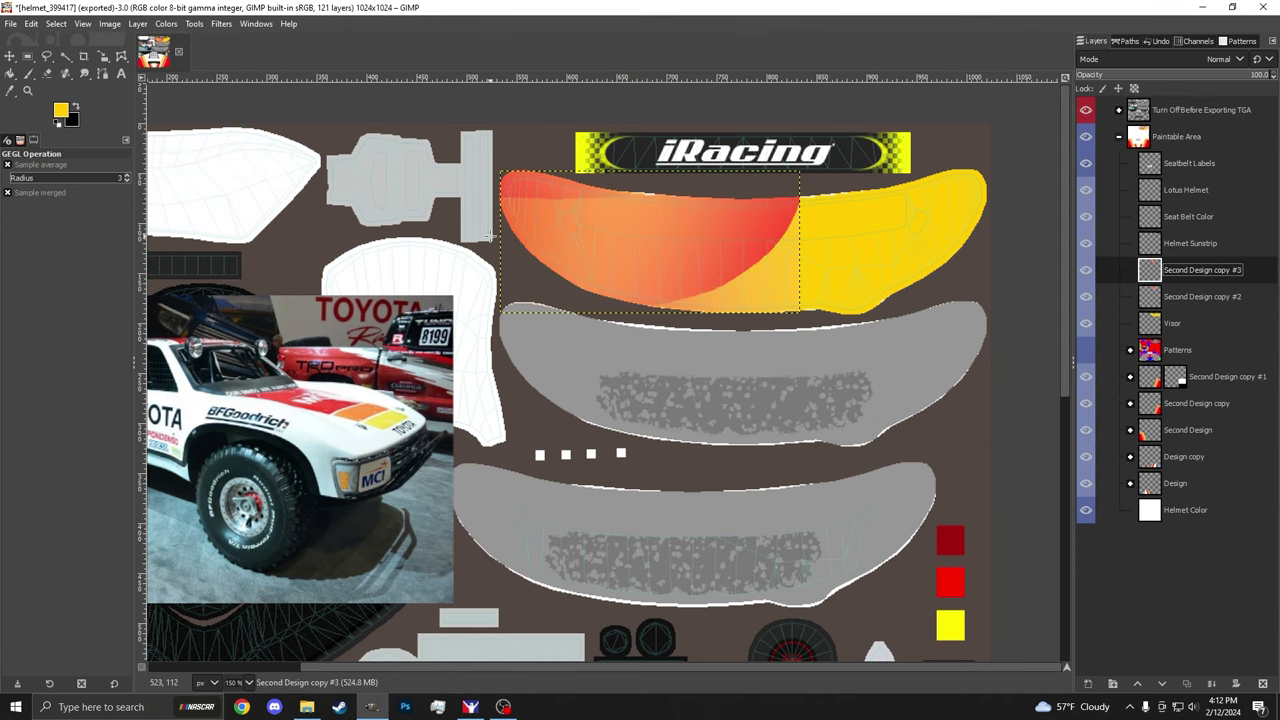
Step: Move the flipped gradient layer to the opposite end of the visor and align it with the visor's edge
{"action": "key", "text": "m"}
{"action": "scroll", "coordinate": [525, 207], "scroll_direction": "up", "scroll_amount": 5}
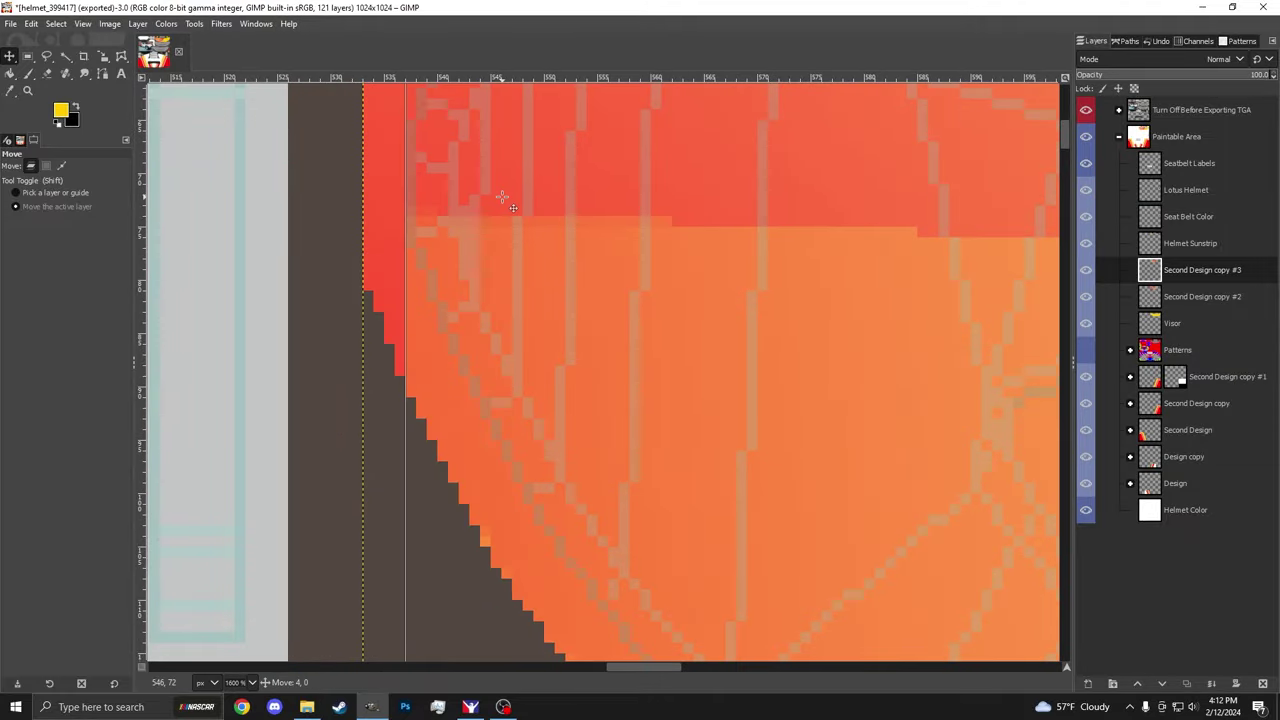
{"action": "scroll", "coordinate": [418, 283], "scroll_direction": "down", "scroll_amount": 8}
{"action": "scroll", "coordinate": [413, 284], "scroll_direction": "up", "scroll_amount": 5}
{"action": "left_click_drag", "start_coordinate": [305, 323], "coordinate": [837, 301]}
{"action": "scroll", "coordinate": [780, 325], "scroll_direction": "up", "scroll_amount": 3}
Step: Export the helmet with the template overlay hidden and check the two-sided visor gradient in iRacing
{"action": "left_click", "coordinate": [1085, 110]}
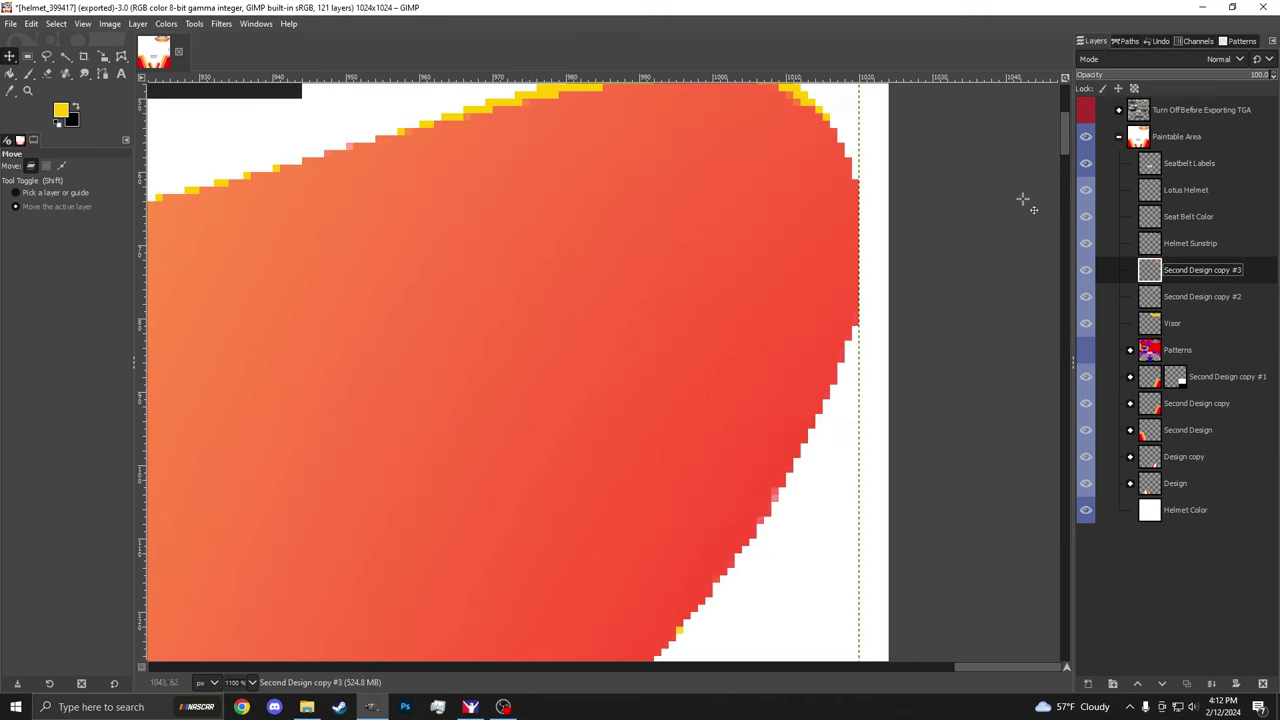
{"action": "left_click", "coordinate": [480, 710]}
{"action": "mouse_move", "coordinate": [583, 381]}
{"action": "left_mouse_down"}
{"action": "mouse_move", "coordinate": [409, 384]}
{"action": "mouse_move", "coordinate": [606, 366]}
{"action": "mouse_move", "coordinate": [571, 357]}
{"action": "left_mouse_up"}
Step: Back in GIMP, show the template overlay and create a layer group named Toyota below the Visor layer
{"action": "left_click", "coordinate": [471, 712]}
{"action": "left_click", "coordinate": [1086, 112]}
{"action": "scroll", "coordinate": [845, 342], "scroll_direction": "down", "scroll_amount": 7}
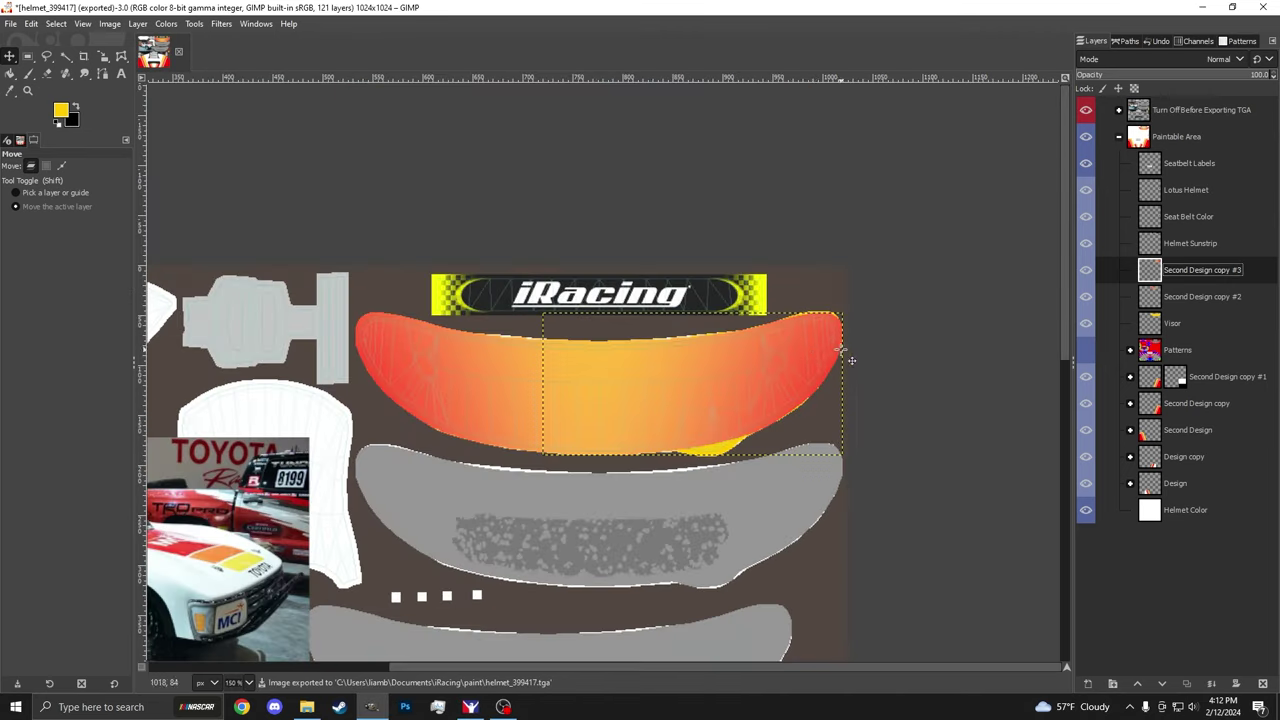
{"action": "right_click", "coordinate": [1176, 323]}
{"action": "left_click", "coordinate": [1098, 127]}
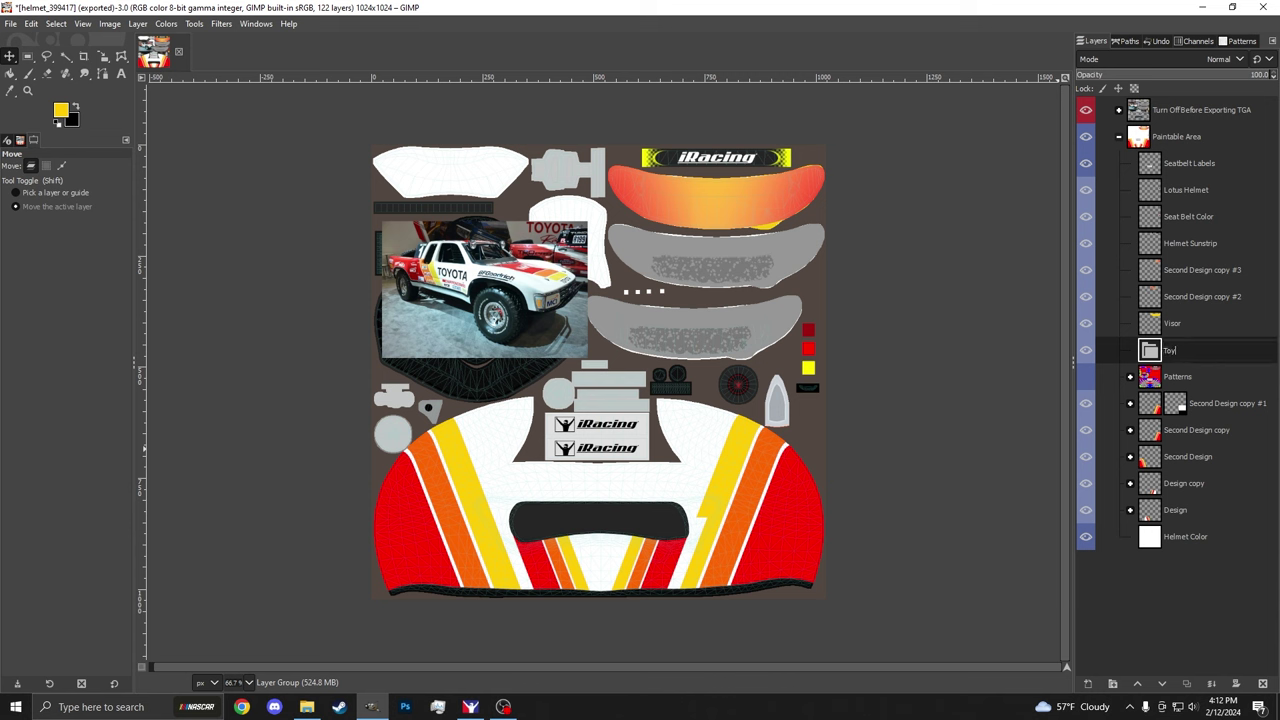
{"action": "key", "text": "Return"}
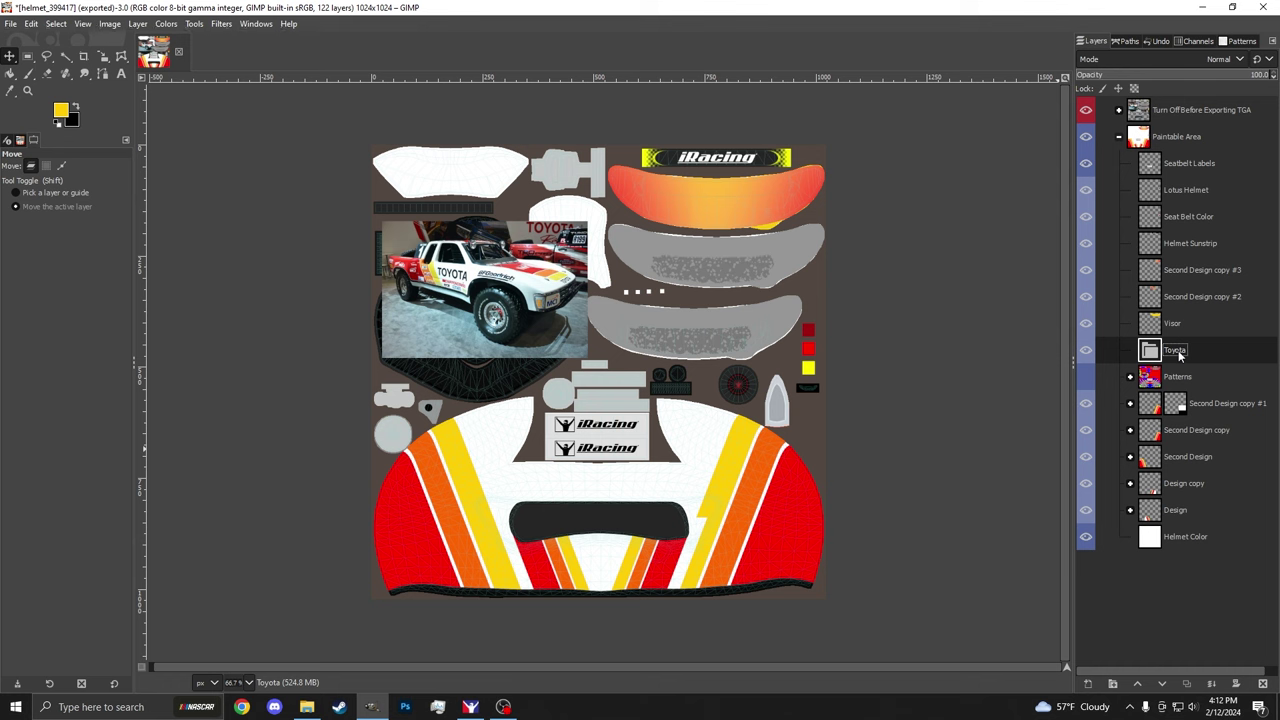
Step: Show the TRD-Logo-old, TRD-Logo and Toyota_Motor_North_America logo layers and move them from Turn Off Before Exporting TGA into the Toyota group
{"action": "left_click", "coordinate": [1118, 110]}
{"action": "left_click", "coordinate": [1160, 137]}
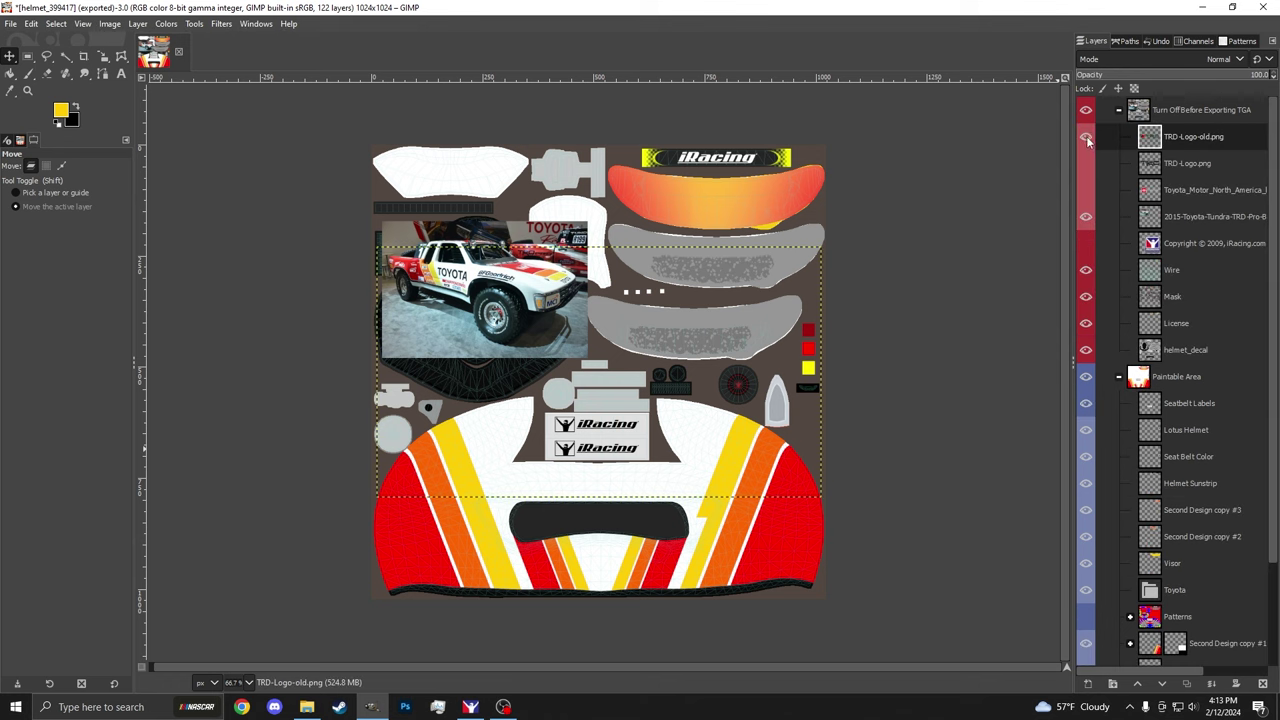
{"action": "left_click", "coordinate": [1086, 136]}
{"action": "left_click_drag", "start_coordinate": [1090, 162], "coordinate": [1087, 189]}
{"action": "left_click_drag", "start_coordinate": [1199, 136], "coordinate": [1194, 555]}
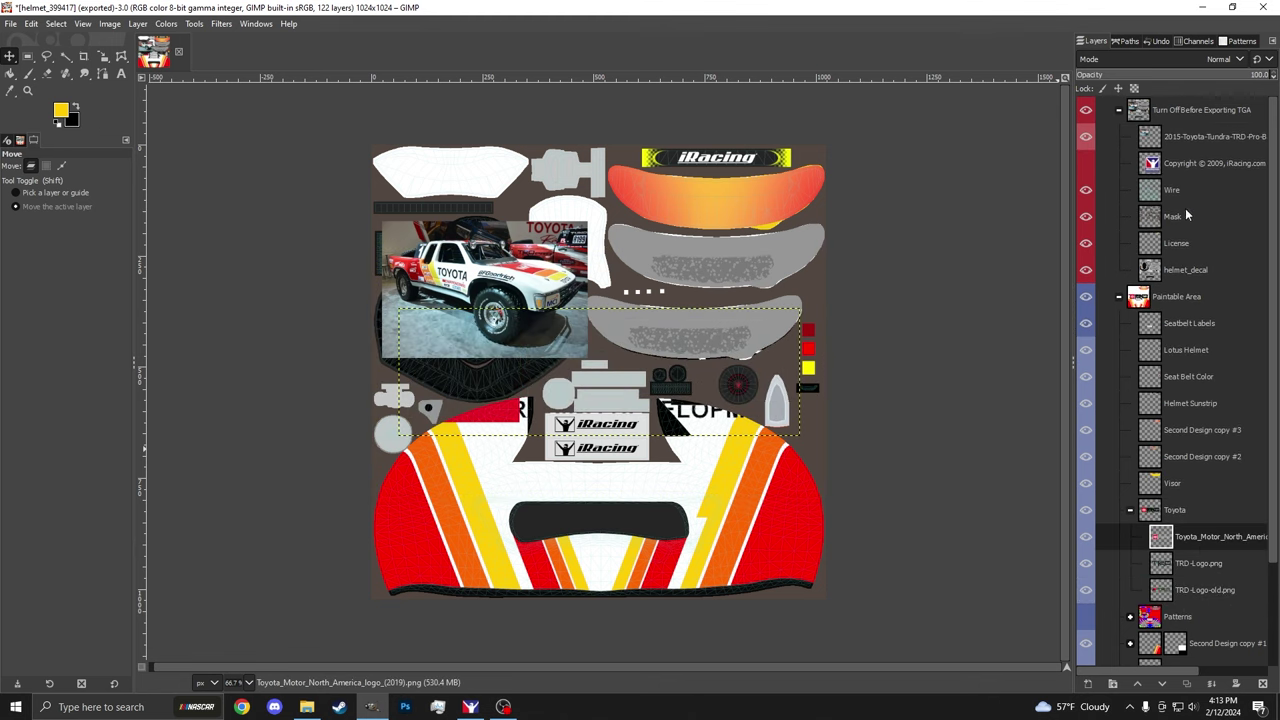
Step: Duplicate the TRD-Logo-old.png layer and hide the three original logo layers in the Toyota group
{"action": "scroll", "coordinate": [716, 527], "scroll_direction": "up", "scroll_amount": 2}
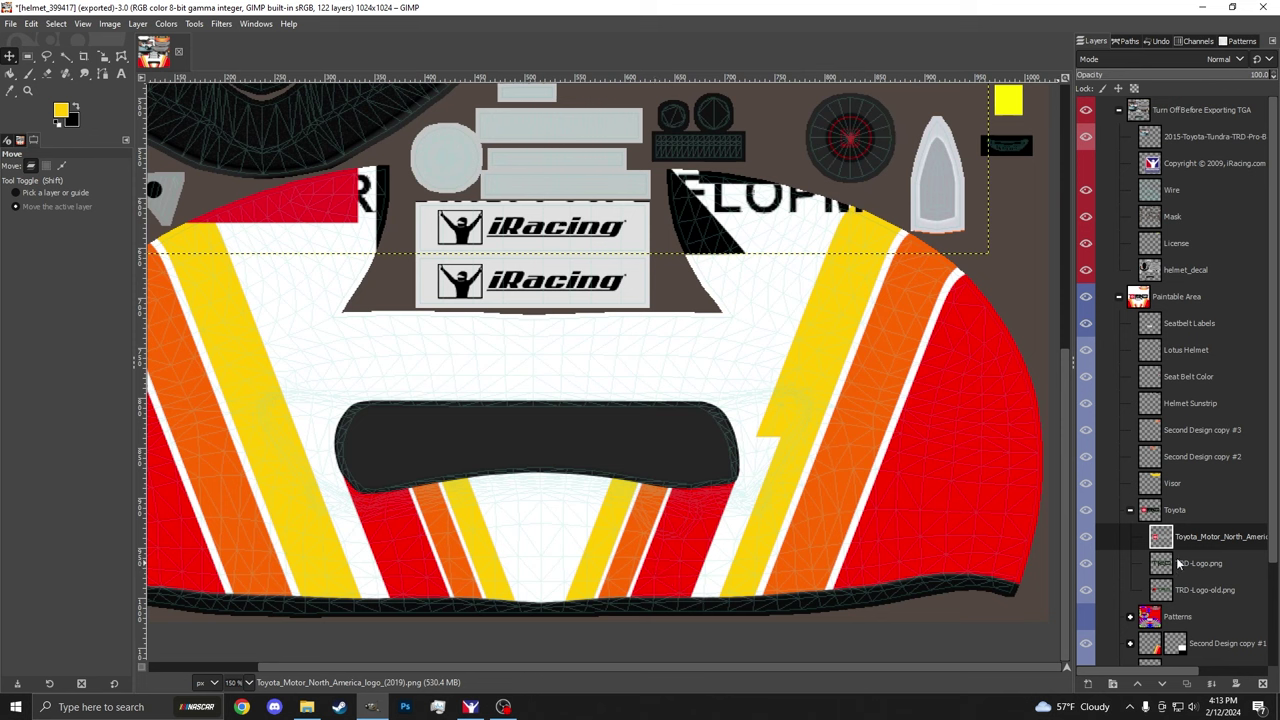
{"action": "left_click", "coordinate": [1191, 589]}
{"action": "right_click", "coordinate": [1192, 590]}
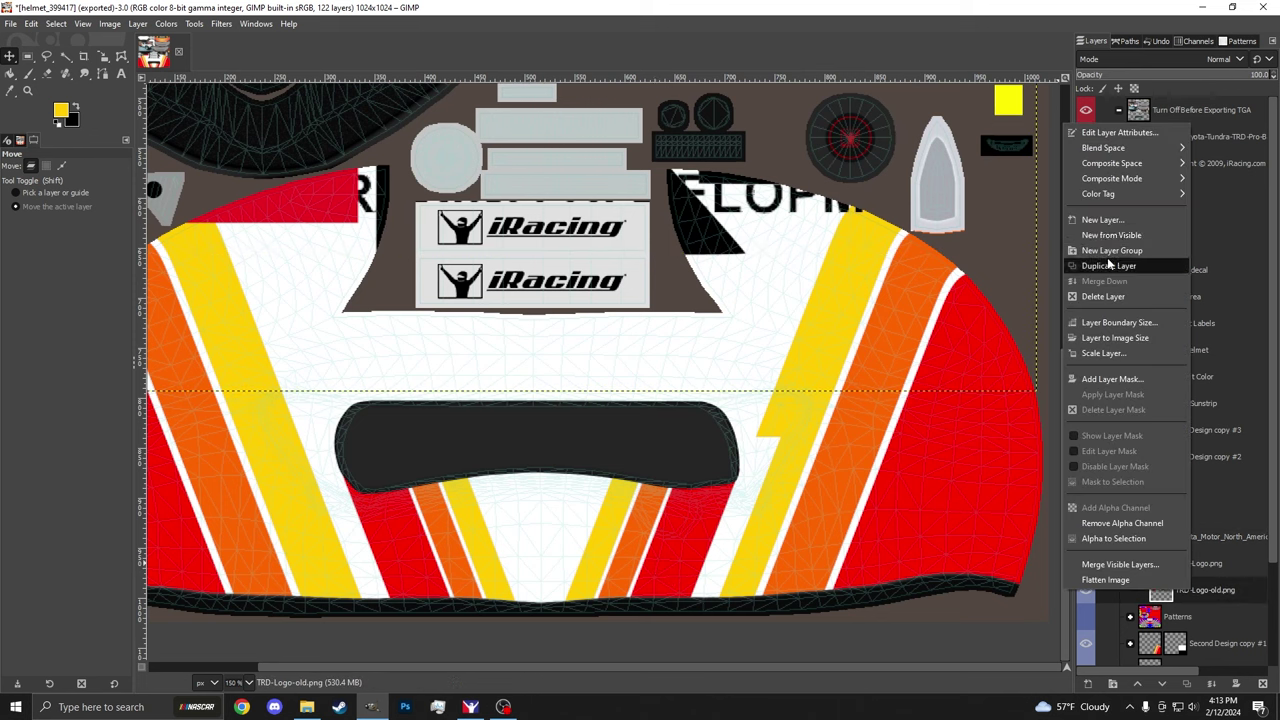
{"action": "left_click", "coordinate": [1107, 257]}
{"action": "left_click", "coordinate": [1086, 616]}
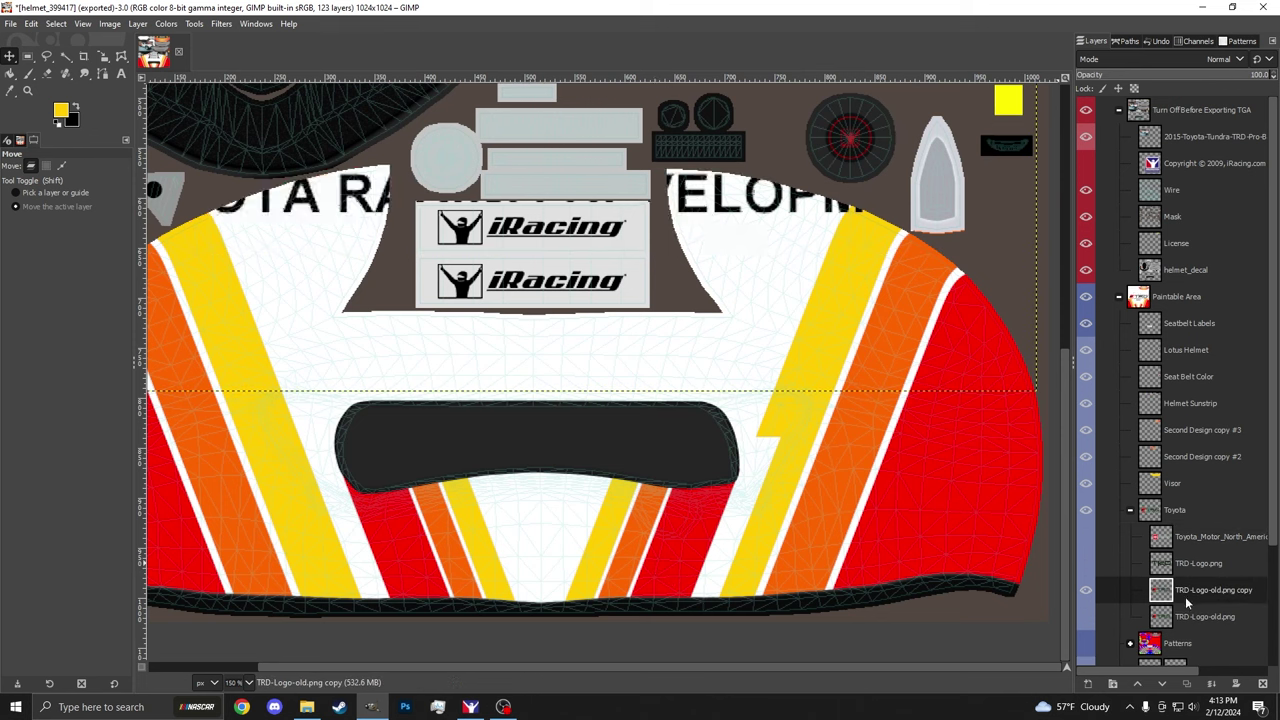
Step: Move the duplicated TRD logo to the helmet's chin and scale it down to fit centred between the yellow stripes
{"action": "scroll", "coordinate": [611, 271], "scroll_direction": "down", "scroll_amount": 2}
{"action": "left_click_drag", "start_coordinate": [587, 212], "coordinate": [587, 407]}
{"action": "key", "text": "shift+s"}
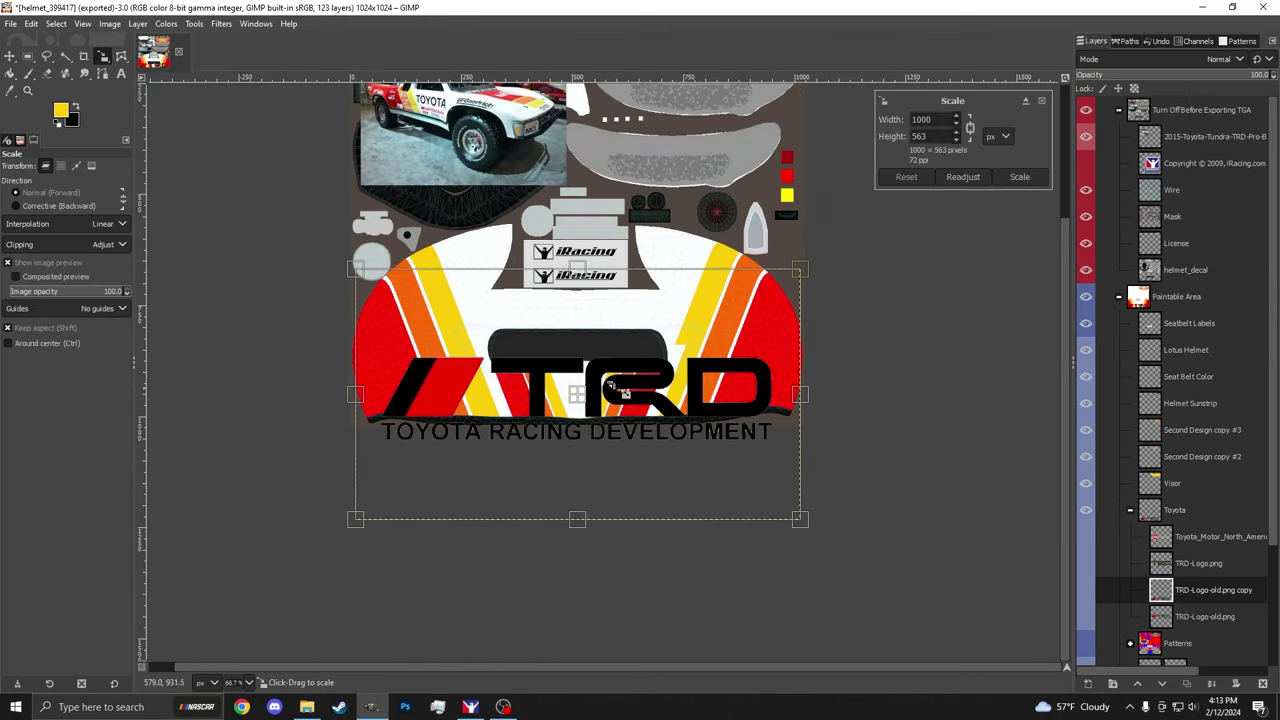
{"action": "left_click_drag", "start_coordinate": [355, 269], "coordinate": [557, 384]}
{"action": "scroll", "coordinate": [556, 385], "scroll_direction": "up", "scroll_amount": 5}
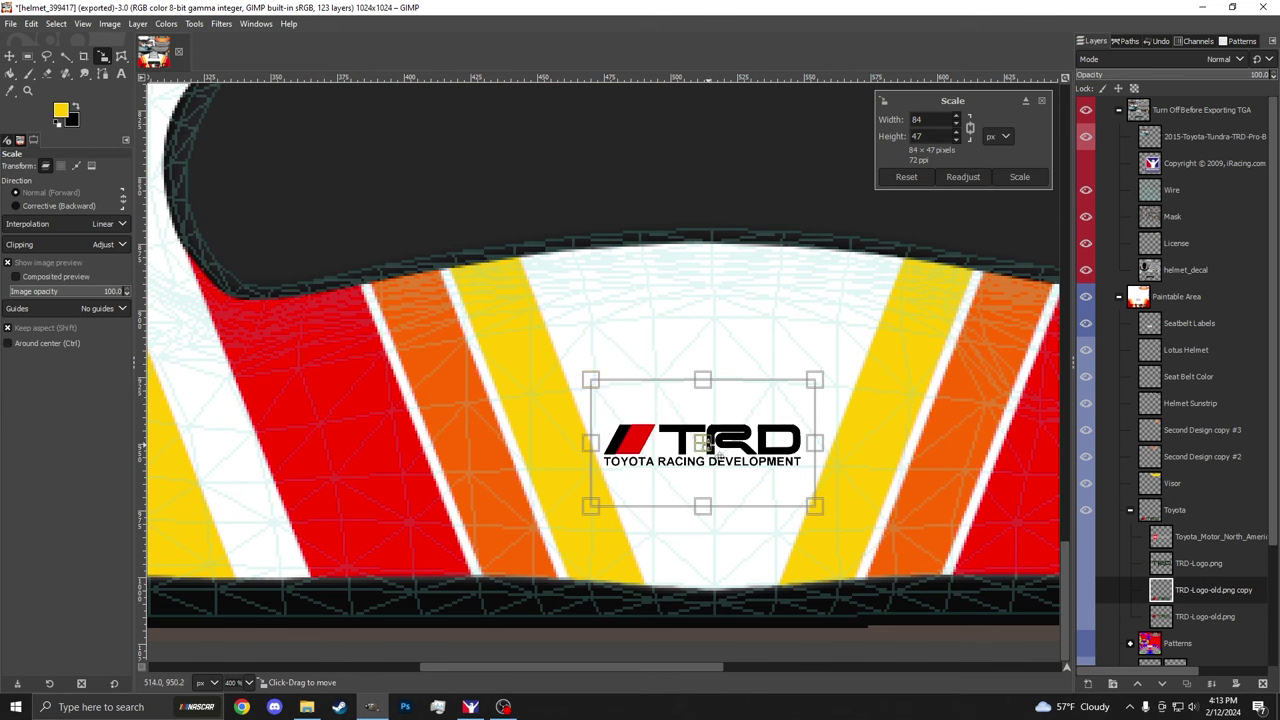
{"action": "left_click_drag", "start_coordinate": [709, 445], "coordinate": [718, 383]}
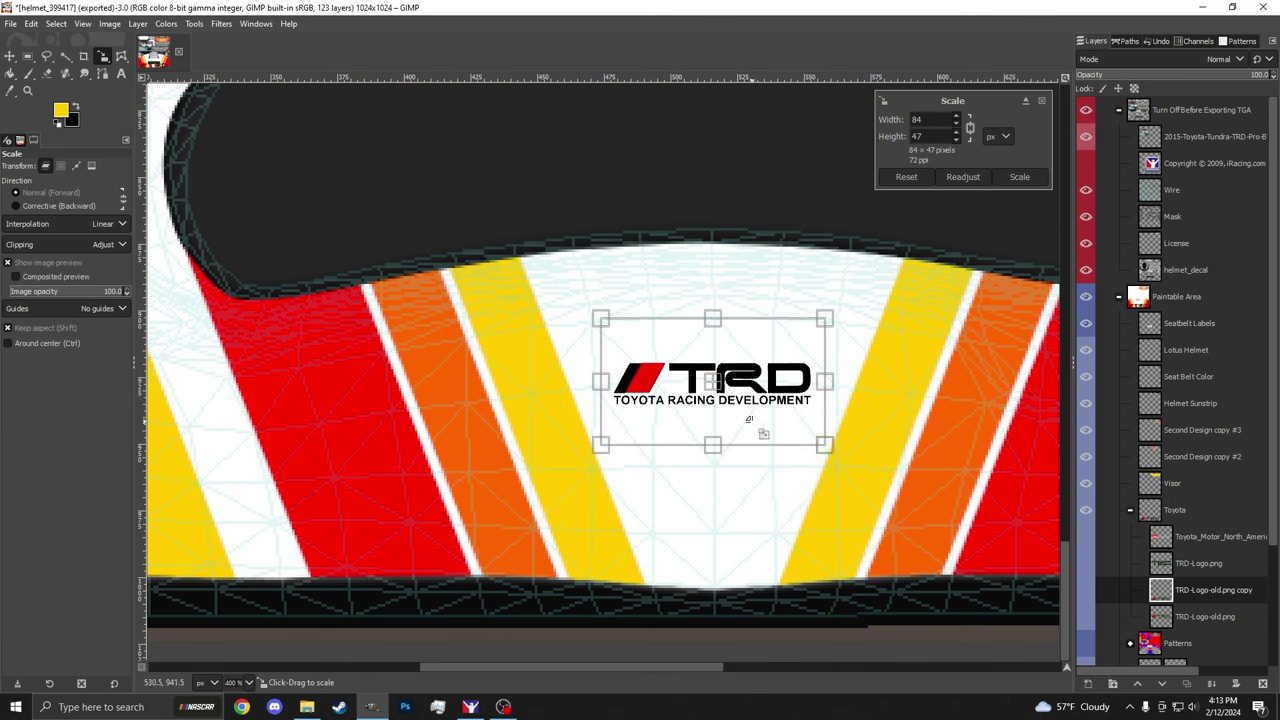
{"action": "left_click_drag", "start_coordinate": [823, 444], "coordinate": [794, 441]}
{"action": "left_click", "coordinate": [1020, 180]}
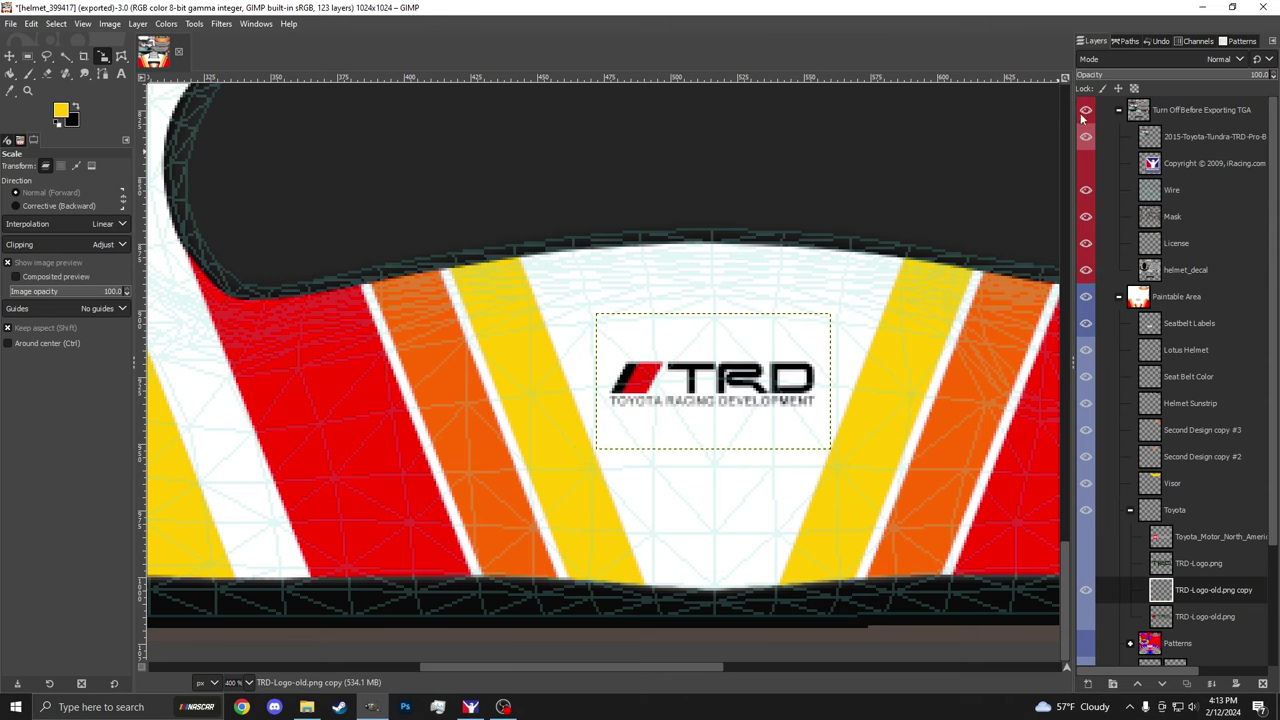
Step: Export the helmet with the template overlay hidden and check the TRD chin logo in iRacing
{"action": "left_click", "coordinate": [1086, 111]}
{"action": "left_click", "coordinate": [474, 707]}
{"action": "scroll", "coordinate": [555, 381], "scroll_direction": "up", "scroll_amount": 5}
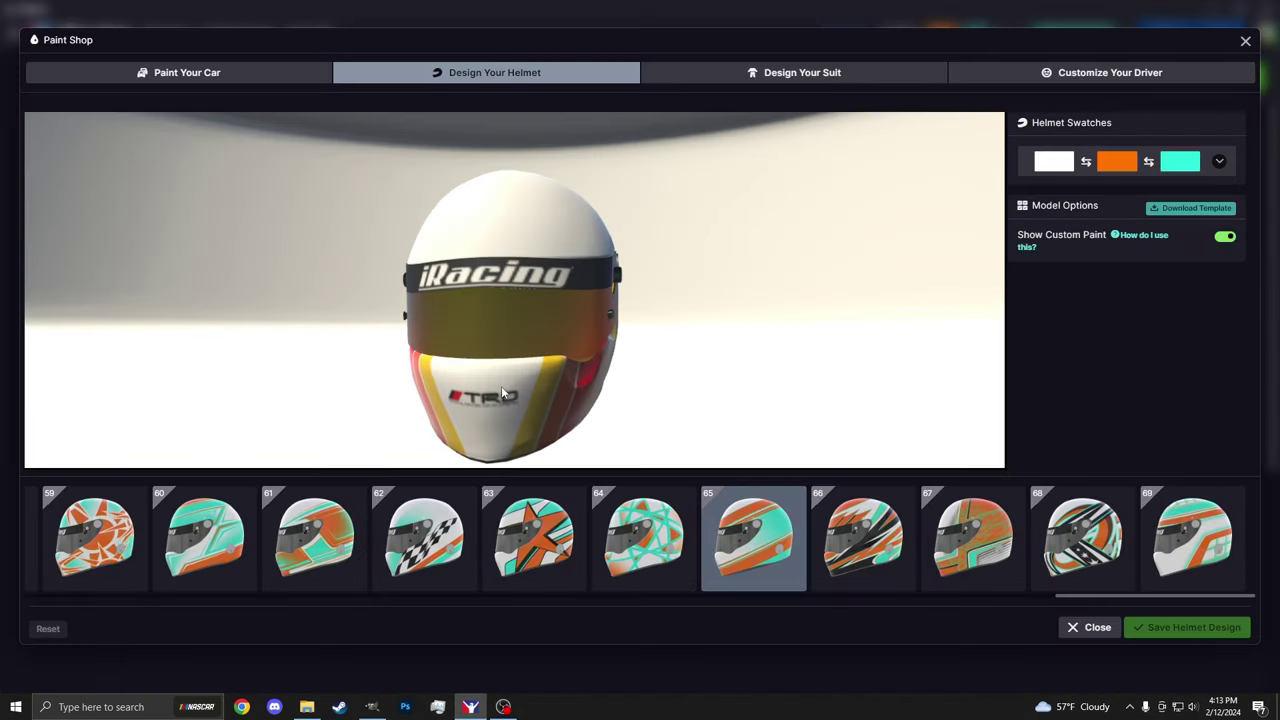
{"action": "left_click_drag", "start_coordinate": [512, 352], "coordinate": [537, 348]}
{"action": "left_click", "coordinate": [471, 706]}
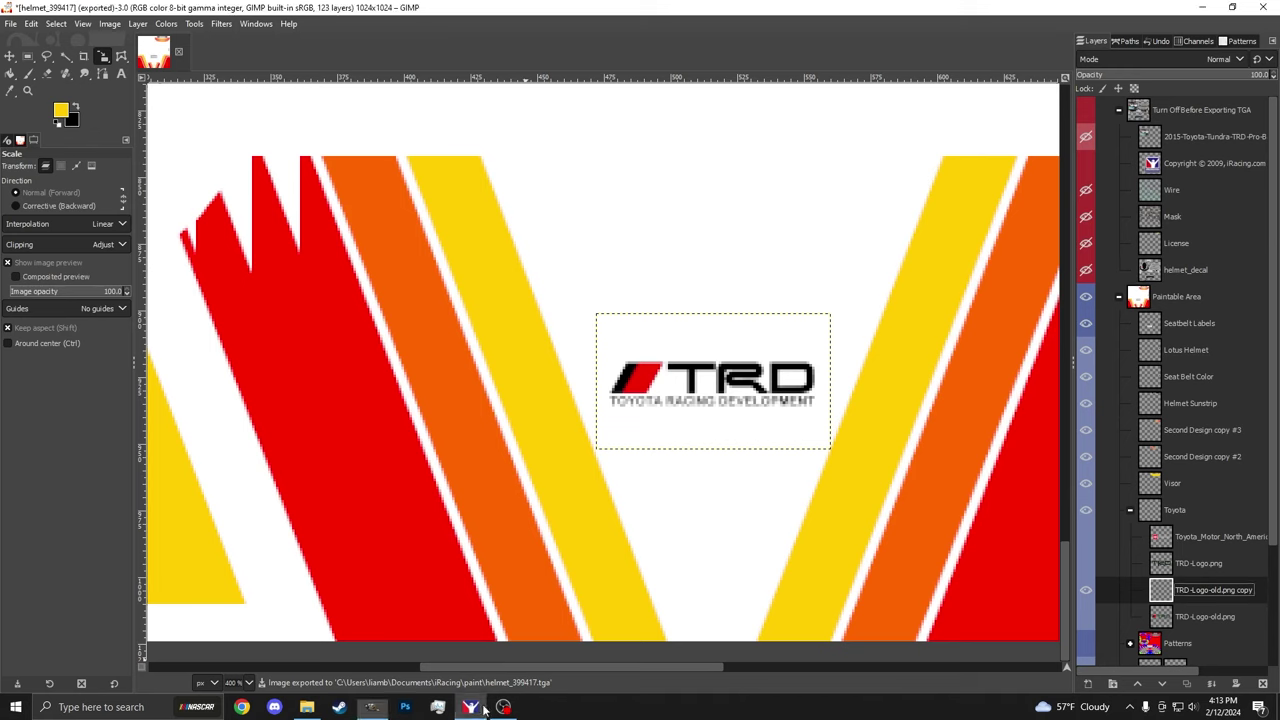
Step: Back in GIMP, show the template overlay and duplicate the Toyota_Motor_North_America logo layer after checking the helmet's sunstrip in iRacing
{"action": "left_click", "coordinate": [1086, 110]}
{"action": "left_click", "coordinate": [1183, 537]}
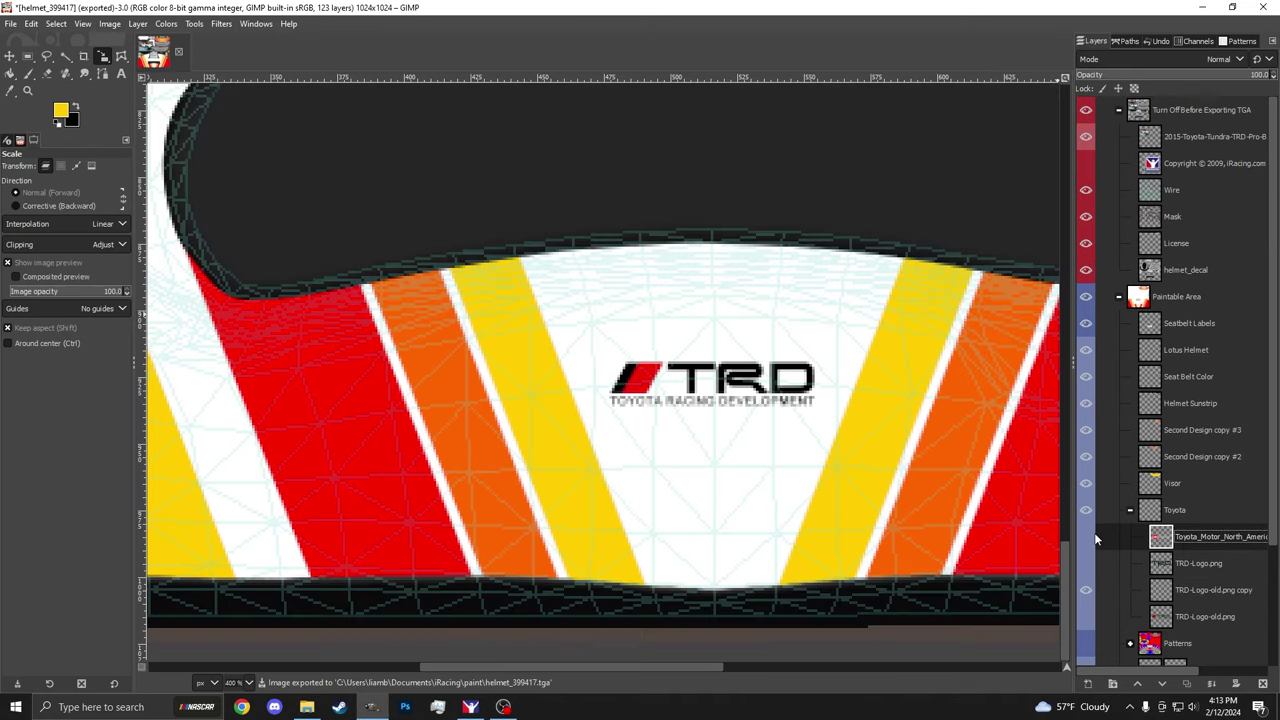
{"action": "key", "text": "1"}
{"action": "scroll", "coordinate": [566, 330], "scroll_direction": "up", "scroll_amount": 1}
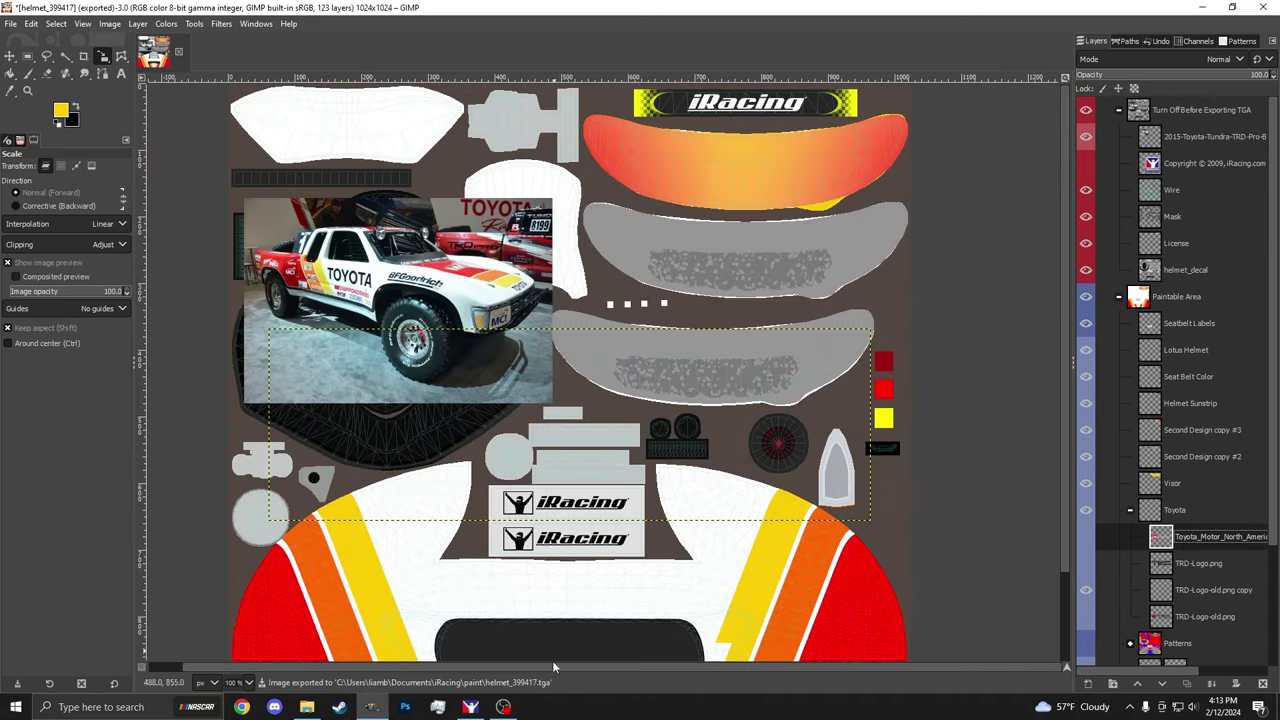
{"action": "left_click", "coordinate": [471, 706]}
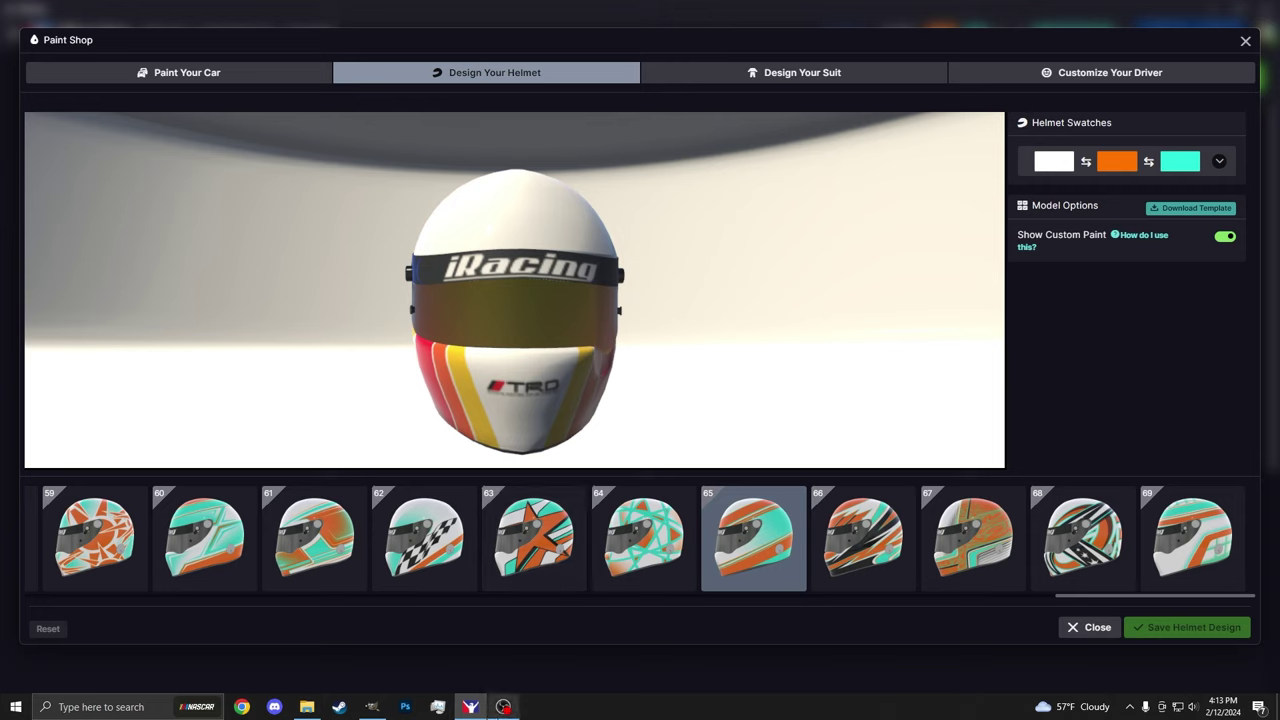
{"action": "key", "text": "alt+Tab"}
{"action": "right_click", "coordinate": [1188, 538]}
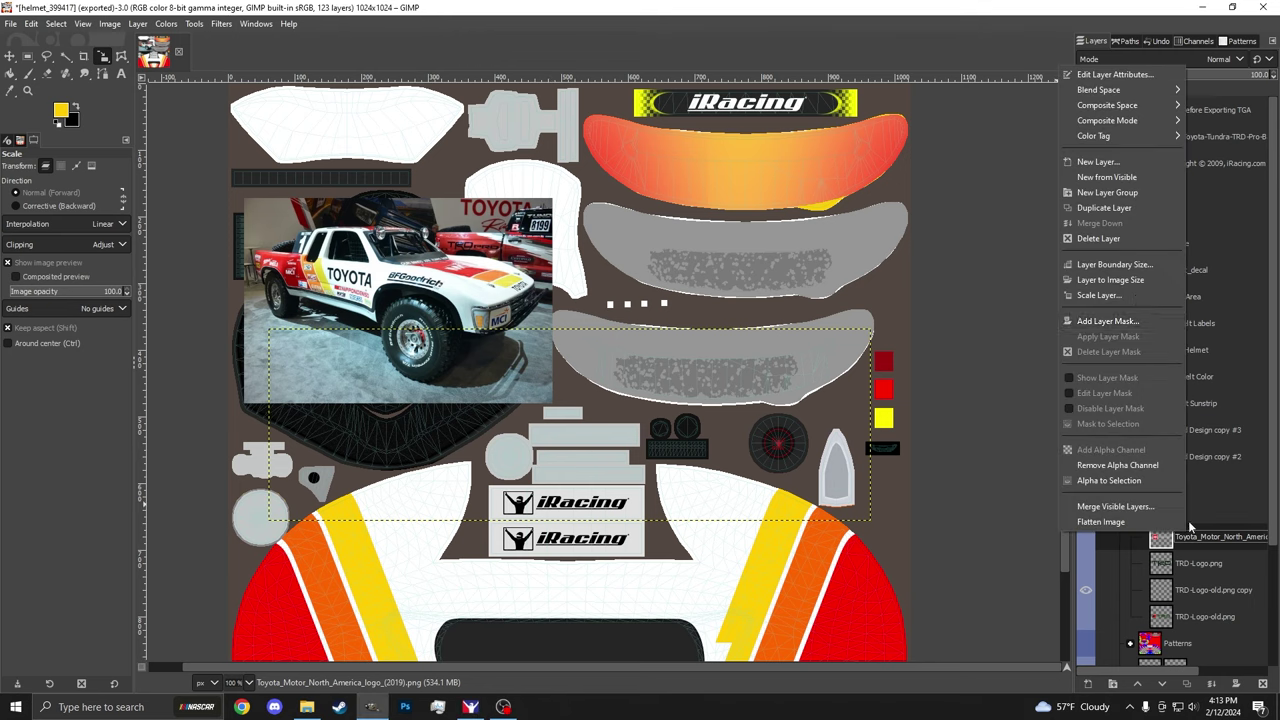
{"action": "left_click", "coordinate": [1120, 209]}
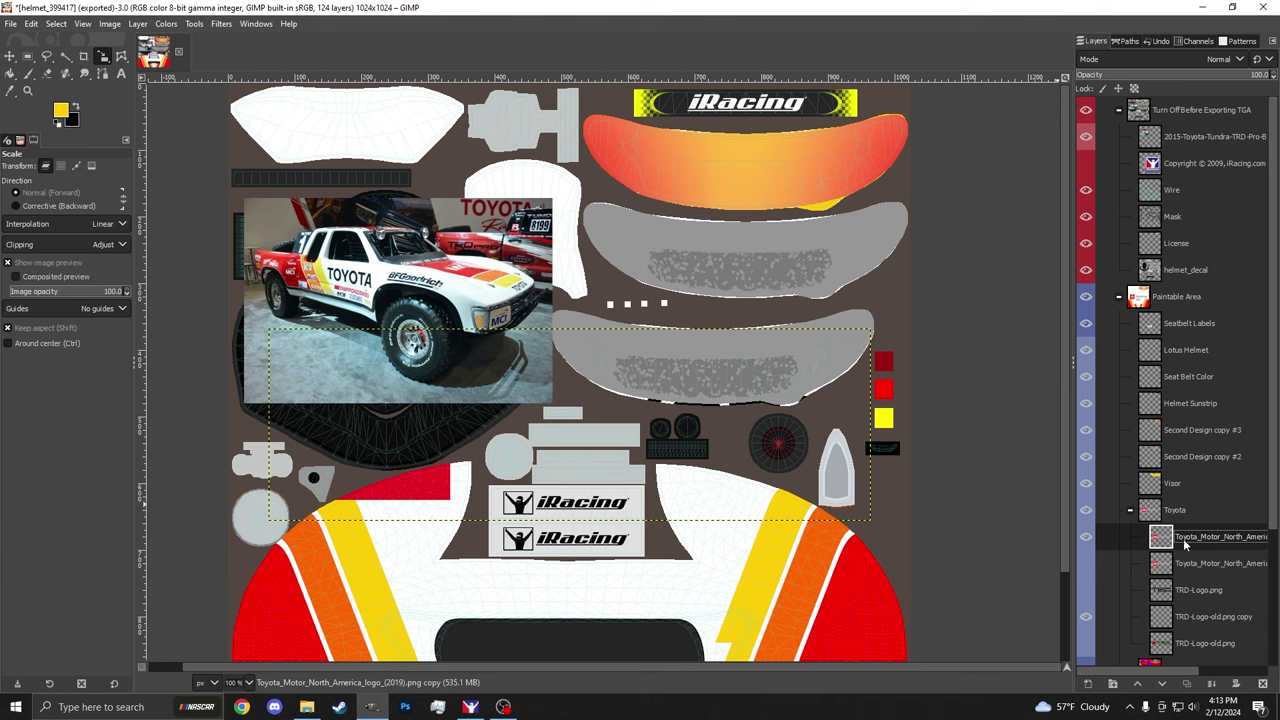
Step: Move the Toyota group above Seatbelt Labels and move the duplicated Toyota logo up toward the sunstrip
{"action": "left_click_drag", "start_coordinate": [1165, 527], "coordinate": [1182, 314]}
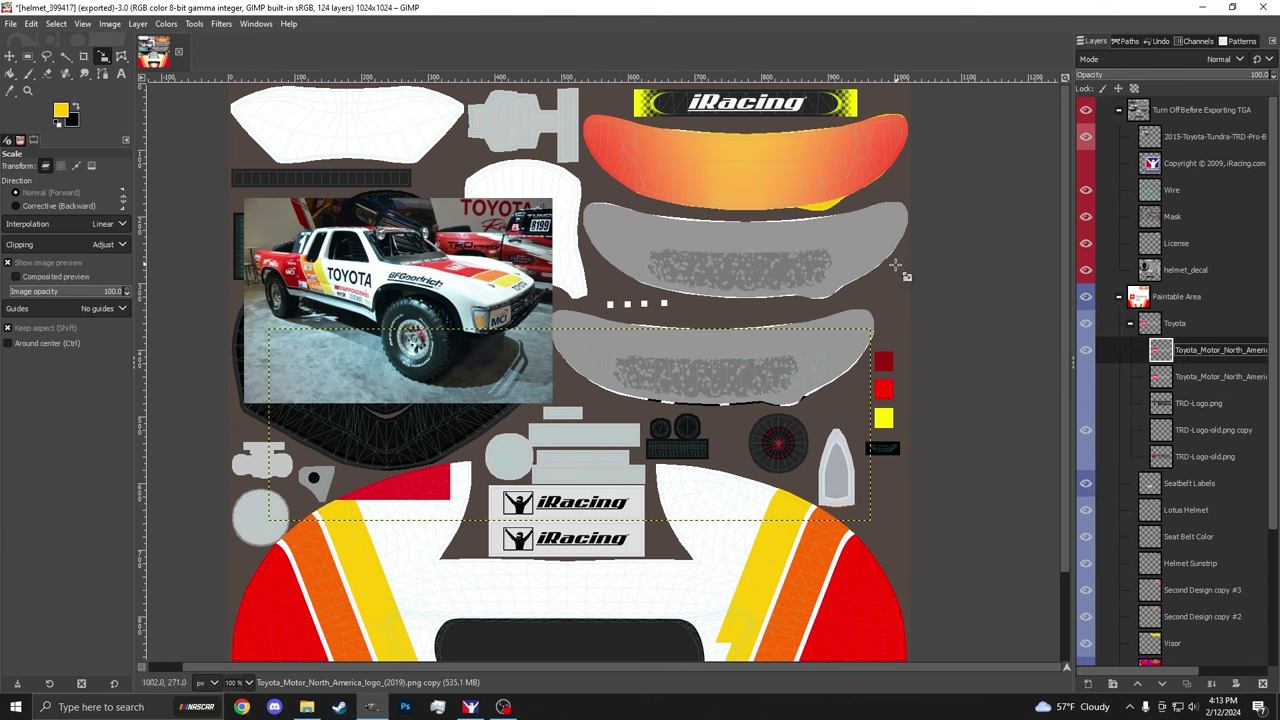
{"action": "key", "text": "m"}
{"action": "left_click_drag", "start_coordinate": [673, 354], "coordinate": [775, 61]}
{"action": "scroll", "coordinate": [720, 208], "scroll_direction": "down", "scroll_amount": 1}
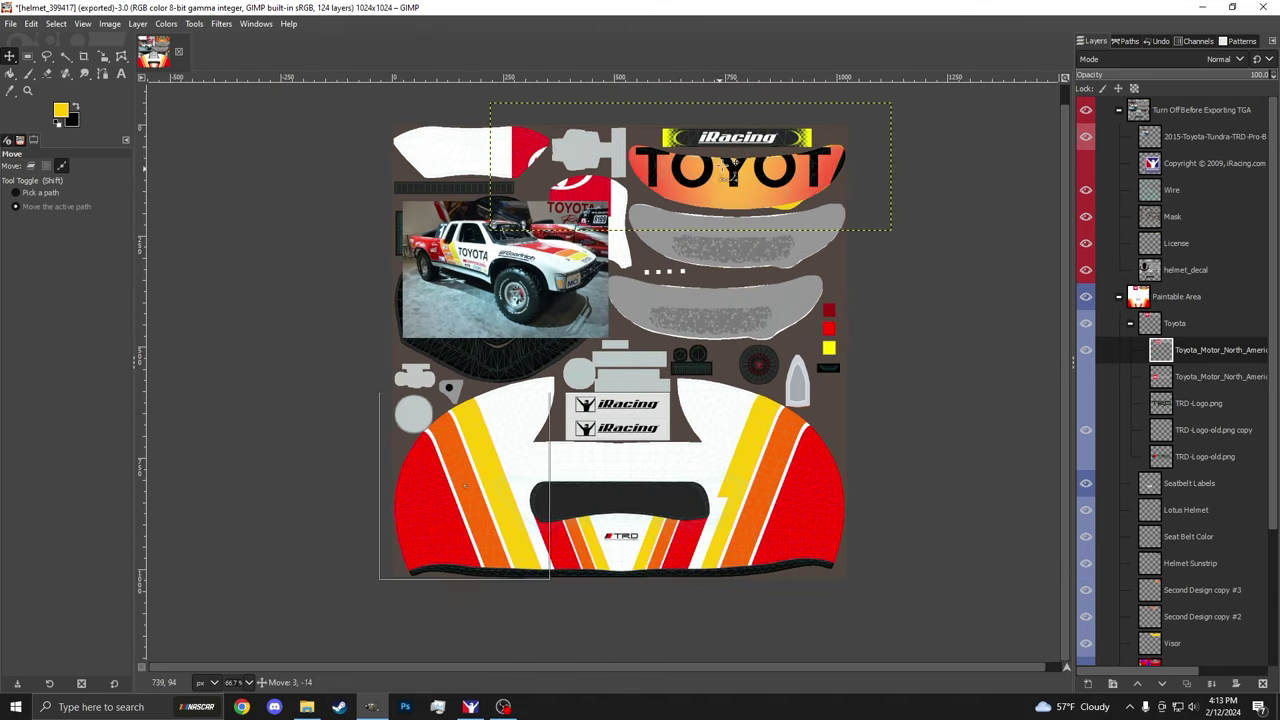
{"action": "left_click_drag", "start_coordinate": [772, 205], "coordinate": [815, 188]}
Step: Scale the duplicated Toyota logo down to fit within the sunstrip's height and centre it over the iRacing lettering
{"action": "key", "text": "shift+s"}
{"action": "left_click_drag", "start_coordinate": [934, 201], "coordinate": [822, 142]}
{"action": "scroll", "coordinate": [745, 123], "scroll_direction": "up", "scroll_amount": 6}
{"action": "left_click_drag", "start_coordinate": [737, 281], "coordinate": [766, 282]}
{"action": "left_click_drag", "start_coordinate": [760, 180], "coordinate": [766, 223]}
{"action": "scroll", "coordinate": [770, 231], "scroll_direction": "up", "scroll_amount": 3}
{"action": "scroll", "coordinate": [735, 262], "scroll_direction": "down", "scroll_amount": 2}
{"action": "left_click_drag", "start_coordinate": [748, 491], "coordinate": [748, 406]}
{"action": "scroll", "coordinate": [756, 330], "scroll_direction": "down", "scroll_amount": 4}
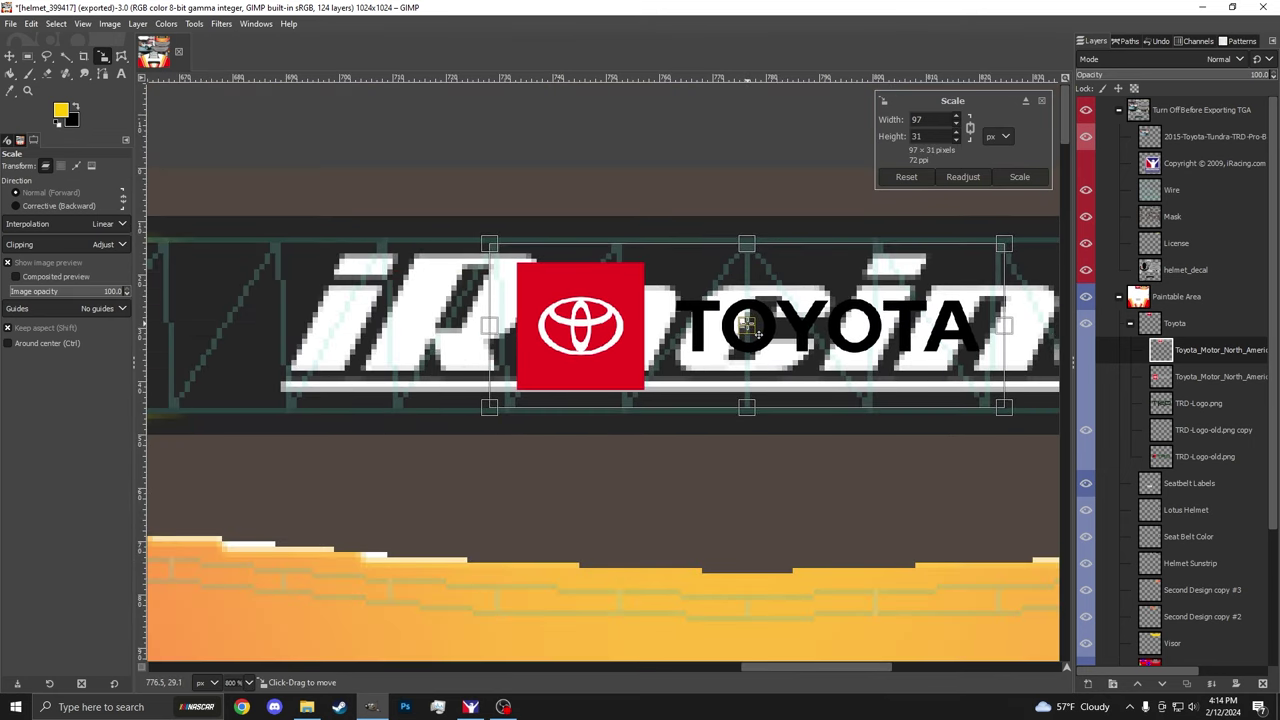
{"action": "scroll", "coordinate": [673, 314], "scroll_direction": "up", "scroll_amount": 2}
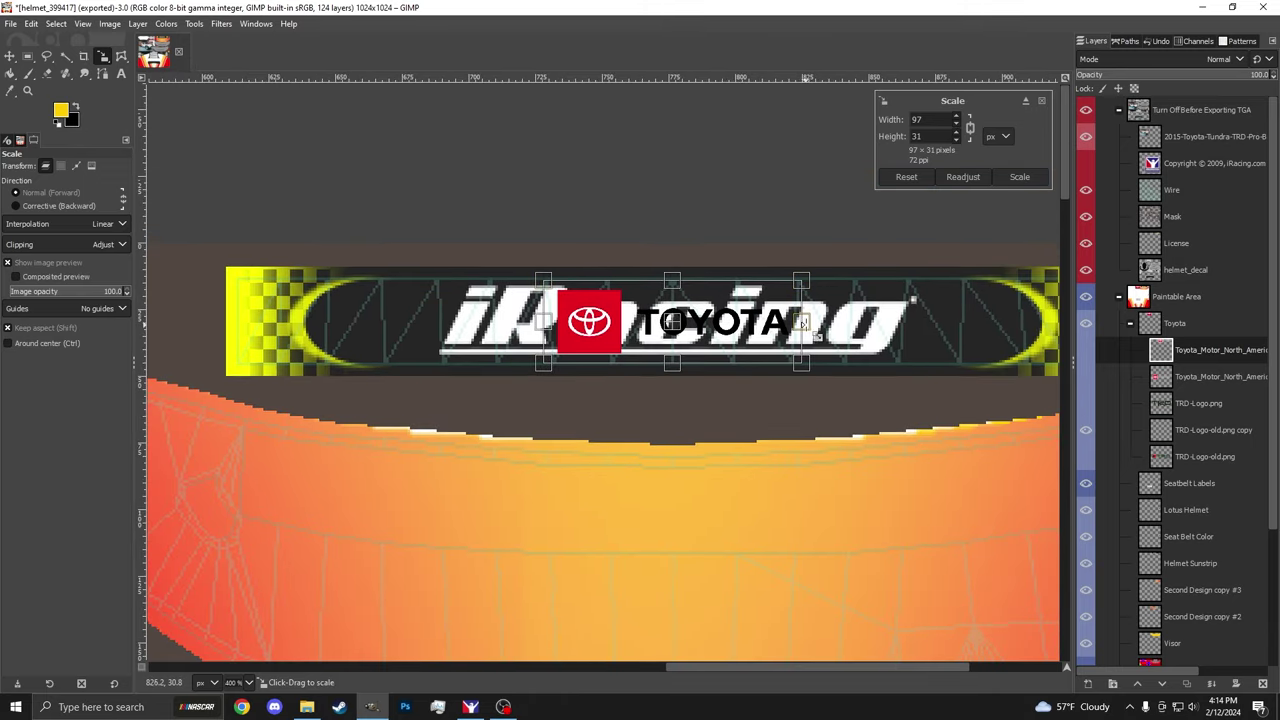
{"action": "left_click_drag", "start_coordinate": [804, 323], "coordinate": [843, 300]}
{"action": "left_click", "coordinate": [1016, 177]}
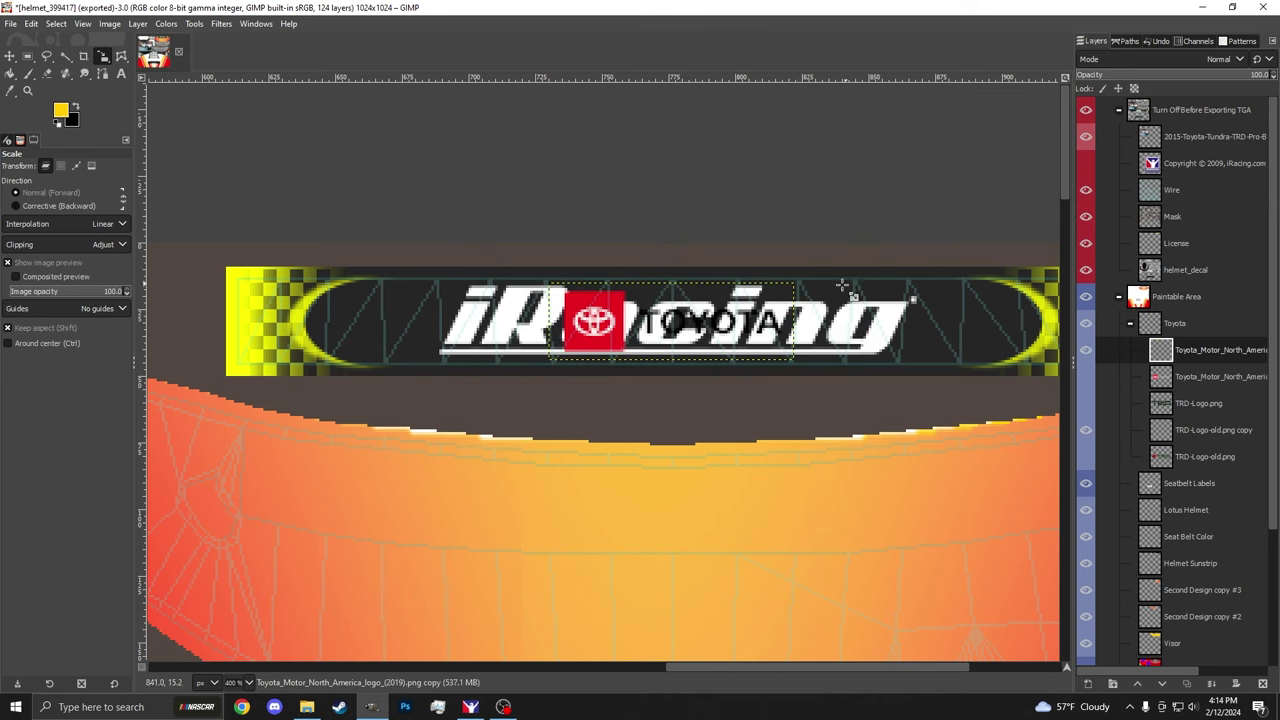
Step: Select the TOYOTA lettering, lock the logo layer's alpha channel, fill the lettering with white and clear the selection
{"action": "scroll", "coordinate": [790, 313], "scroll_direction": "up", "scroll_amount": 1}
{"action": "left_click", "coordinate": [28, 57]}
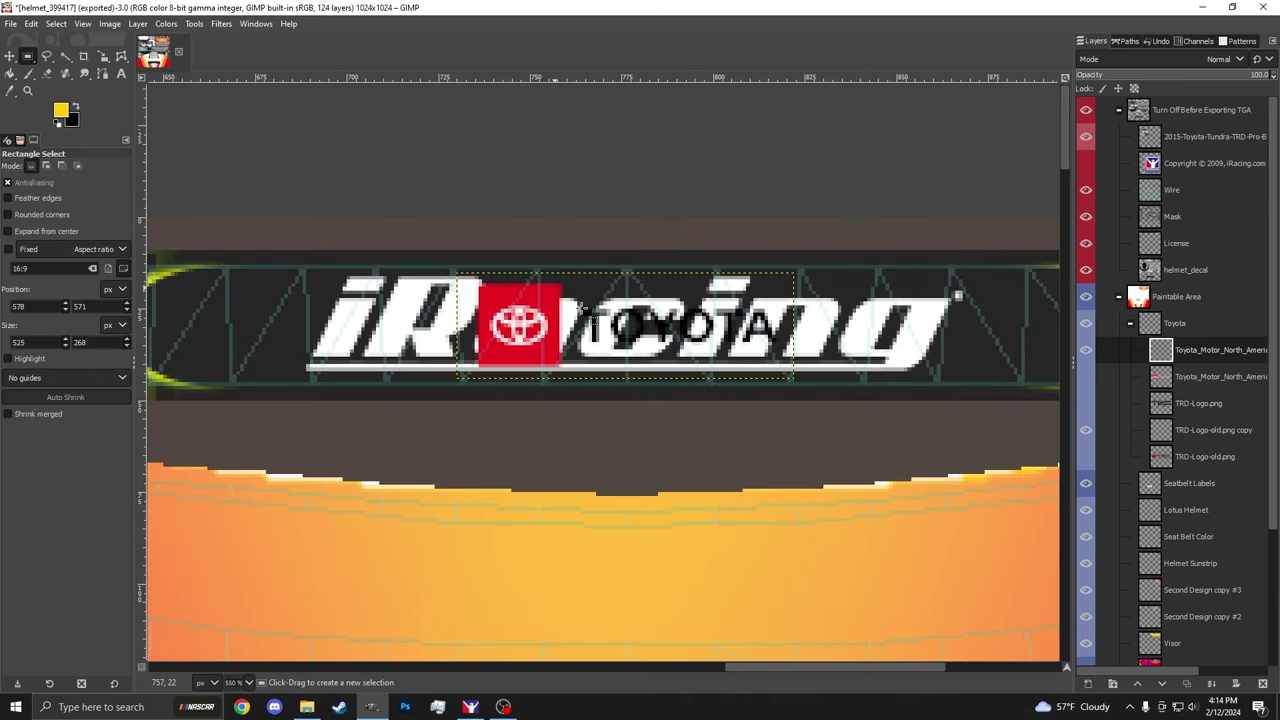
{"action": "left_click_drag", "start_coordinate": [885, 210], "coordinate": [574, 411]}
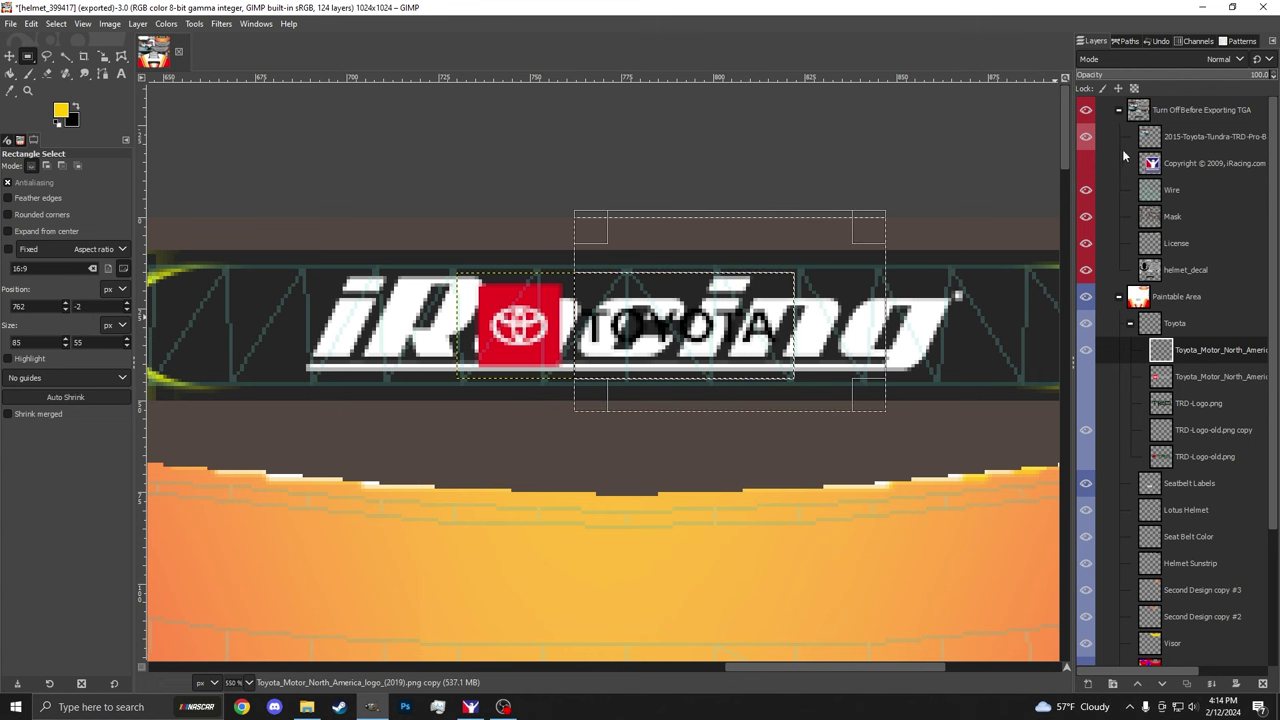
{"action": "left_click", "coordinate": [1133, 89]}
{"action": "key", "text": "shift+b"}
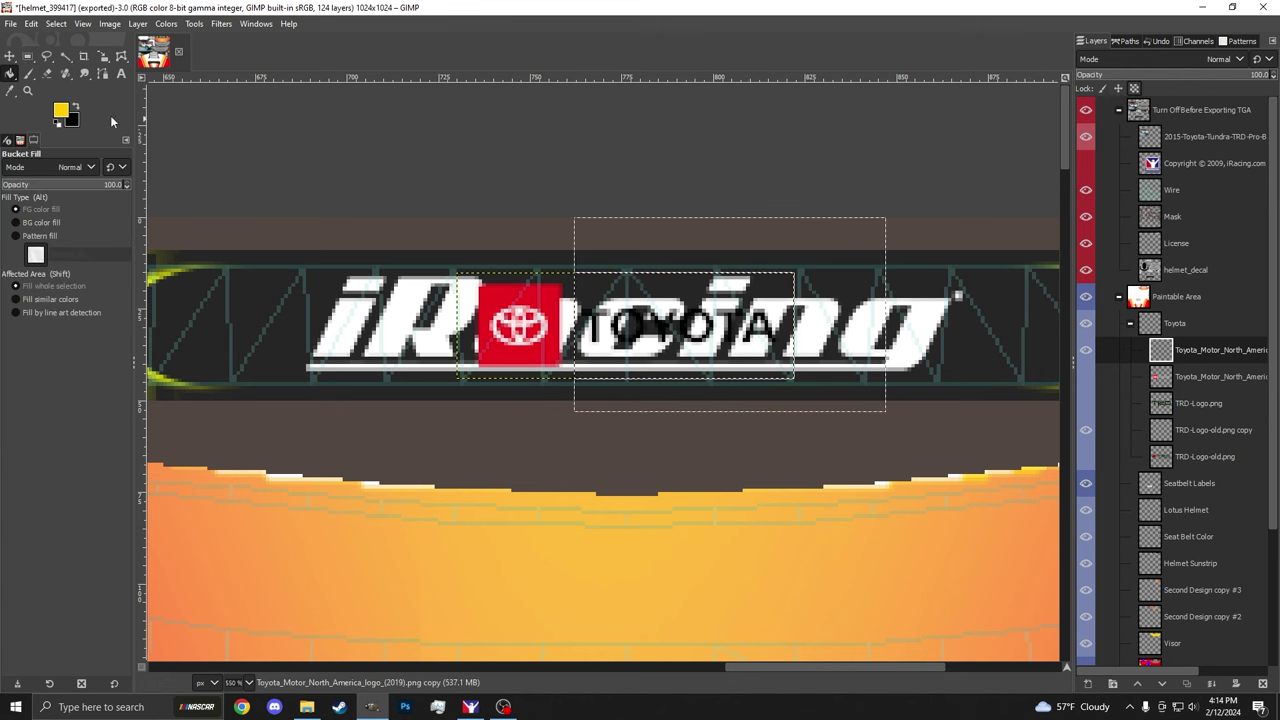
{"action": "key", "text": "d"}
{"action": "key", "text": "x"}
{"action": "left_click", "coordinate": [660, 312]}
{"action": "key", "text": "ctrl+shift+a"}
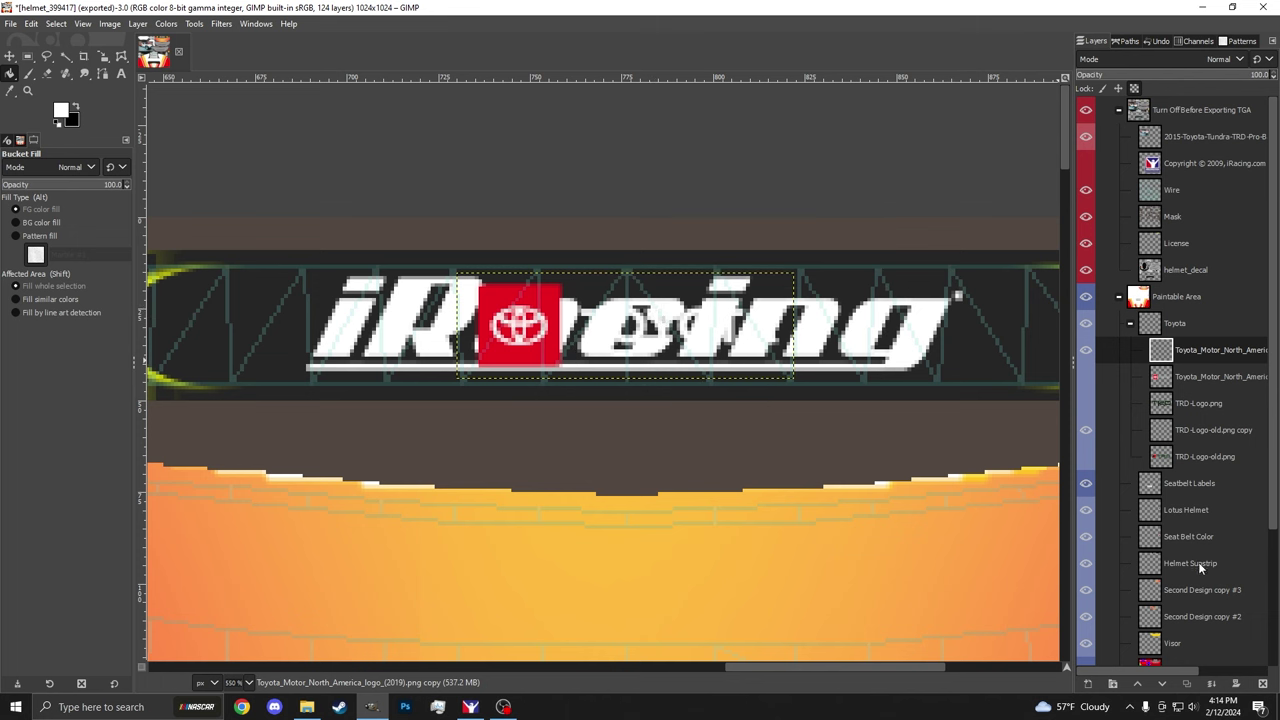
Step: Lock the Helmet Sunstrip layer's alpha channel and fill the sunstrip with black
{"action": "left_click", "coordinate": [1146, 565]}
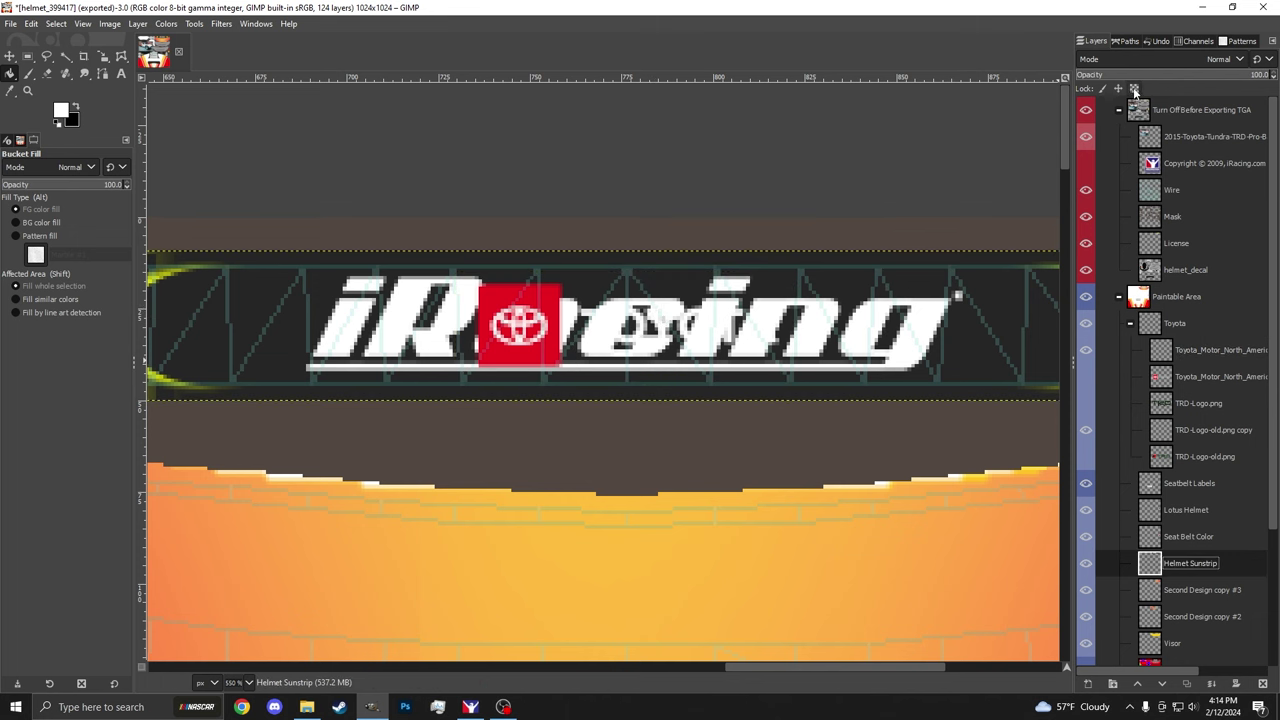
{"action": "key", "text": "x"}
{"action": "left_click", "coordinate": [408, 347]}
{"action": "scroll", "coordinate": [468, 348], "scroll_direction": "down", "scroll_amount": 3}
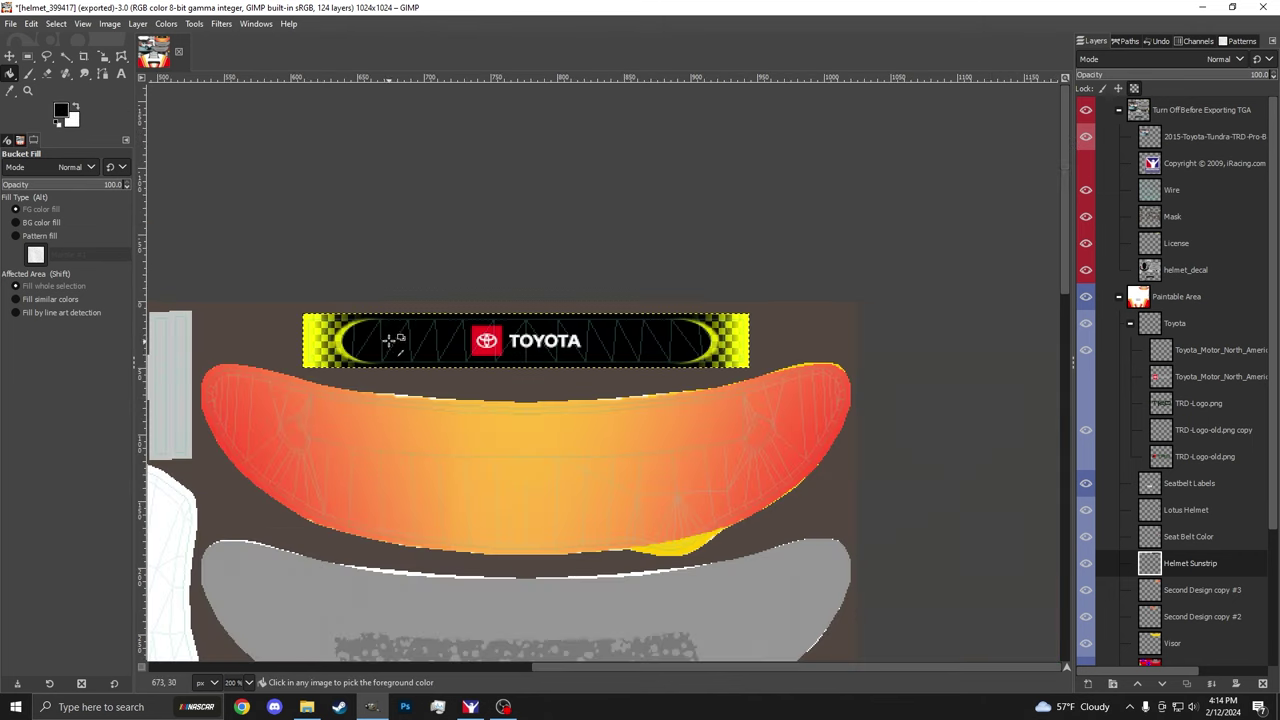
{"action": "scroll", "coordinate": [390, 339], "scroll_direction": "up", "scroll_amount": 1}
Step: Export the helmet with the template overlay hidden and check the Toyota logo on the black sunstrip in iRacing
{"action": "left_click", "coordinate": [1086, 110]}
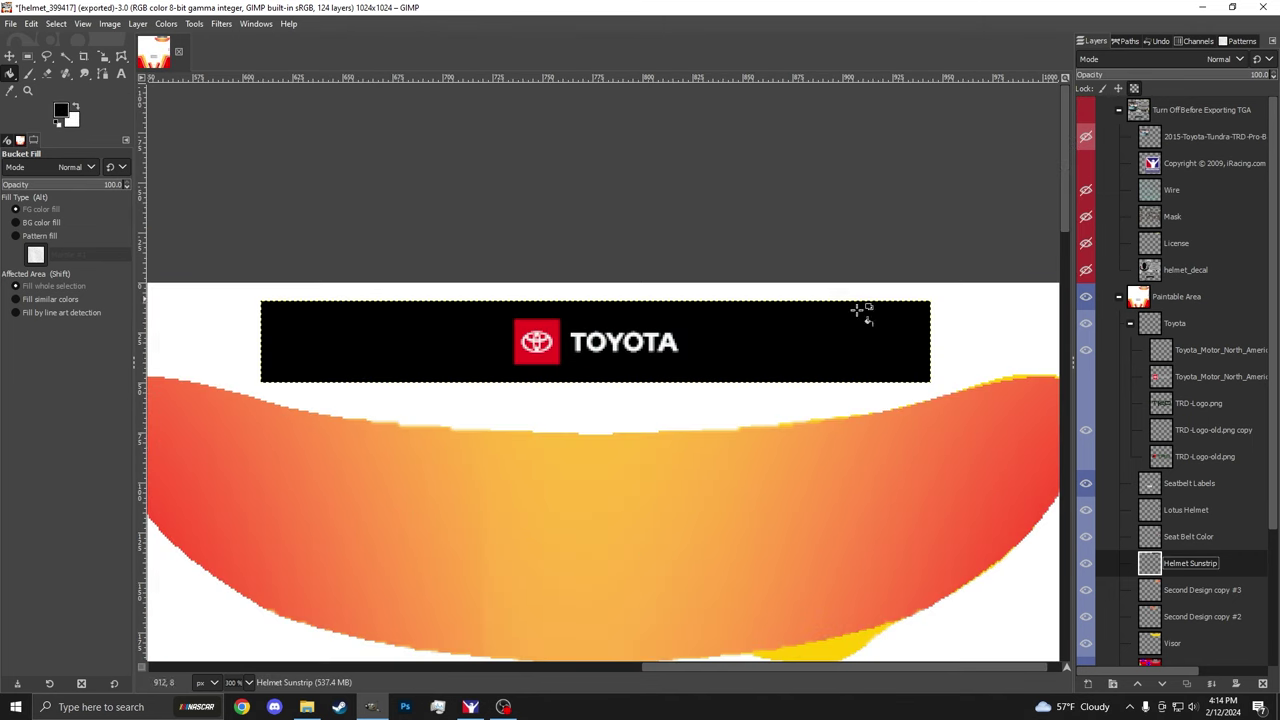
{"action": "left_click", "coordinate": [470, 707]}
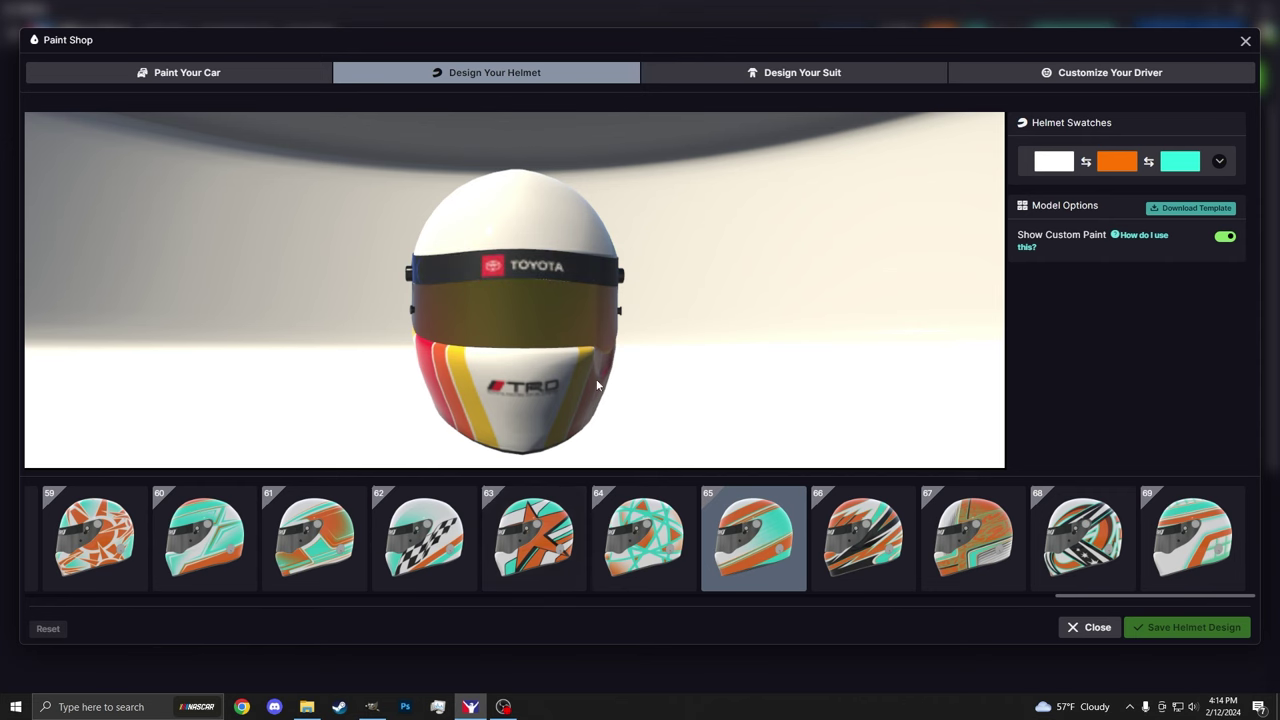
{"action": "left_click_drag", "start_coordinate": [571, 305], "coordinate": [532, 290]}
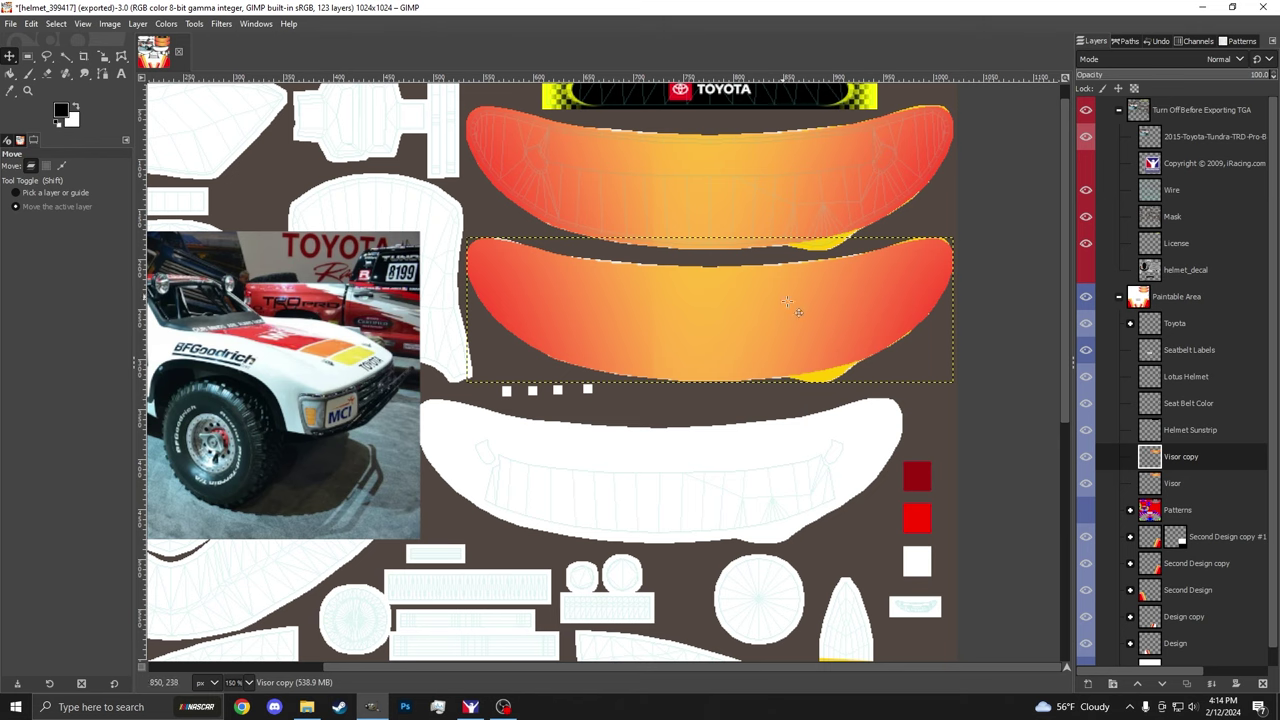
Step: Delete the Visor copy layer and use Free Select to cut the stray yellow area at the gradient's lower edge from the Visor layer
{"action": "scroll", "coordinate": [845, 254], "scroll_direction": "up", "scroll_amount": 3}
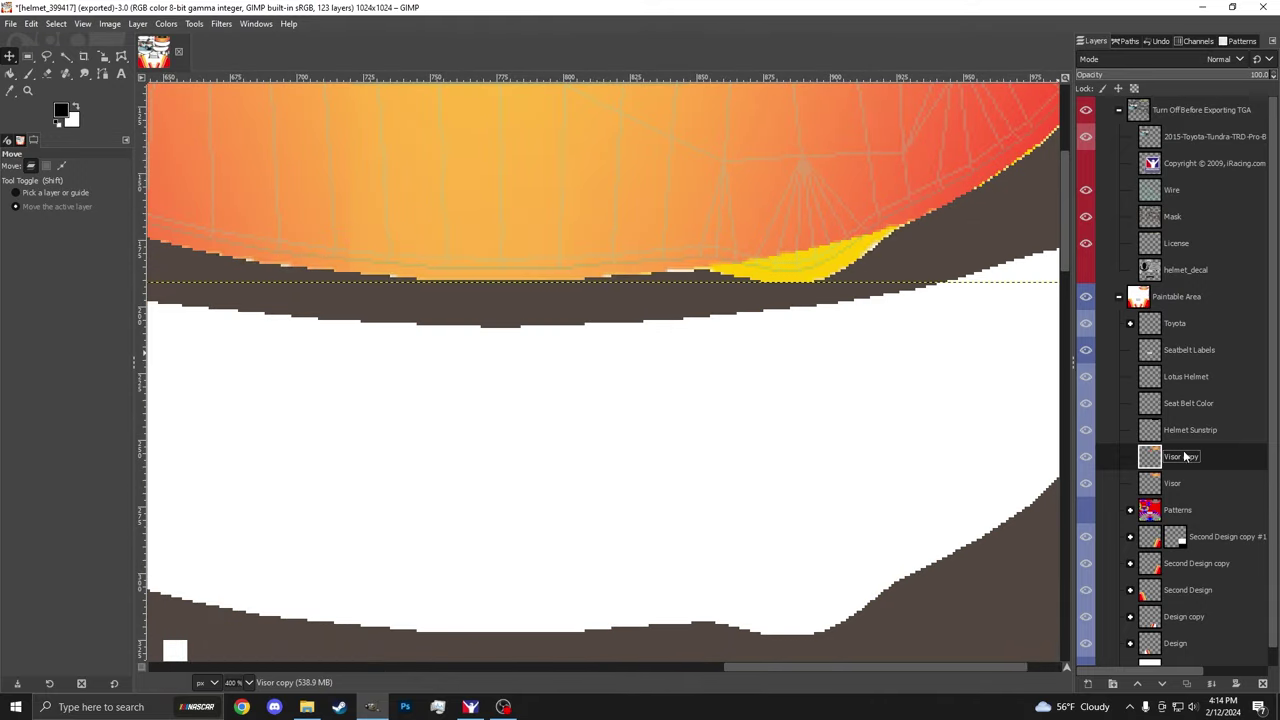
{"action": "key", "text": "Delete"}
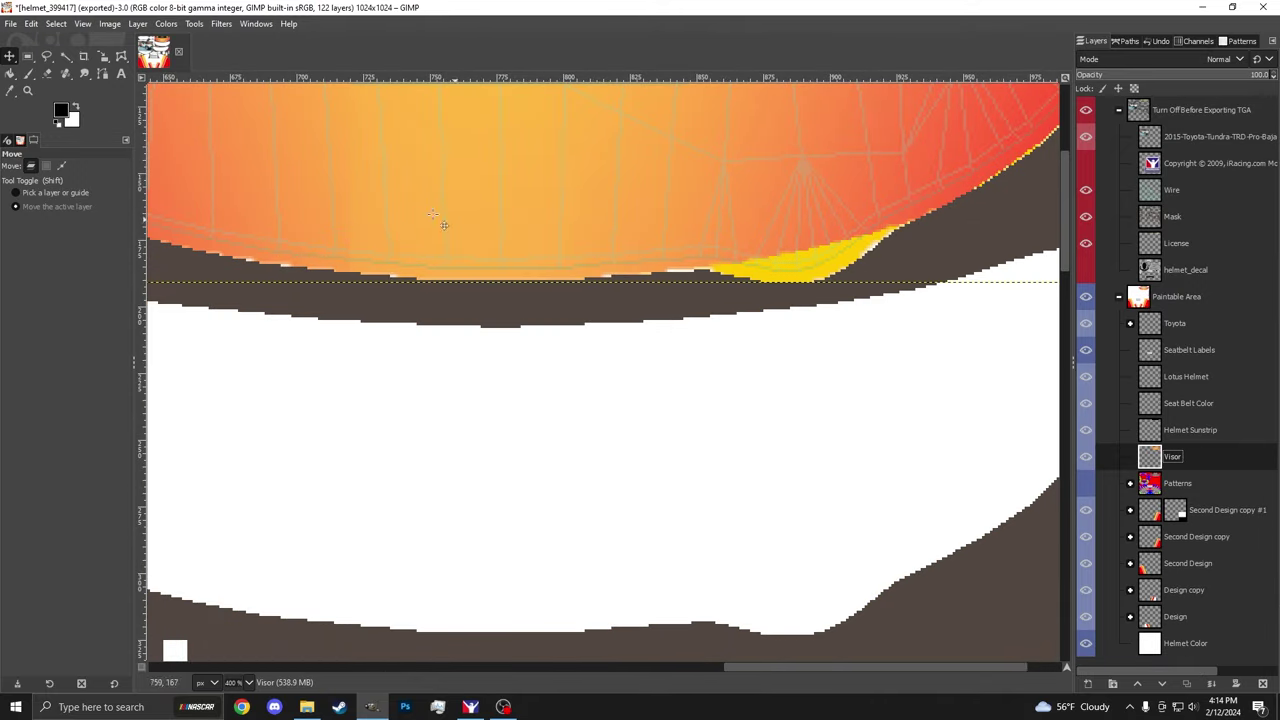
{"action": "left_click", "coordinate": [46, 56]}
{"action": "scroll", "coordinate": [942, 242], "scroll_direction": "up", "scroll_amount": 3}
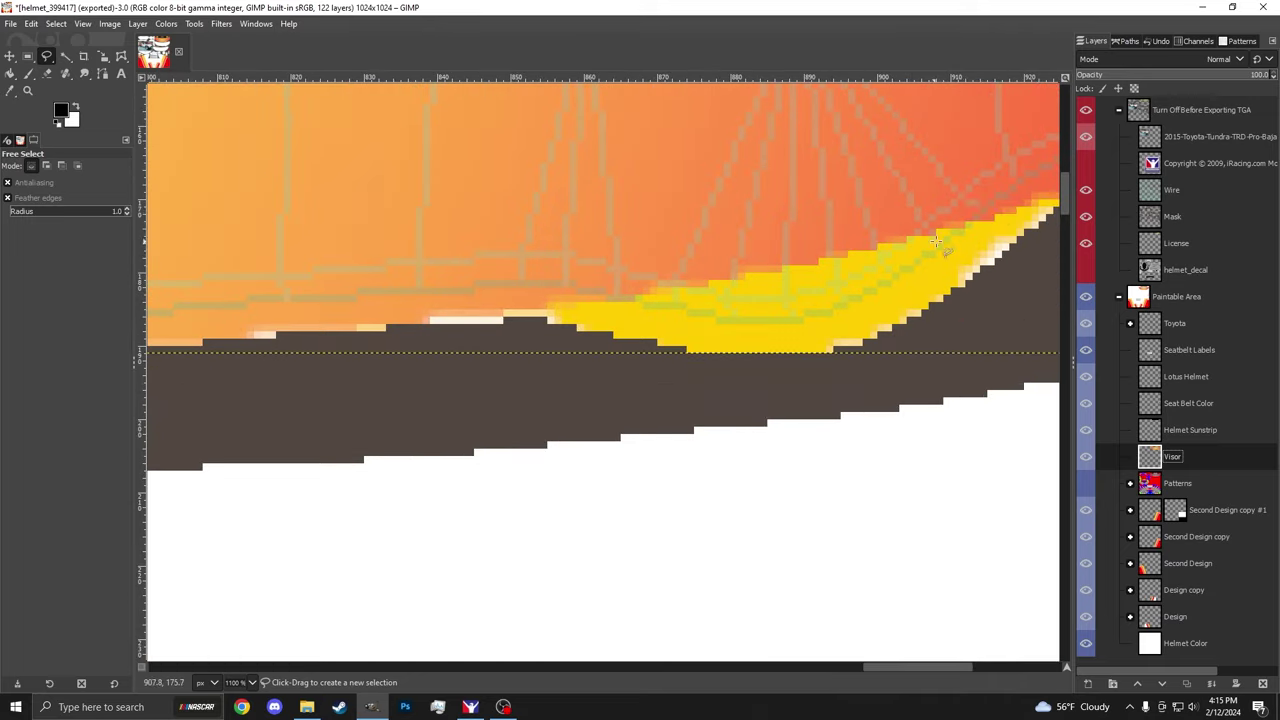
{"action": "left_click", "coordinate": [993, 212]}
{"action": "mouse_move", "coordinate": [461, 321]}
{"action": "left_mouse_down"}
{"action": "mouse_move", "coordinate": [780, 383]}
{"action": "mouse_move", "coordinate": [1052, 315]}
{"action": "left_mouse_up"}
{"action": "scroll", "coordinate": [1015, 240], "scroll_direction": "down", "scroll_amount": 5}
{"action": "scroll", "coordinate": [680, 320], "scroll_direction": "down", "scroll_amount": 3}
{"action": "scroll", "coordinate": [720, 330], "scroll_direction": "up", "scroll_amount": 2}
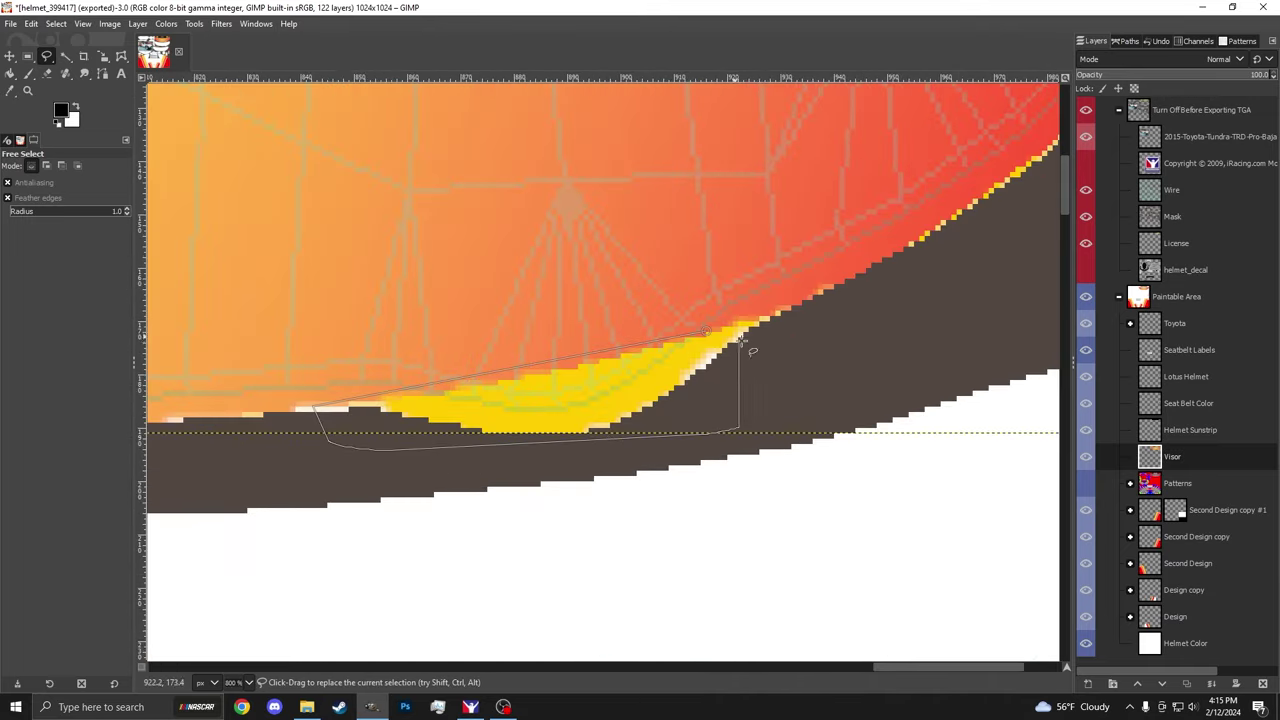
{"action": "key", "text": "Return"}
{"action": "key", "text": "ctrl+x"}
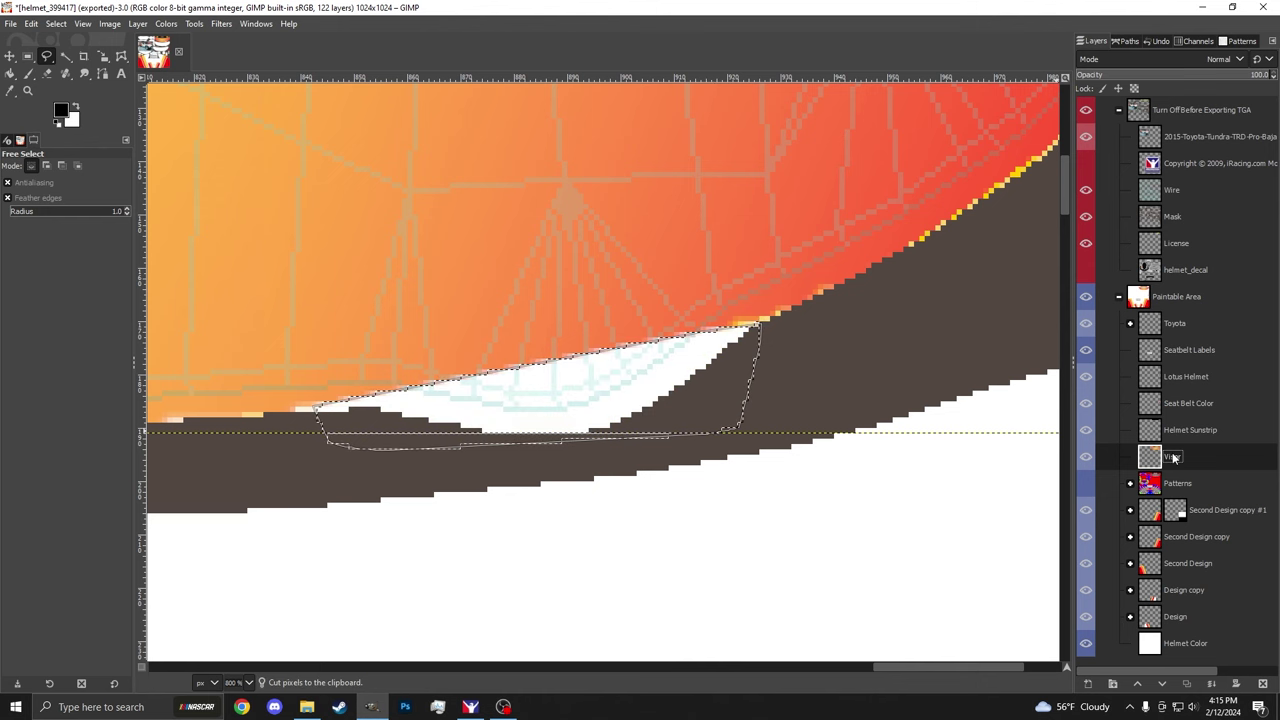
Step: Duplicate the Visor layer, move the original down to cover the white gap at the lower edge, and merge both into one layer
{"action": "right_click", "coordinate": [1181, 461]}
{"action": "left_click", "coordinate": [1129, 146]}
{"action": "left_click", "coordinate": [1187, 483]}
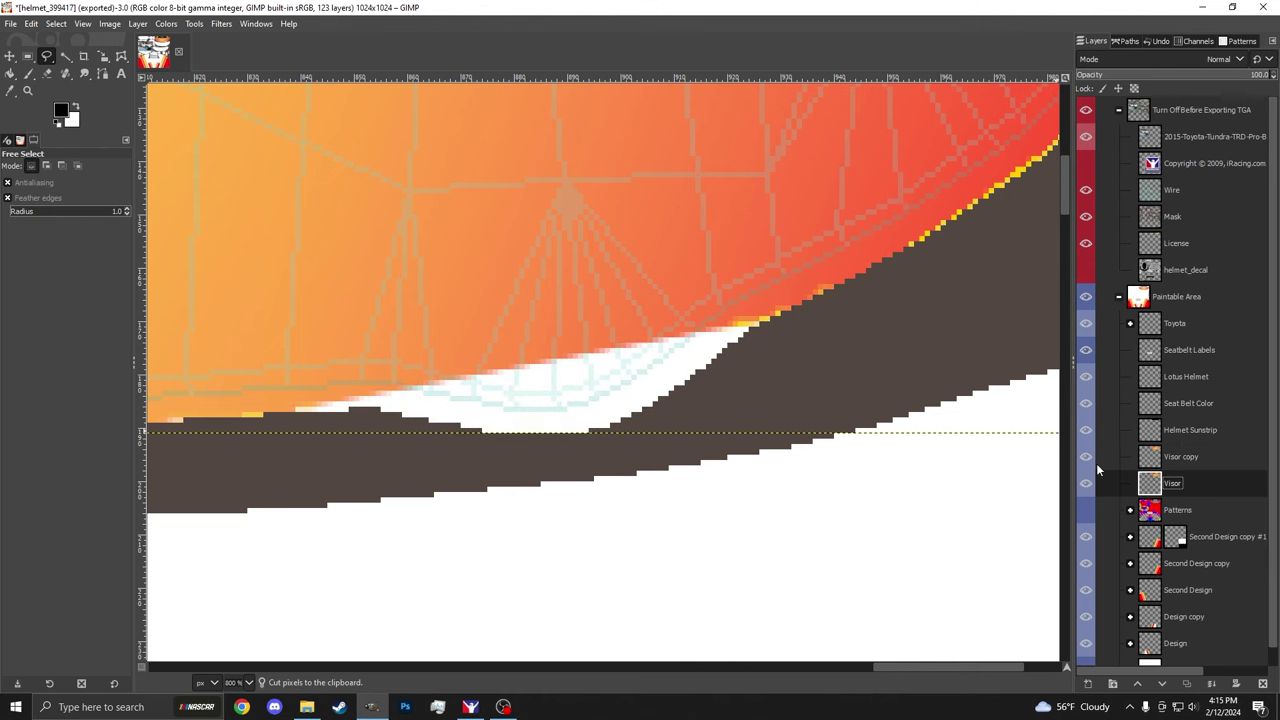
{"action": "key", "text": "m"}
{"action": "key", "text": "Down"}
{"action": "left_click_drag", "start_coordinate": [684, 318], "coordinate": [684, 393]}
{"action": "right_click", "coordinate": [1179, 464]}
{"action": "left_click", "coordinate": [1118, 159]}
{"action": "scroll", "coordinate": [815, 430], "scroll_direction": "down", "scroll_amount": 5}
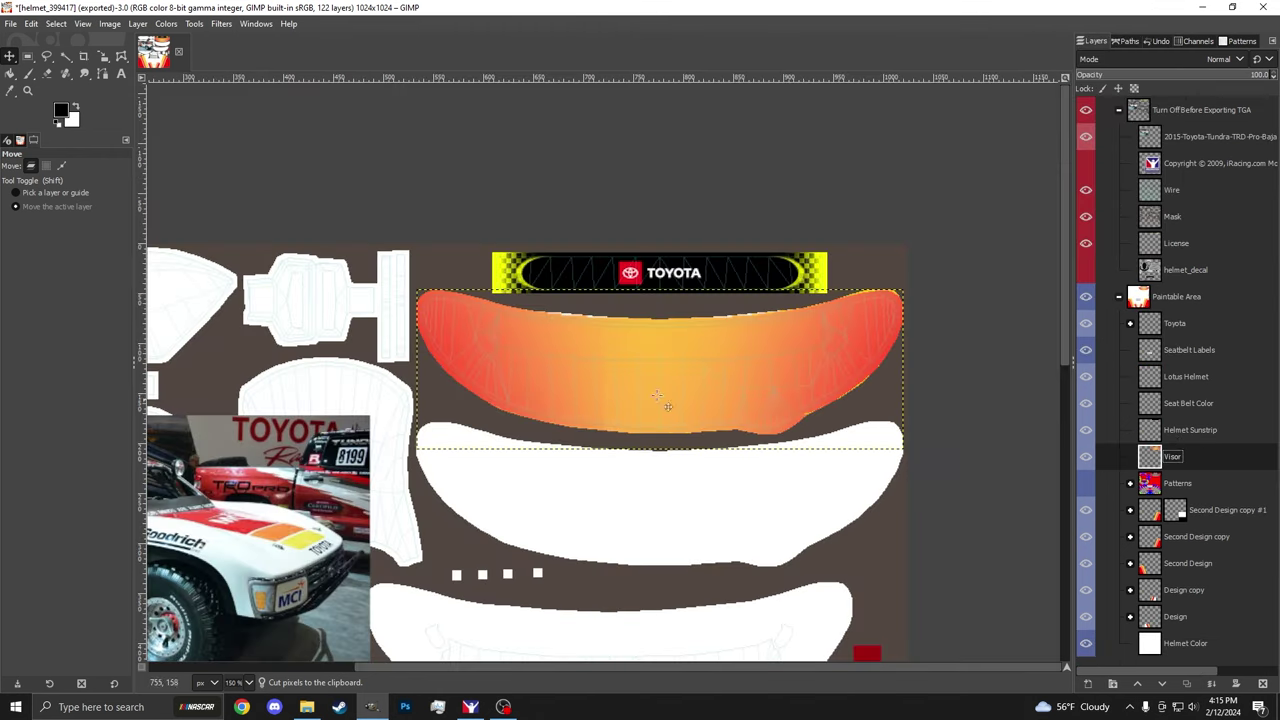
Step: Duplicate the Visor layer twice and move the copies onto the second and third visor shapes of the template
{"action": "right_click", "coordinate": [1178, 458]}
{"action": "left_click", "coordinate": [1134, 158]}
{"action": "left_click", "coordinate": [1140, 483]}
{"action": "scroll", "coordinate": [705, 400], "scroll_direction": "down", "scroll_amount": 3}
{"action": "left_click_drag", "start_coordinate": [705, 252], "coordinate": [709, 420]}
{"action": "right_click", "coordinate": [1178, 486]}
{"action": "left_click", "coordinate": [1134, 162]}
{"action": "left_click_drag", "start_coordinate": [801, 341], "coordinate": [755, 498]}
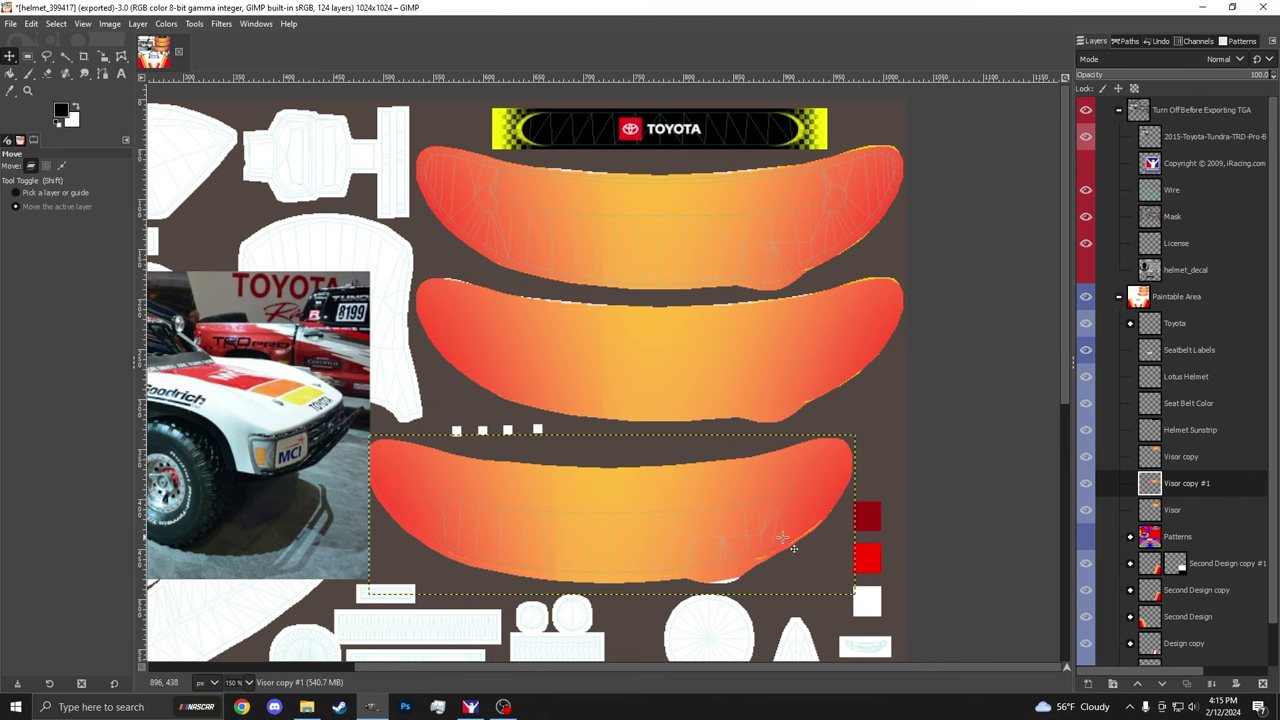
Step: Show the helmet_decal layer, hide the Turn Off Before Exporting TGA group, and check the gradient visor on the helmet in iRacing's Paint Shop
{"action": "left_click", "coordinate": [1086, 270]}
{"action": "left_click", "coordinate": [1184, 270]}
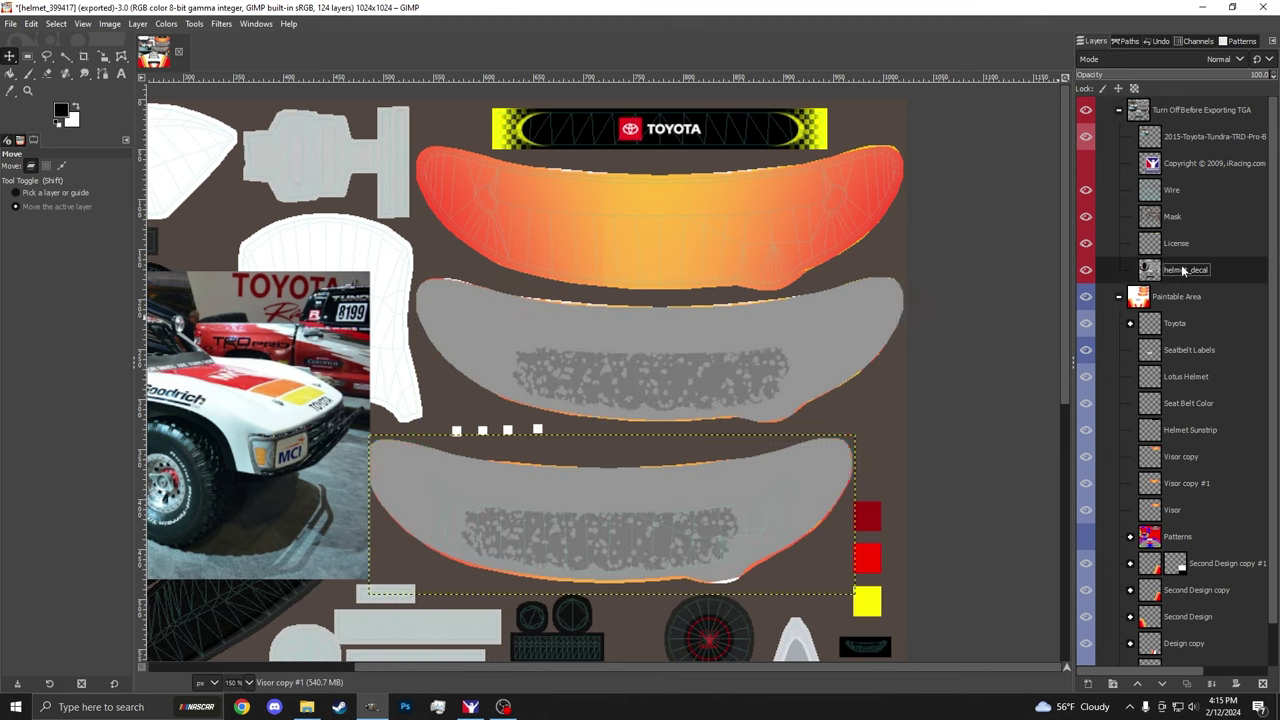
{"action": "scroll", "coordinate": [1016, 127], "scroll_direction": "down", "scroll_amount": 2}
{"action": "left_click", "coordinate": [1085, 110]}
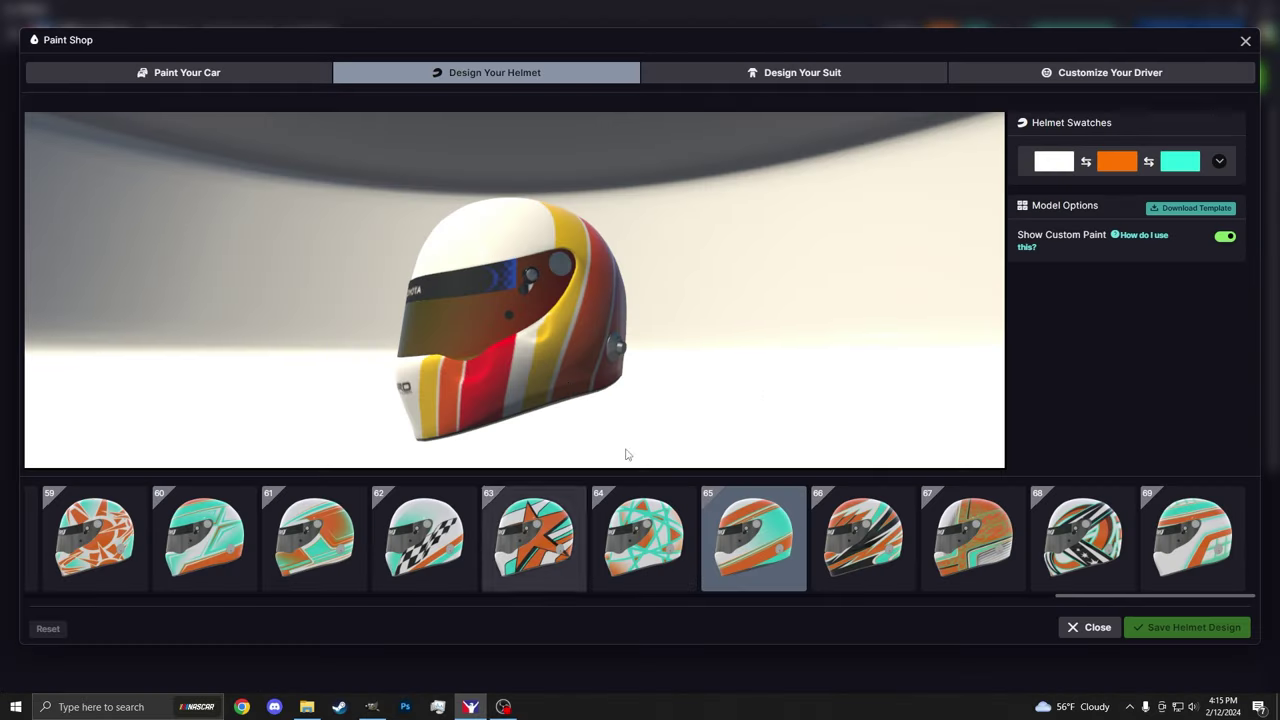
{"action": "left_click", "coordinate": [470, 707]}
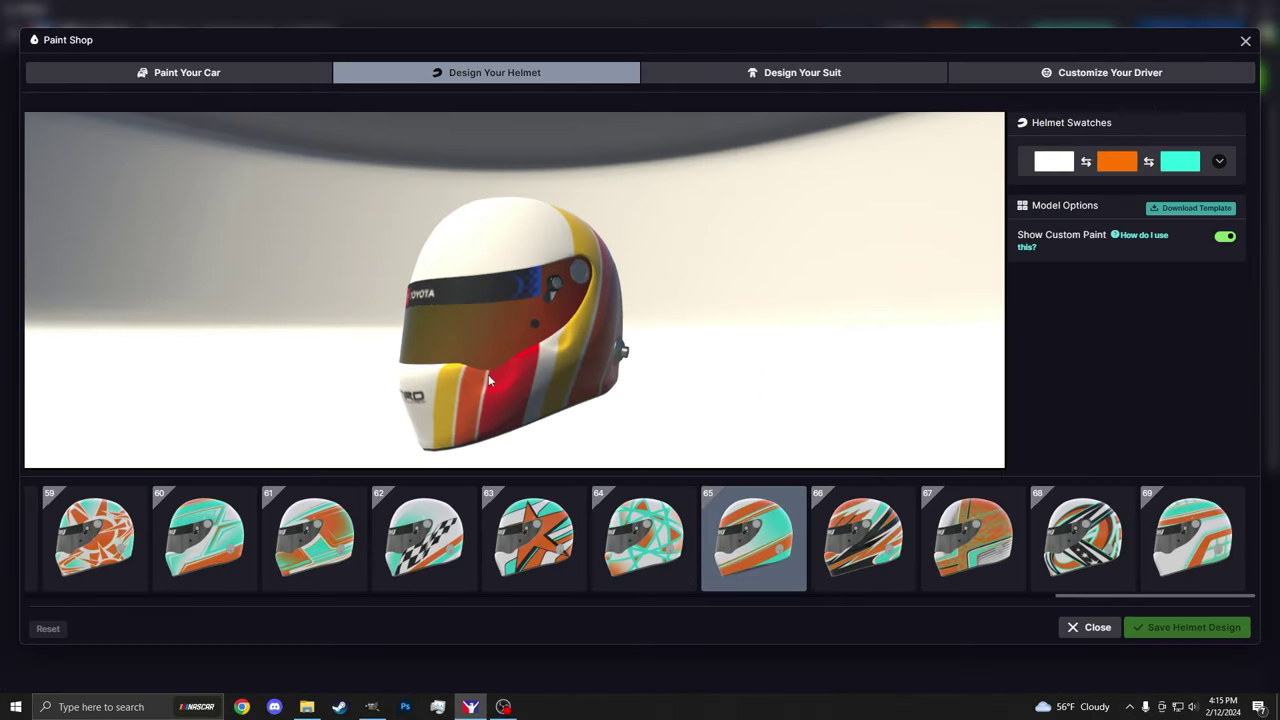
{"action": "mouse_move", "coordinate": [523, 354]}
{"action": "left_mouse_down"}
{"action": "mouse_move", "coordinate": [686, 366]}
{"action": "mouse_move", "coordinate": [532, 383]}
{"action": "left_mouse_up"}
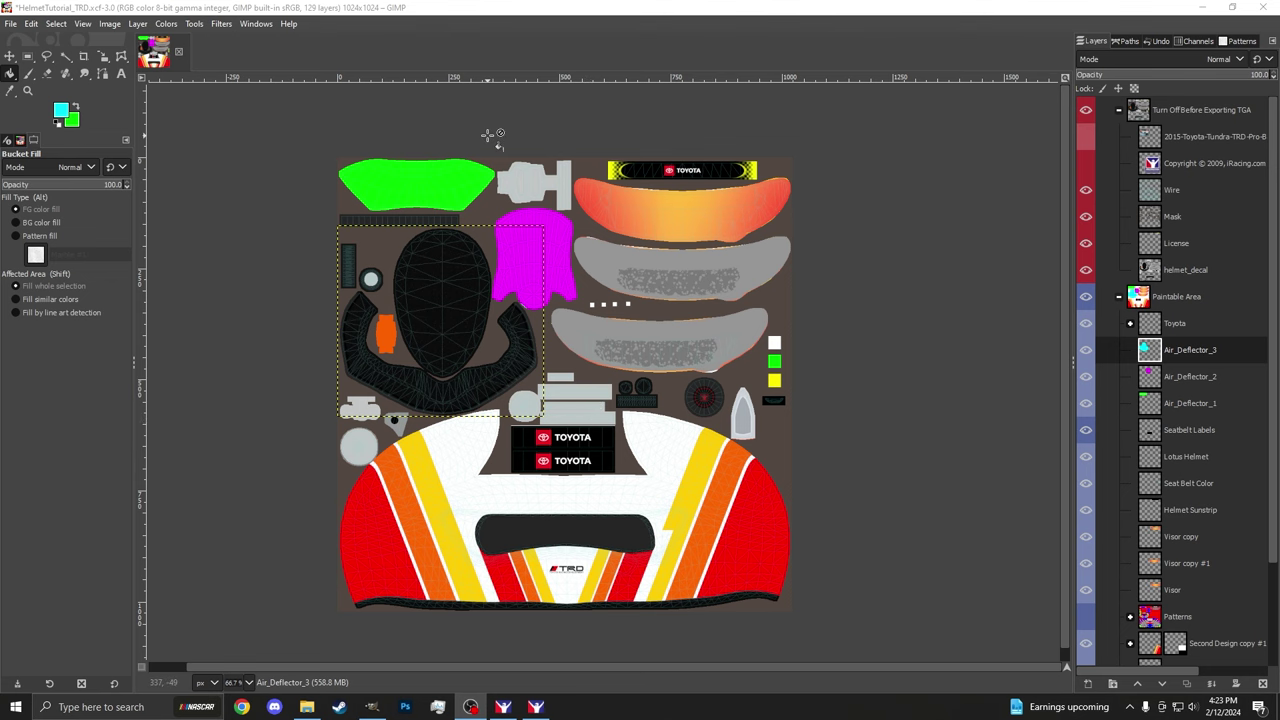
Step: Examine the coloured air deflector shapes with helmet_decal hidden, and show that layer again
{"action": "left_click", "coordinate": [28, 56]}
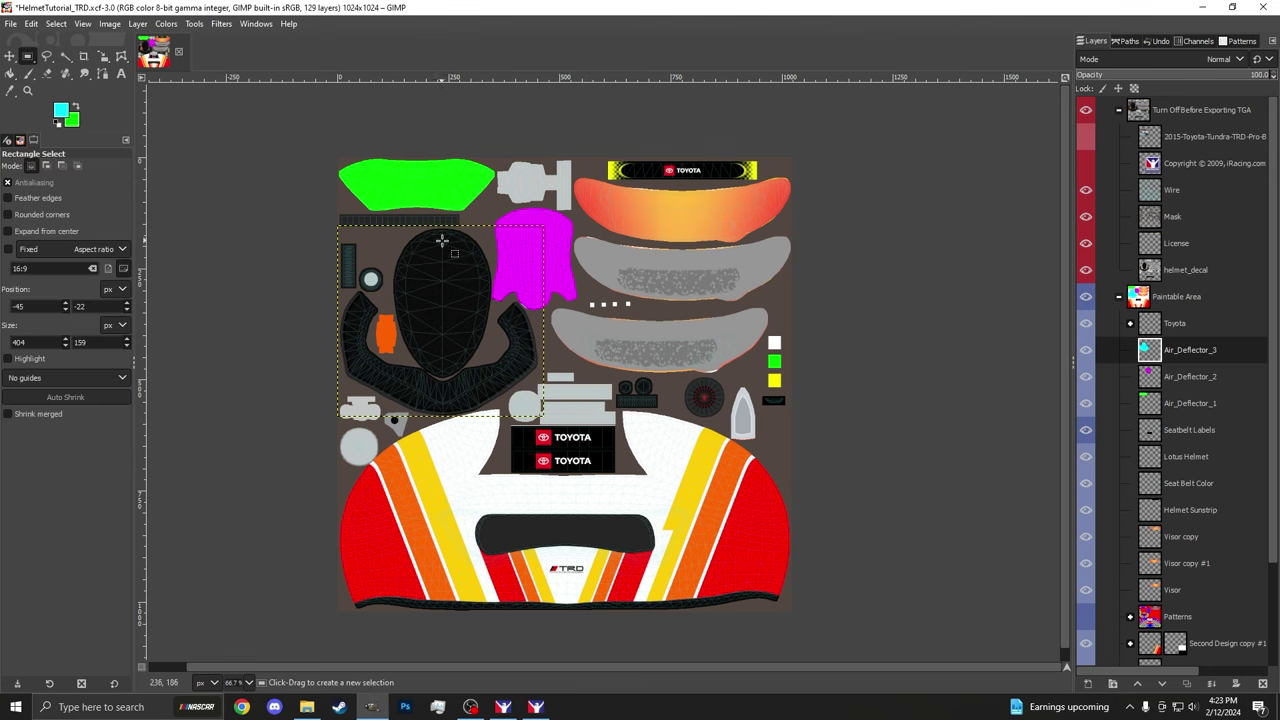
{"action": "scroll", "coordinate": [380, 210], "scroll_direction": "up", "scroll_amount": 1}
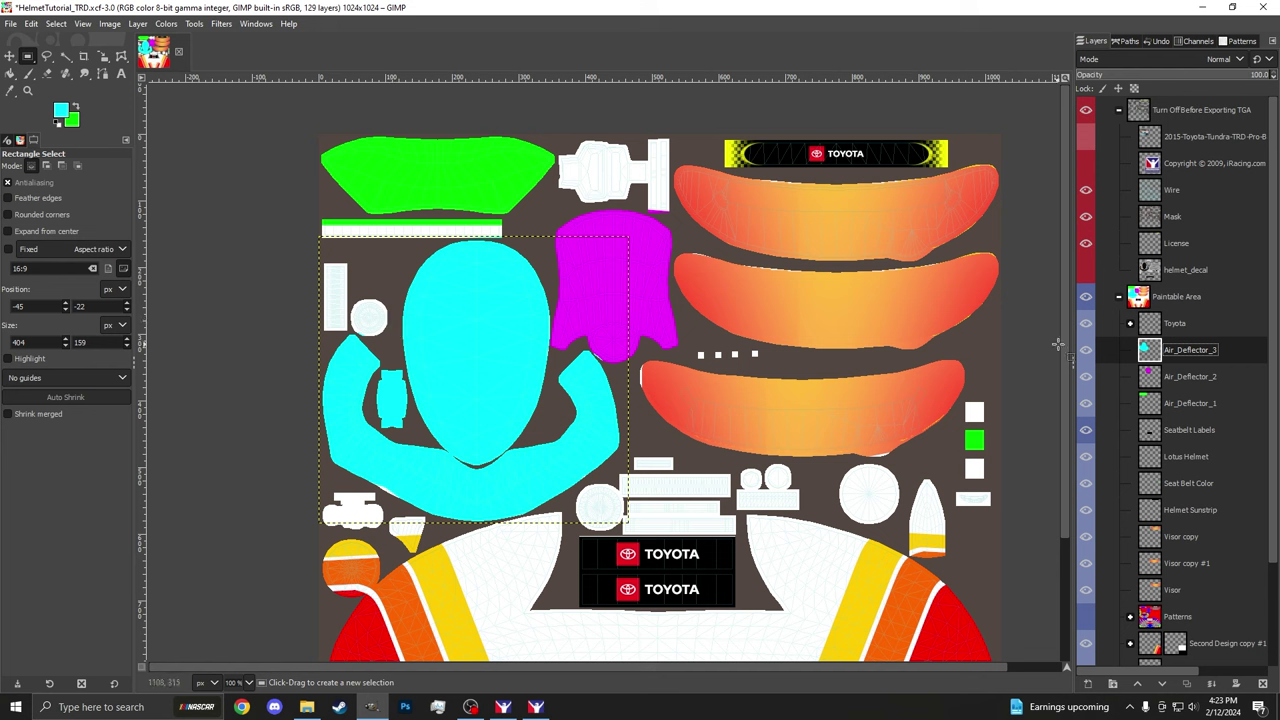
{"action": "left_click", "coordinate": [1088, 273]}
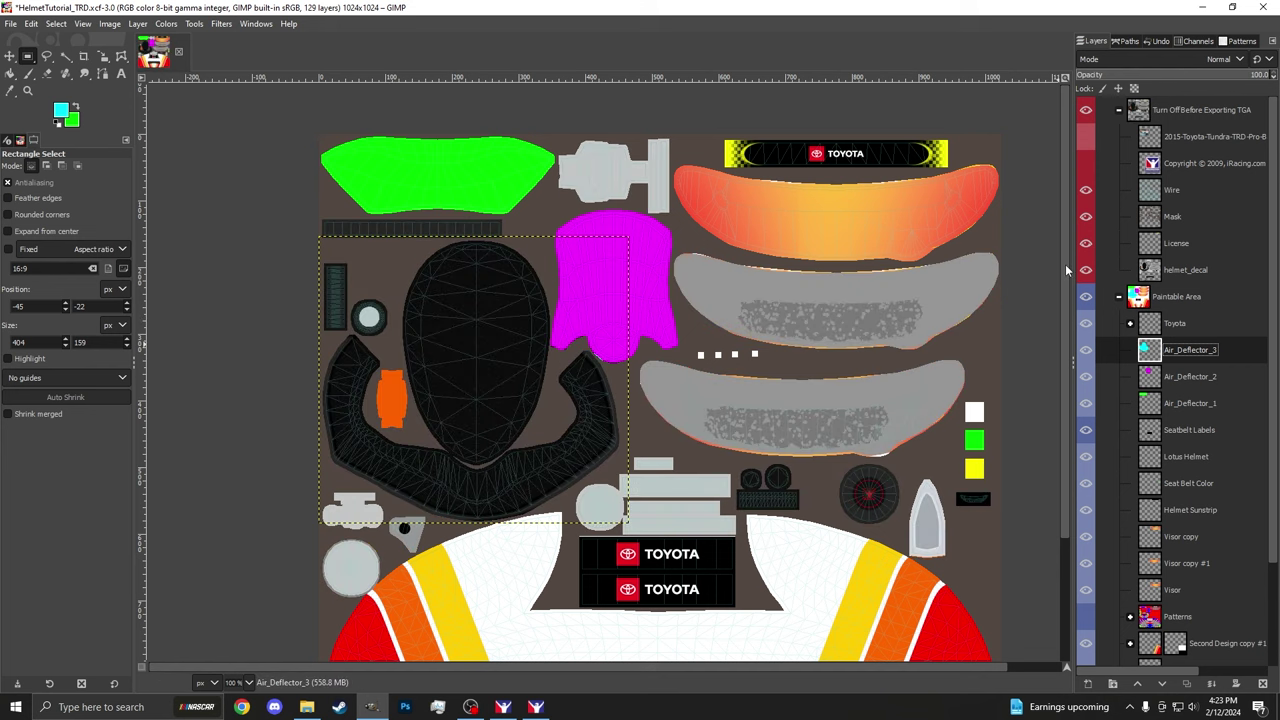
Step: Export the helmet with the air deflector colours to the iRacing paint file and reload the textures in the sim session
{"action": "left_click", "coordinate": [1169, 112]}
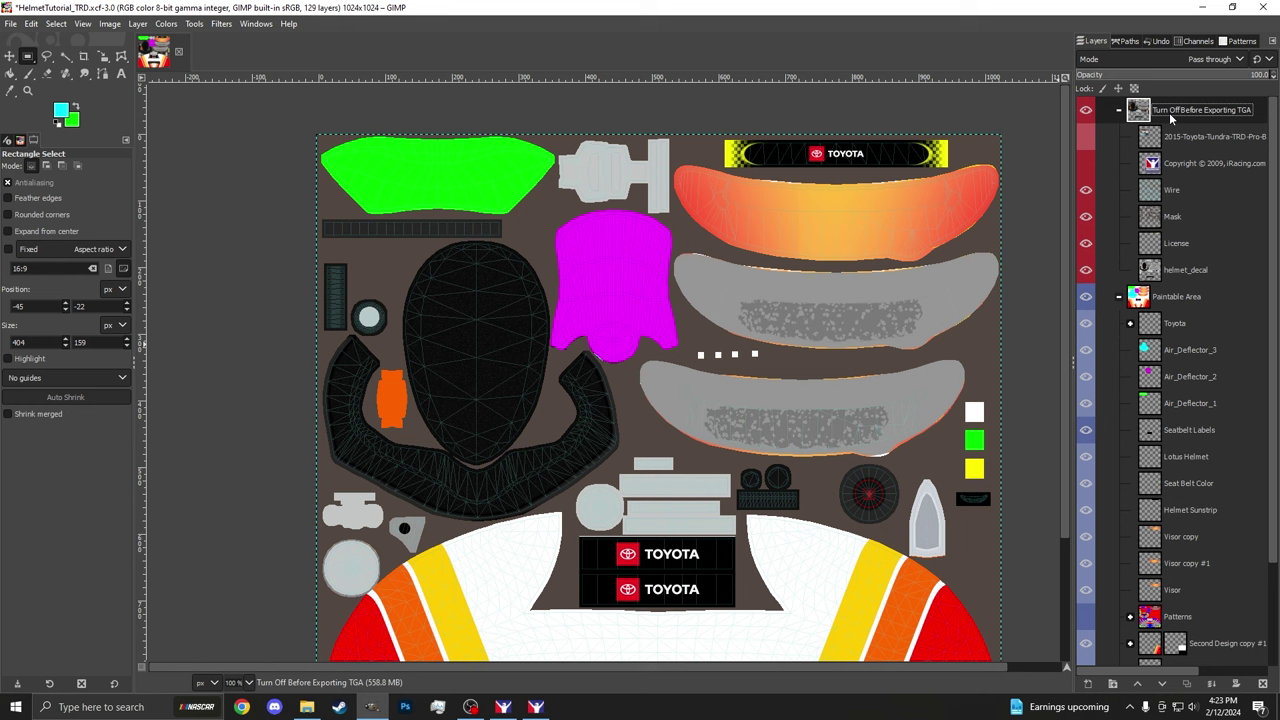
{"action": "key", "text": "ctrl+e"}
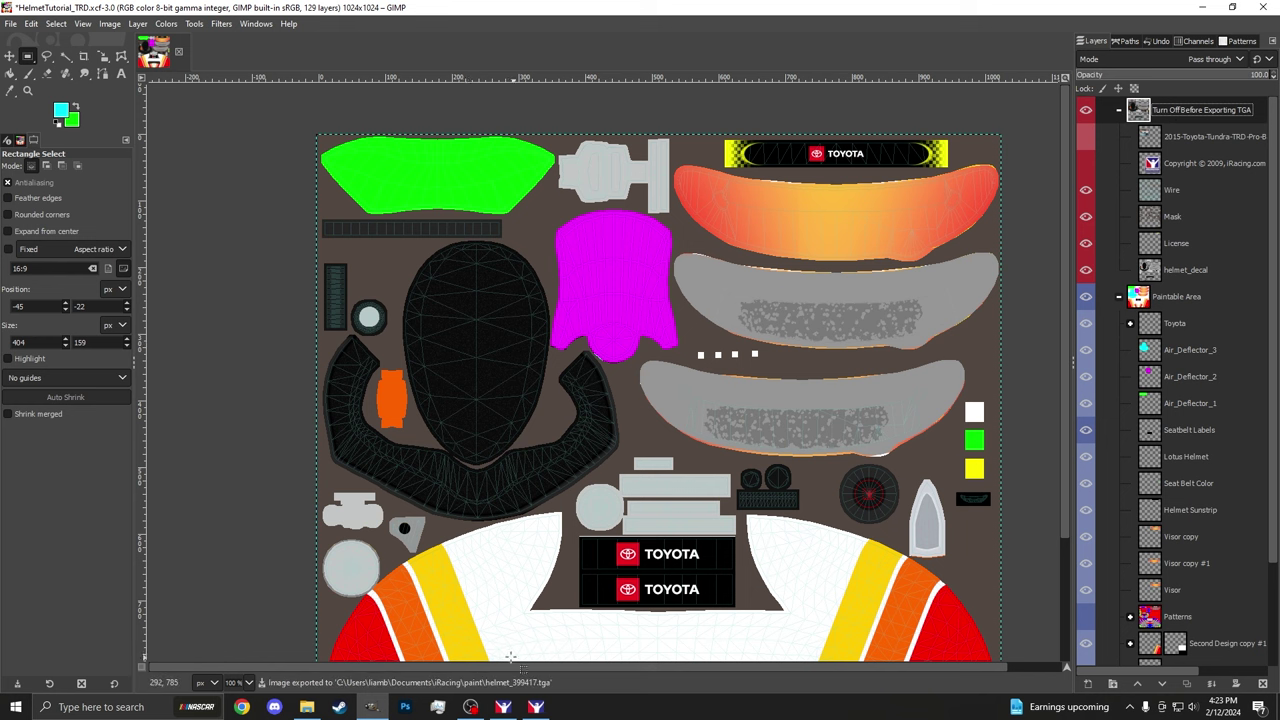
{"action": "left_click", "coordinate": [537, 707]}
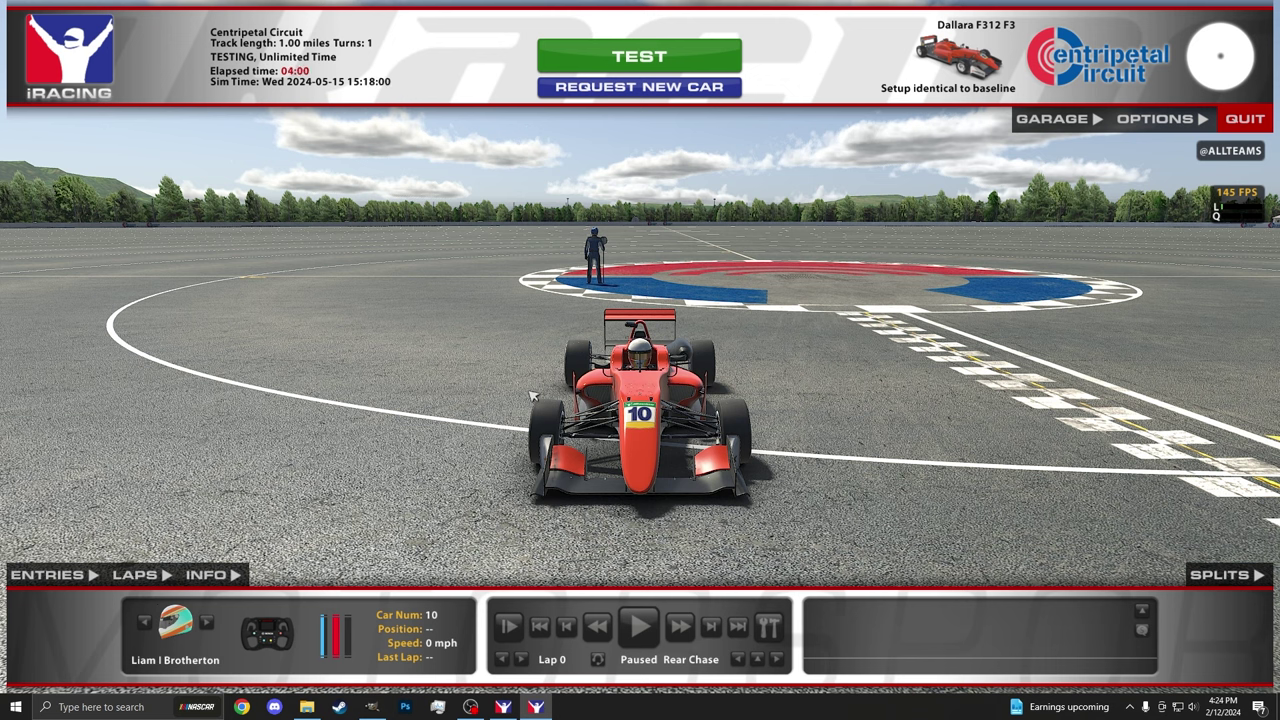
{"action": "key", "text": "ctrl+r"}
Step: Bring up iRacing's camera editor, move the camera close to the driver's helmet and lower its Z offset to 1.300
{"action": "key", "text": "ctrl+F12"}
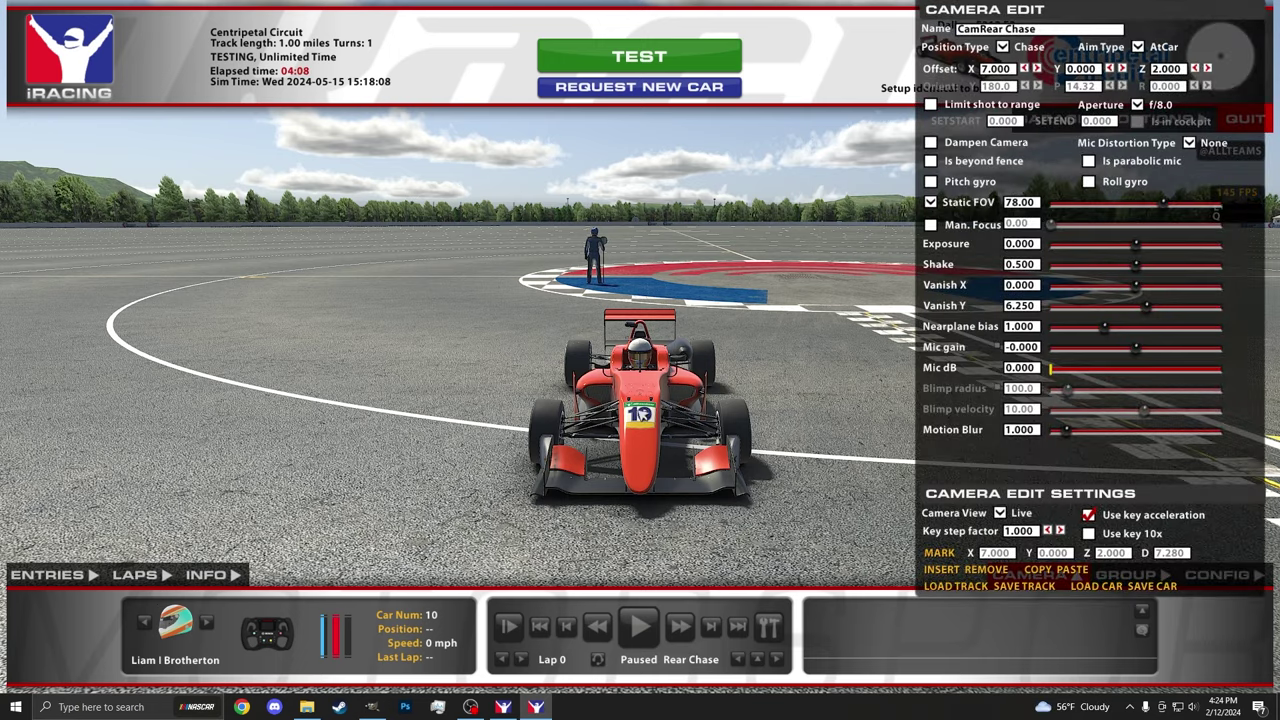
{"action": "key", "text": "d"}
{"action": "key", "text": "w"}
{"action": "key", "text": "w"}
{"action": "key", "text": "d"}
{"action": "key", "text": "d"}
{"action": "left_click", "coordinate": [1197, 69]}
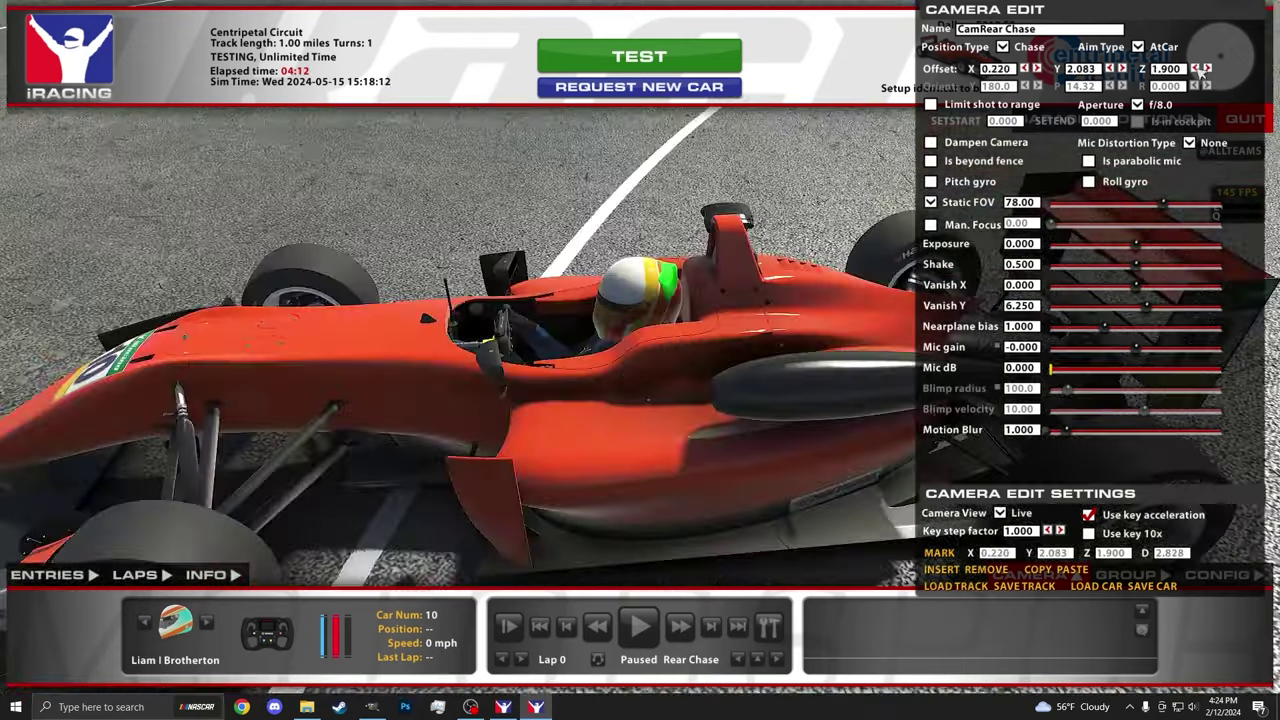
{"action": "left_click", "coordinate": [1197, 69]}
{"action": "left_click", "coordinate": [1197, 69]}
{"action": "left_click", "coordinate": [1197, 69]}
{"action": "left_click", "coordinate": [1197, 69]}
{"action": "left_click", "coordinate": [1197, 69]}
{"action": "left_click", "coordinate": [1197, 69]}
{"action": "key", "text": "w"}
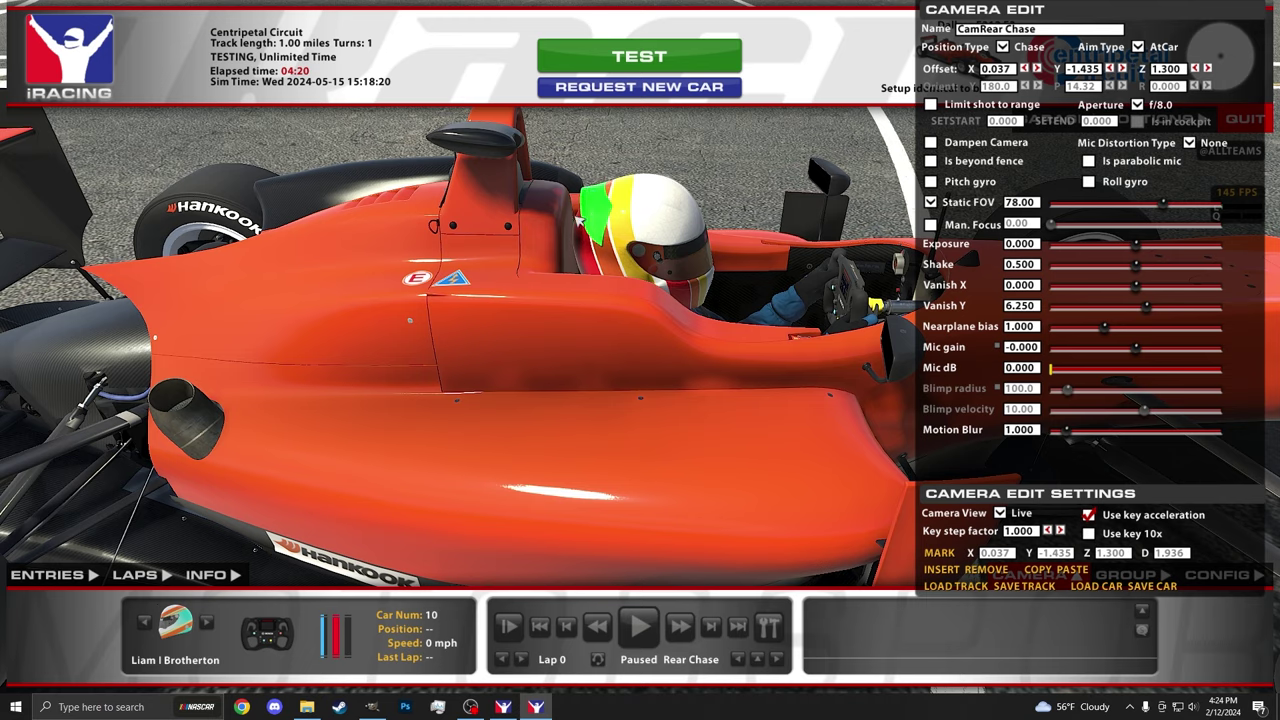
Step: Circle the camera around the helmet to examine the green air deflector area and the front from both sides
{"action": "key", "text": "a"}
{"action": "key", "text": "w"}
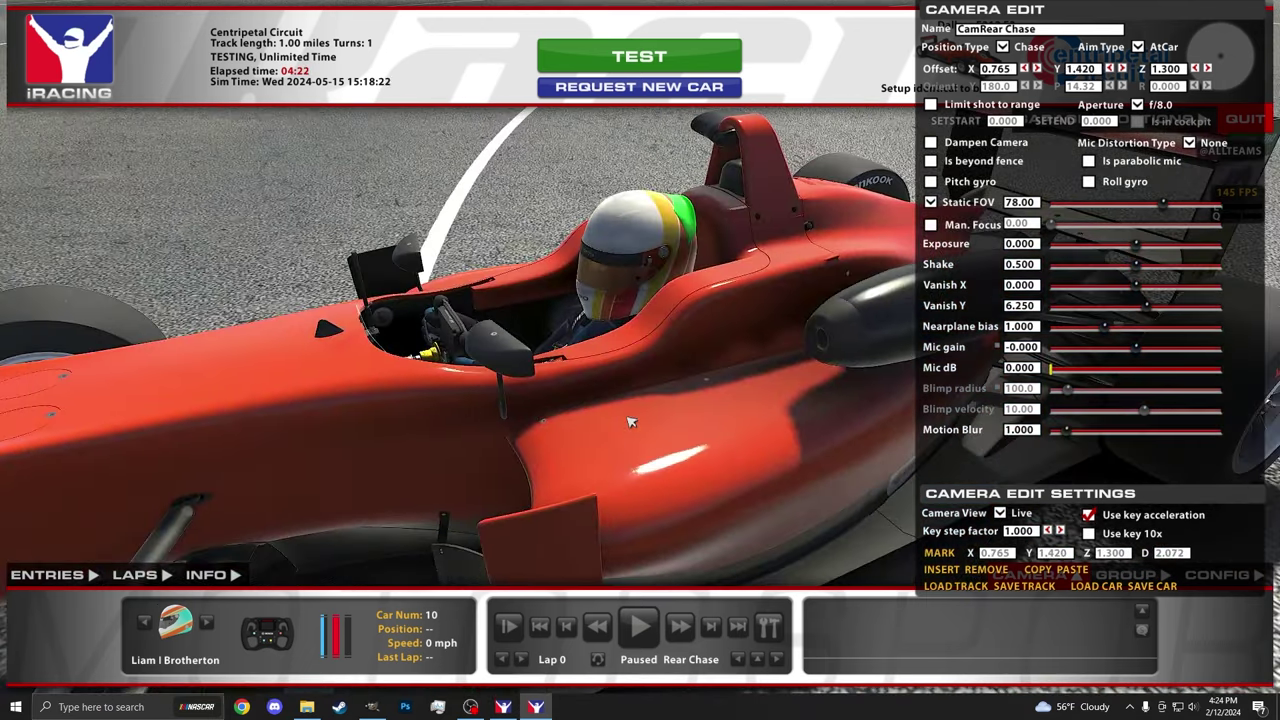
{"action": "key", "text": "w"}
{"action": "key", "text": "d"}
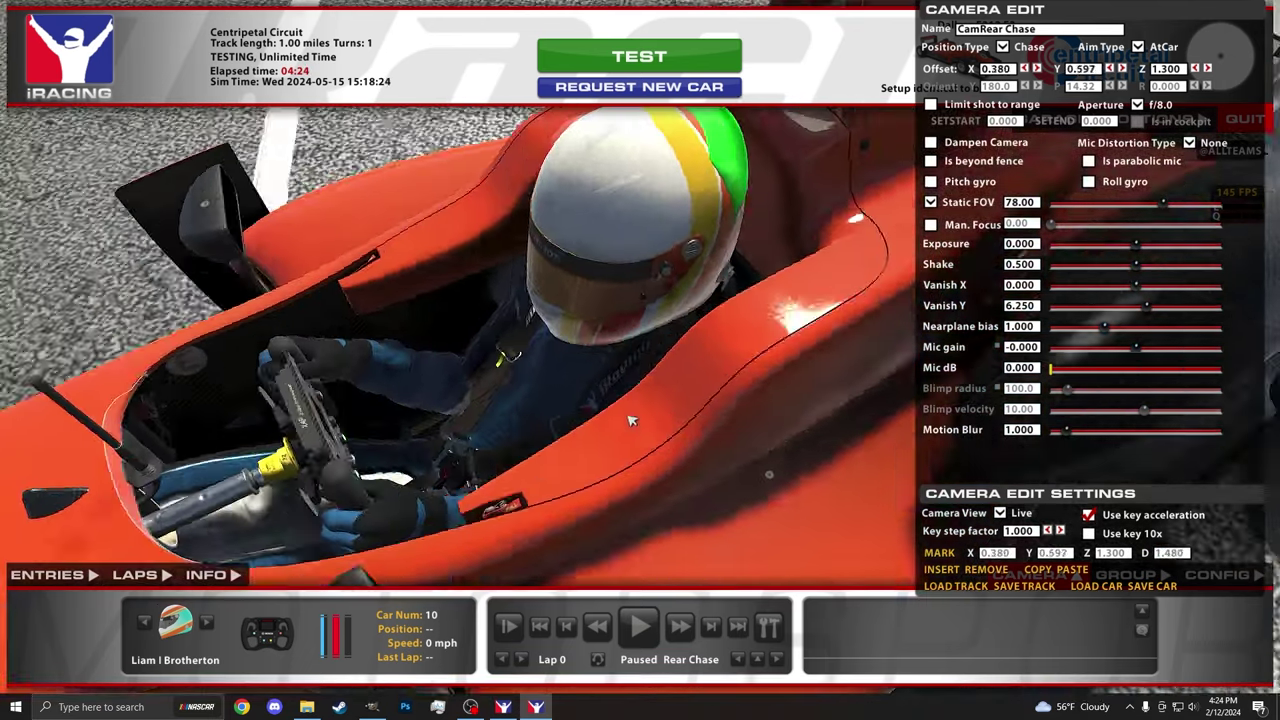
{"action": "key", "text": "d"}
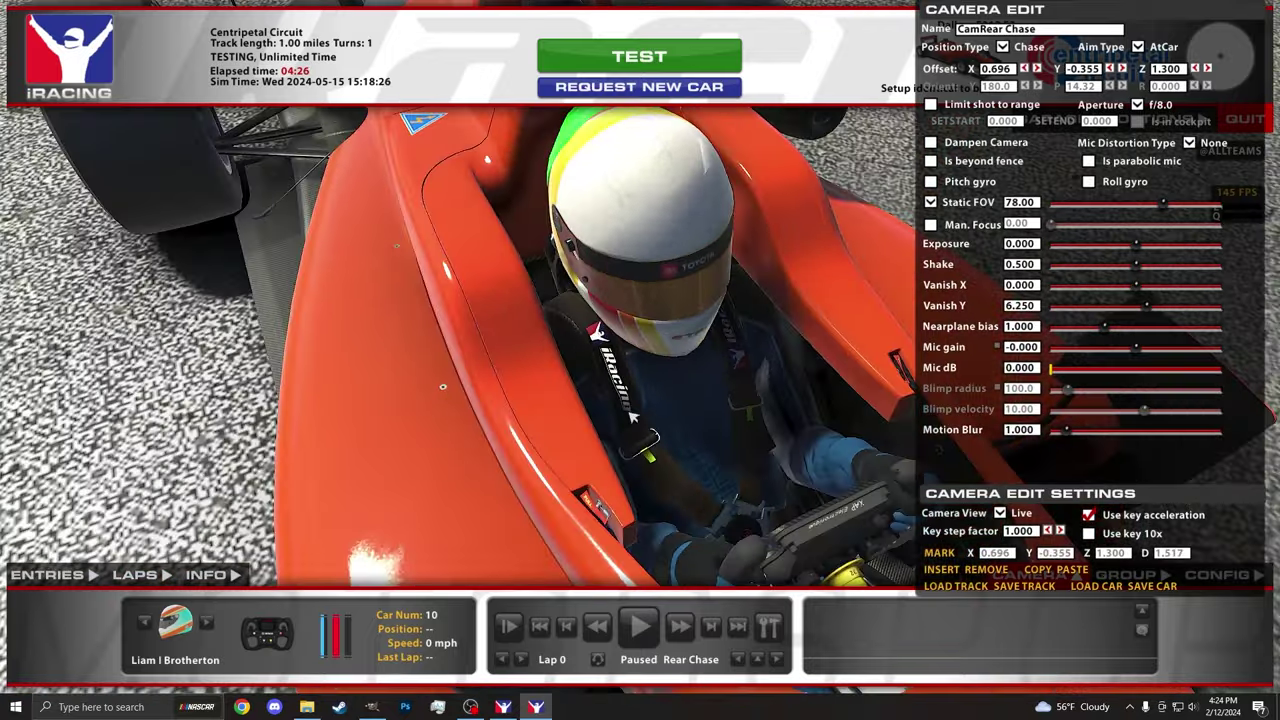
{"action": "key", "text": "KP_6"}
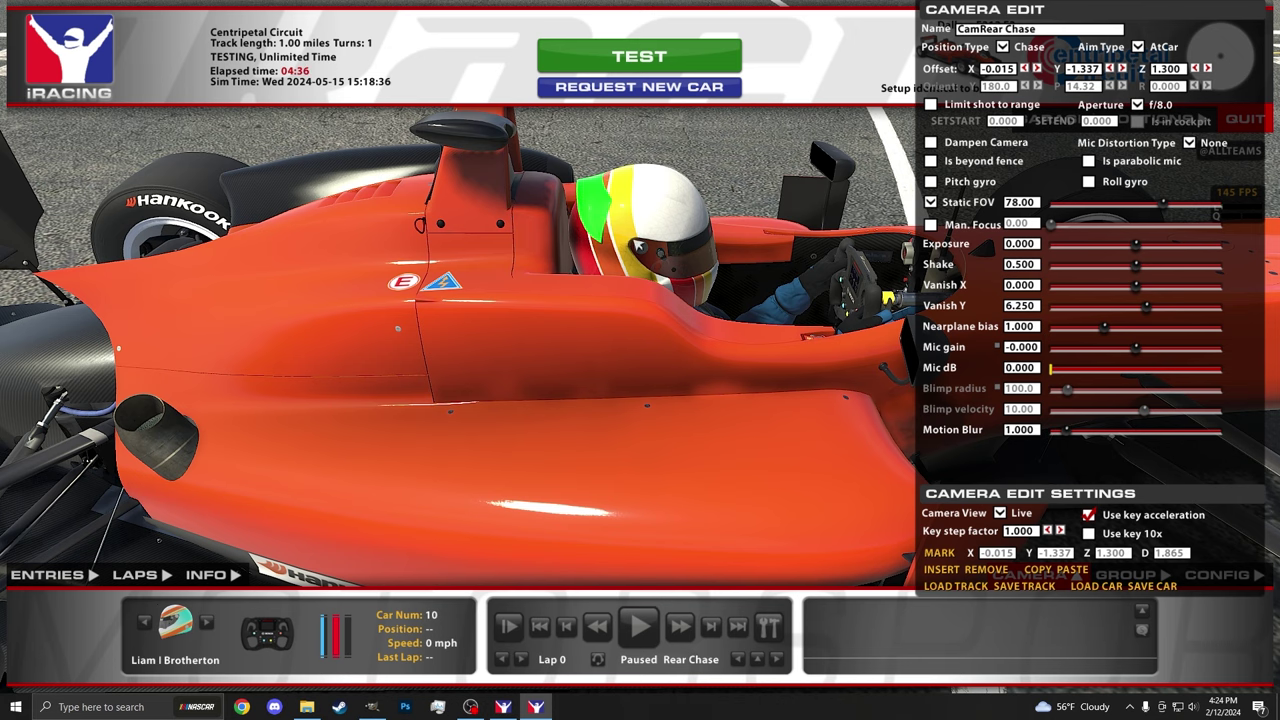
{"action": "key", "text": "a"}
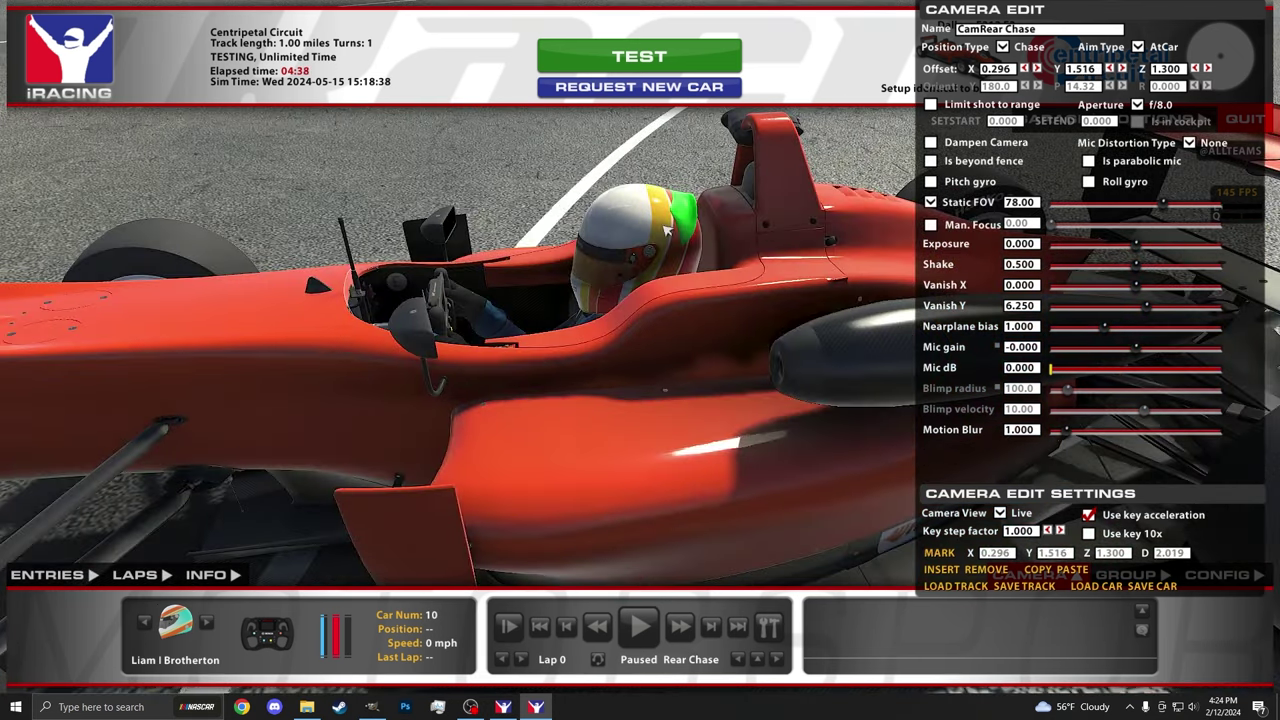
{"action": "key", "text": "w"}
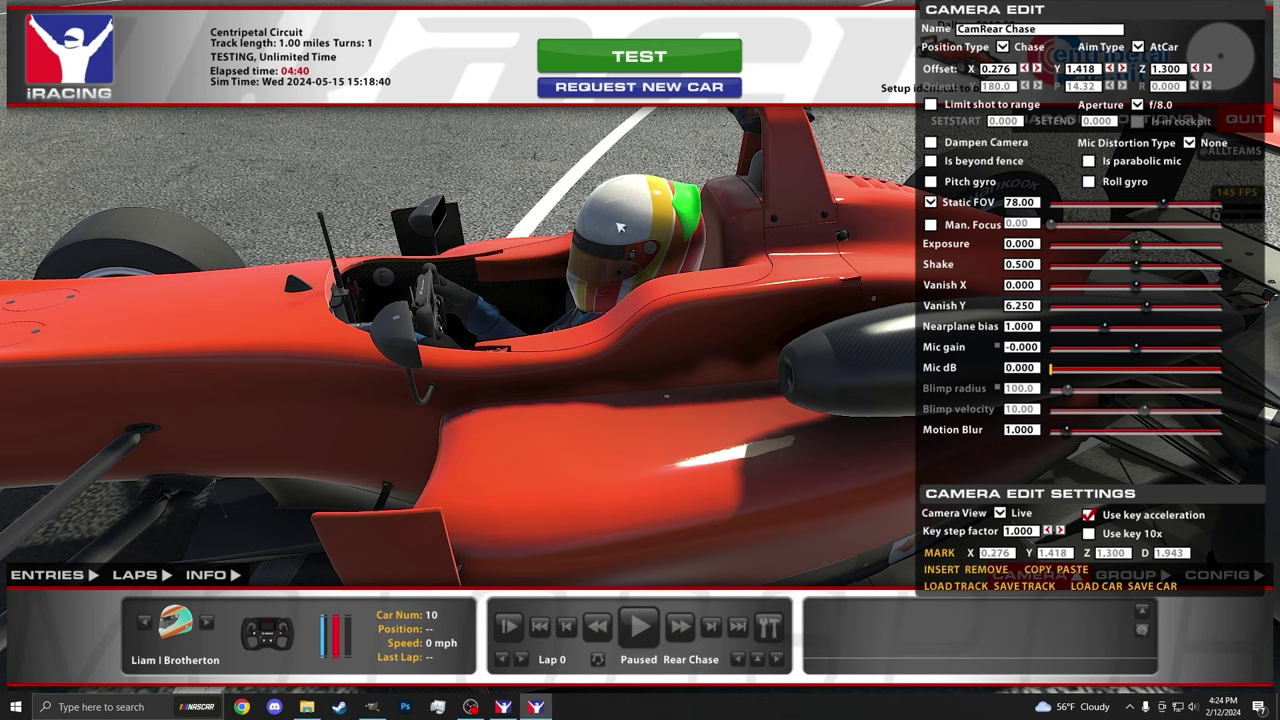
{"action": "key", "text": "KP_4"}
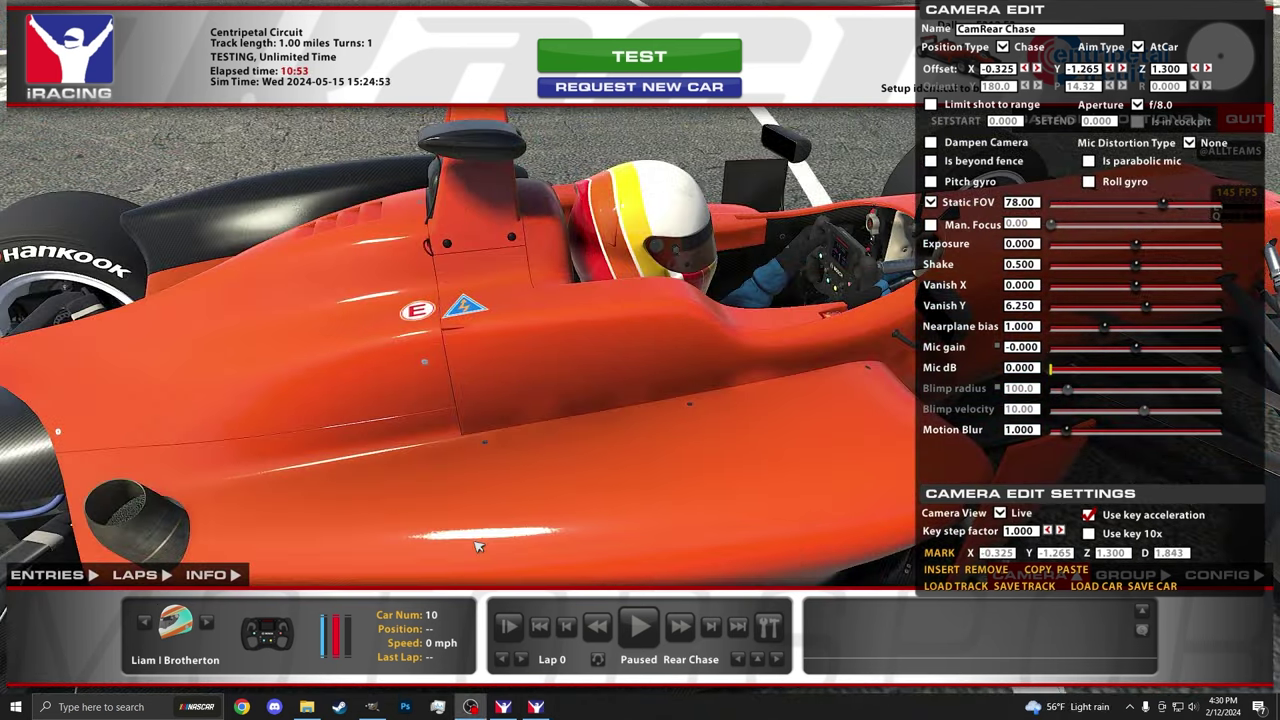
Step: Move the camera in from the side to the front of the helmet to examine the stripes continuing onto the air deflector
{"action": "left_click", "coordinate": [528, 398]}
{"action": "key", "text": "w"}
{"action": "key", "text": "w"}
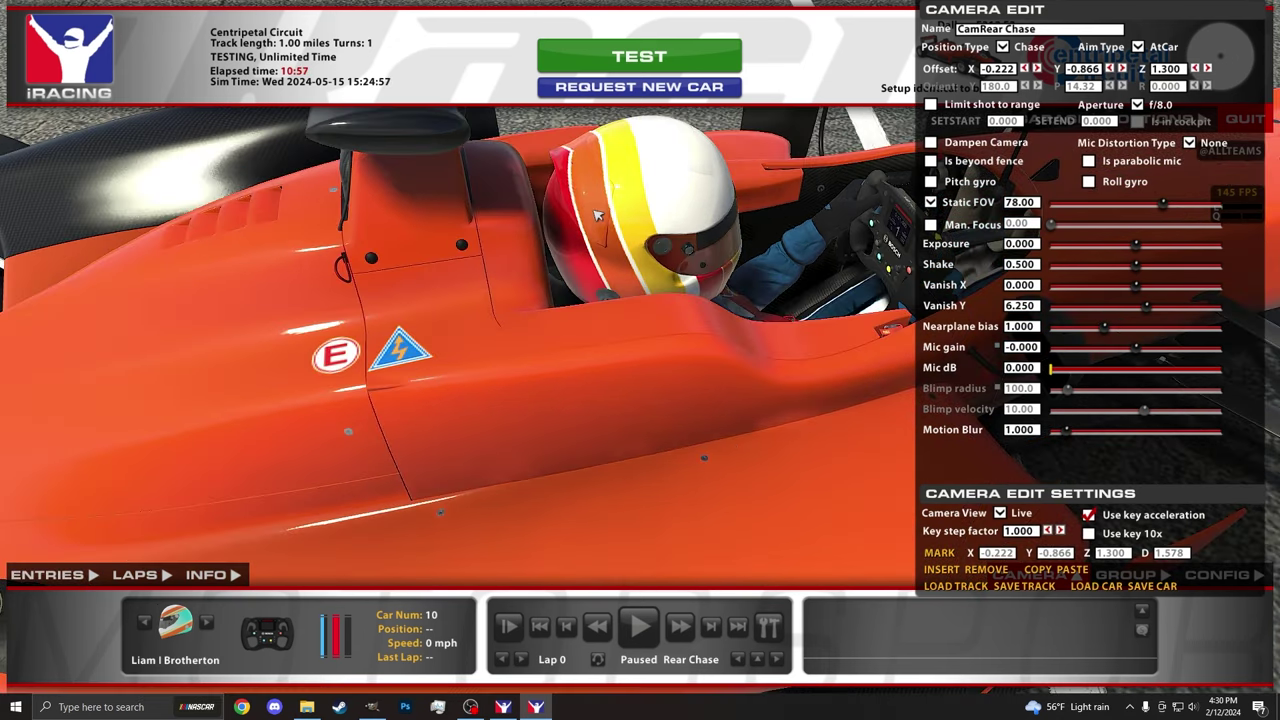
{"action": "key", "text": "d"}
{"action": "key", "text": "d"}
{"action": "key", "text": "d"}
{"action": "key", "text": "d"}
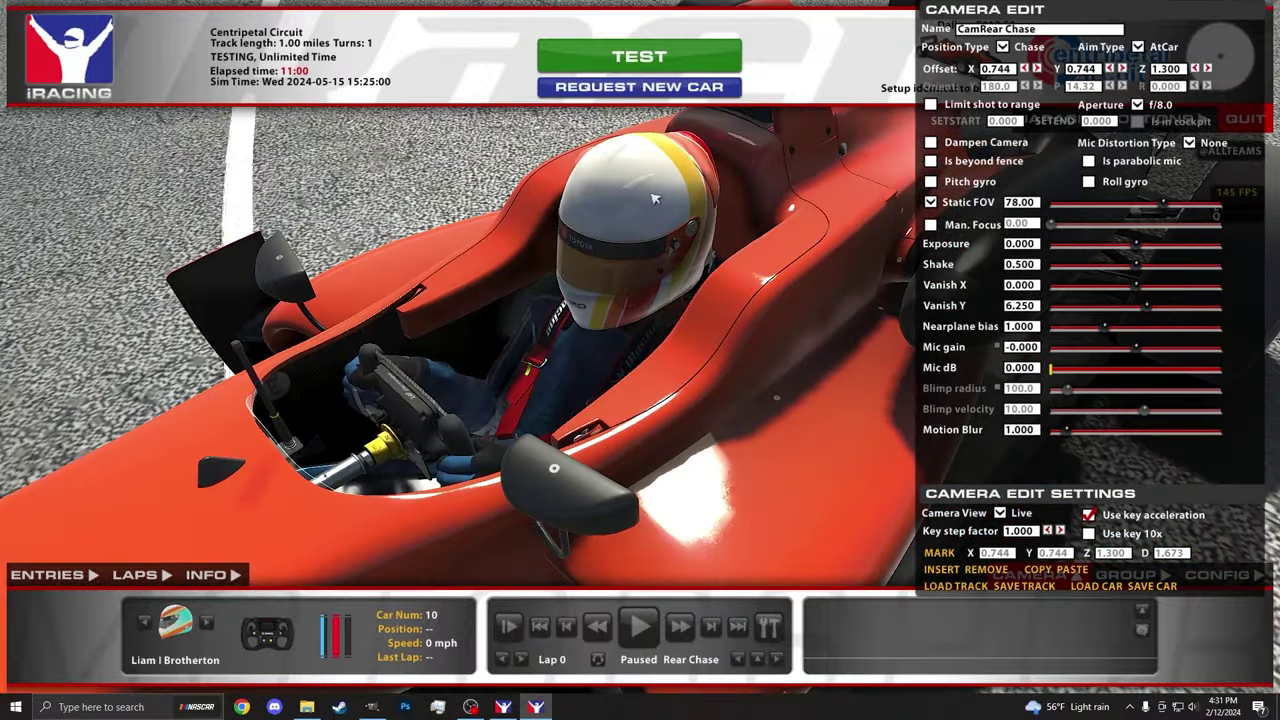
{"action": "left_click_drag", "start_coordinate": [654, 198], "coordinate": [708, 328]}
Step: Switch to GIMP, show the template overlay group and inspect the Second Design copy #2 and #3 stripe groups on the upper air deflector
{"action": "left_click", "coordinate": [374, 707]}
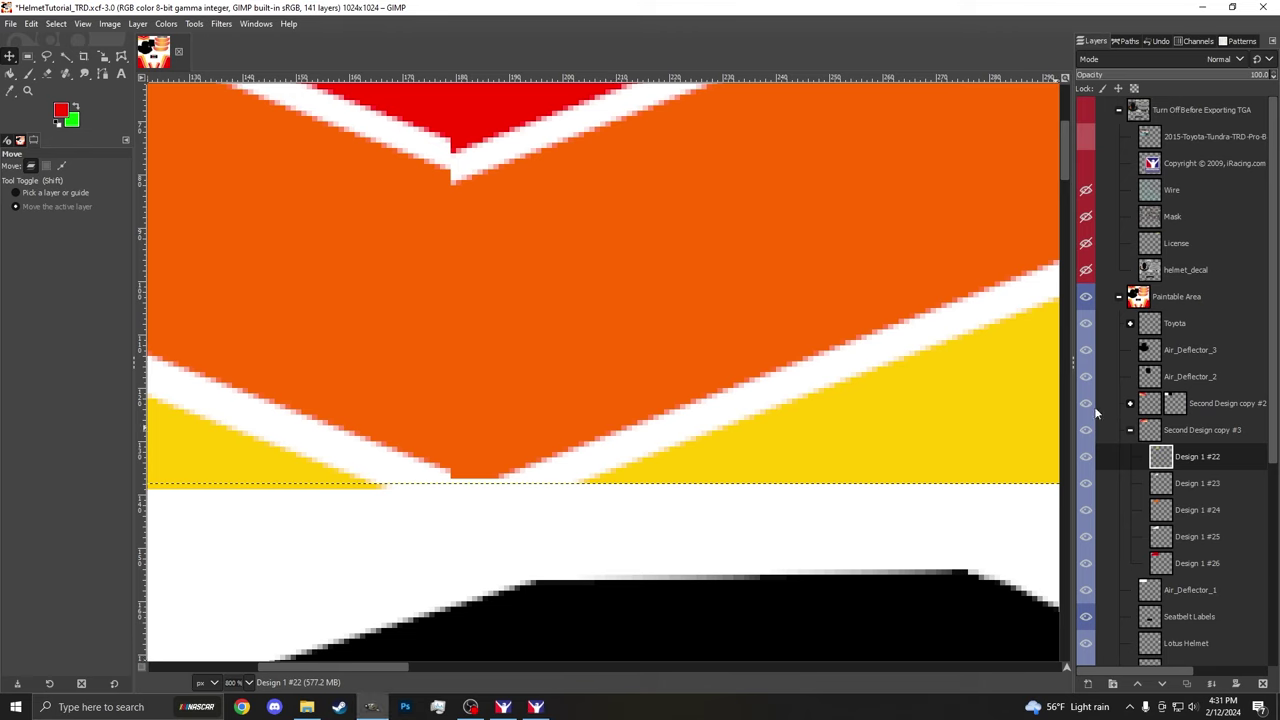
{"action": "left_click", "coordinate": [1084, 111]}
{"action": "scroll", "coordinate": [704, 379], "scroll_direction": "down", "scroll_amount": 8, "text": "ctrl"}
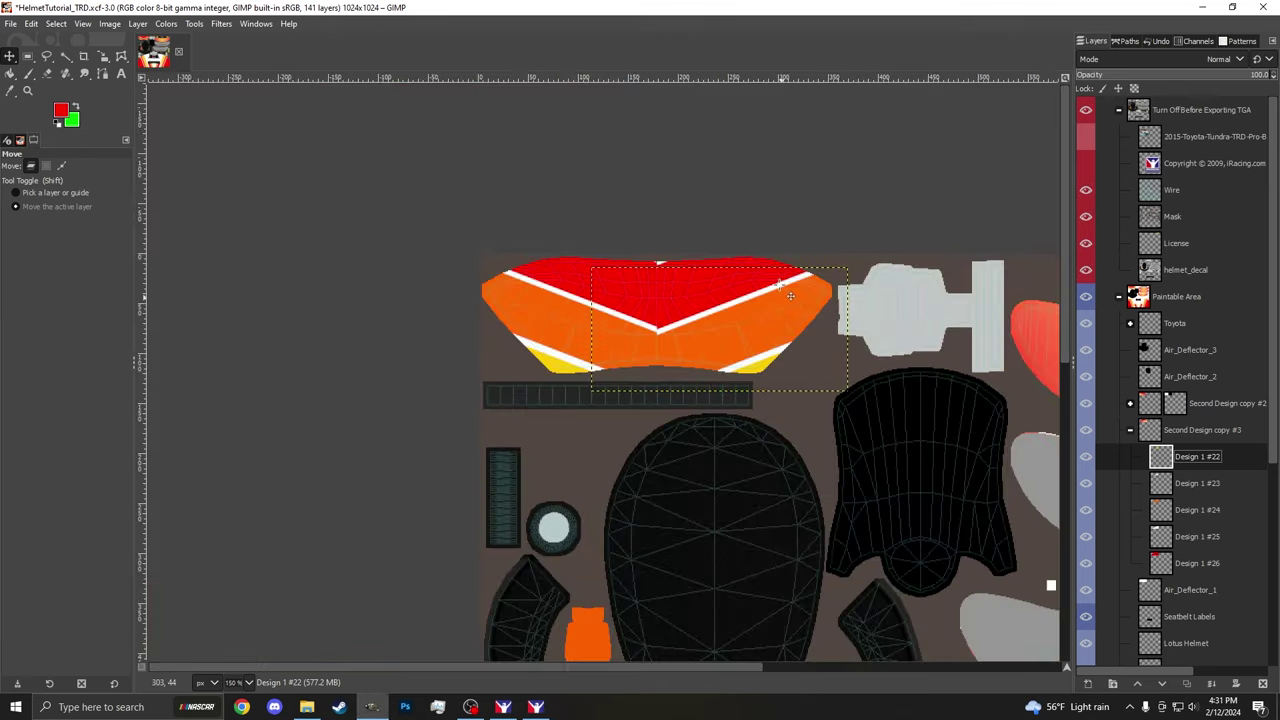
{"action": "left_click", "coordinate": [1168, 432]}
{"action": "left_click", "coordinate": [1130, 431]}
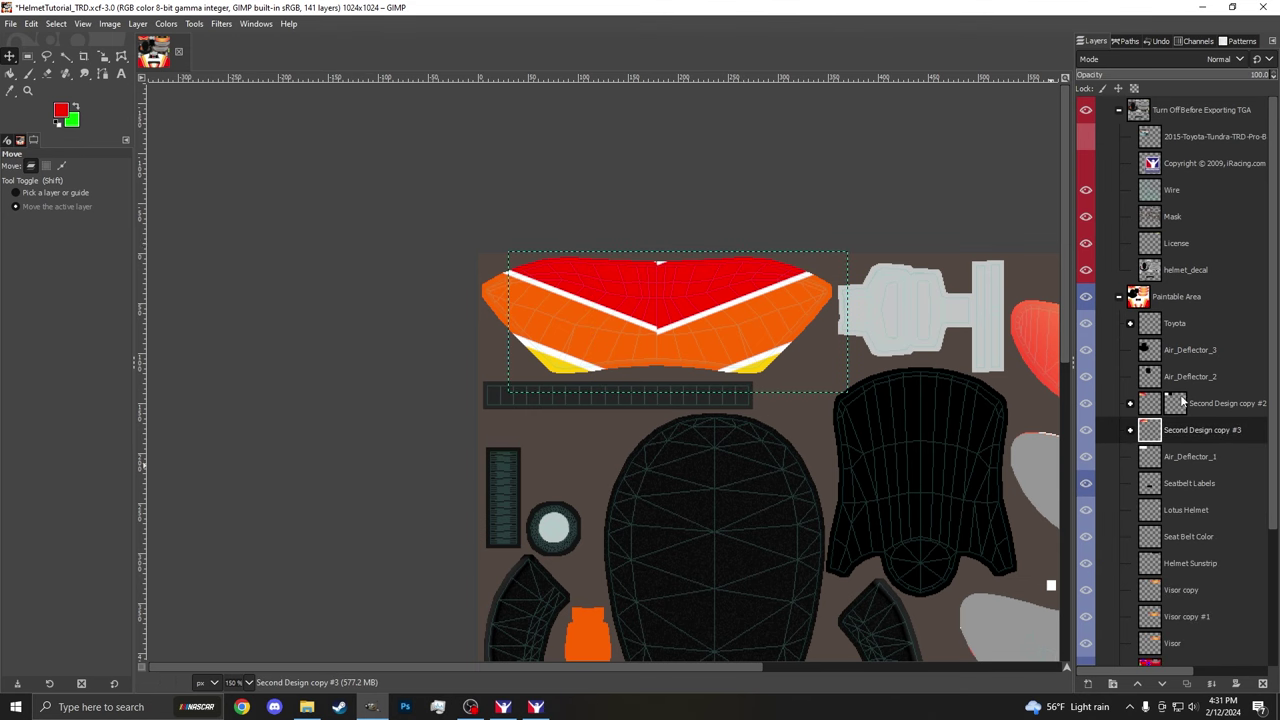
{"action": "left_click", "coordinate": [1180, 404]}
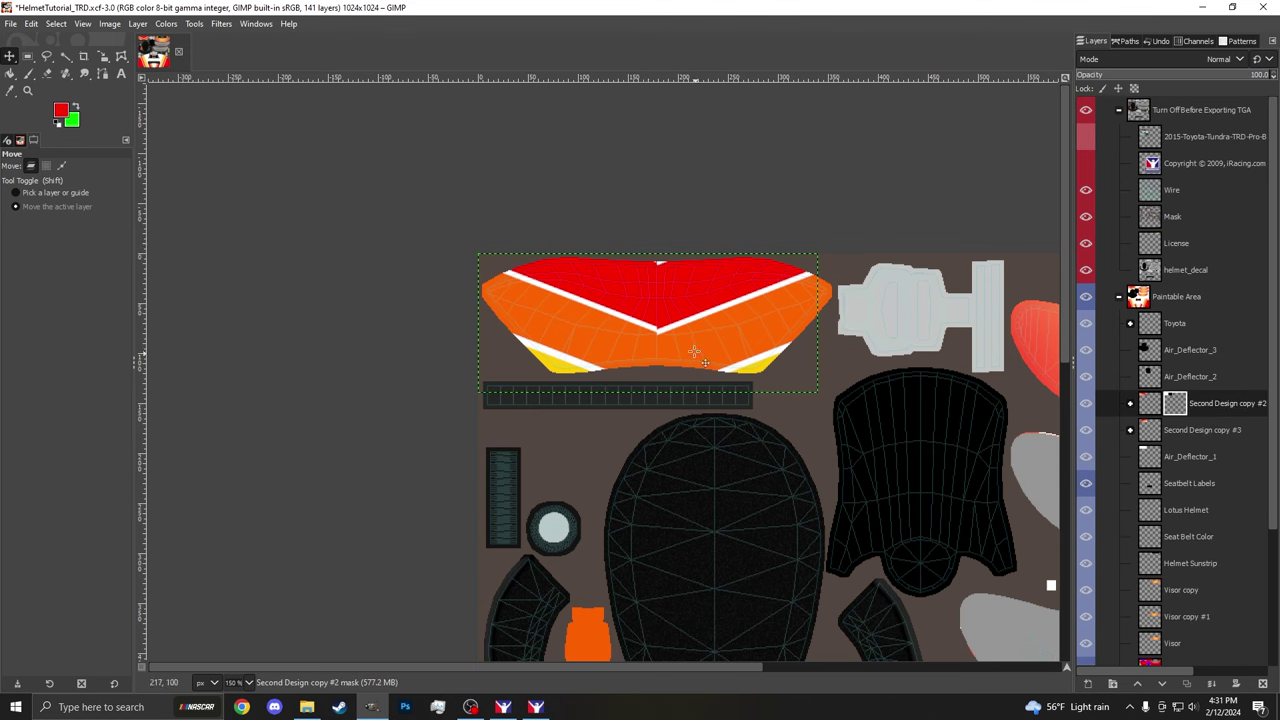
{"action": "scroll", "coordinate": [672, 360], "scroll_direction": "up", "scroll_amount": 4}
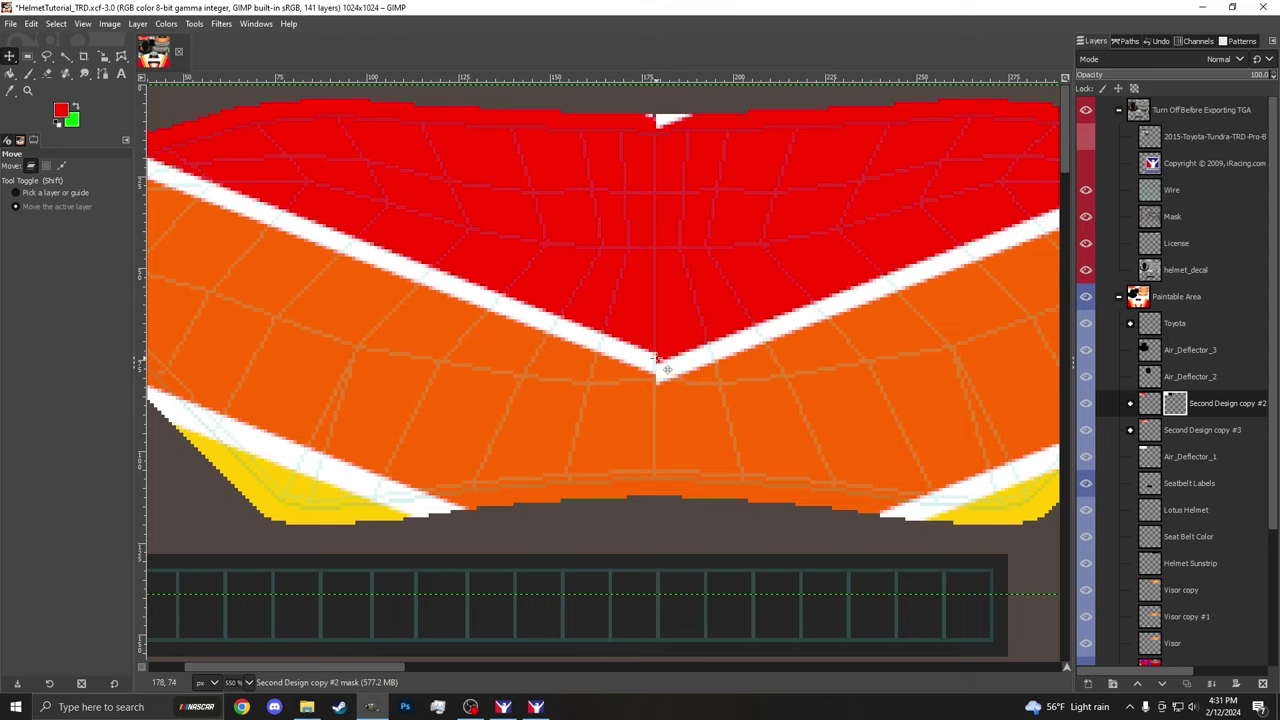
Step: Return to iRacing and circle the camera to the rear of the helmet to check how the mirrored stripes meet
{"action": "key", "text": "alt+Tab"}
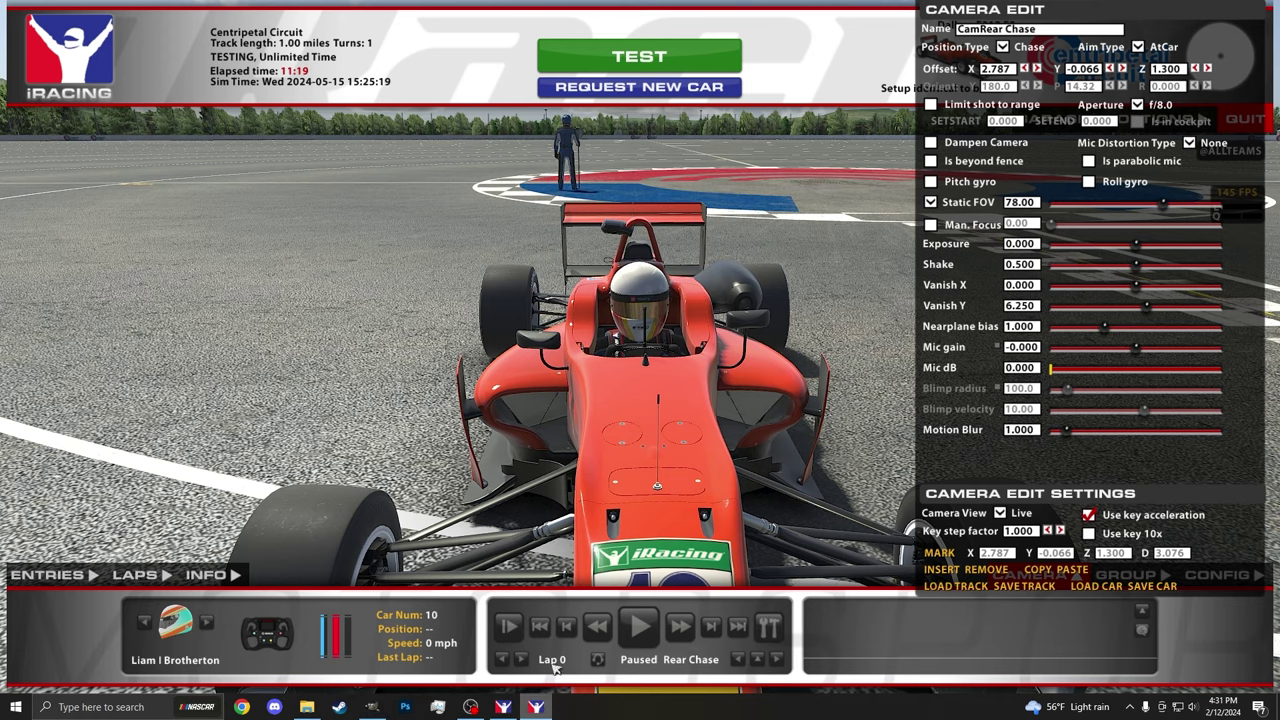
{"action": "key", "text": "w"}
{"action": "key", "text": "d"}
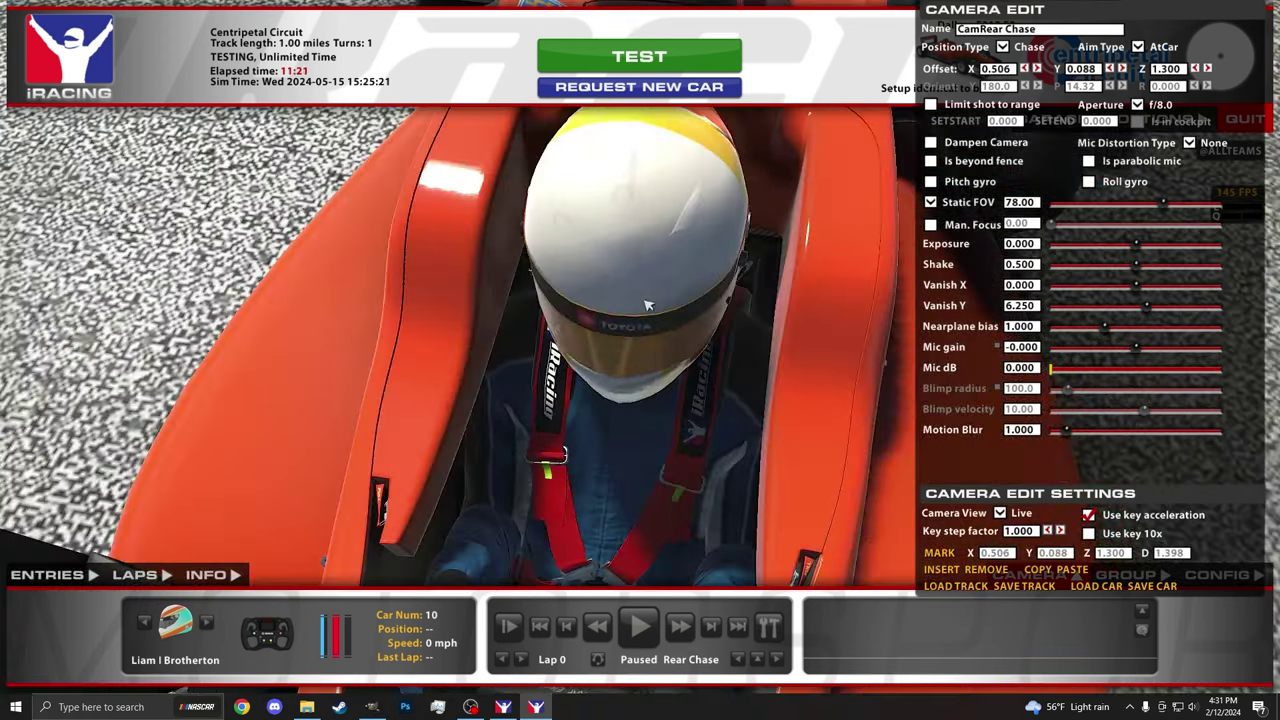
{"action": "key", "text": "d"}
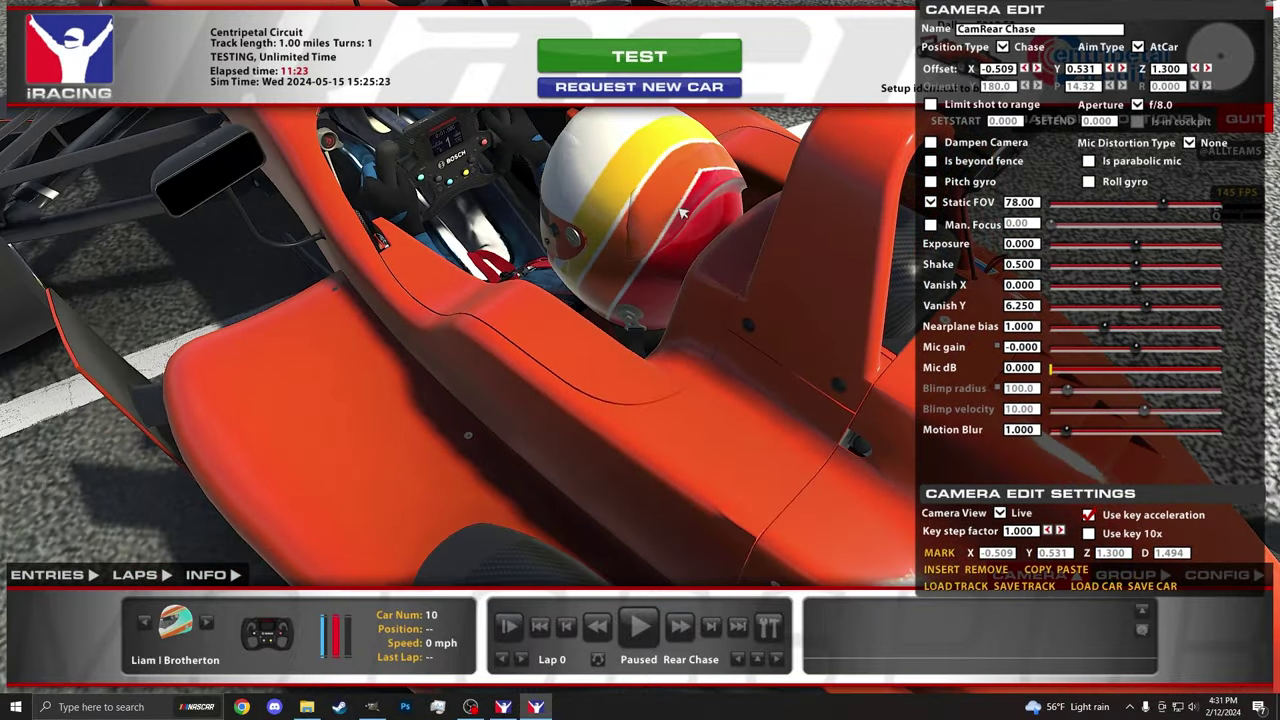
{"action": "key", "text": "s"}
{"action": "key", "text": "Left"}
{"action": "key", "text": "Left"}
{"action": "key", "text": "Left"}
{"action": "key", "text": "Left"}
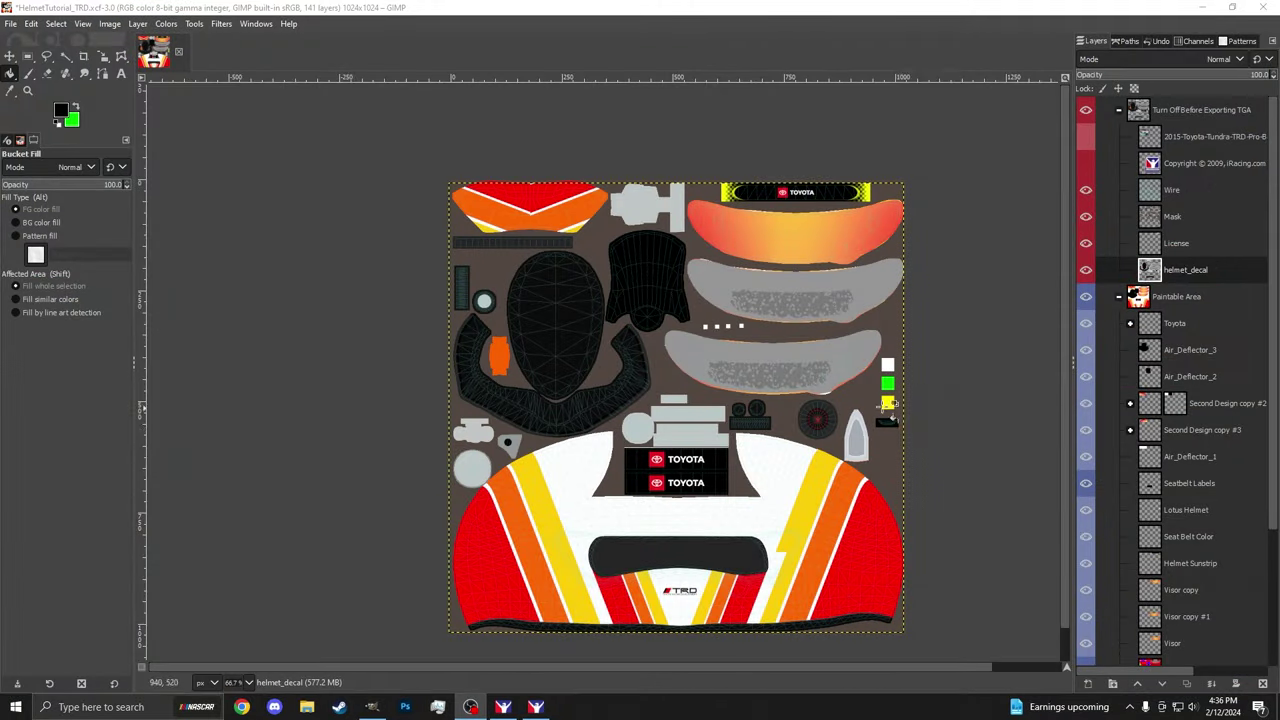
Step: Select the Seat Belt Color layer, hide the Turn Off Before Exporting TGA group and re-export the helmet TGA
{"action": "scroll", "coordinate": [937, 387], "scroll_direction": "up", "scroll_amount": 5}
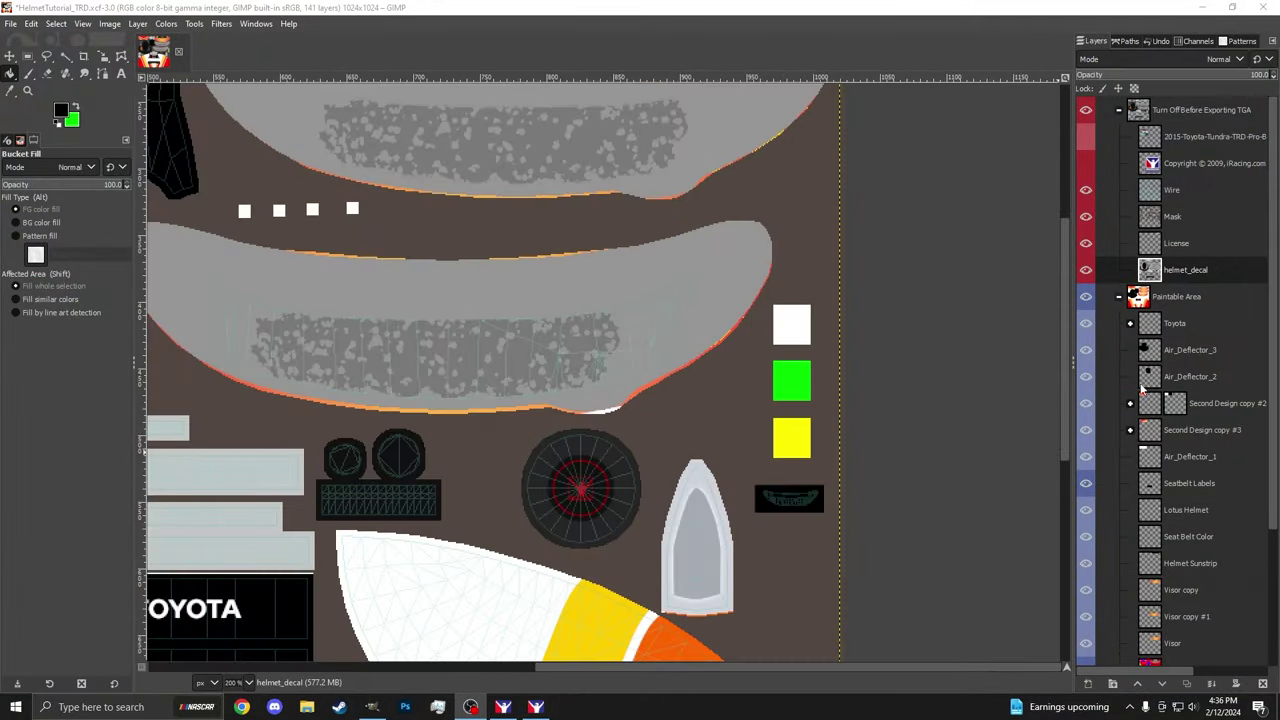
{"action": "left_click", "coordinate": [1200, 537]}
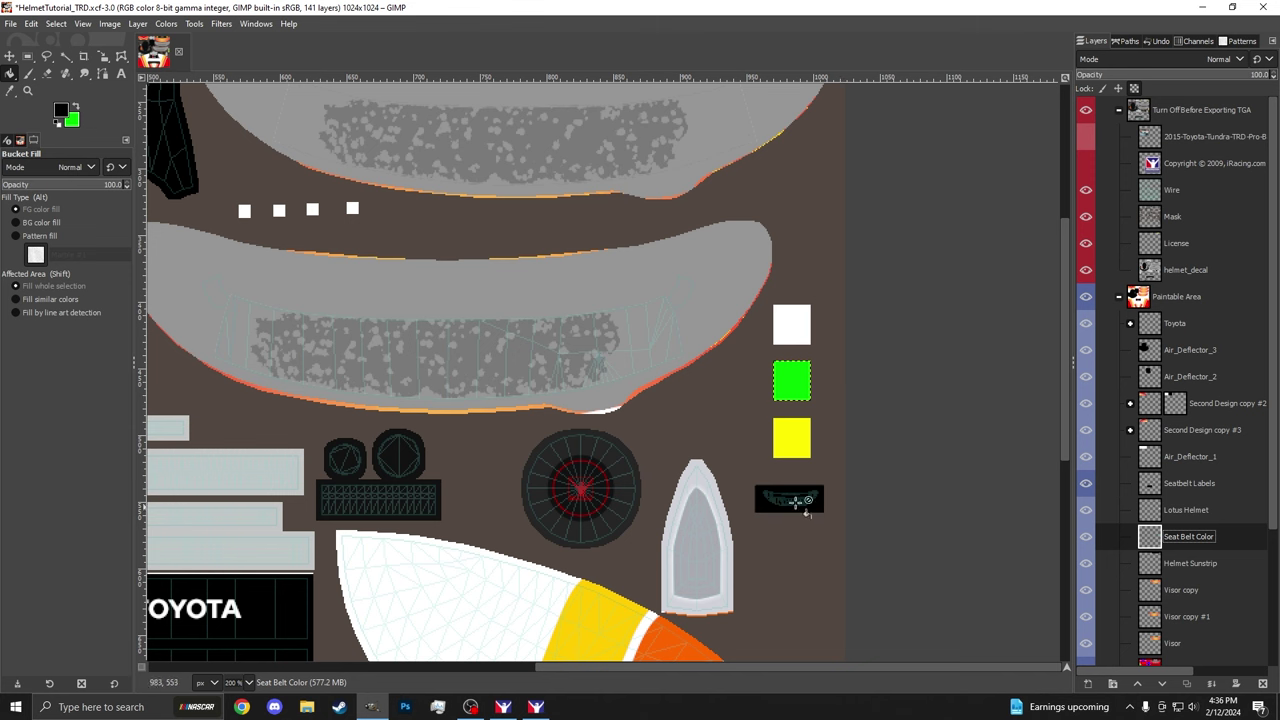
{"action": "left_click", "coordinate": [1086, 110]}
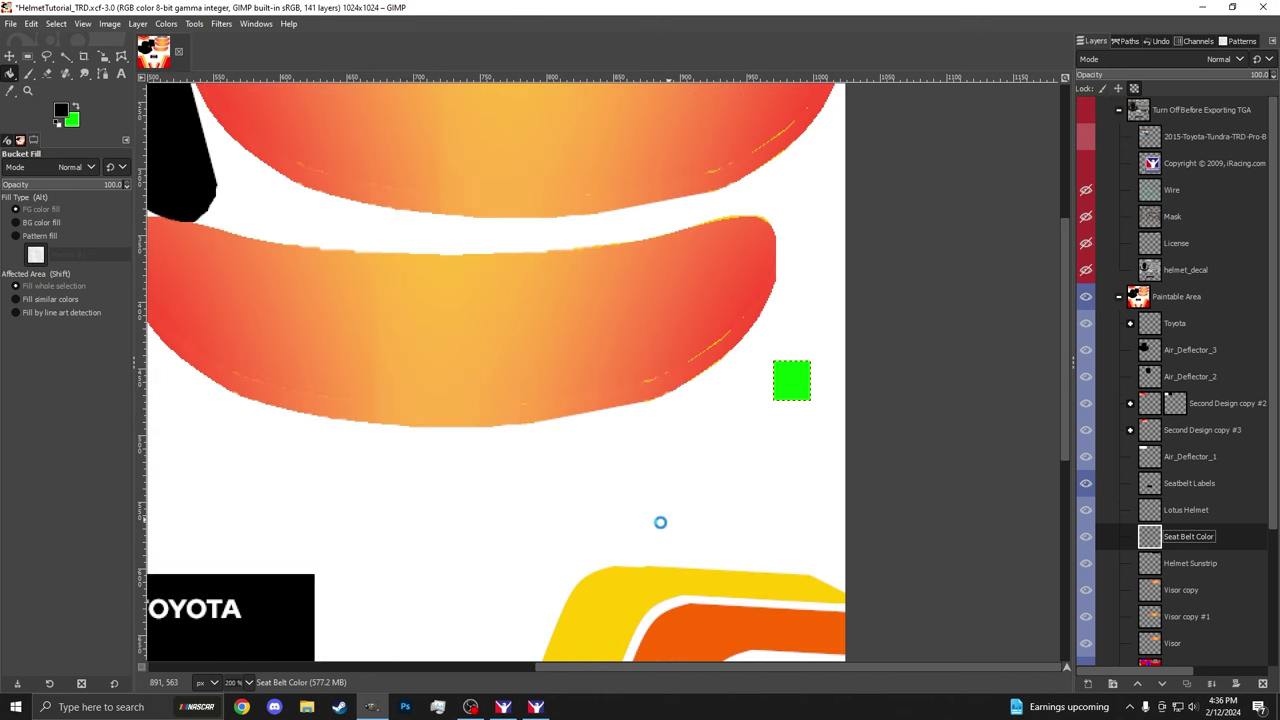
{"action": "key", "text": "ctrl+e"}
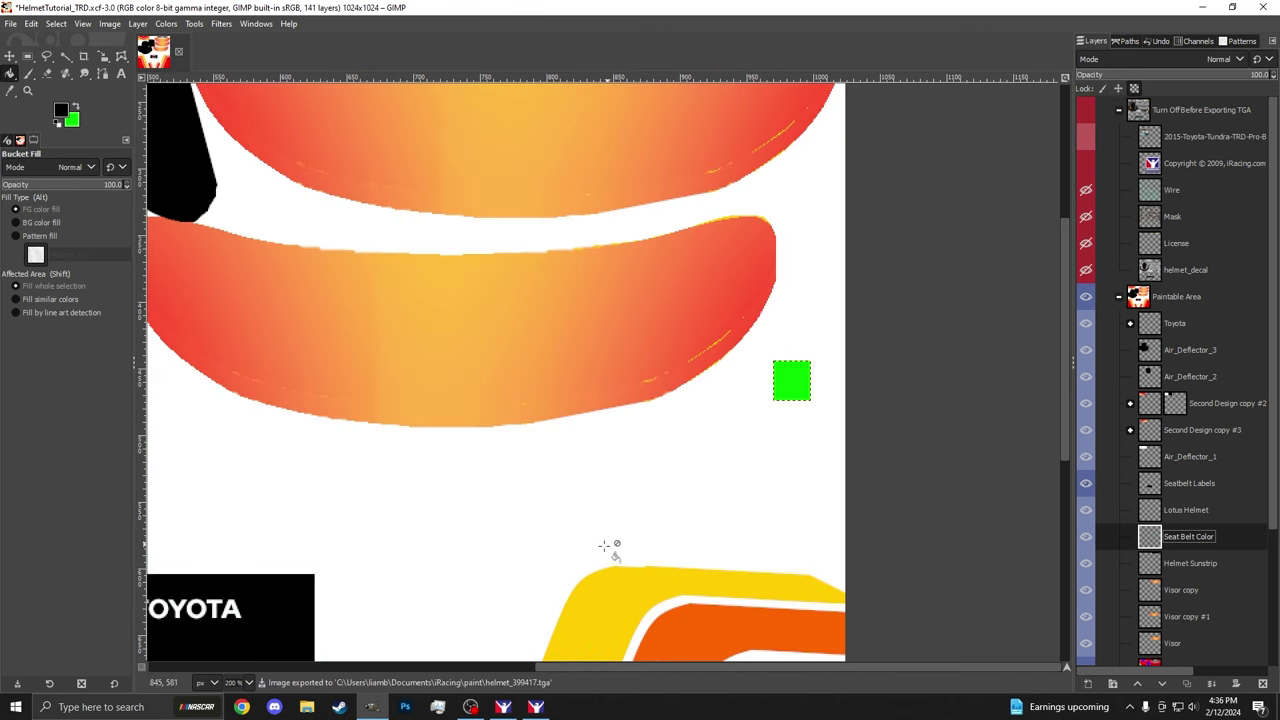
Step: Switch to iRacing and examine the driver's seat belts and their labels in the cockpit view
{"action": "left_click", "coordinate": [535, 707]}
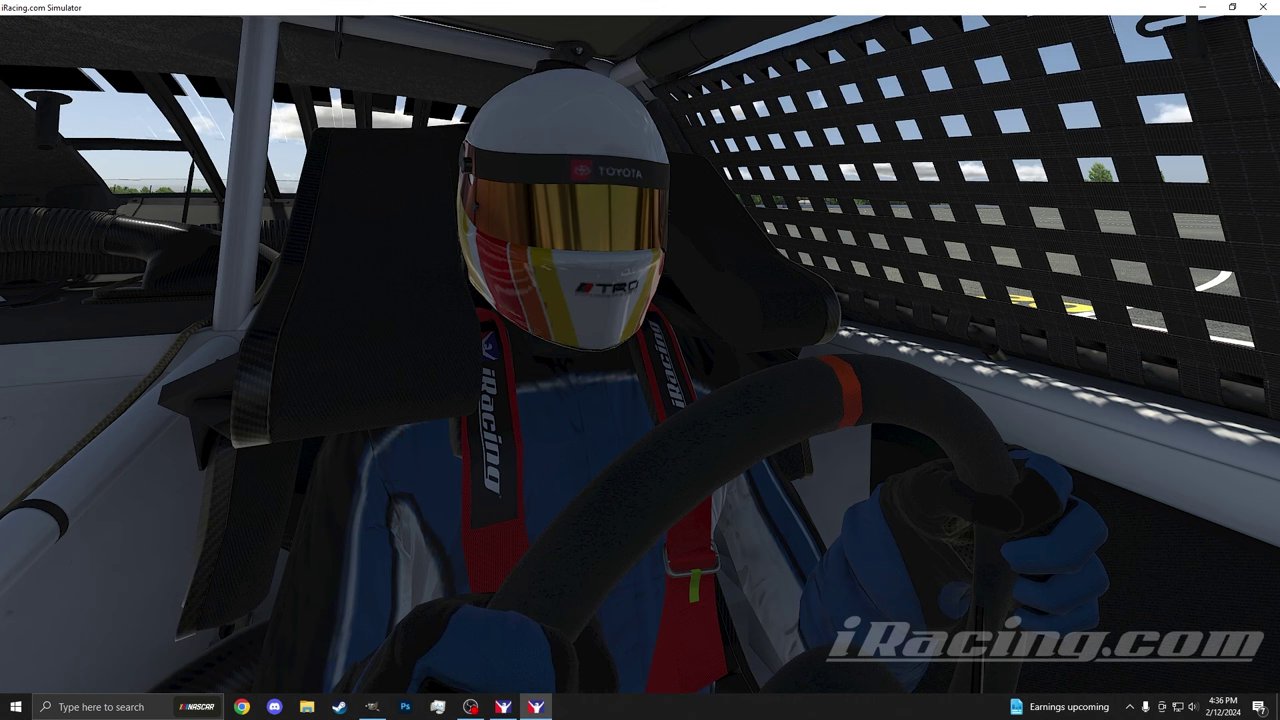
{"action": "mouse_move", "coordinate": [475, 502]}
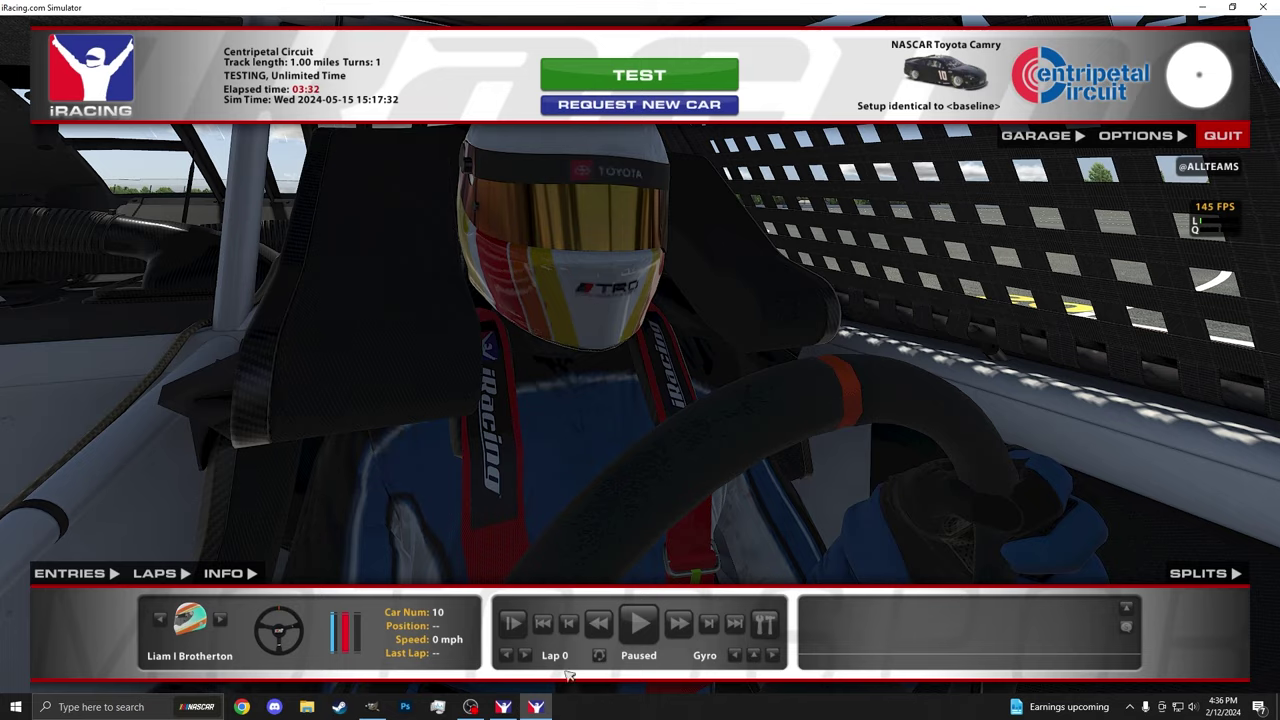
Step: Return to GIMP, bucket-fill the selected green square on the Seat Belt Color layer and re-export the helmet TGA
{"action": "left_click", "coordinate": [537, 707]}
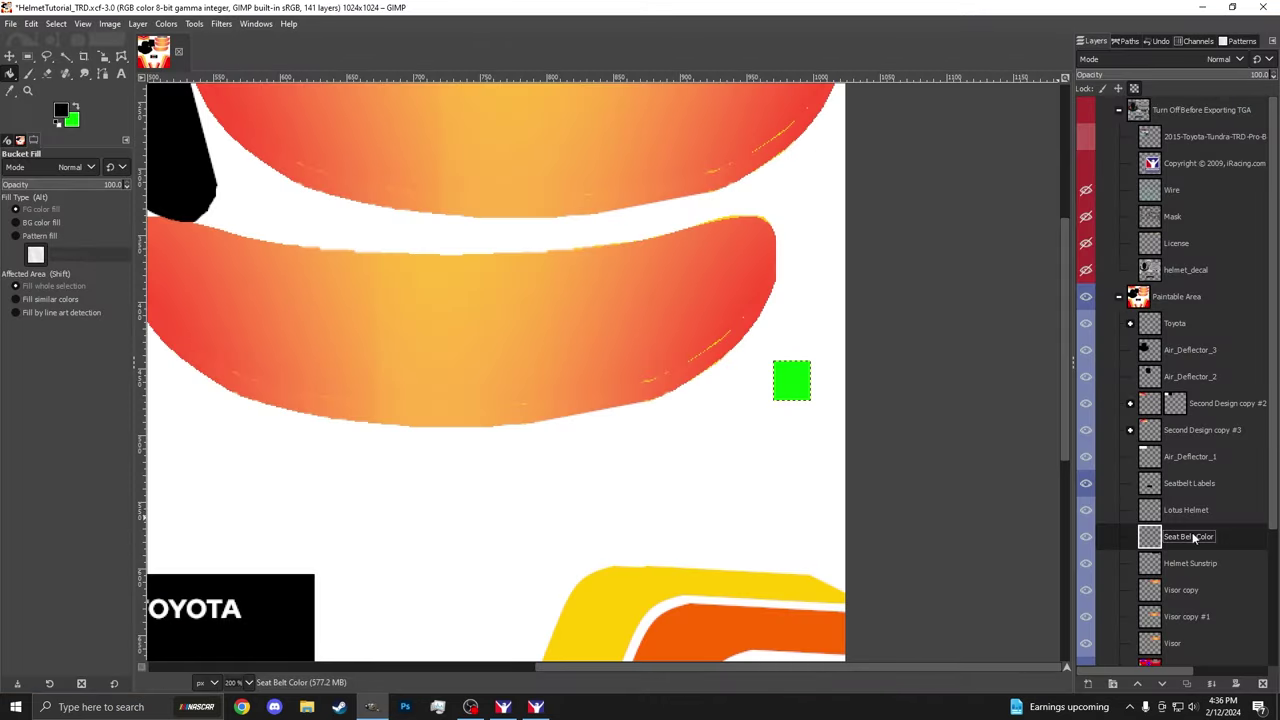
{"action": "left_click", "coordinate": [800, 390]}
{"action": "key", "text": "ctrl+e"}
{"action": "left_click_drag", "start_coordinate": [648, 666], "coordinate": [503, 667]}
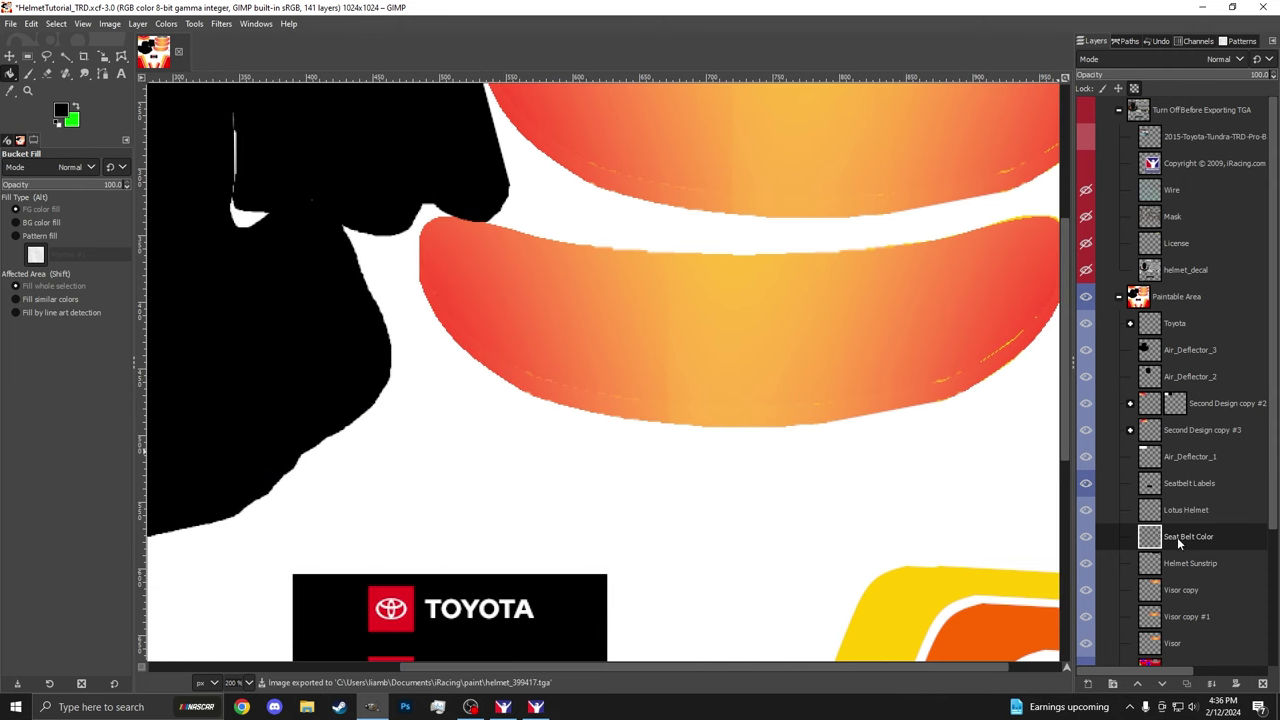
{"action": "scroll", "coordinate": [434, 434], "scroll_direction": "down", "scroll_amount": 5}
{"action": "scroll", "coordinate": [514, 334], "scroll_direction": "up", "scroll_amount": 2}
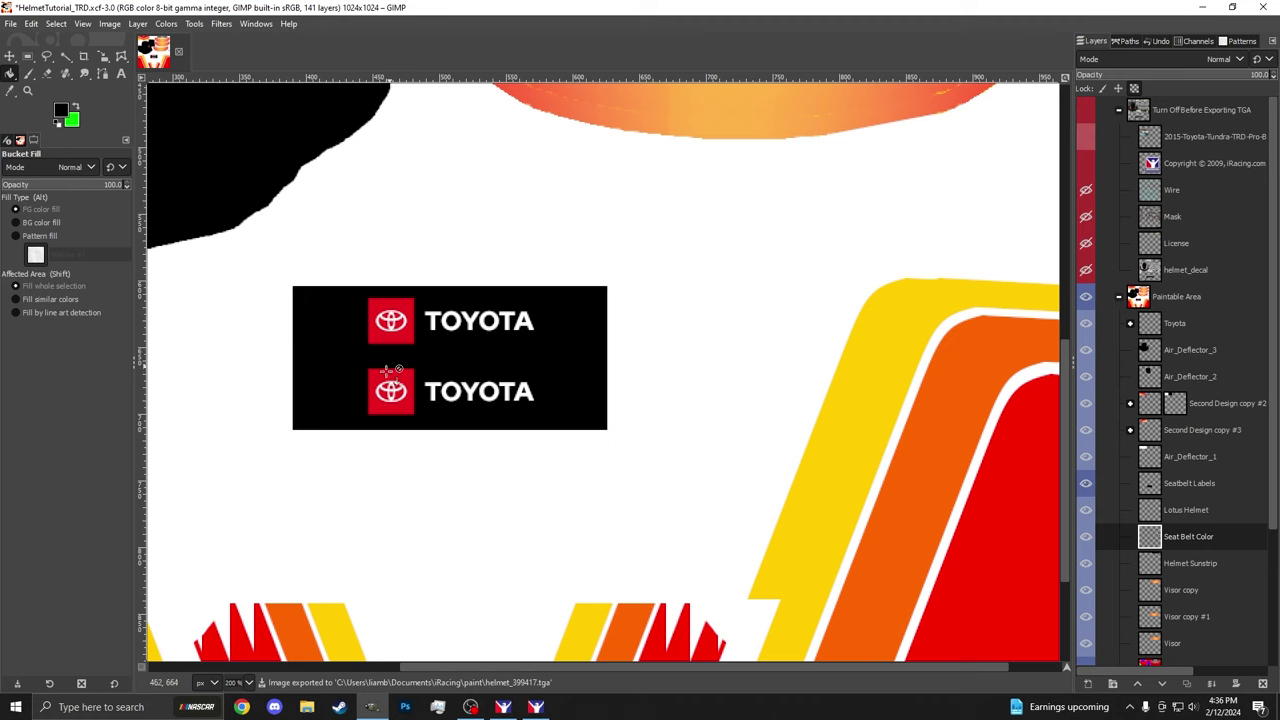
Step: Switch back to iRacing, rewind the replay to when the driver is in the car and move the camera toward the car's front
{"action": "left_click", "coordinate": [535, 707]}
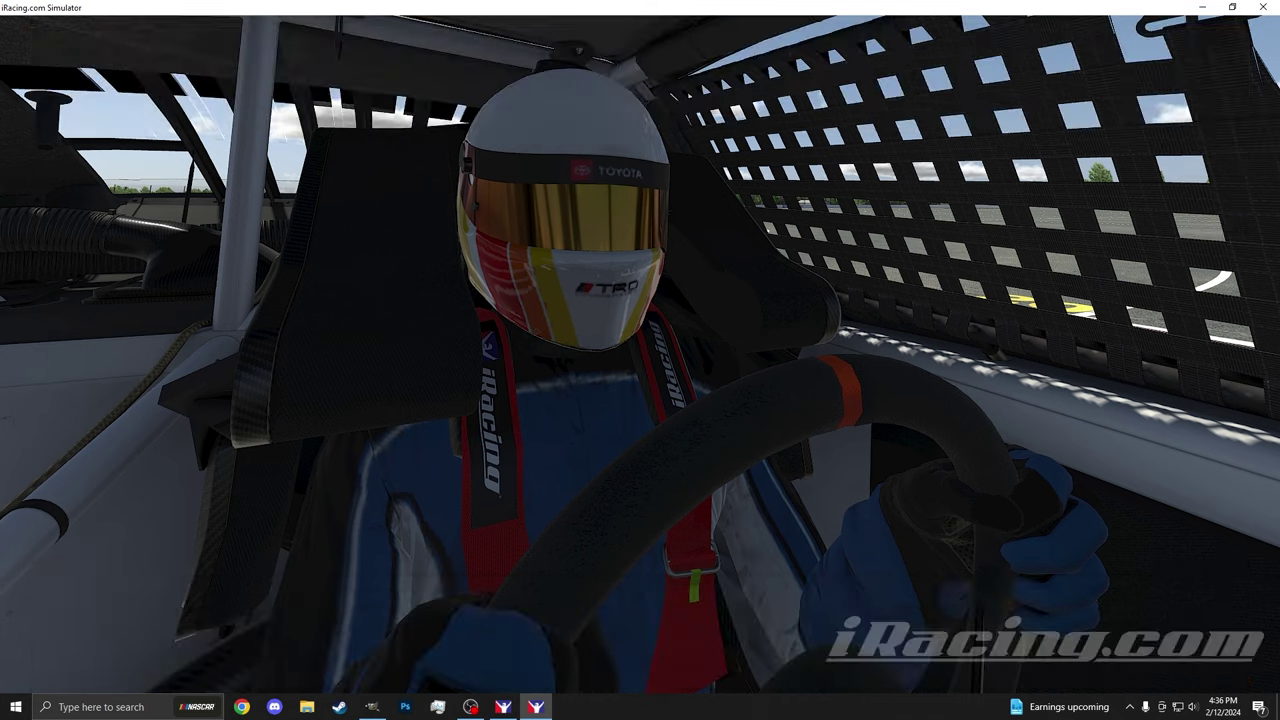
{"action": "key", "text": "space"}
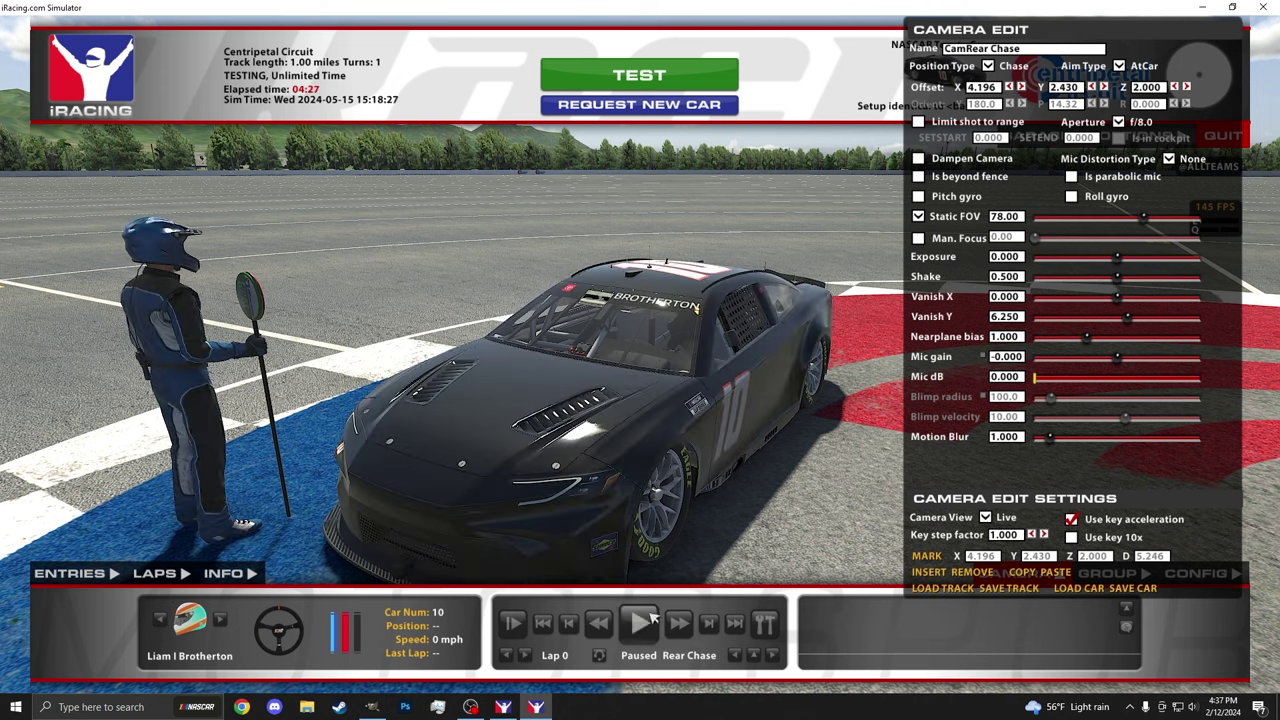
{"action": "left_click", "coordinate": [598, 623]}
{"action": "left_click", "coordinate": [621, 627]}
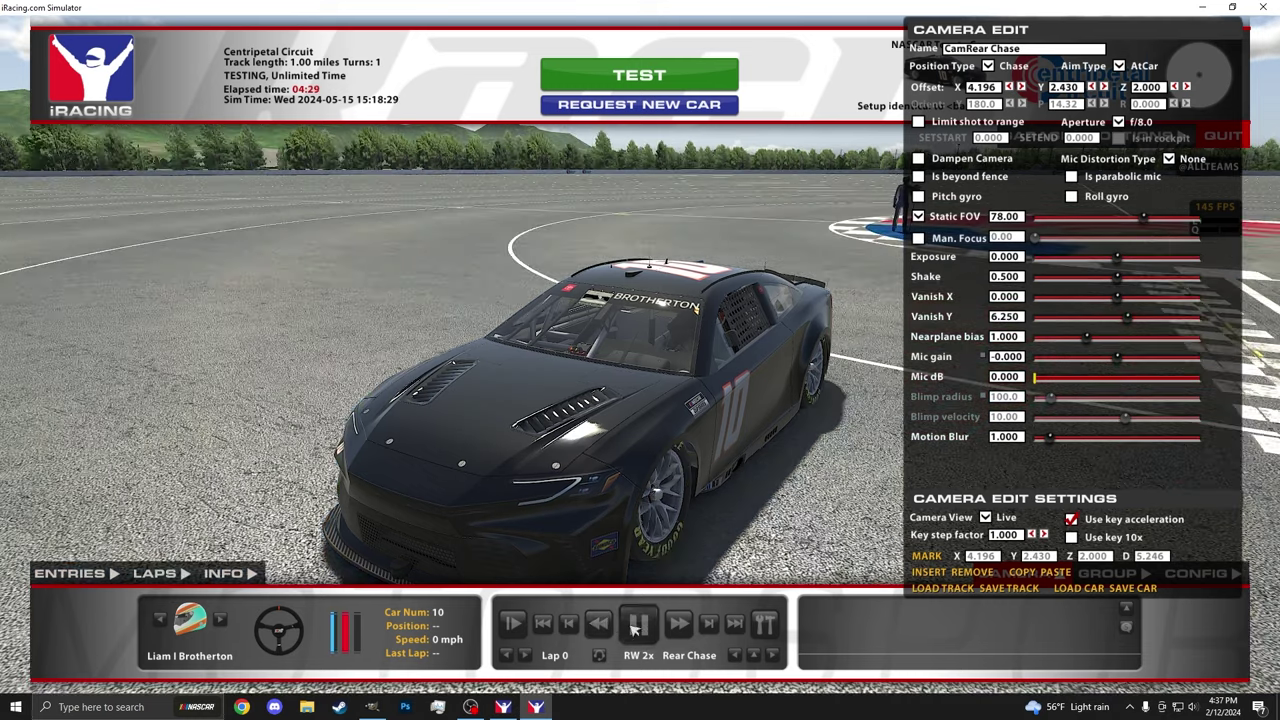
{"action": "key", "text": "a"}
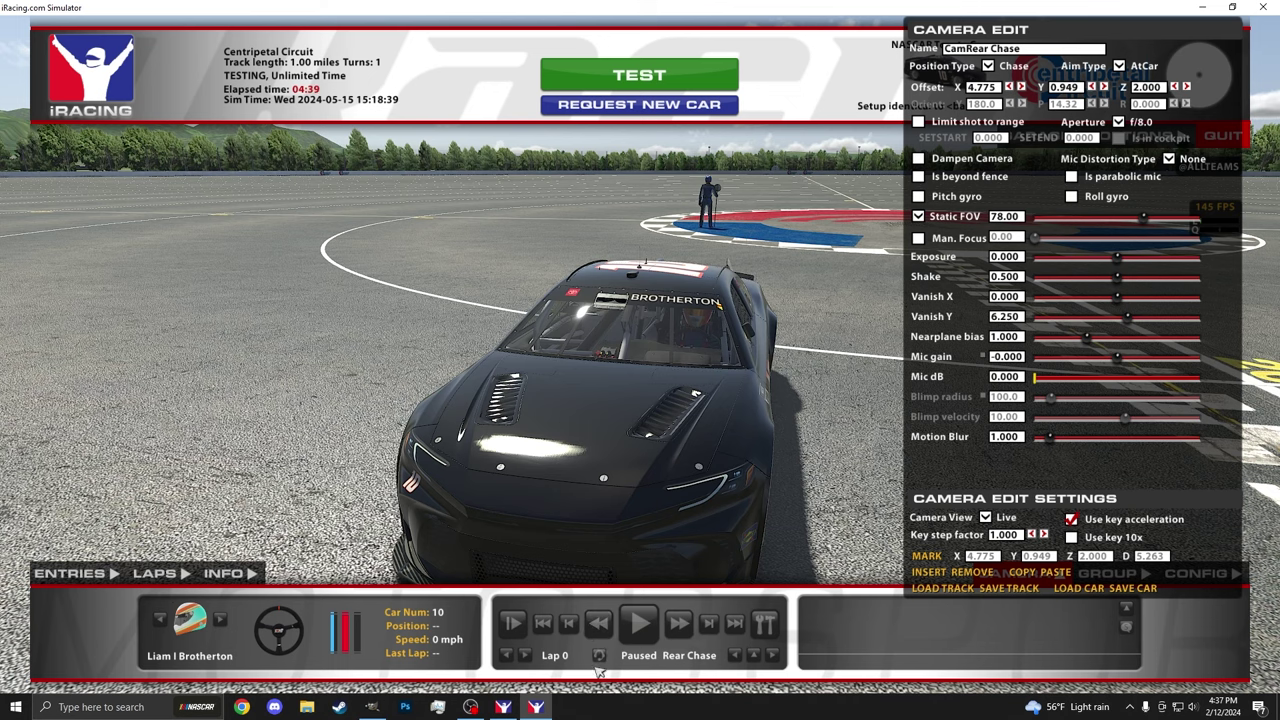
Step: Forward the paused replay to the figure standing beside the car, then rewind it to the driver seated inside
{"action": "left_click", "coordinate": [679, 627]}
{"action": "left_click", "coordinate": [640, 624]}
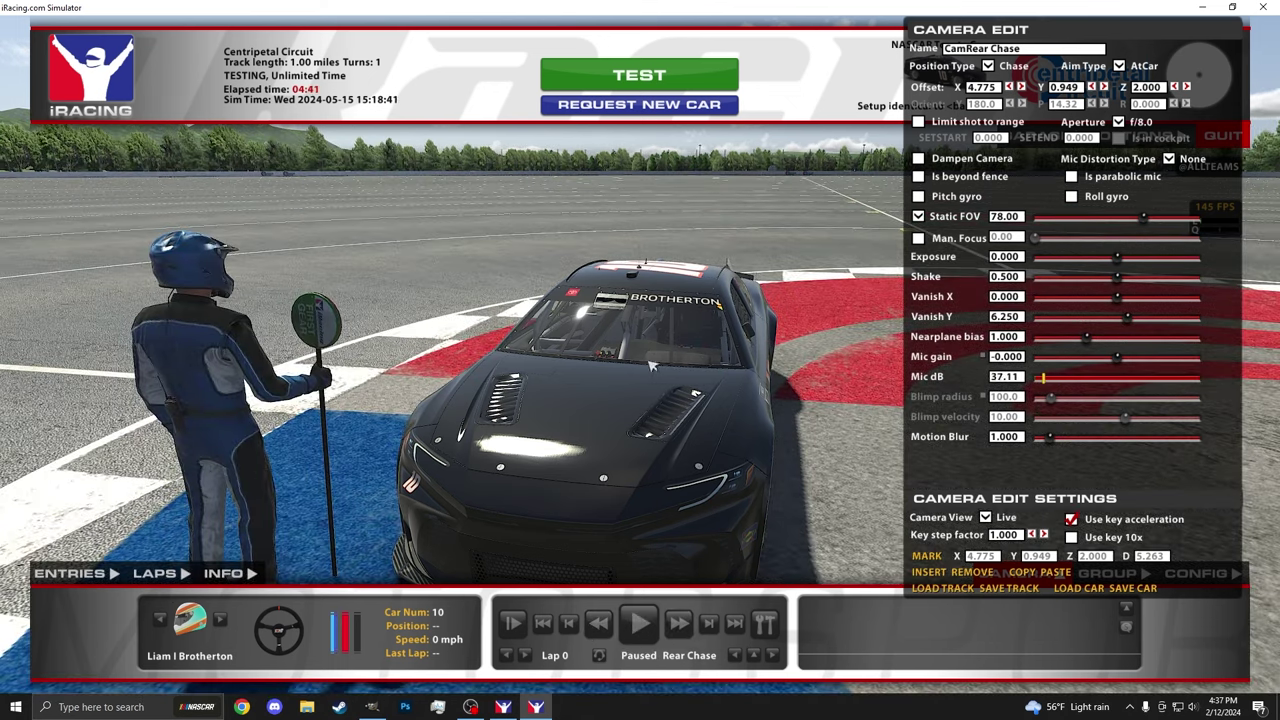
{"action": "left_click", "coordinate": [600, 624]}
{"action": "left_click", "coordinate": [638, 623]}
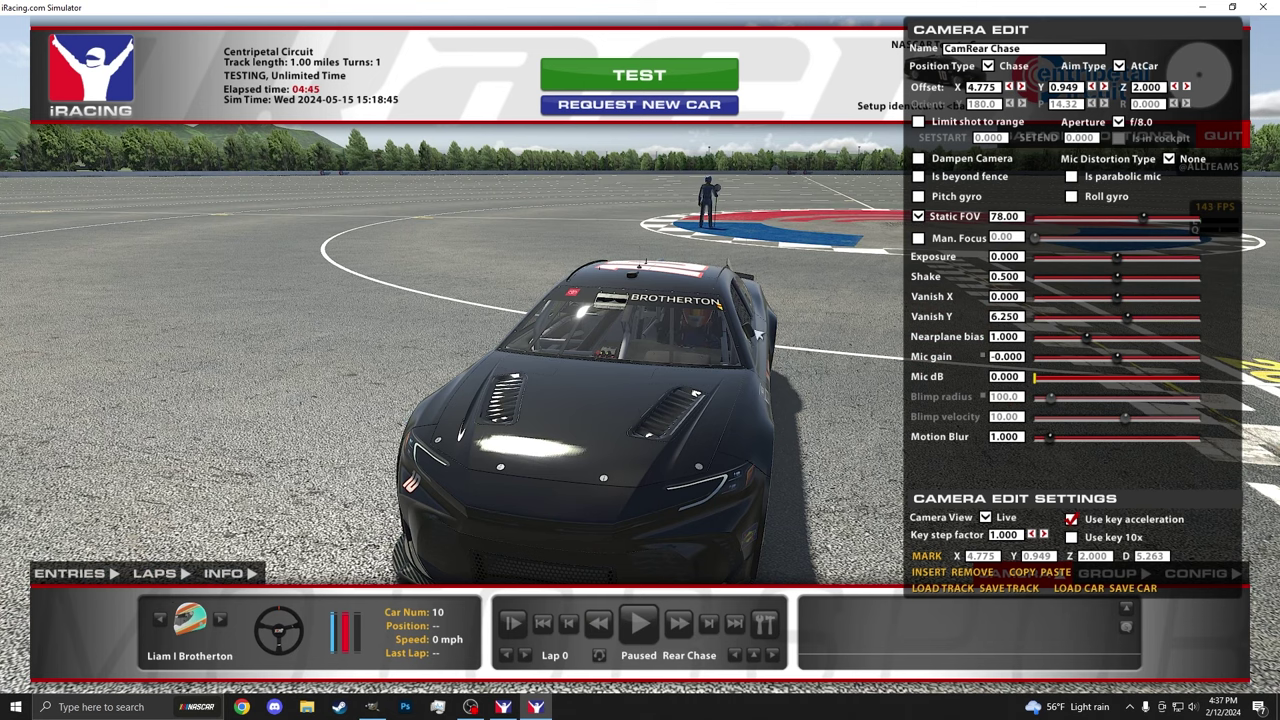